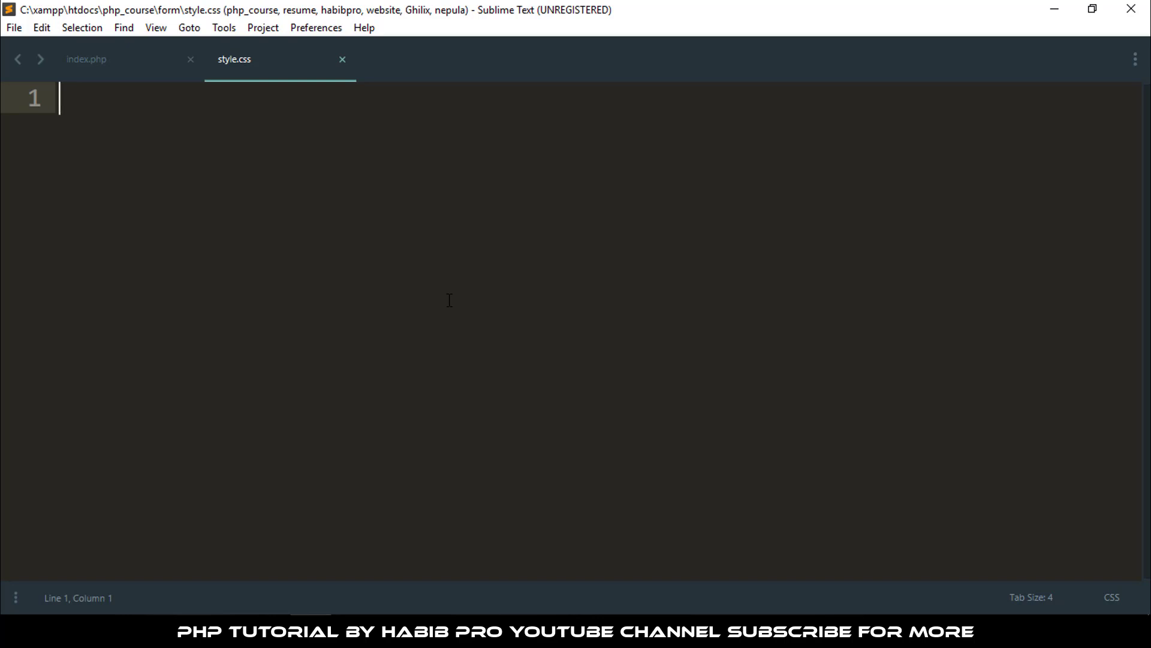
# Step: Bring the empty index.php file to the front, leaving style.css open
pyautogui.click(105, 63)
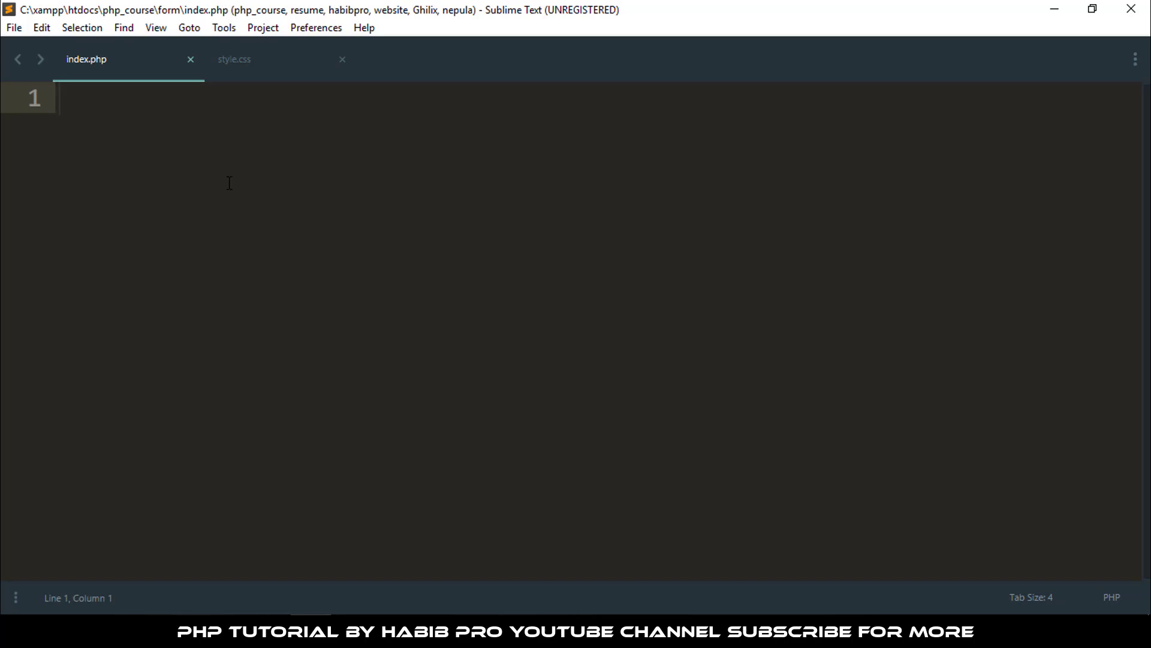
pyautogui.write('h')
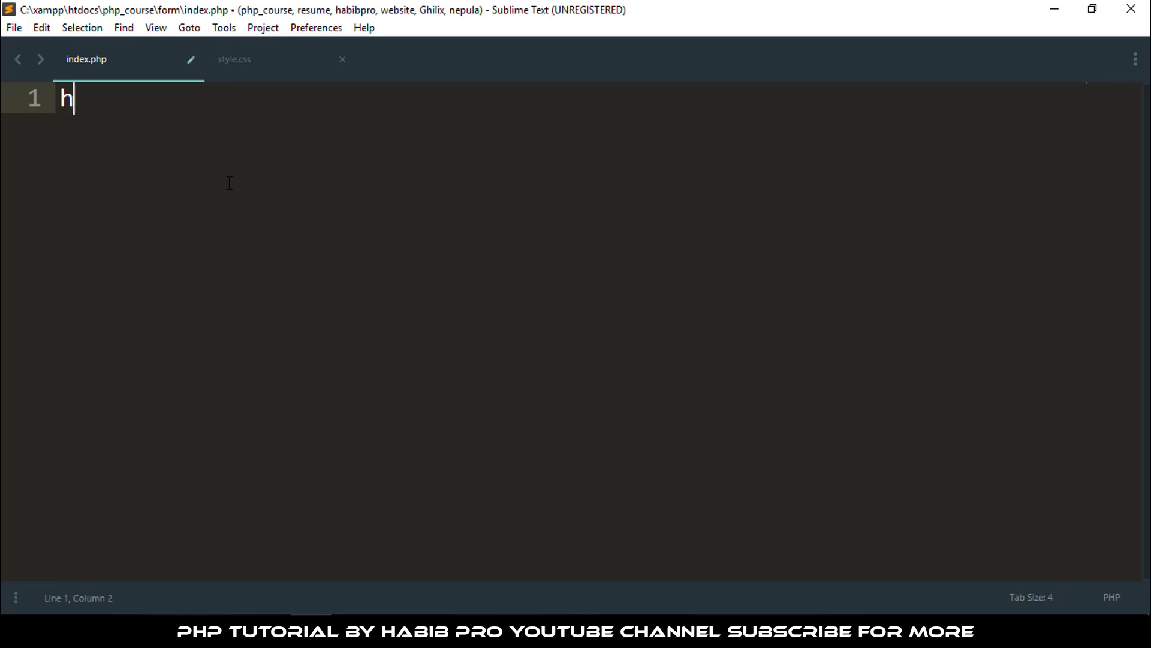
pyautogui.write('tml:5')
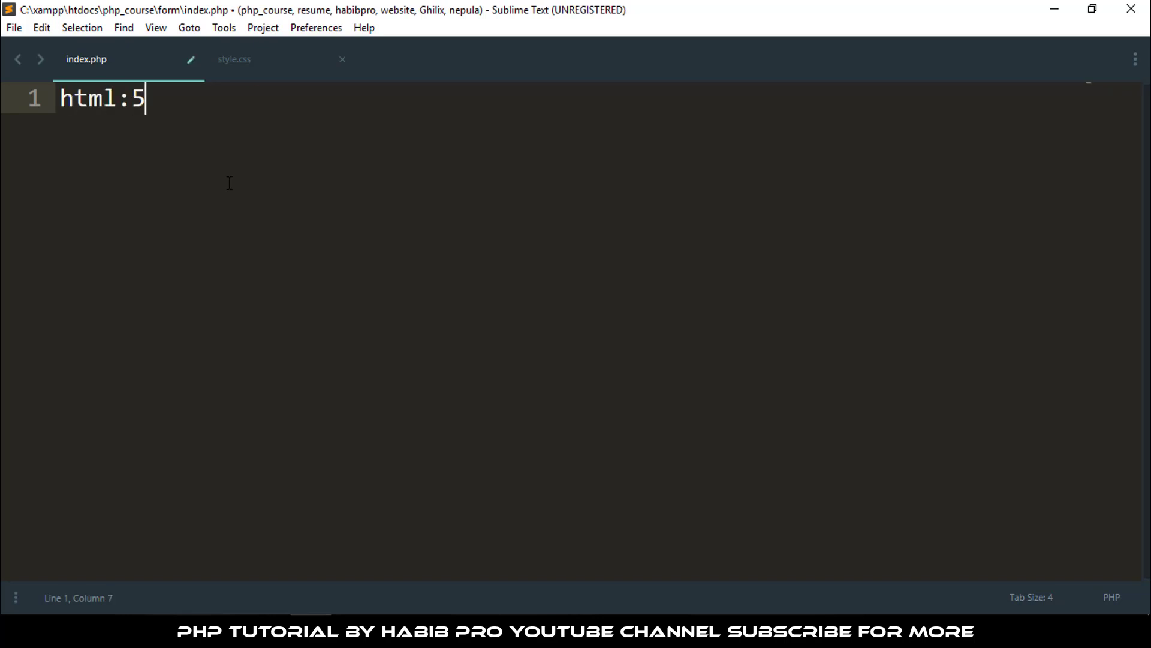
# Step: Expand html:5 into a skeleton titled 'Form Validation', link style.css, and save
pyautogui.press('Tab')
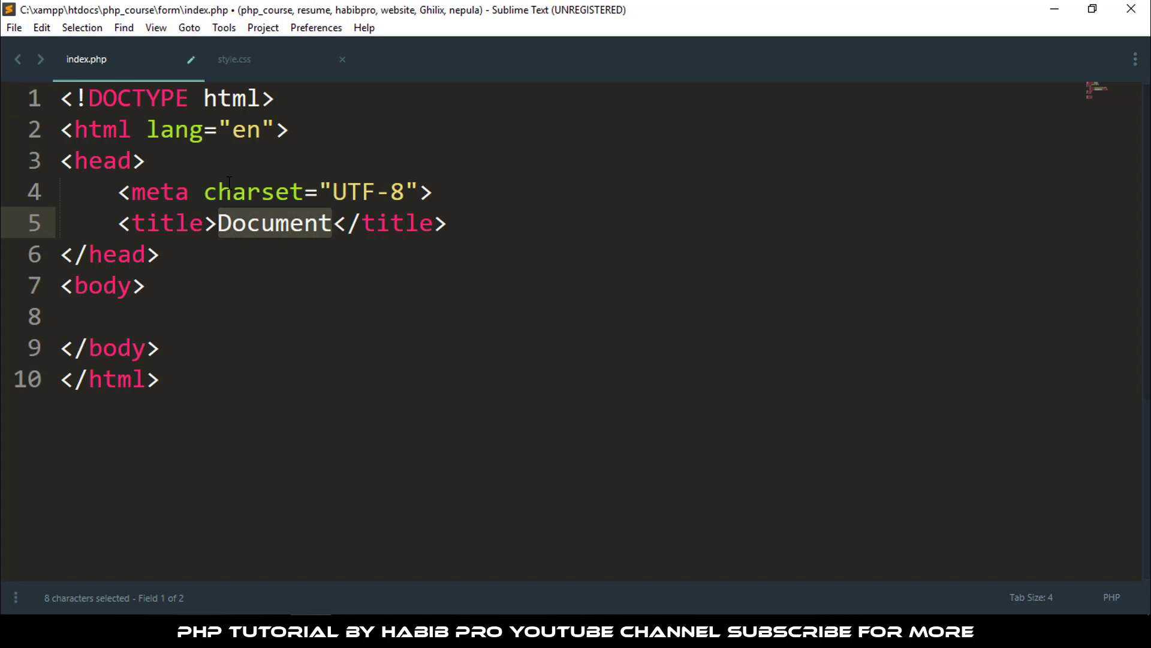
pyautogui.write('Form Vali')
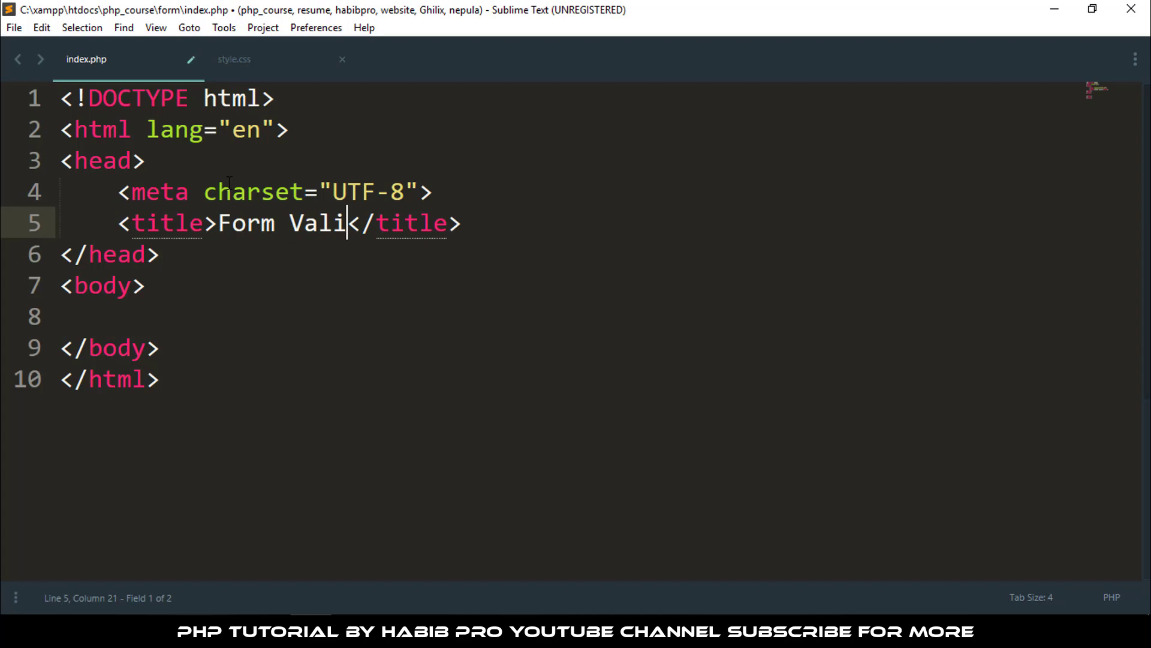
pyautogui.write('dation')
pyautogui.hotkey('ctrl', 's')
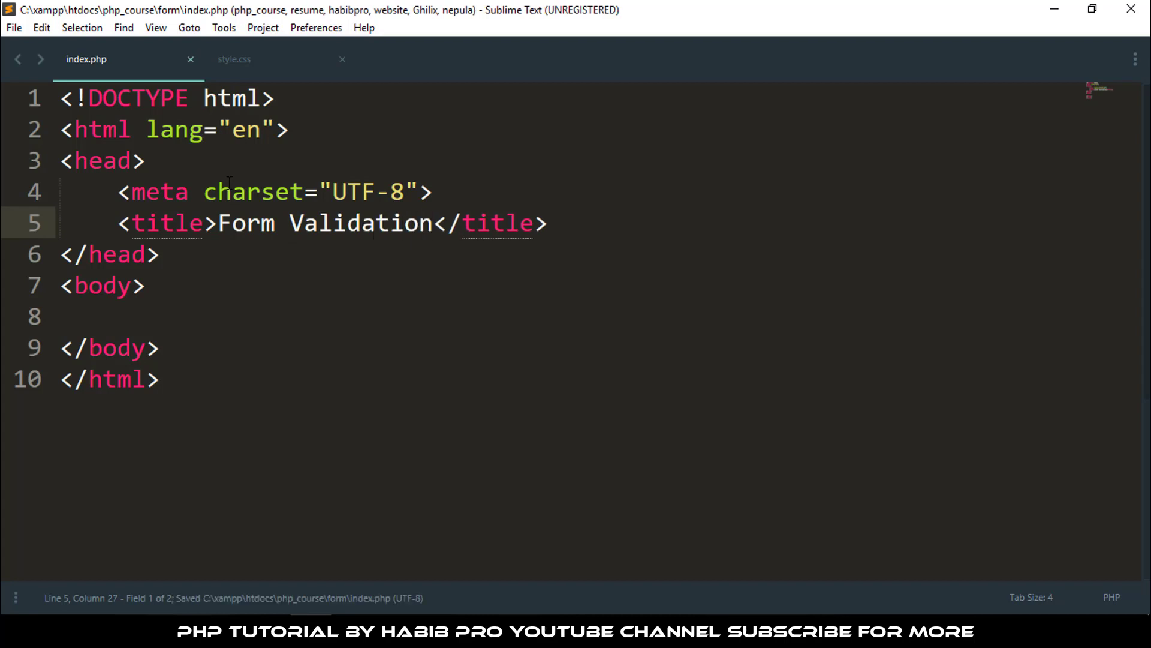
pyautogui.click(589, 218)
pyautogui.press('Return')
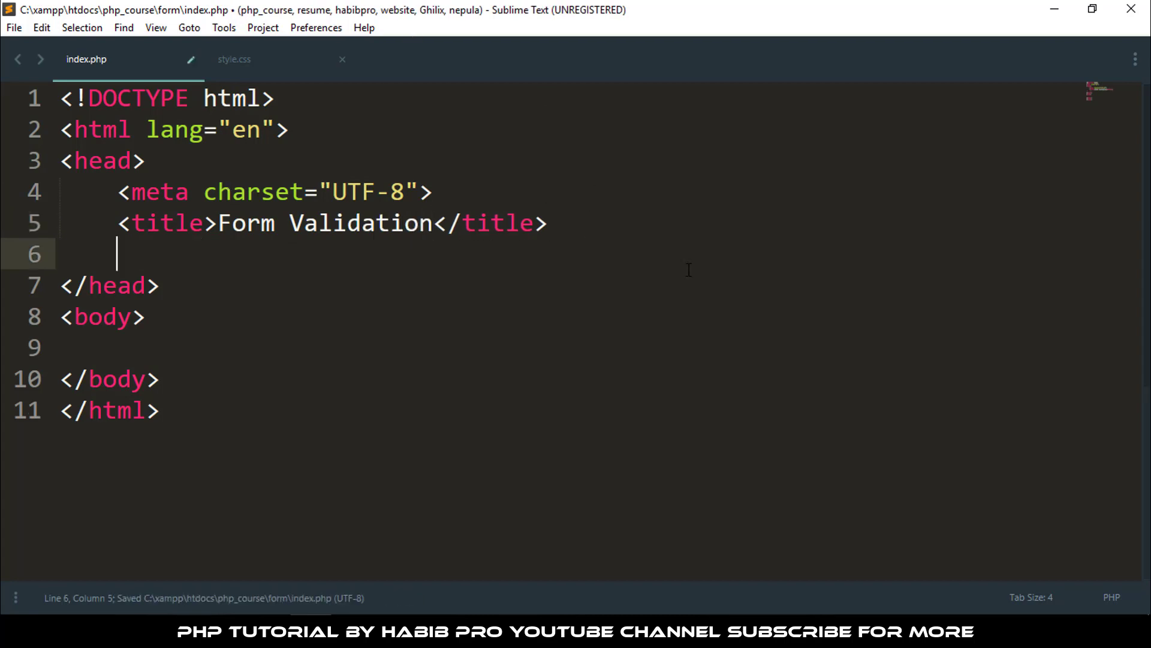
pyautogui.write('link')
pyautogui.press('Tab')
pyautogui.write('sty')
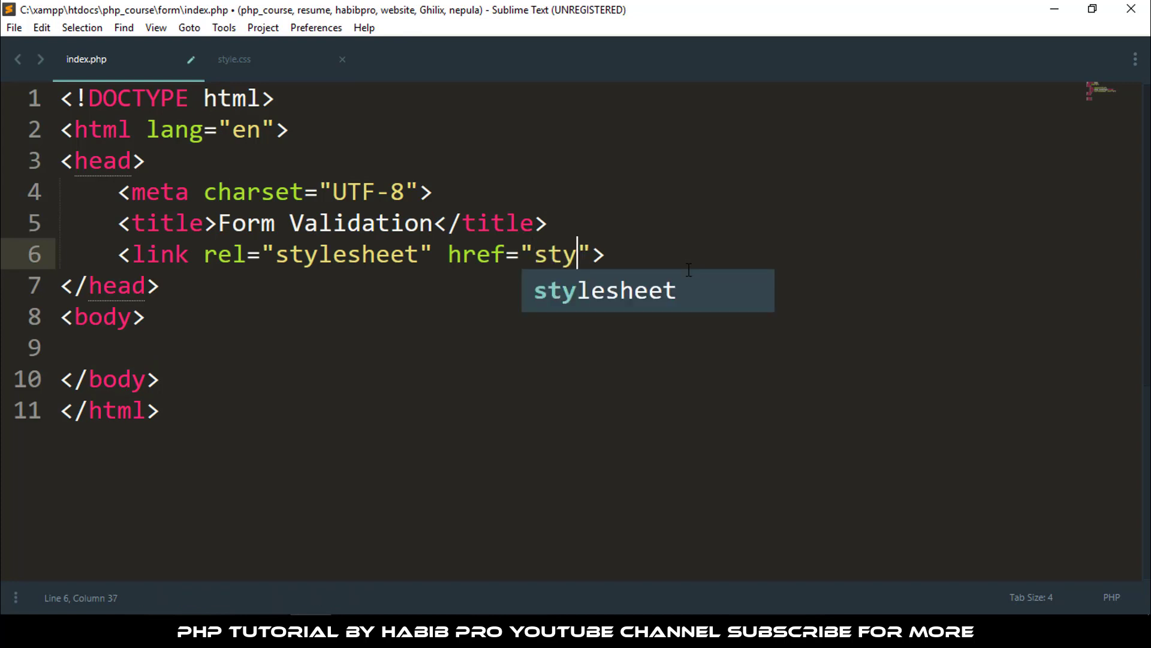
pyautogui.write('le.css')
pyautogui.hotkey('ctrl', 's')
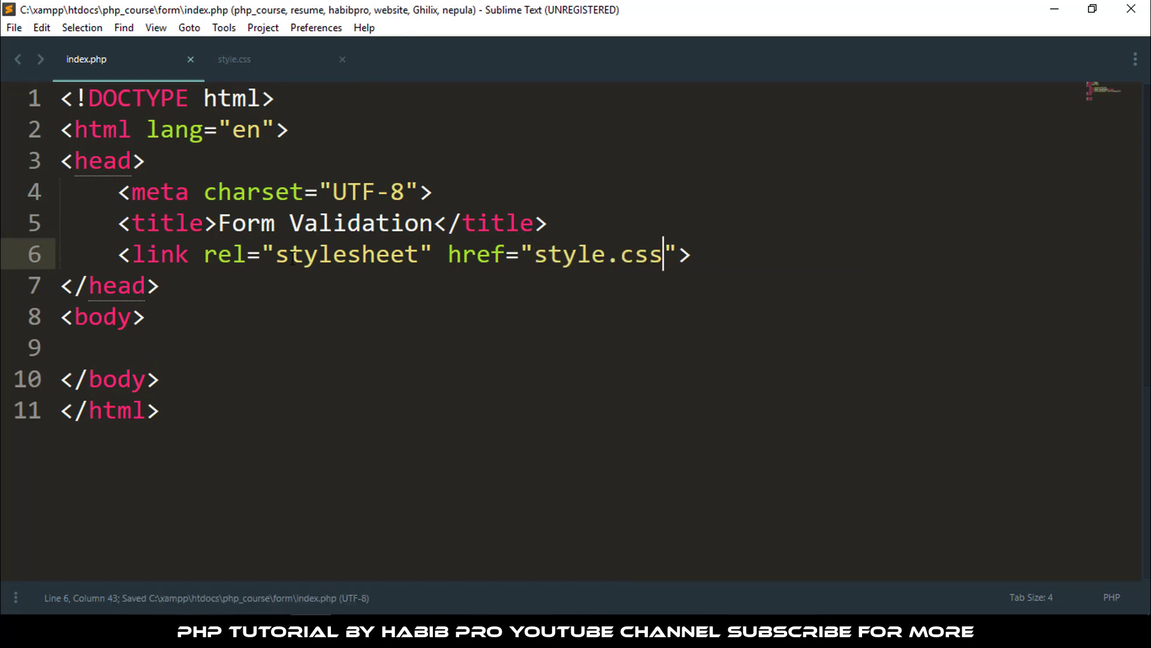
pyautogui.scroll(-2, 286, 256)
# Step: Open an indented blank line inside the page body for the form
pyautogui.click(237, 163)
pyautogui.press('Return')
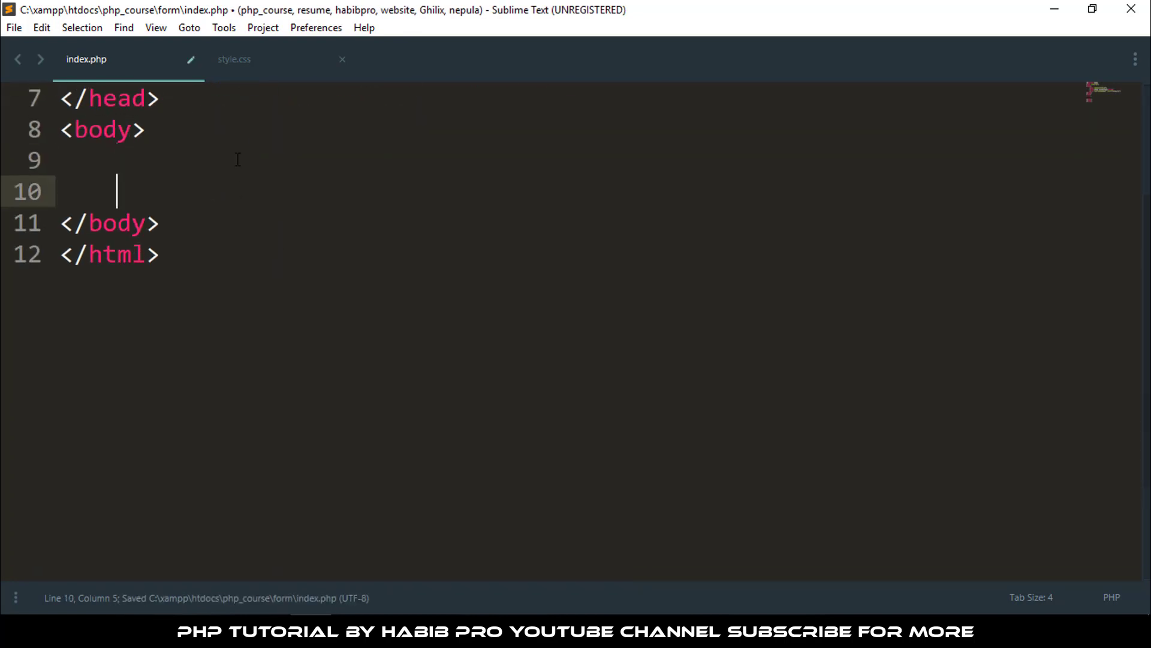
pyautogui.press('Return')
pyautogui.press('Return')
pyautogui.press('Up')
pyautogui.press('Up')
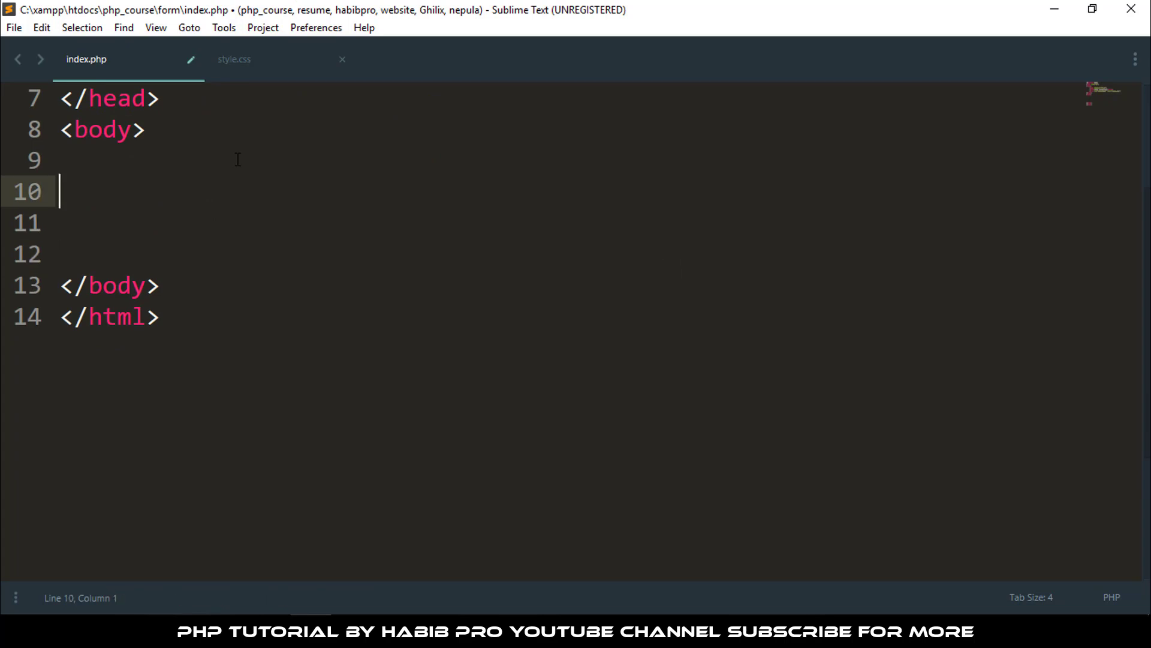
pyautogui.press('Down')
pyautogui.press('Tab')
pyautogui.press('Up')
pyautogui.press('BackSpace')
pyautogui.press('Tab')
pyautogui.press('Down')
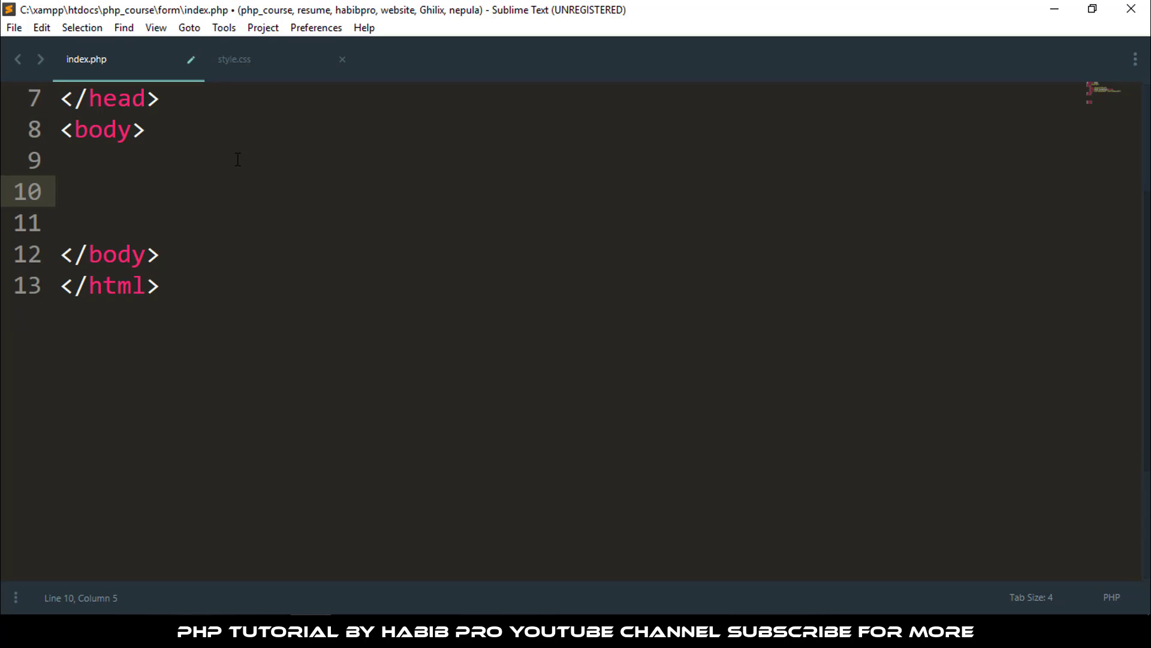
pyautogui.write('form')
# Step: Insert an empty form with action 'index.php', split across lines, and save
pyautogui.press('Tab')
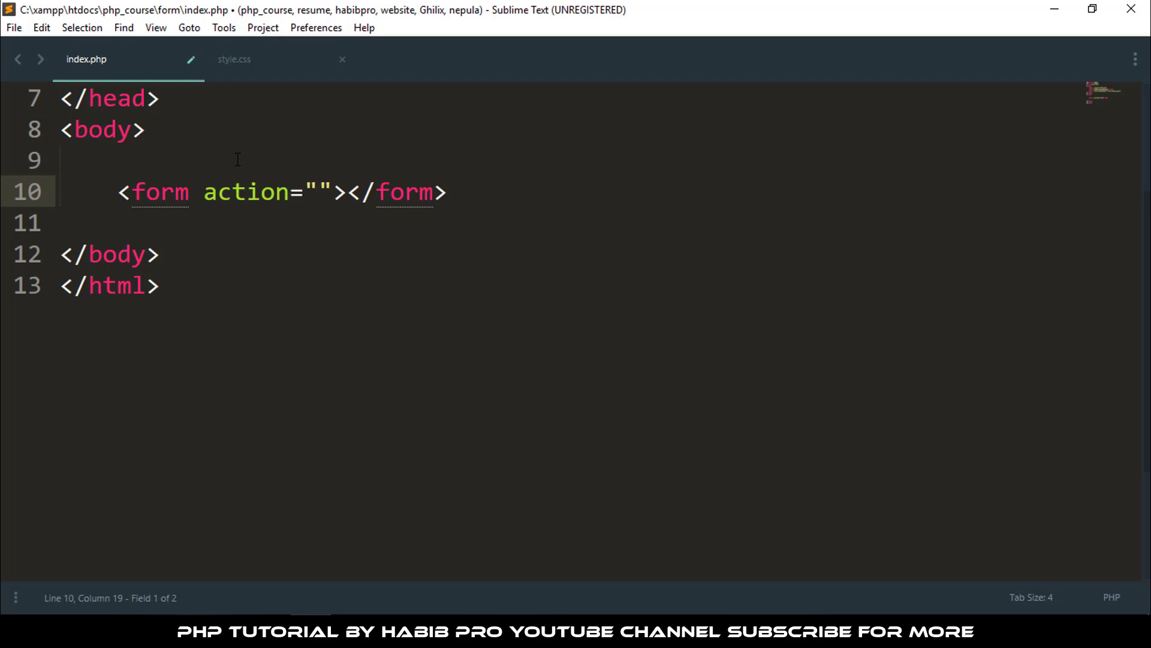
pyautogui.write('index.php')
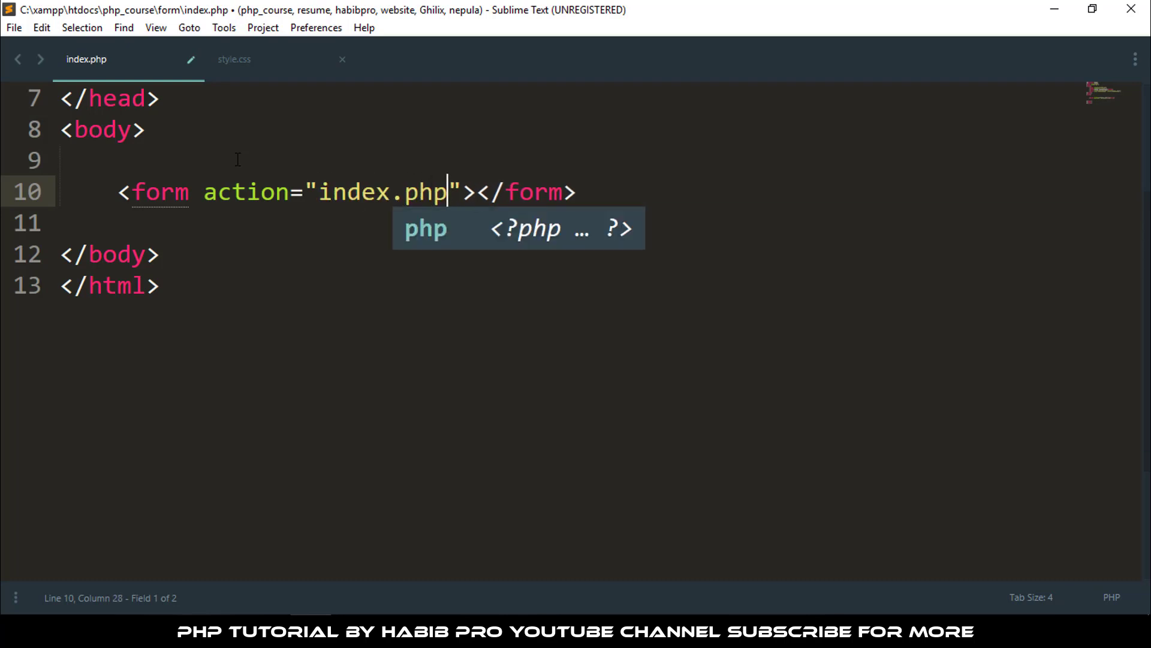
pyautogui.press('Right')
pyautogui.press('Right')
pyautogui.hotkey('ctrl', 's')
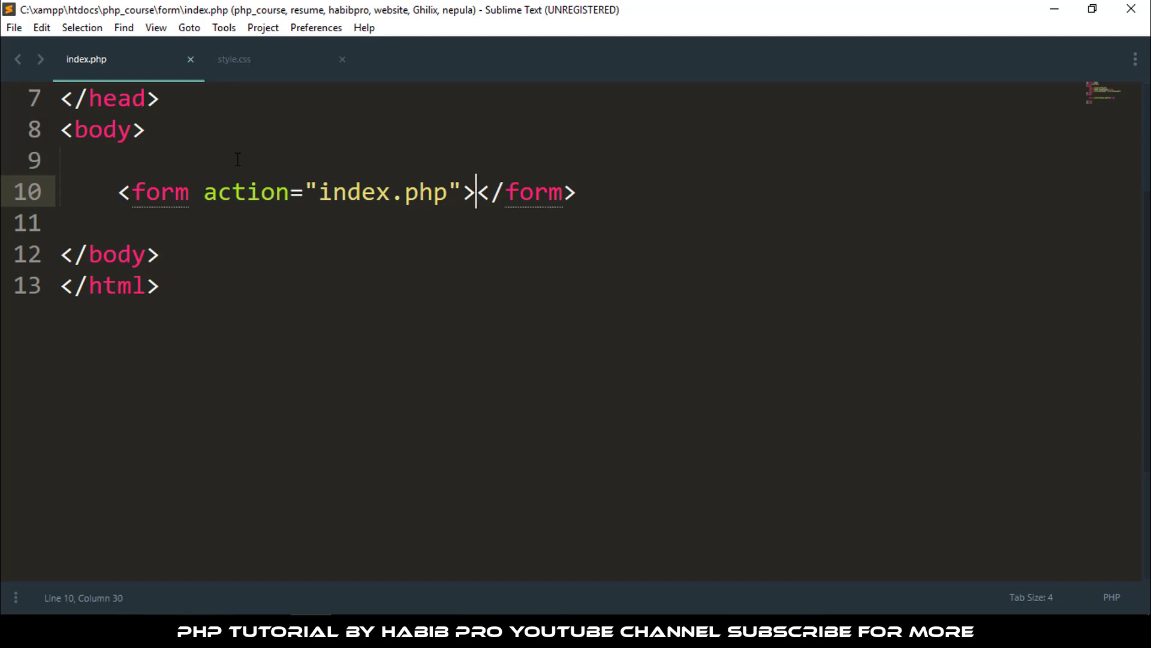
pyautogui.press('Return')
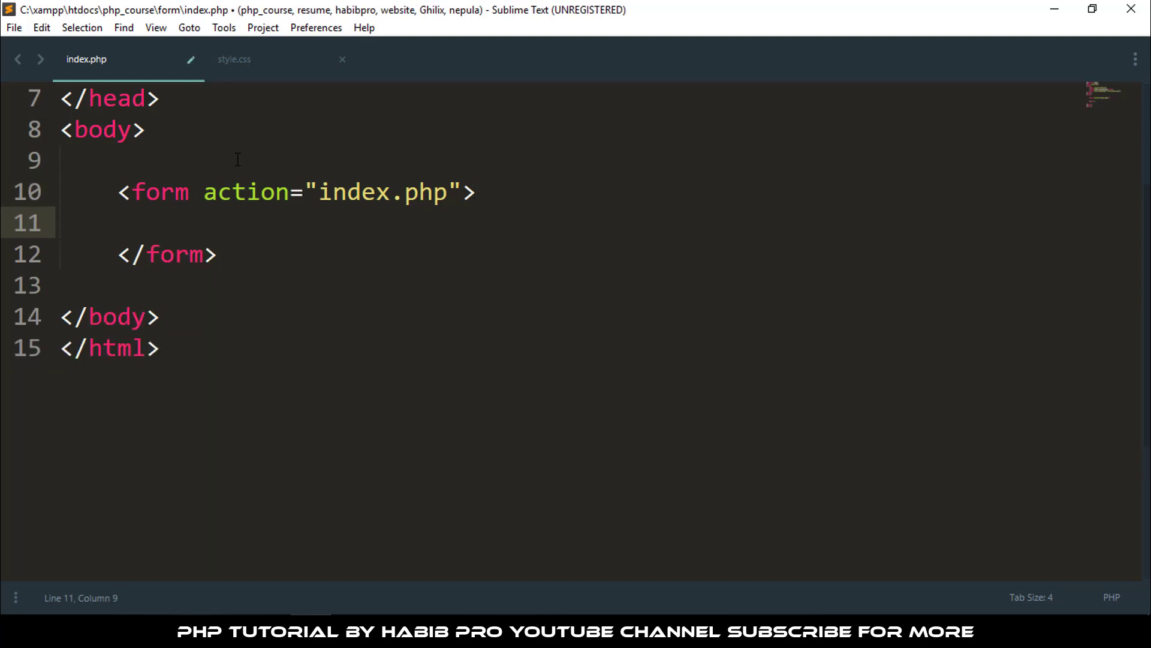
pyautogui.hotkey('ctrl', 's')
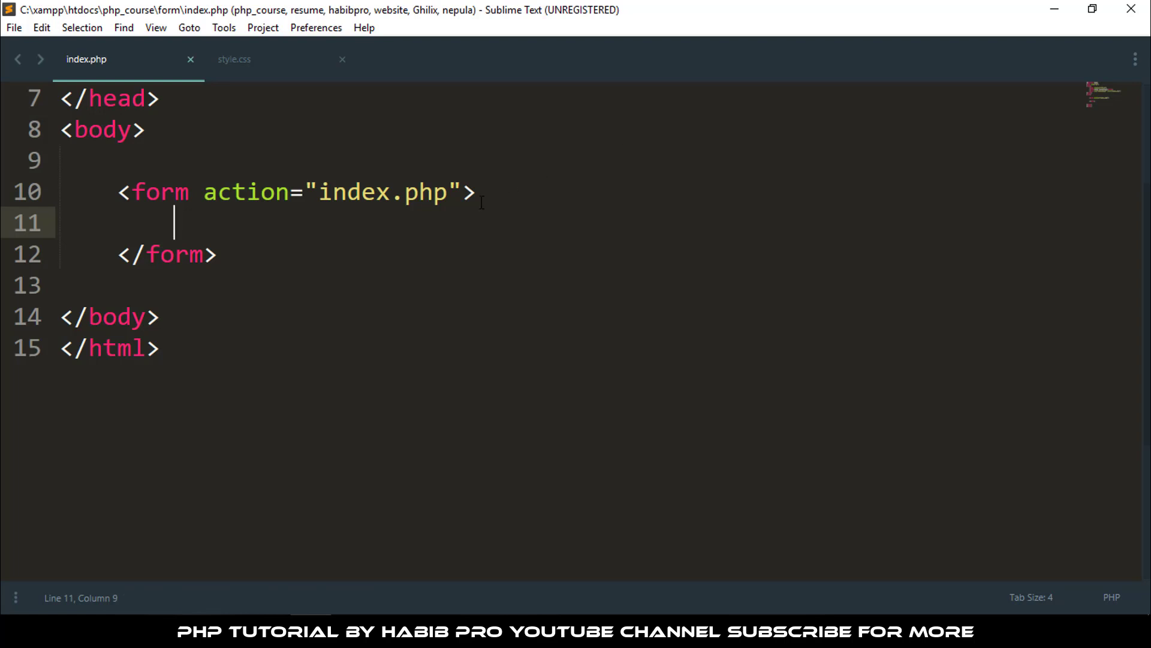
# Step: Add method="post" to the form and save
pyautogui.click(463, 192)
pyautogui.write('meth')
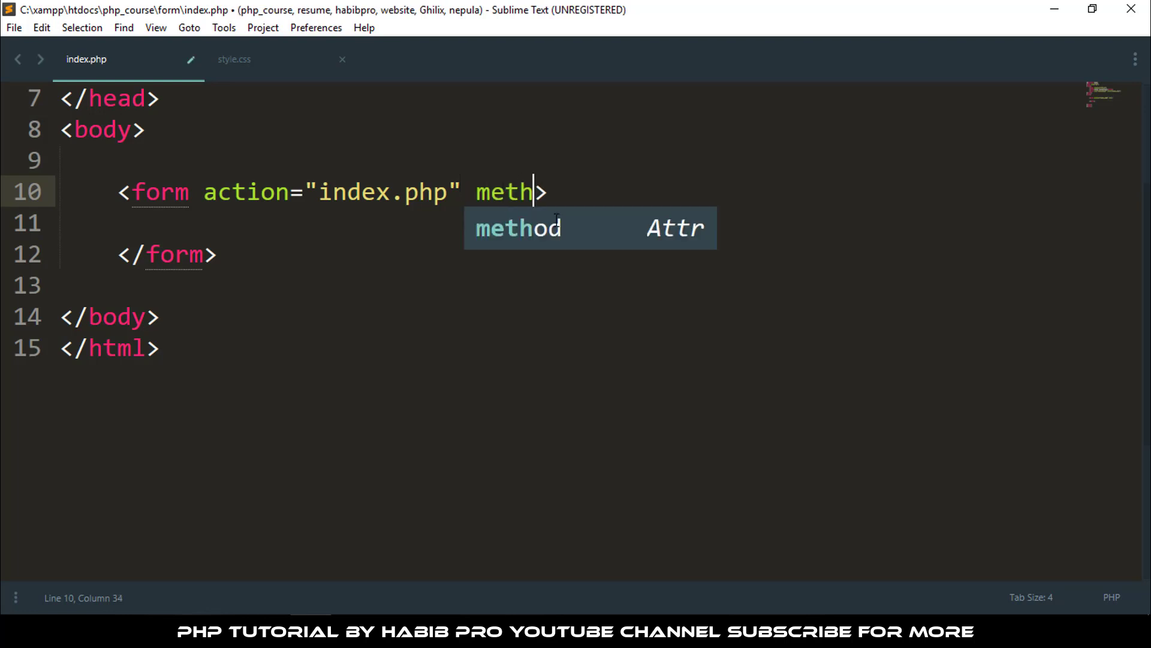
pyautogui.press('Return')
pyautogui.write('post')
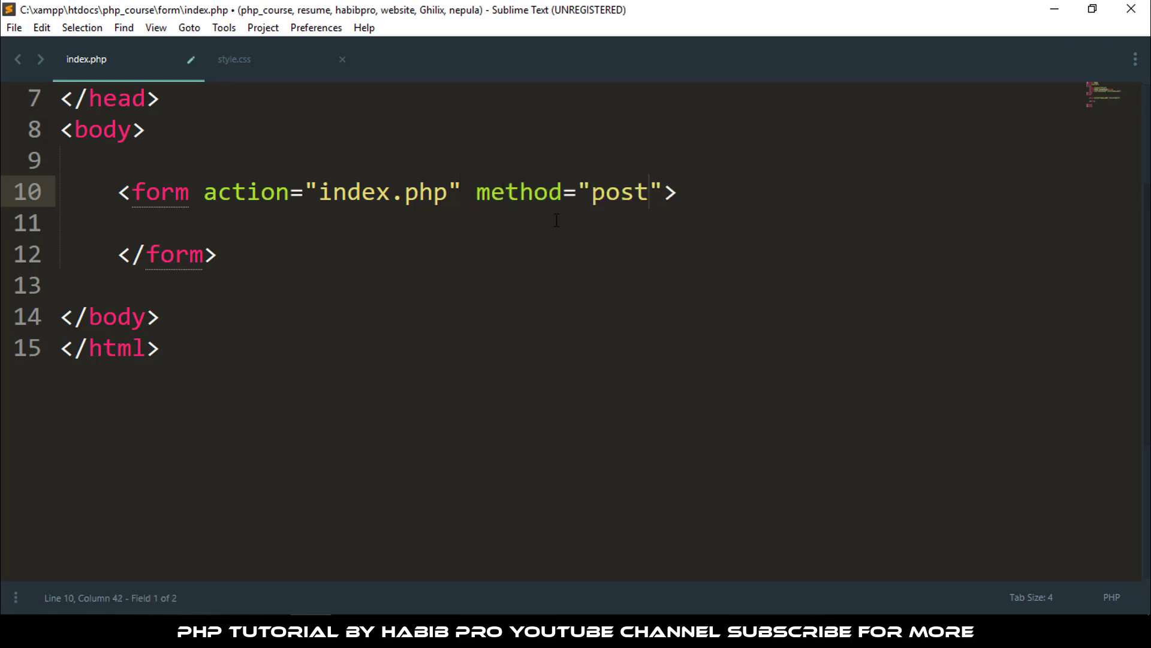
pyautogui.hotkey('ctrl', 's')
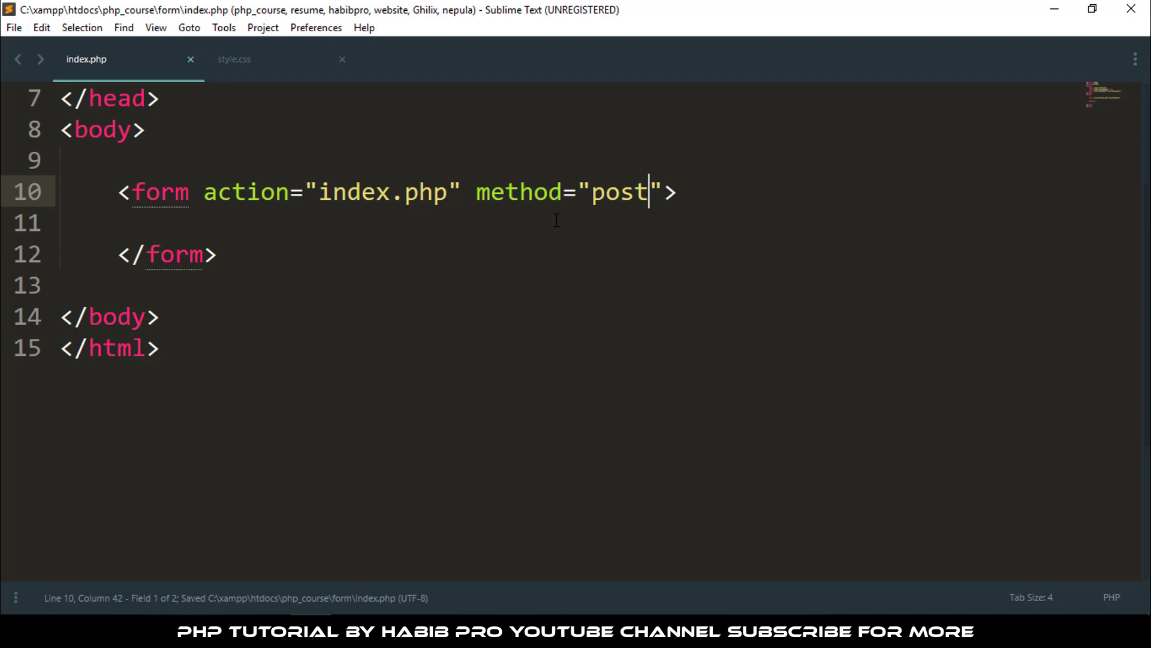
# Step: Add a text input and a password input, save, and dismiss the reminder
pyautogui.press('Tab')
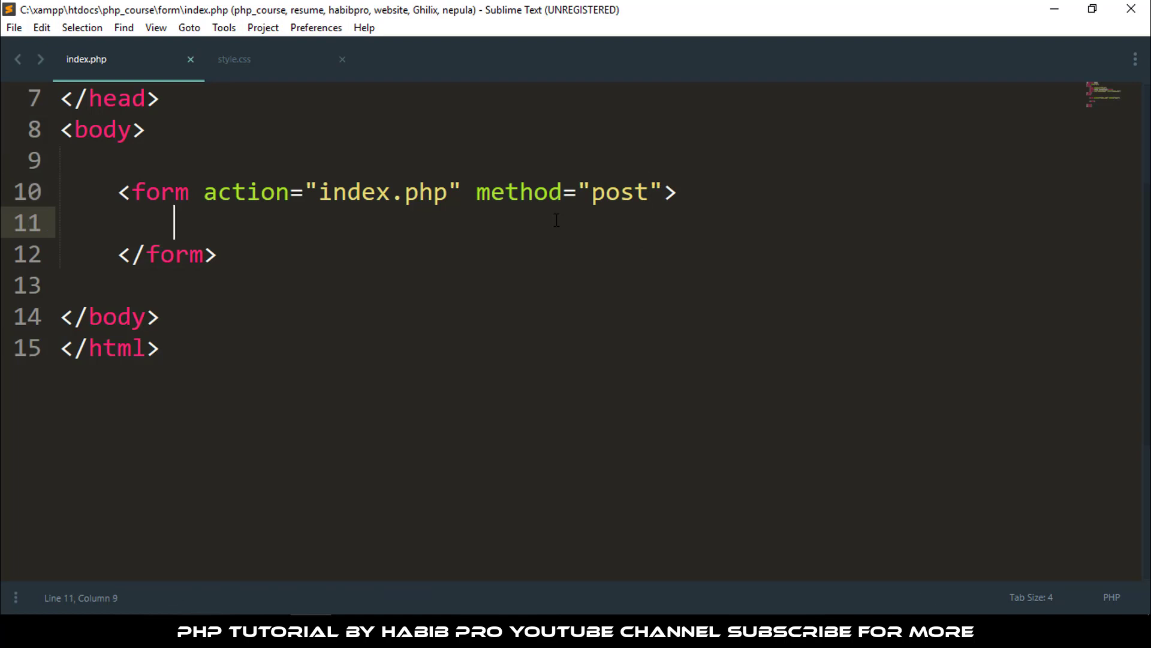
pyautogui.write('inp')
pyautogui.press('Tab')
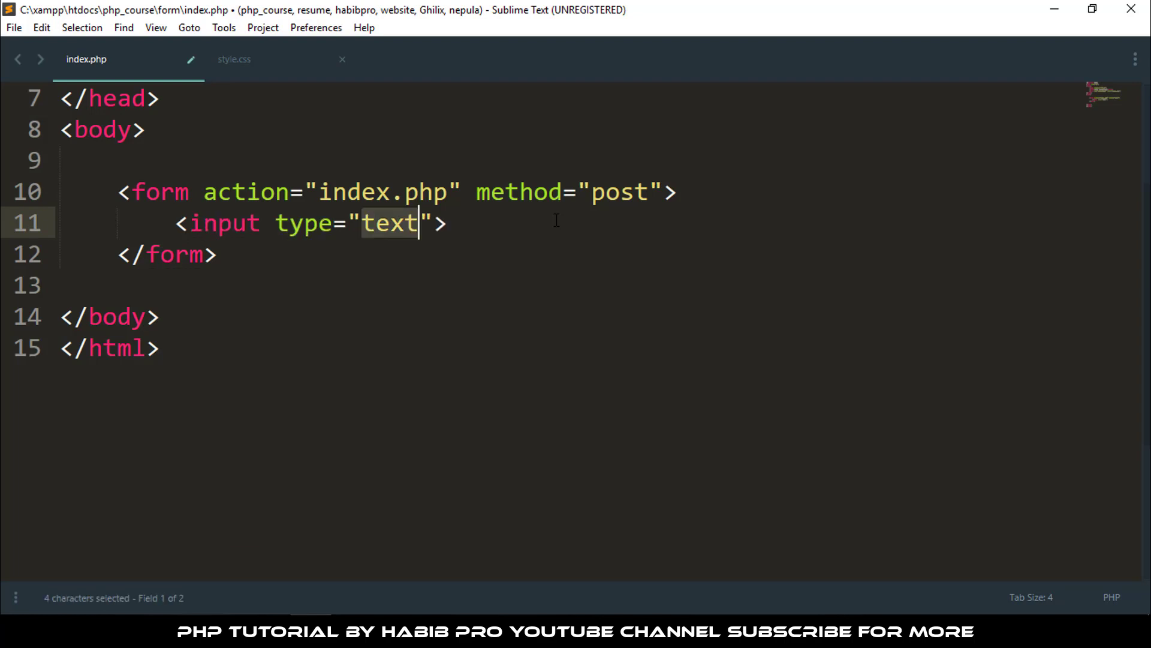
pyautogui.press('Tab')
pyautogui.press('Return')
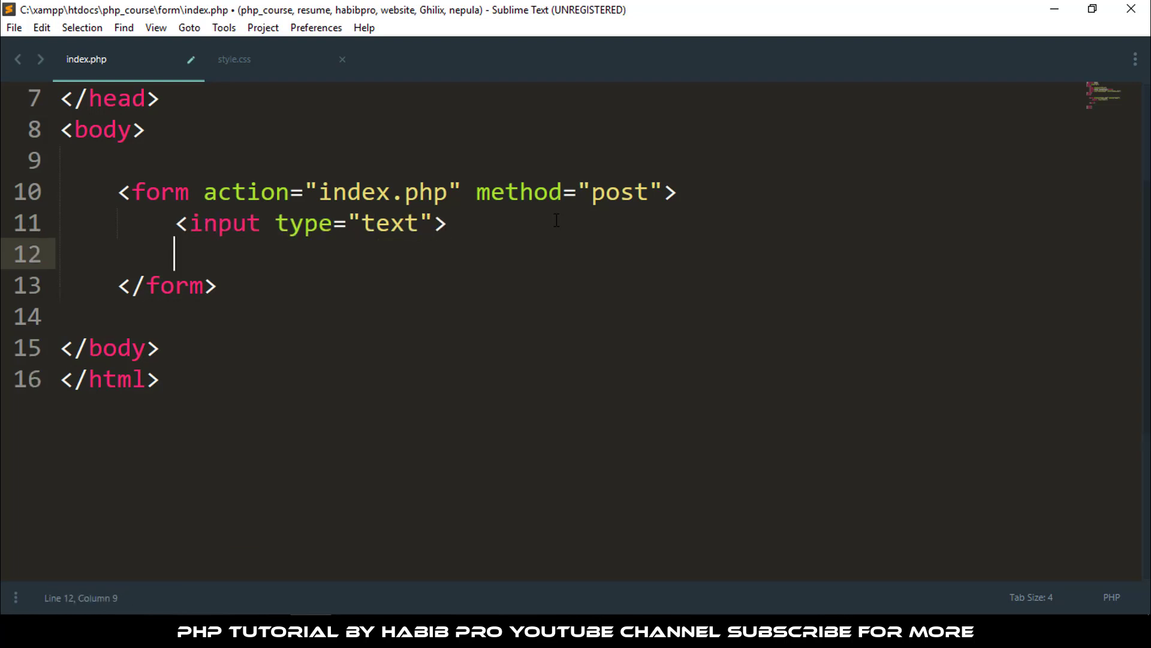
pyautogui.write('input')
pyautogui.press('Tab')
pyautogui.write('p')
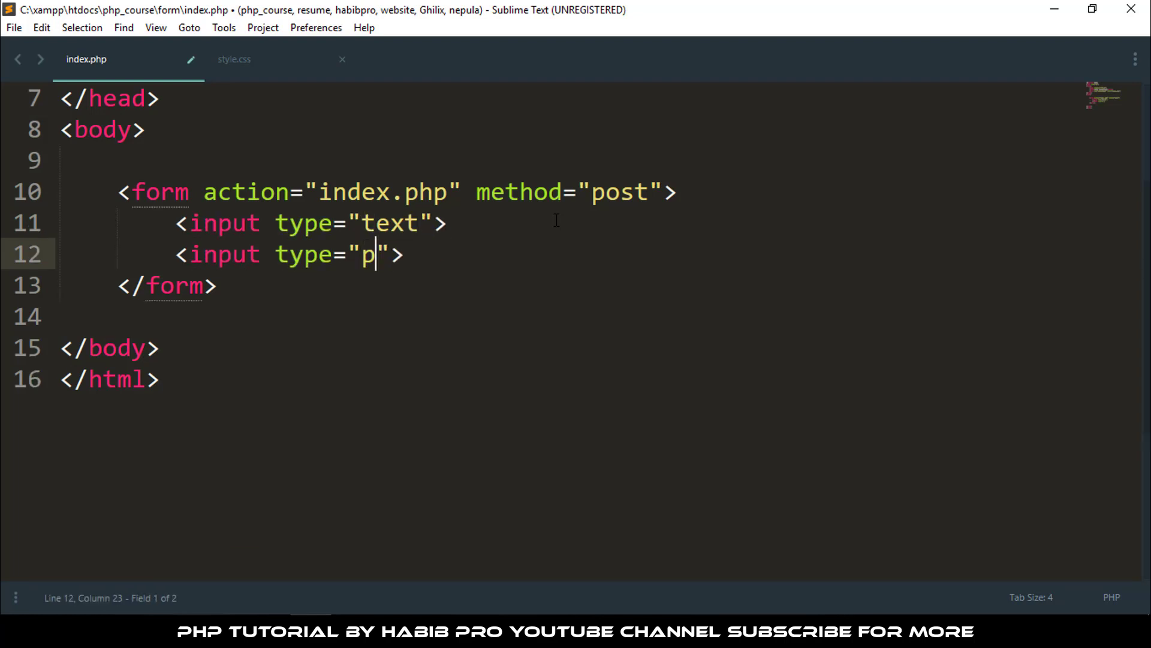
pyautogui.write('assword')
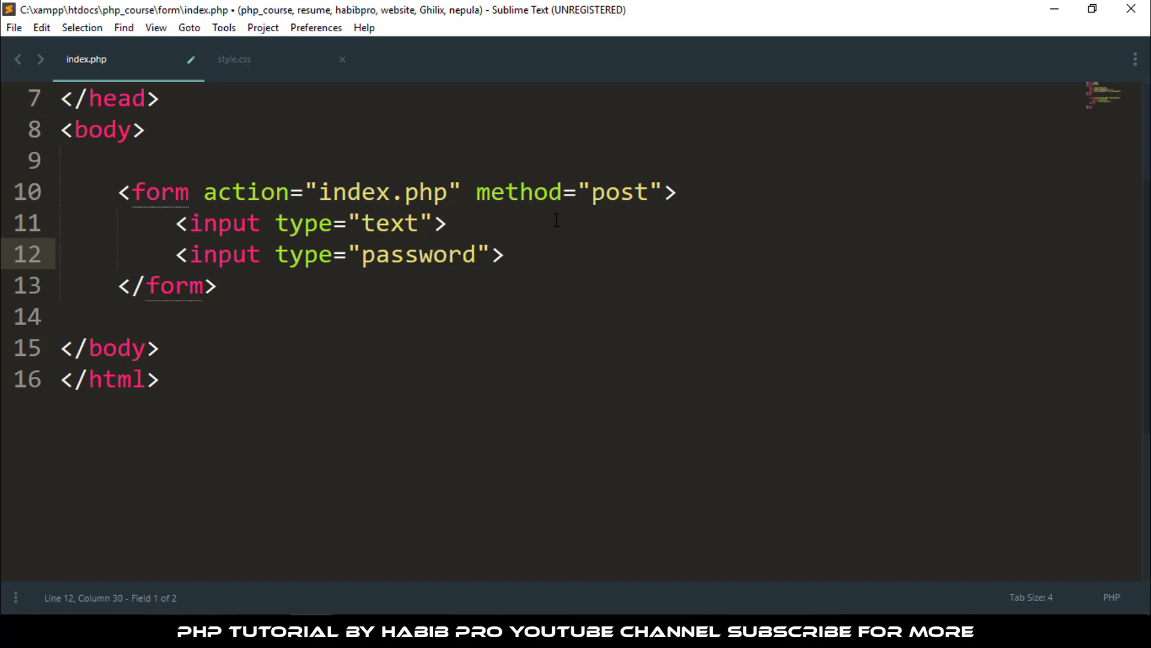
pyautogui.hotkey('ctrl', 's')
pyautogui.press('Escape')
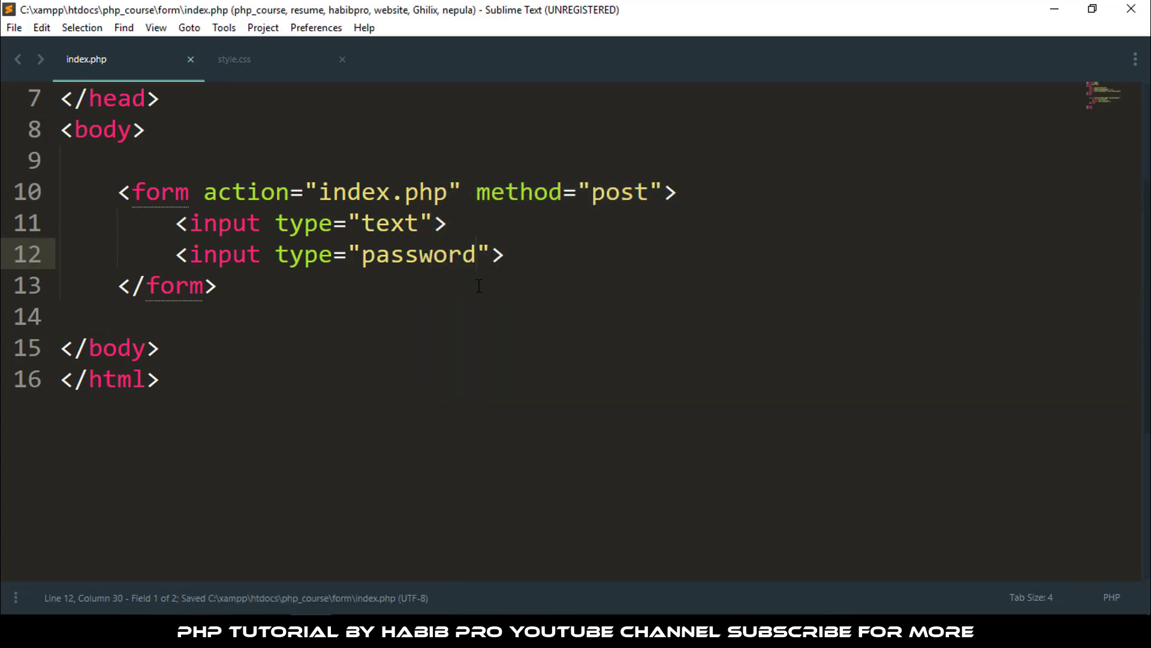
# Step: Give the text input the placeholder 'Username' and save
pyautogui.click(435, 223)
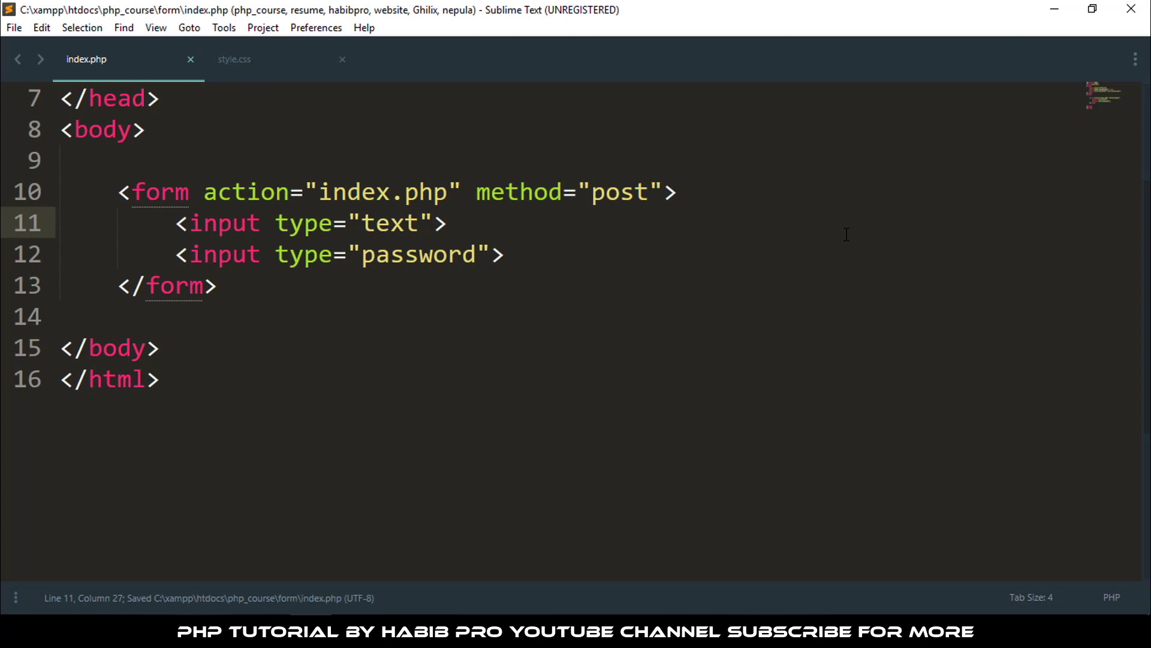
pyautogui.write('pal')
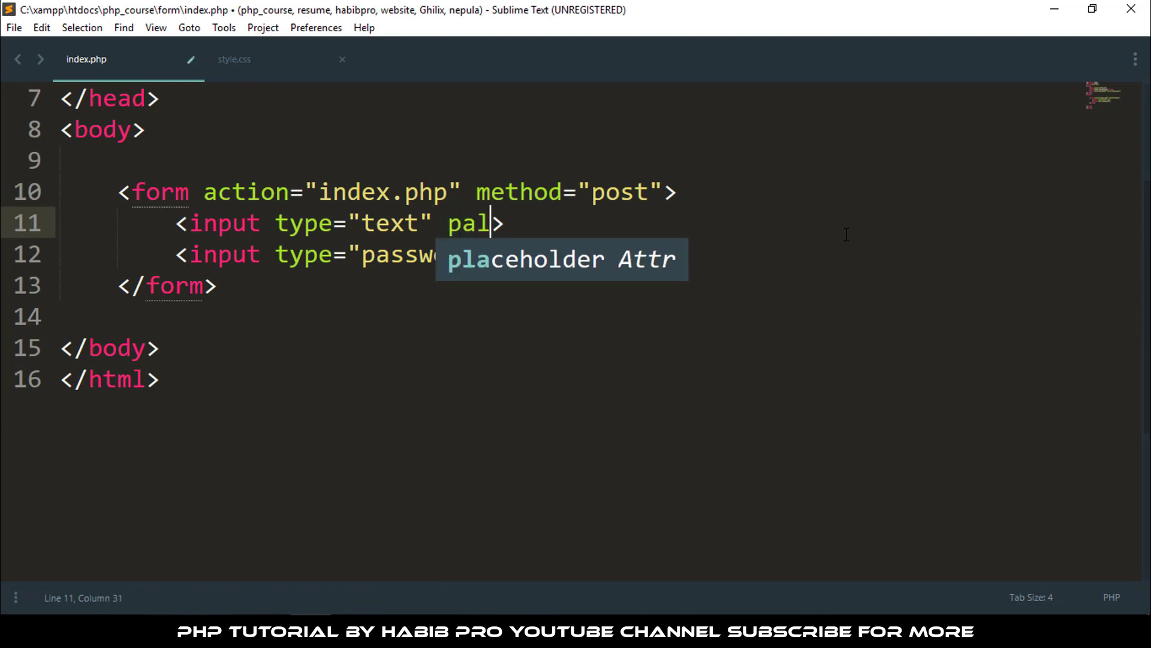
pyautogui.press('Tab')
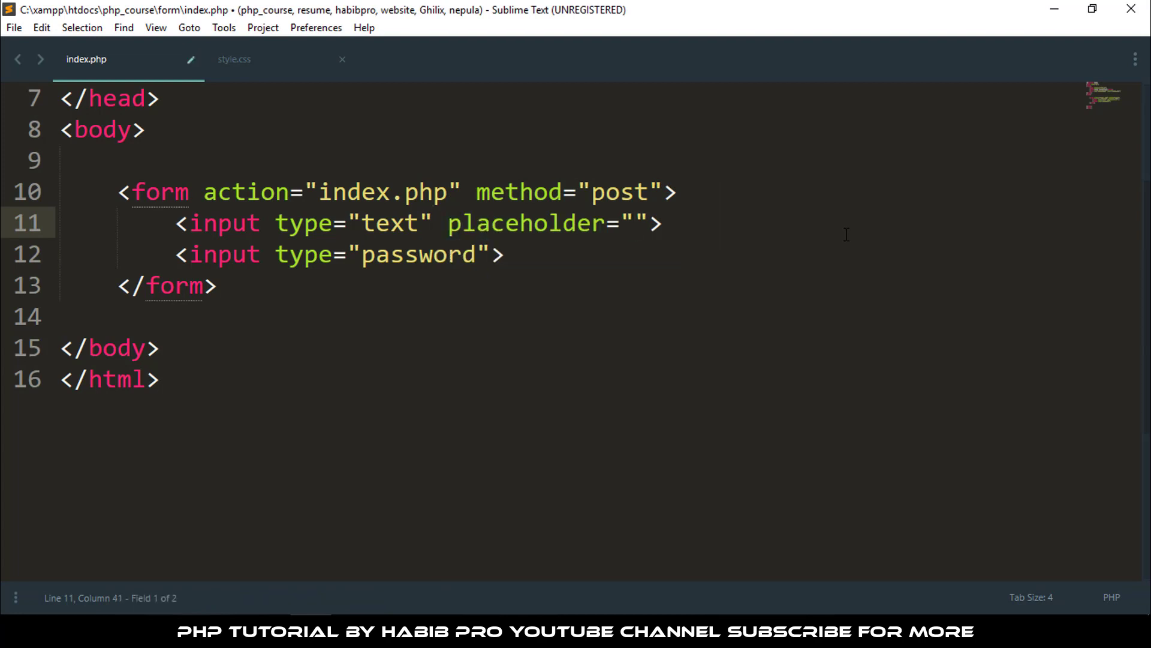
pyautogui.write('Username')
pyautogui.hotkey('ctrl', 's')
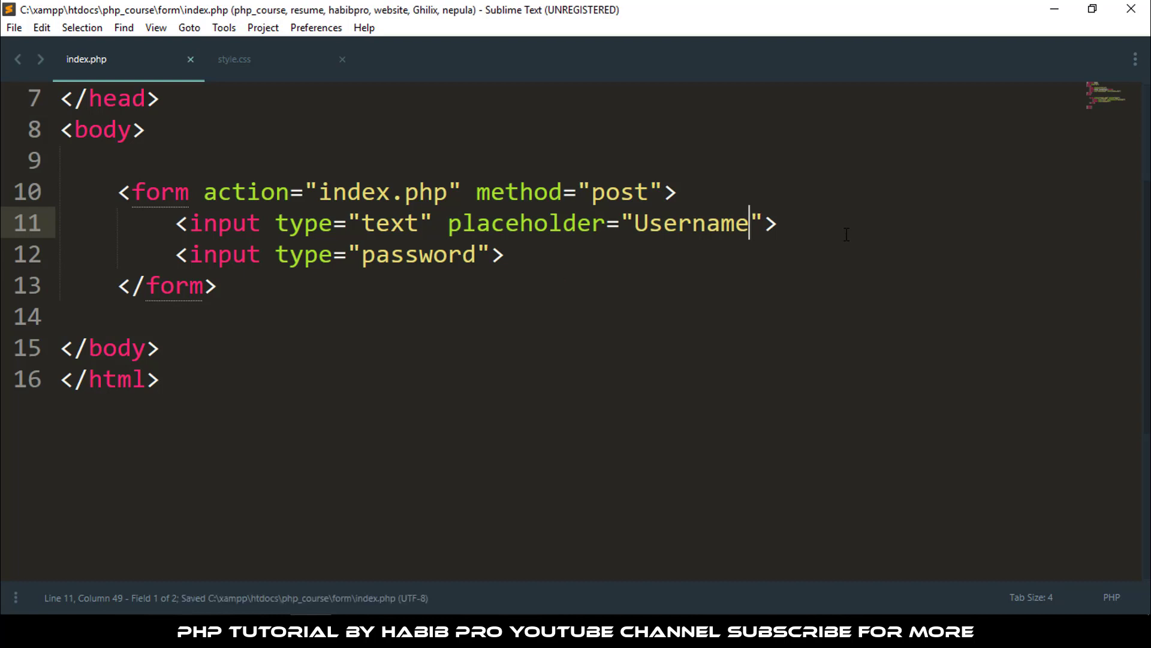
# Step: Give the password input the placeholder 'Password' with a capital P, and save
pyautogui.click(490, 255)
pyautogui.write('p')
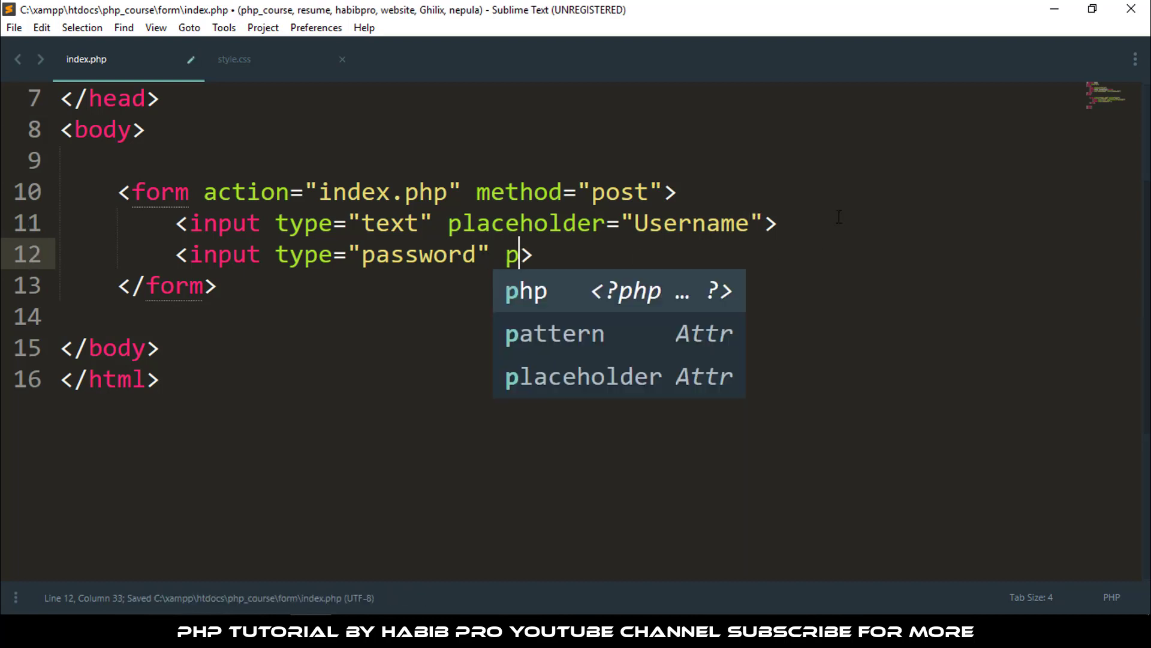
pyautogui.write('la')
pyautogui.press('Return')
pyautogui.write('P')
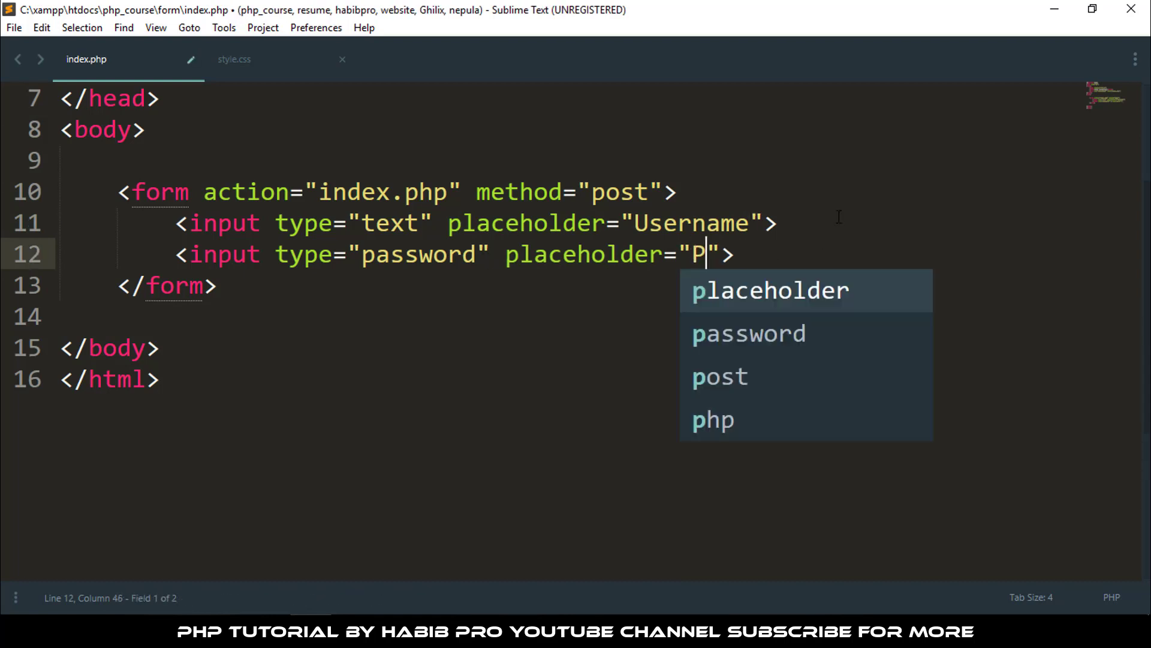
pyautogui.write('a')
pyautogui.press('Return')
pyautogui.write('\\')
pyautogui.press('BackSpace')
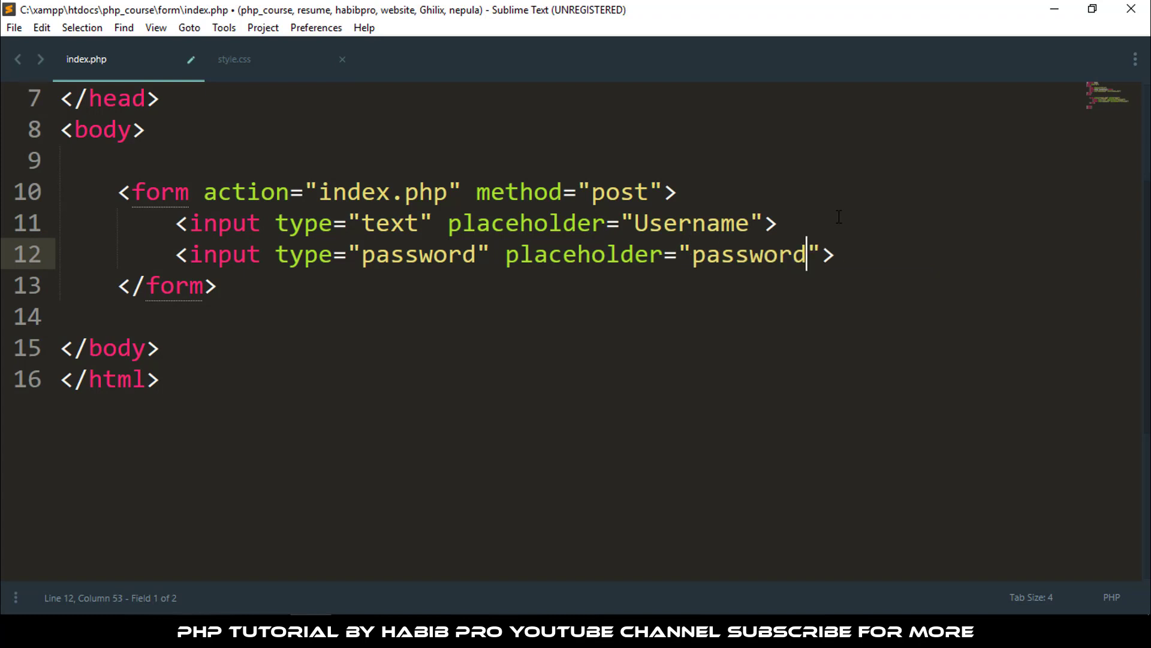
pyautogui.hotkey('ctrl', 'Left')
pyautogui.hotkey('ctrl', 'Left')
pyautogui.hotkey('ctrl', 'Right')
pyautogui.hotkey('ctrl', 'Right')
pyautogui.press('Left')
pyautogui.press('Left')
pyautogui.press('Left')
pyautogui.press('Left')
pyautogui.press('Left')
pyautogui.press('Left')
pyautogui.press('Left')
pyautogui.press('Left')
pyautogui.press('Delete')
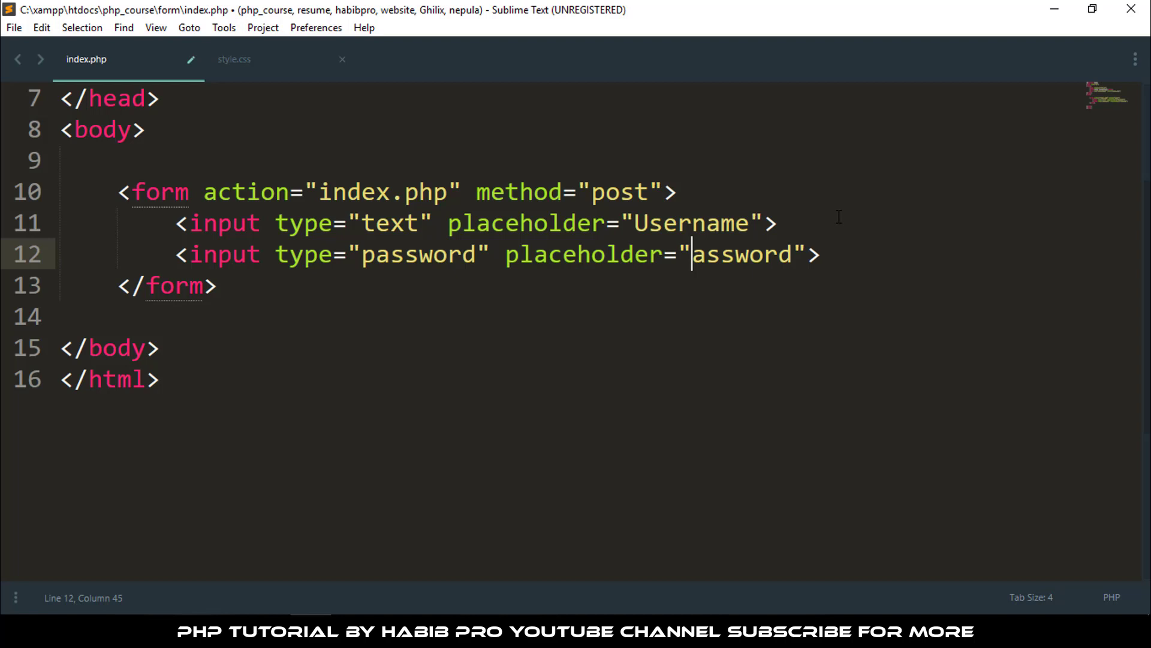
pyautogui.write('P')
pyautogui.hotkey('ctrl', 's')
pyautogui.click(819, 254)
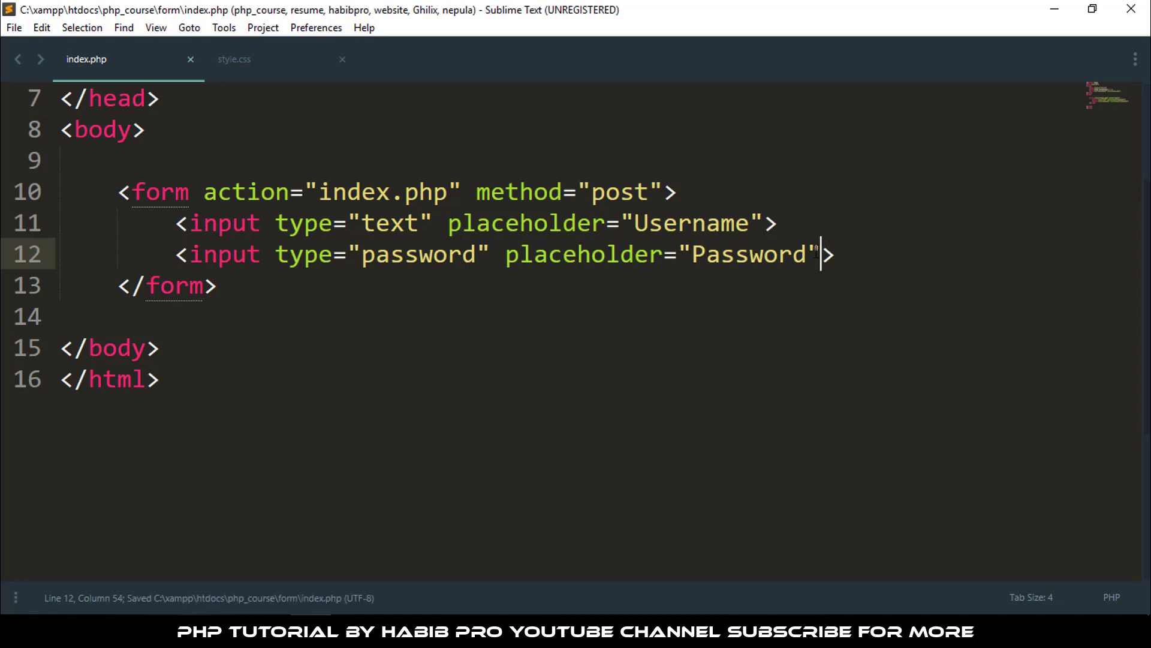
pyautogui.press('Right')
pyautogui.press('Up')
pyautogui.press('Up')
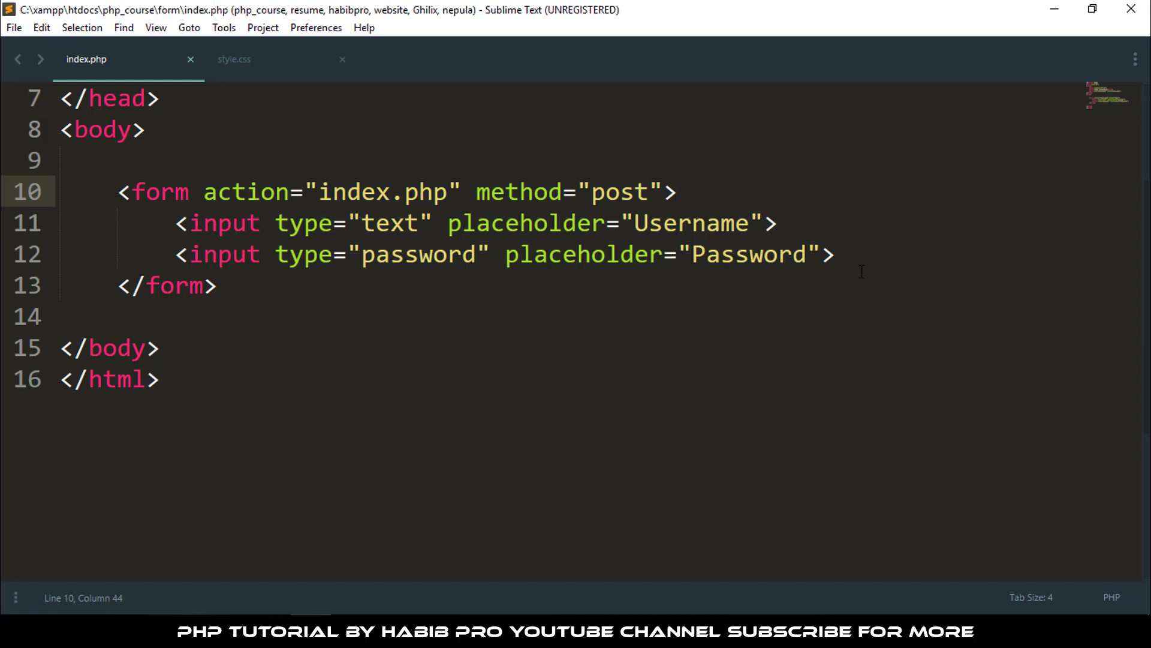
# Step: Add an input with type="submit" and value="Login" after the password field, and save
pyautogui.click(863, 254)
pyautogui.press('Return')
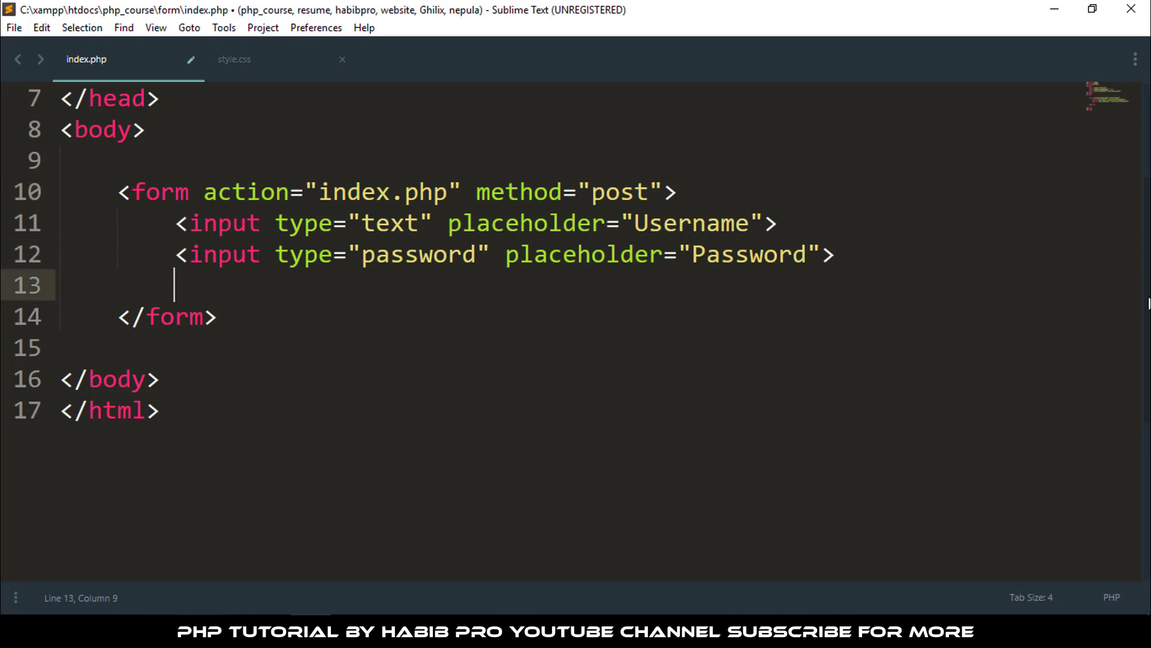
pyautogui.write('input')
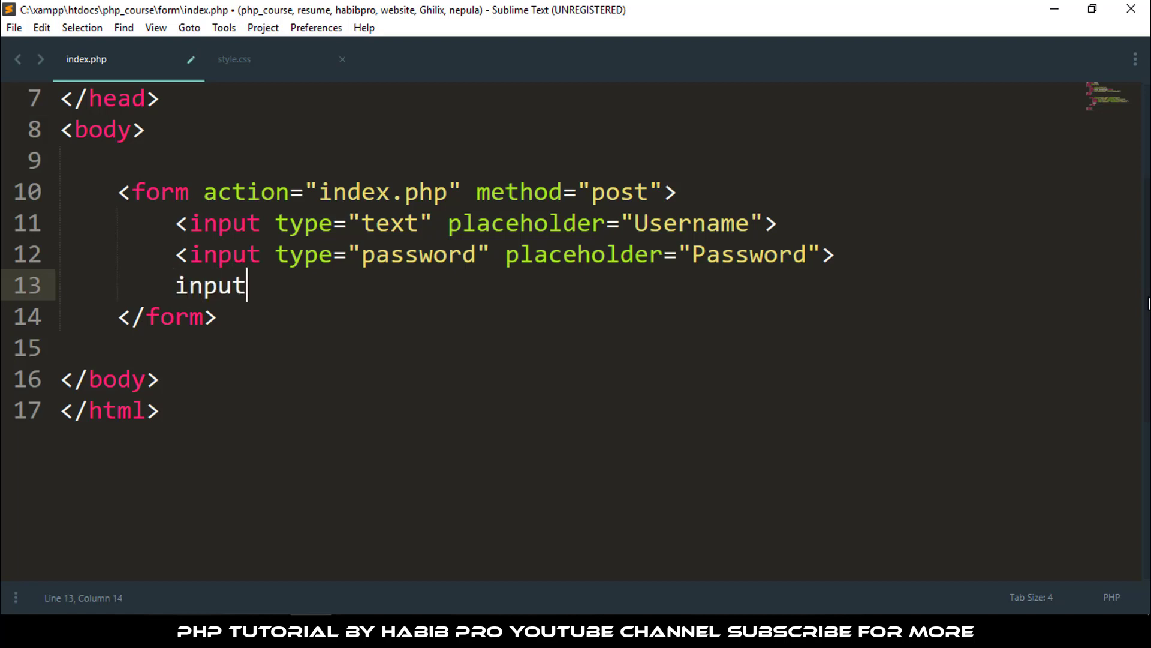
pyautogui.press('BackSpace')
pyautogui.press('BackSpace')
pyautogui.press('BackSpace')
pyautogui.press('BackSpace')
pyautogui.press('BackSpace')
pyautogui.write('butto')
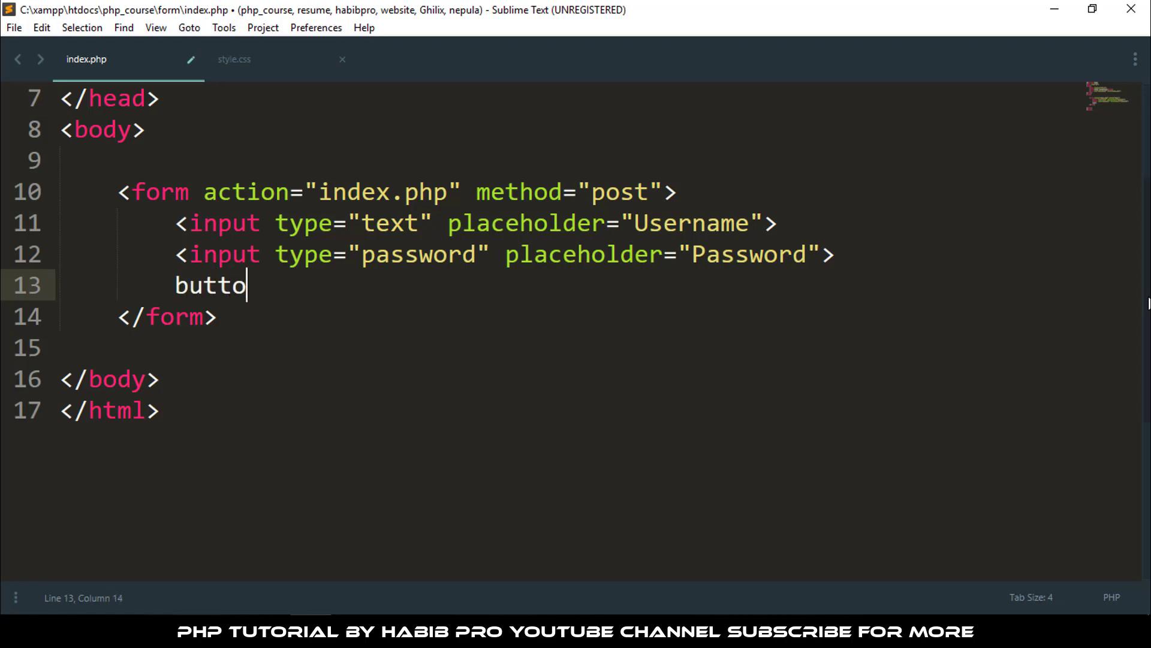
pyautogui.write('n')
pyautogui.press('BackSpace')
pyautogui.press('BackSpace')
pyautogui.press('BackSpace')
pyautogui.press('BackSpace')
pyautogui.press('BackSpace')
pyautogui.press('BackSpace')
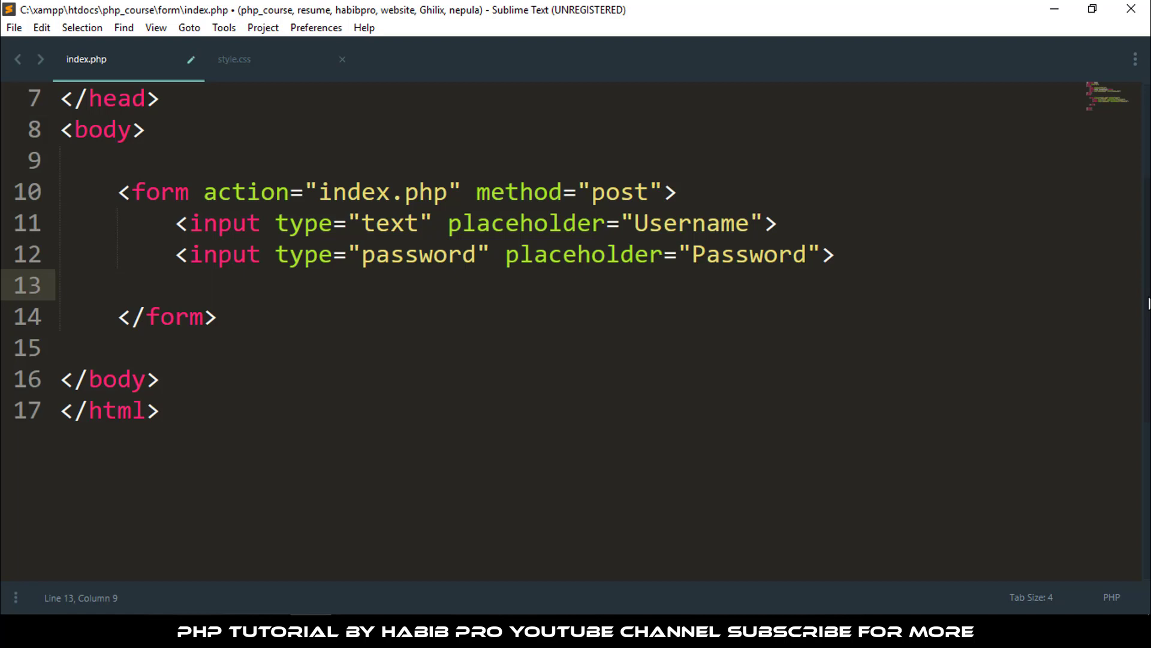
pyautogui.write('input')
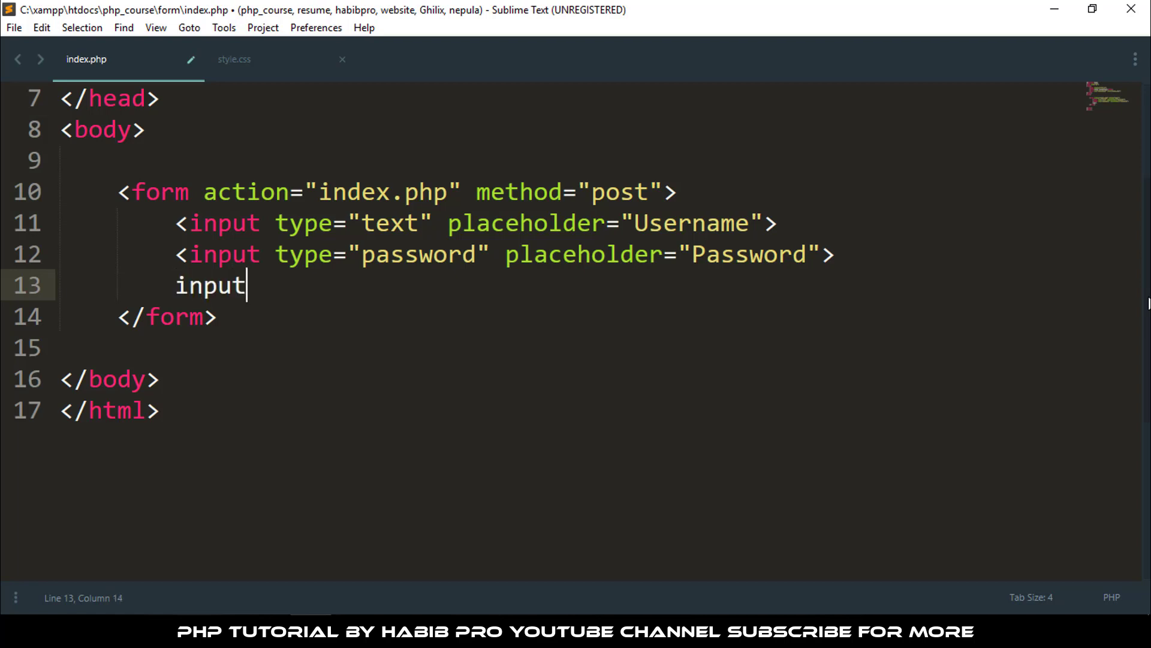
pyautogui.press('Tab')
pyautogui.write('subm')
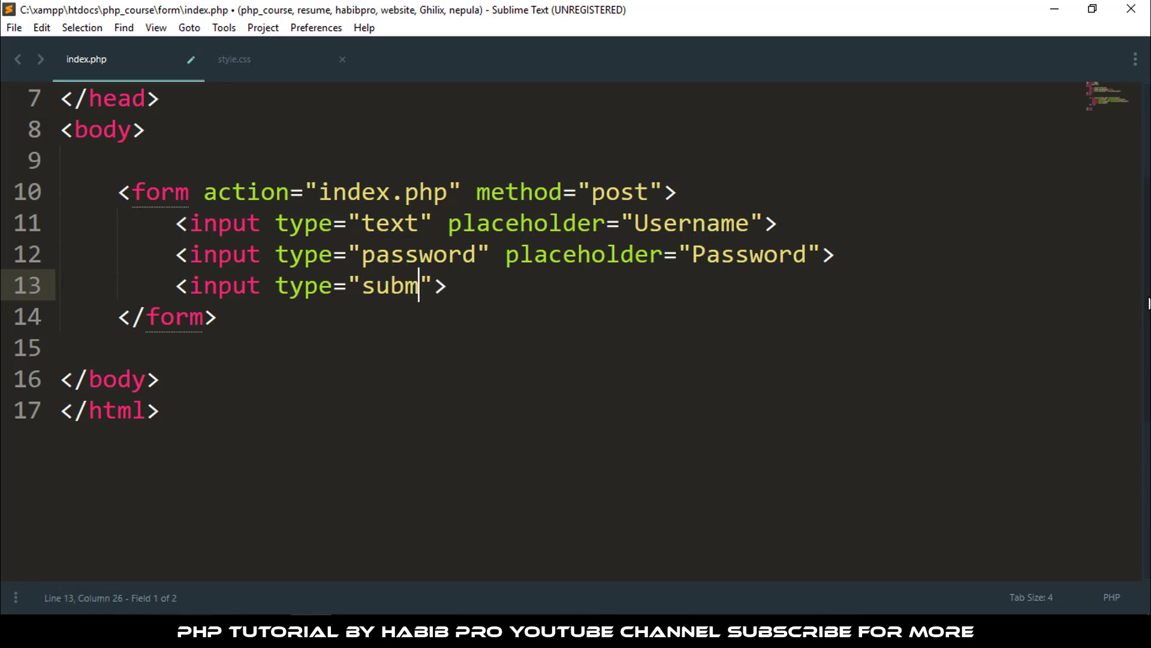
pyautogui.write('it')
pyautogui.press('Tab')
pyautogui.hotkey('ctrl', 's')
pyautogui.press('Left')
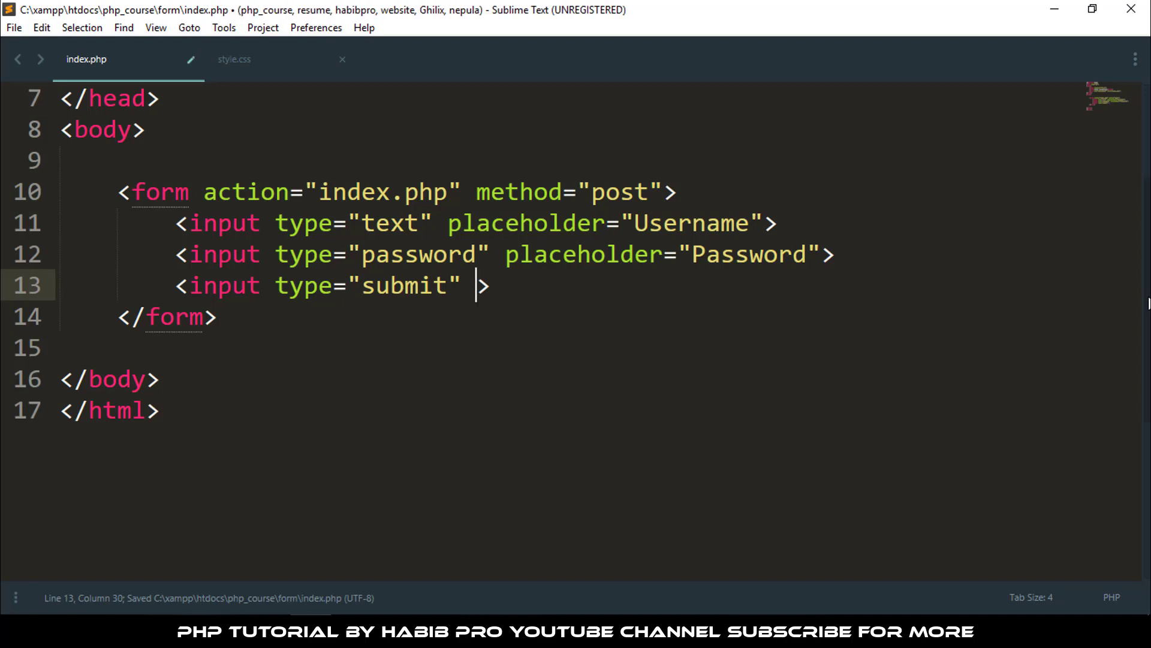
pyautogui.write('val')
pyautogui.press('Tab')
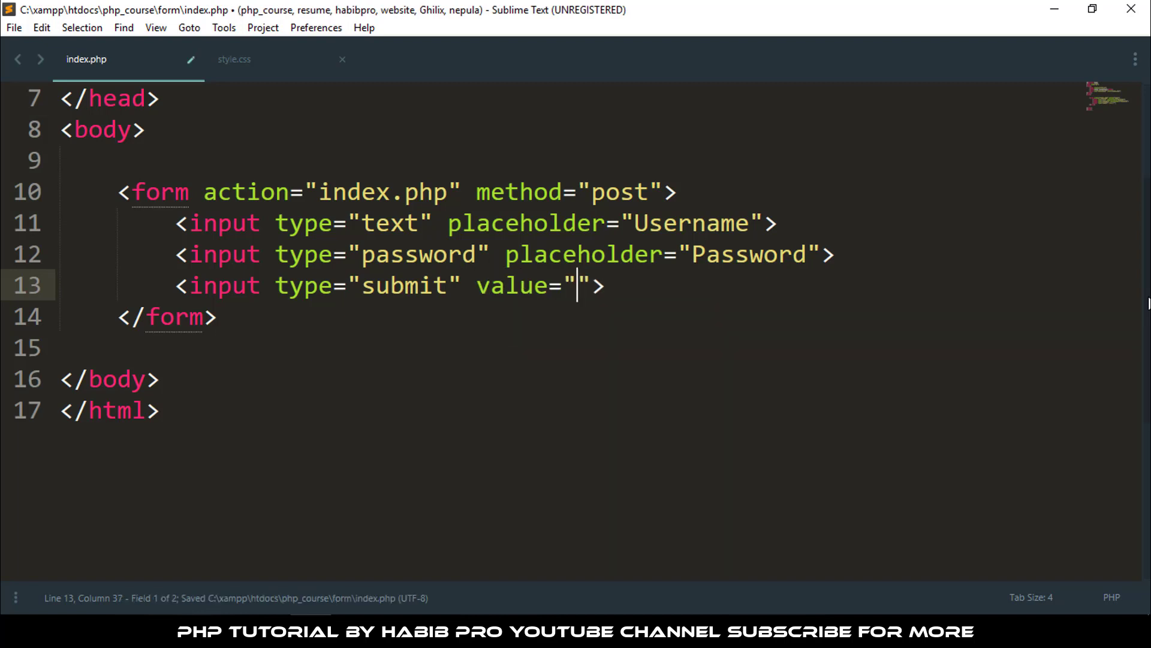
pyautogui.write('Login')
pyautogui.hotkey('ctrl', 's')
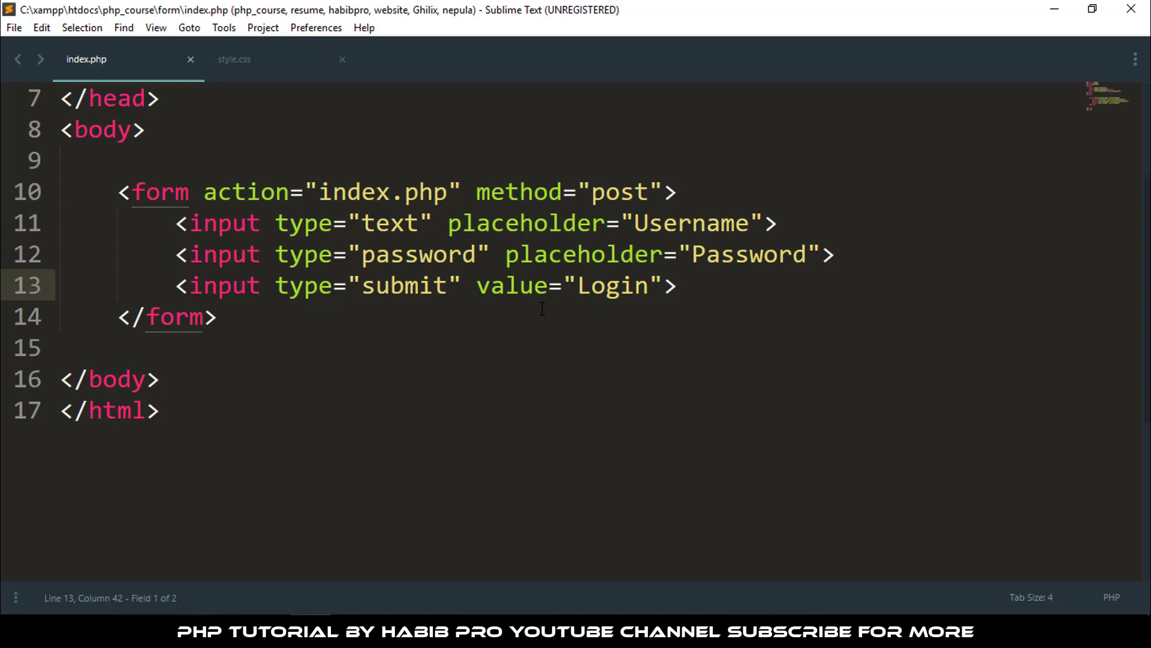
# Step: Insert a .form-design div above the form and move its closing tag below </form>
pyautogui.click(355, 167)
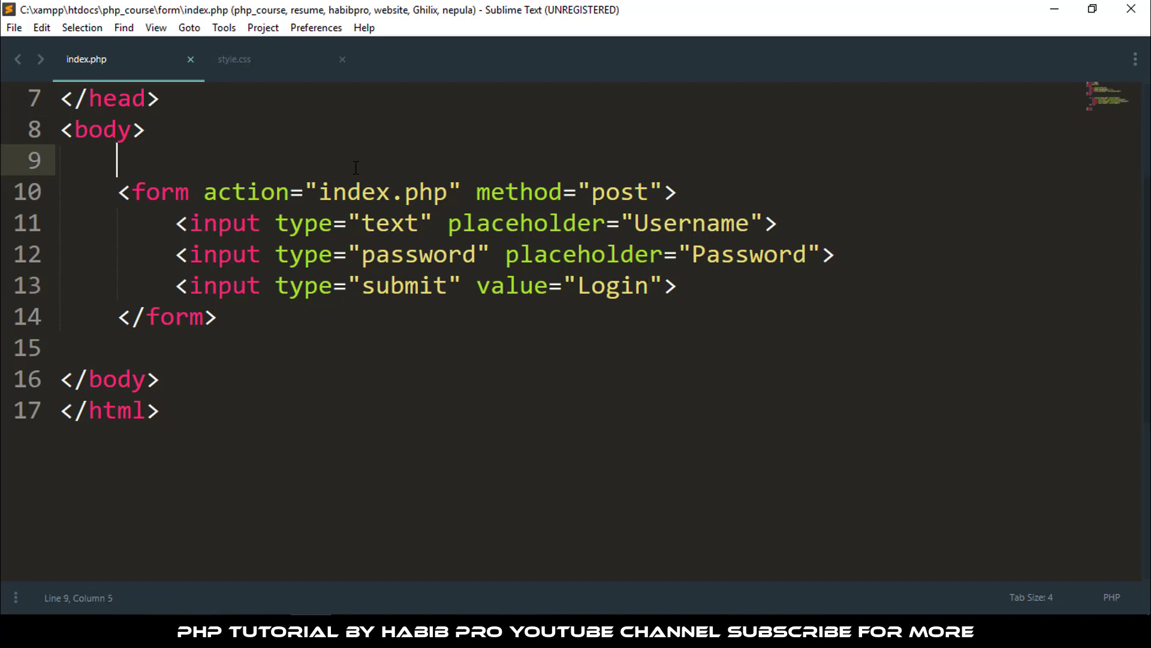
pyautogui.press('Return')
pyautogui.write('.')
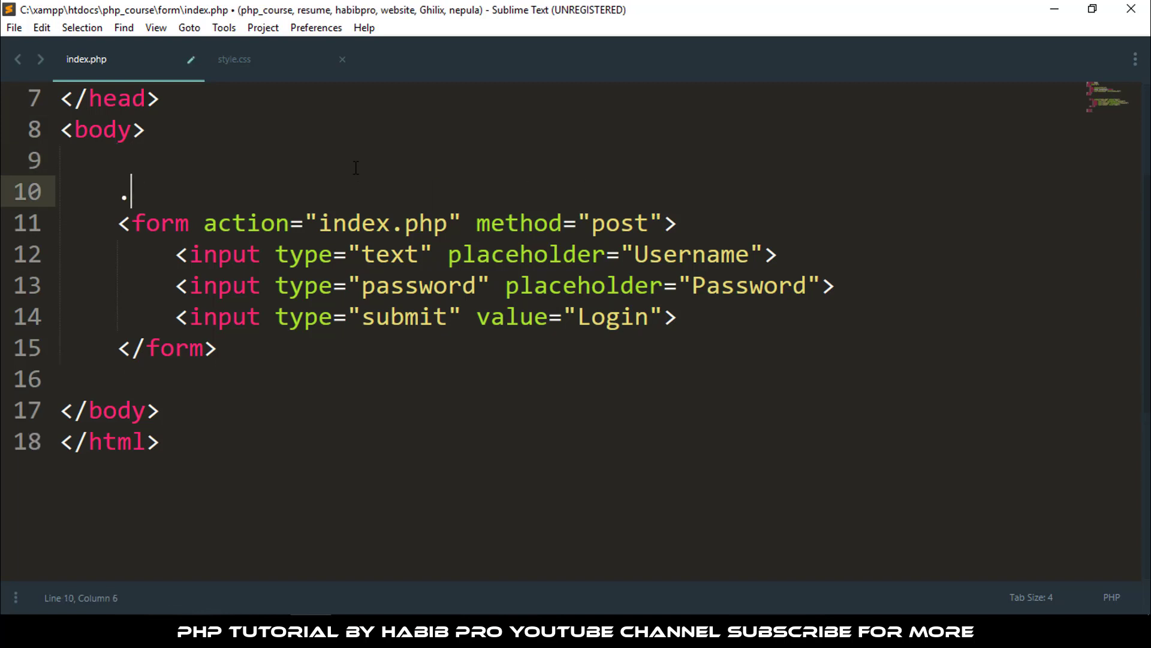
pyautogui.write('form-d')
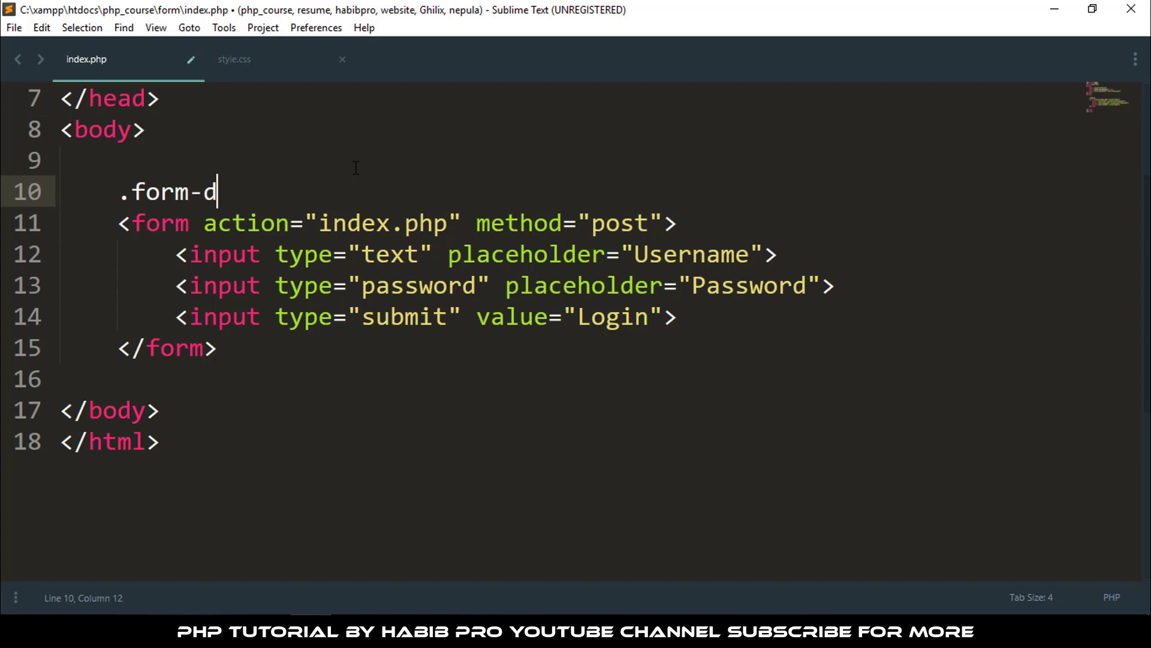
pyautogui.write('esign')
pyautogui.press('Tab')
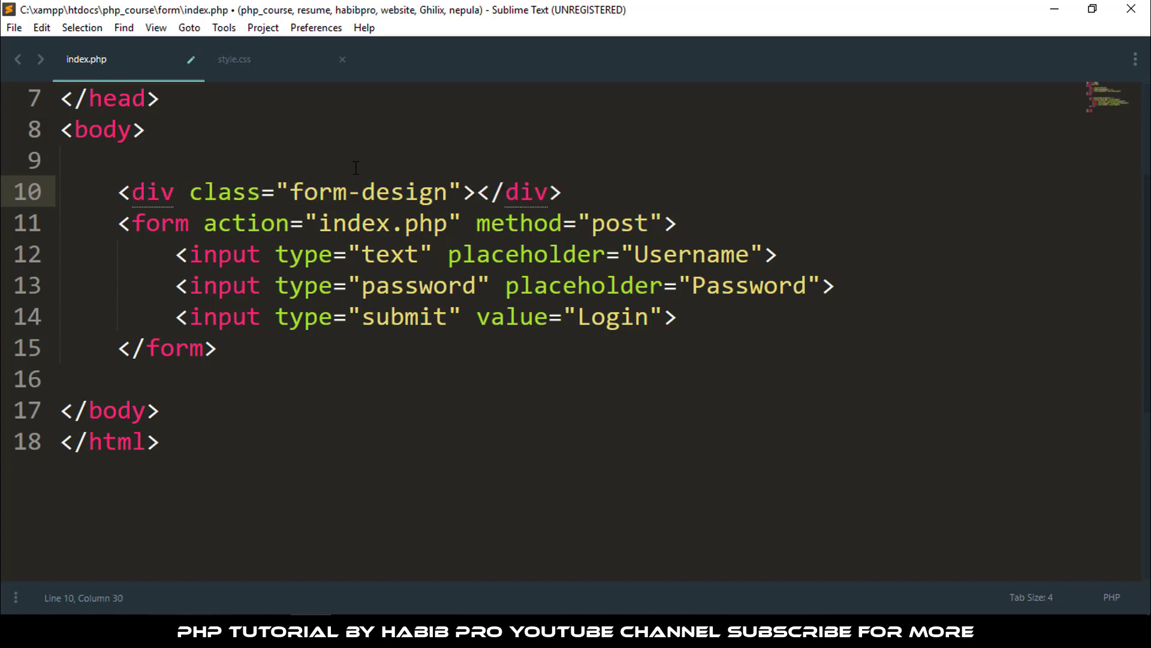
pyautogui.hotkey('shift', 'Right')
pyautogui.hotkey('shift', 'Right')
pyautogui.hotkey('shift', 'Right')
pyautogui.hotkey('shift', 'Right')
pyautogui.hotkey('shift', 'Right')
pyautogui.hotkey('shift', 'Right')
pyautogui.hotkey('ctrl', 'x')
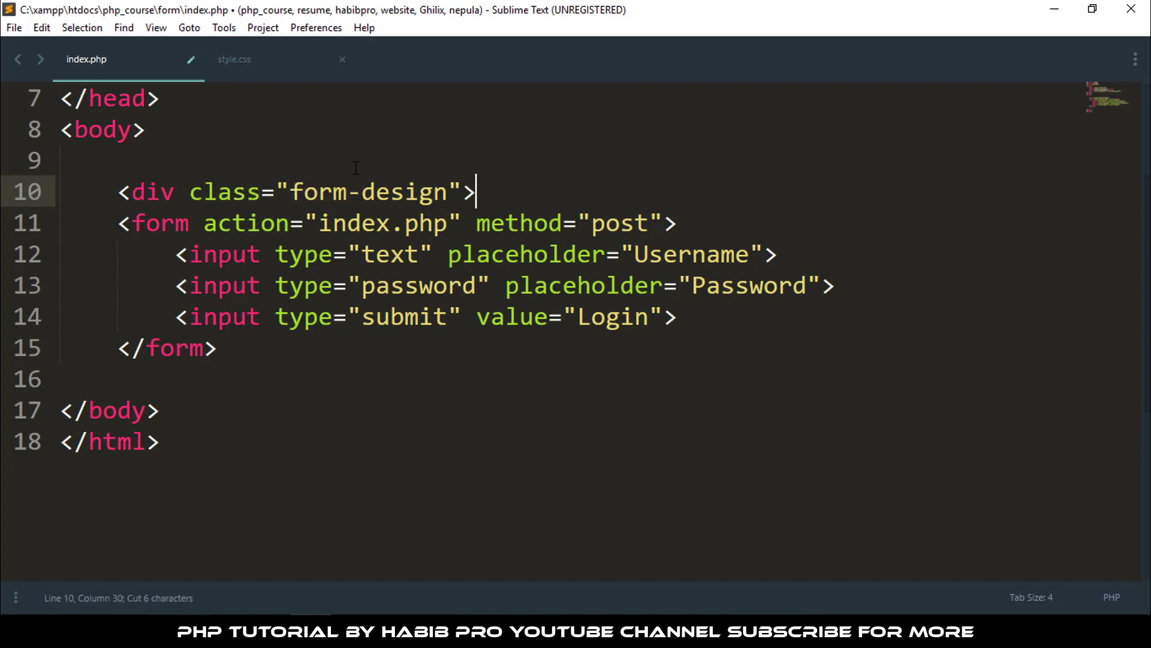
pyautogui.click(284, 337)
pyautogui.press('Return')
pyautogui.hotkey('ctrl', 'v')
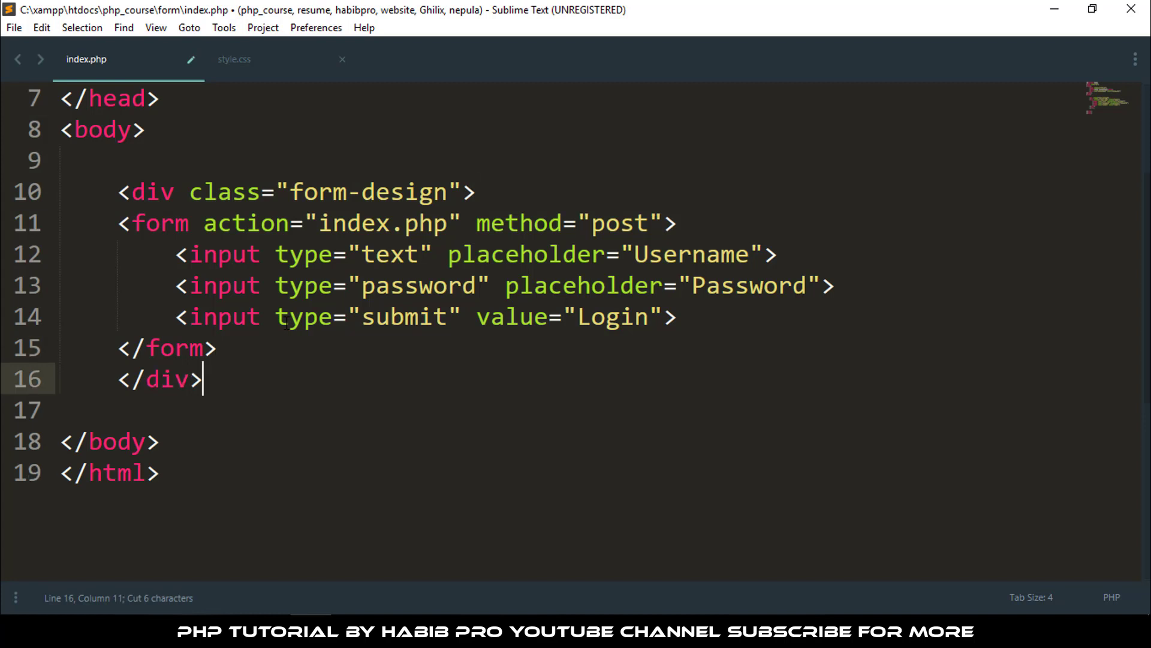
pyautogui.click(476, 191)
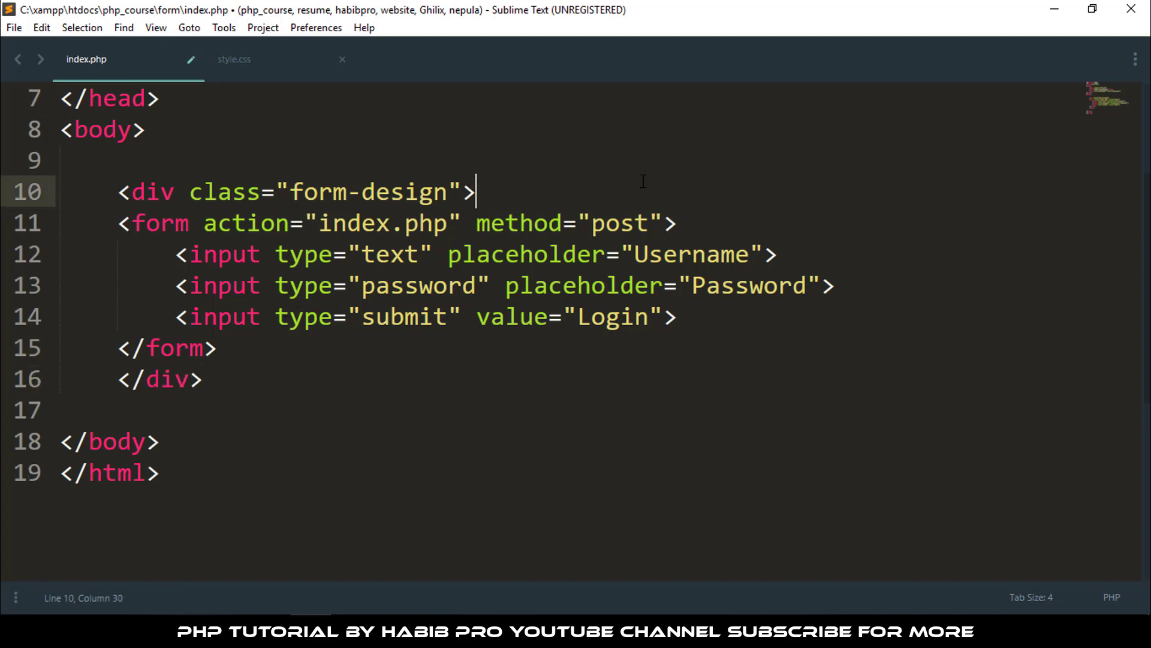
# Step: Add an error div reading 'Please, Fill The Empty Fields!' and save
pyautogui.press('Return')
pyautogui.write('.')
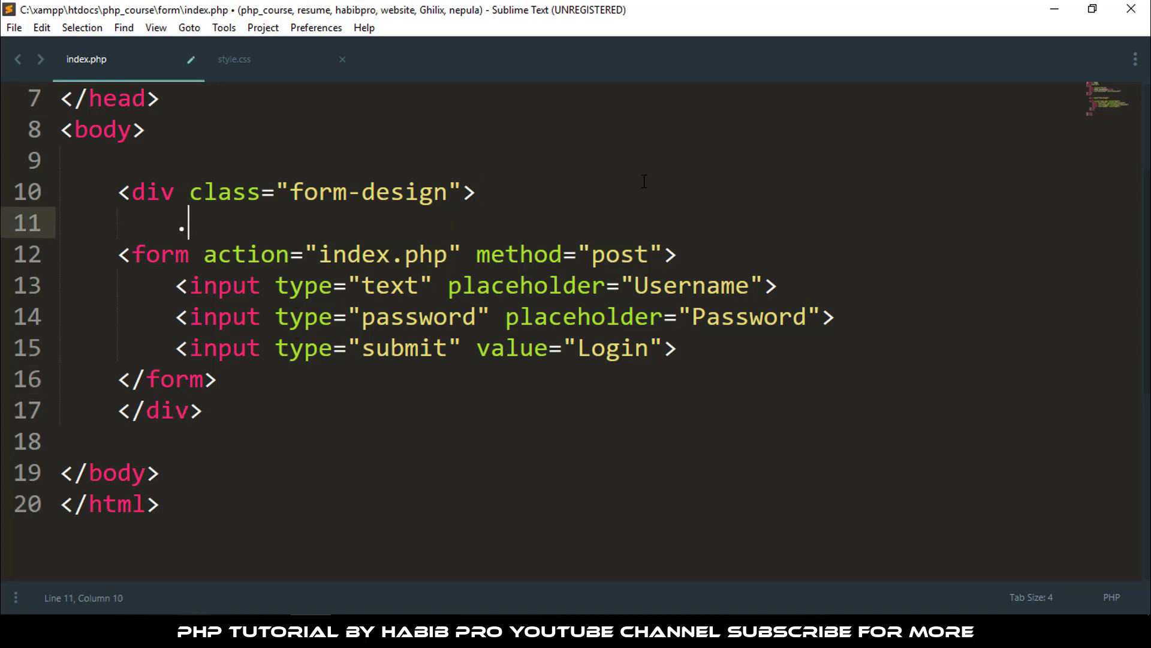
pyautogui.write('re')
pyautogui.press('BackSpace')
pyautogui.press('BackSpace')
pyautogui.write('error')
pyautogui.press('Tab')
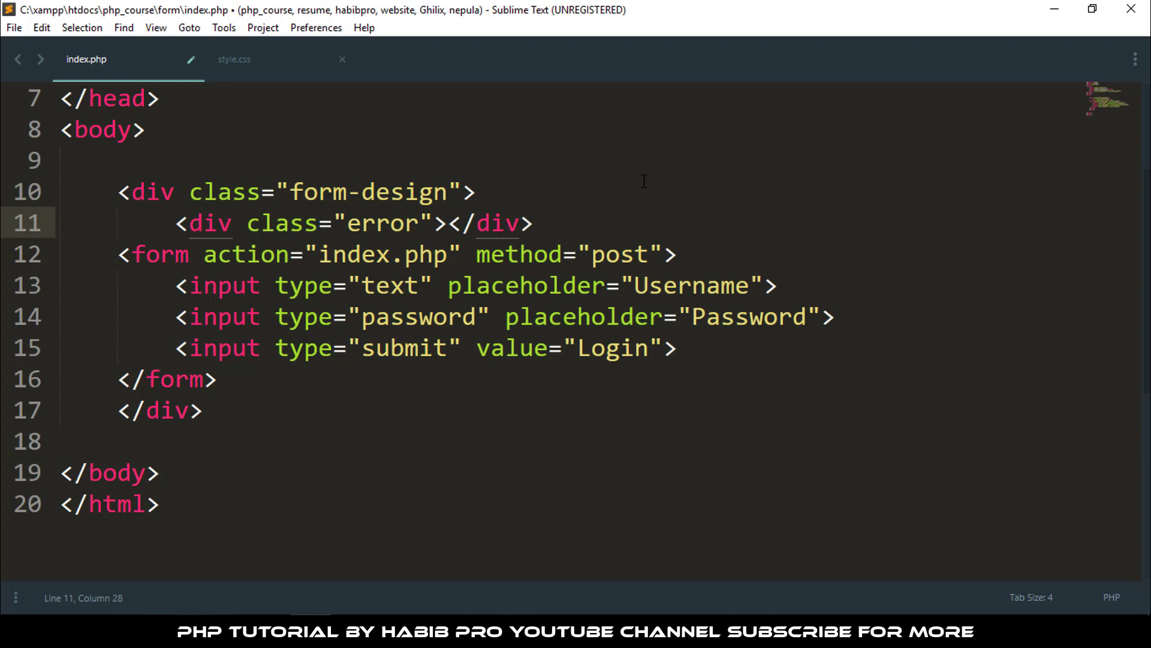
pyautogui.write('Please Fill The Empty Fields')
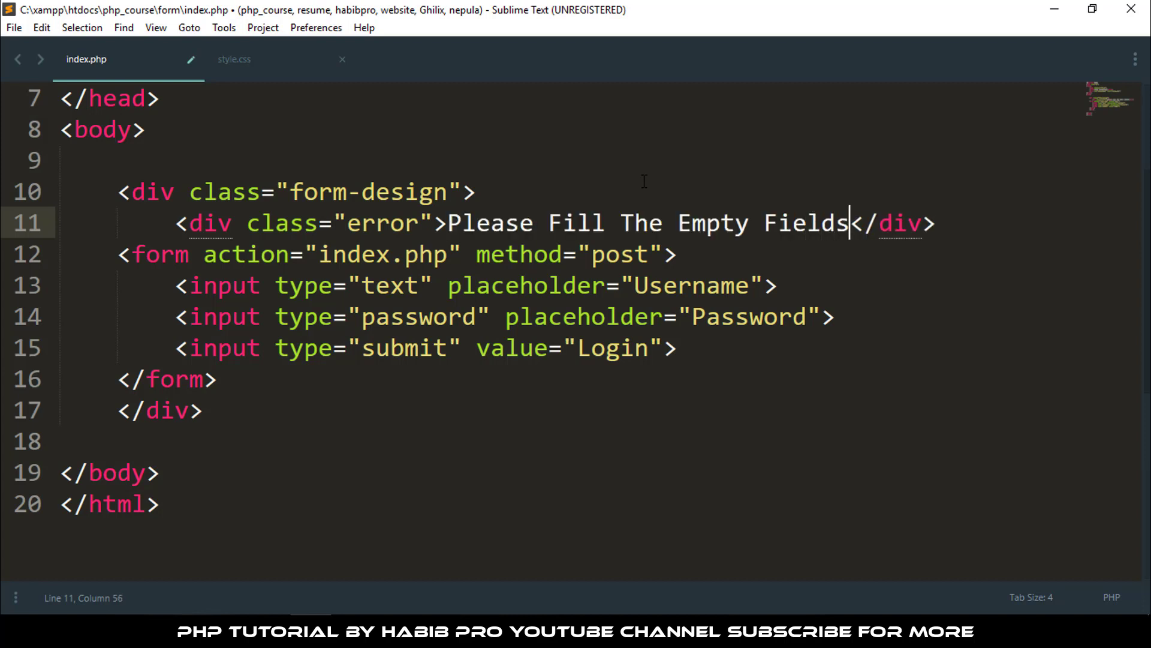
pyautogui.write('!')
pyautogui.hotkey('ctrl', 's')
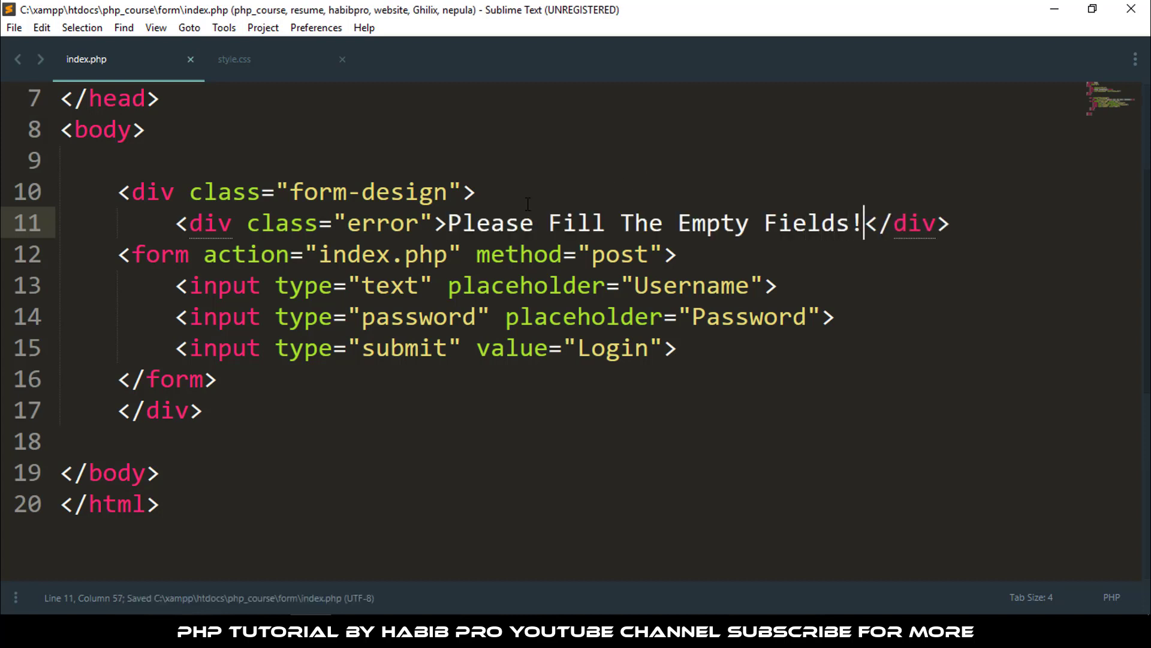
pyautogui.click(535, 223)
pyautogui.write(',')
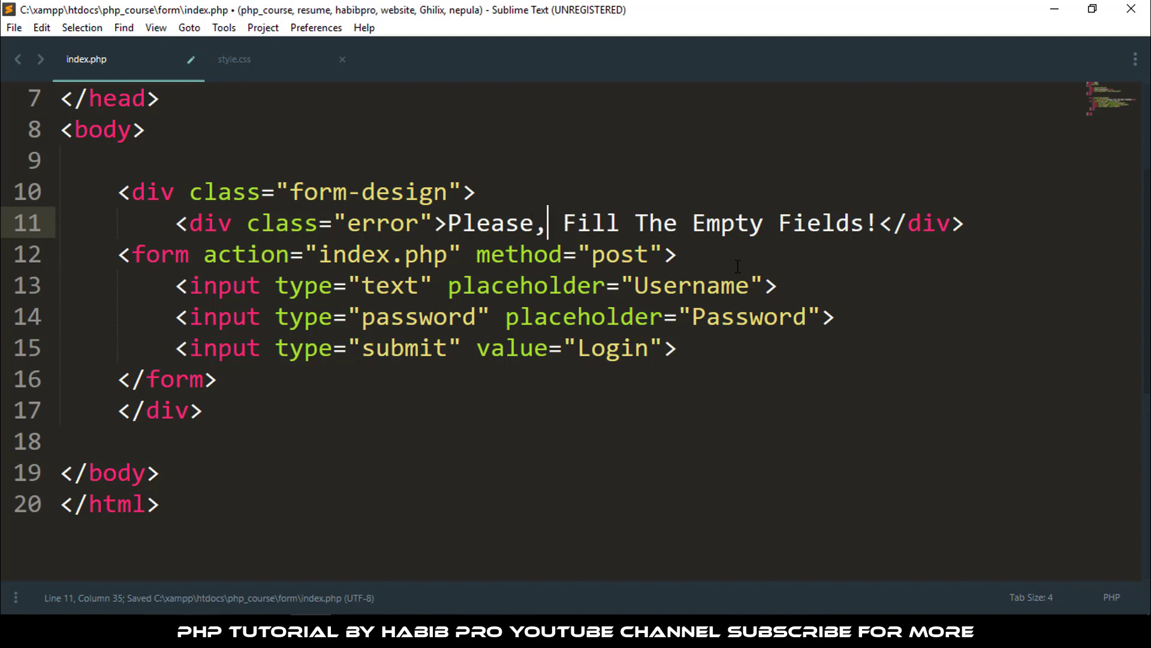
# Step: Duplicate it as a success div reading 'Successfully Logged in!' and save
pyautogui.click(999, 225)
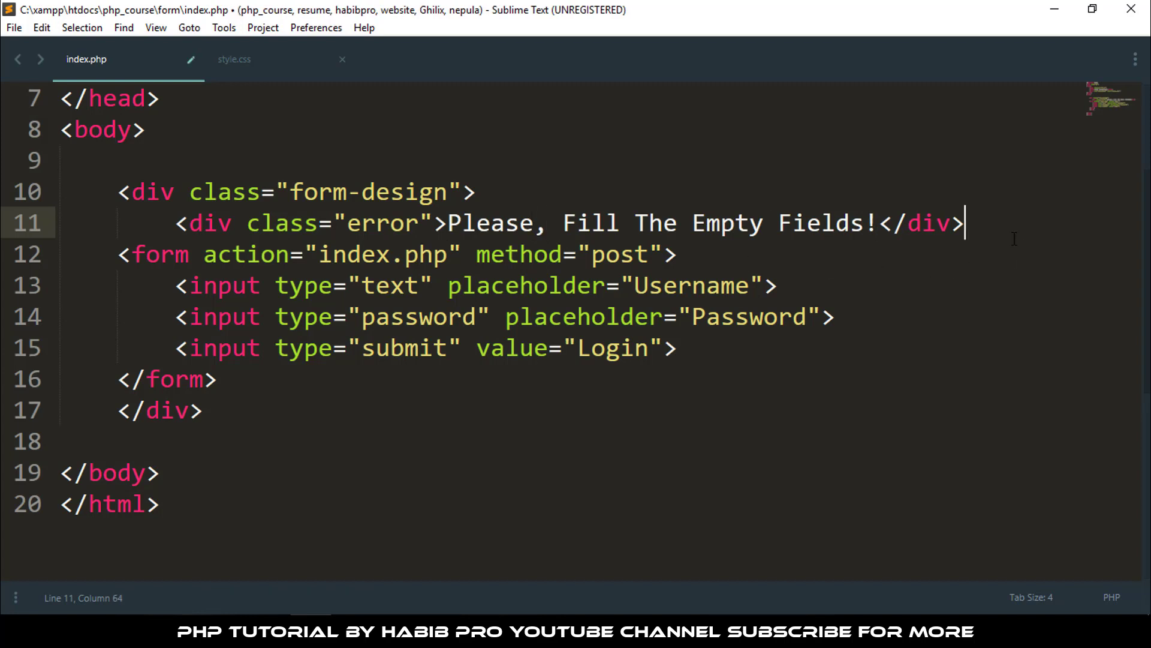
pyautogui.hotkey('ctrl', 'c')
pyautogui.hotkey('ctrl', 'v')
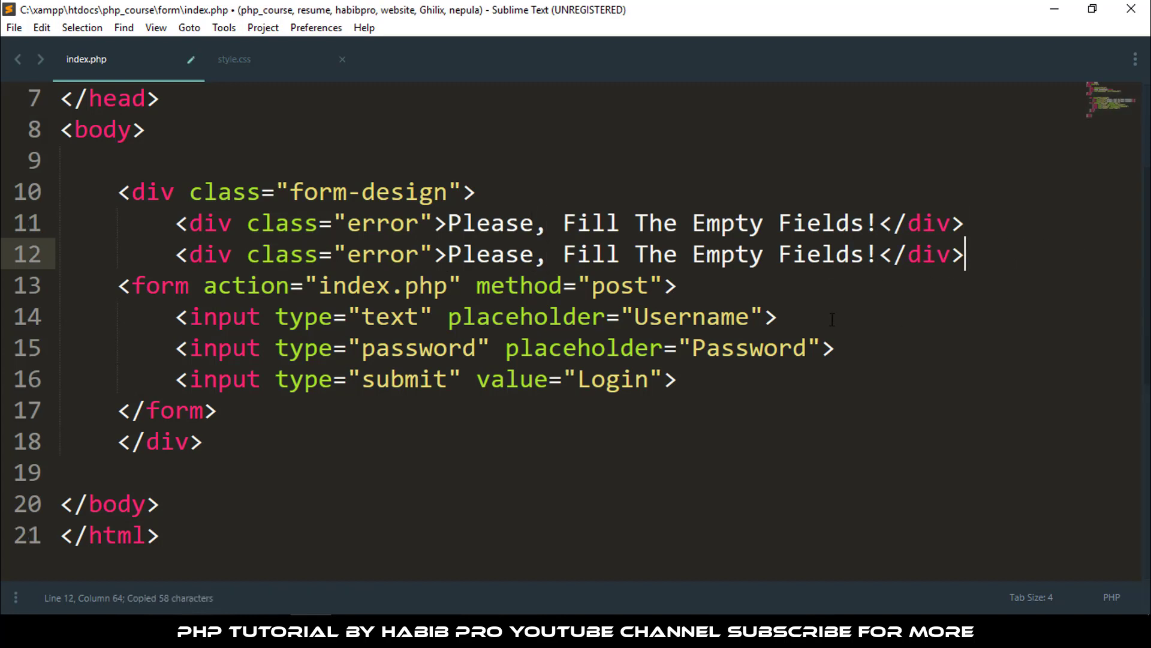
pyautogui.doubleClick(378, 255)
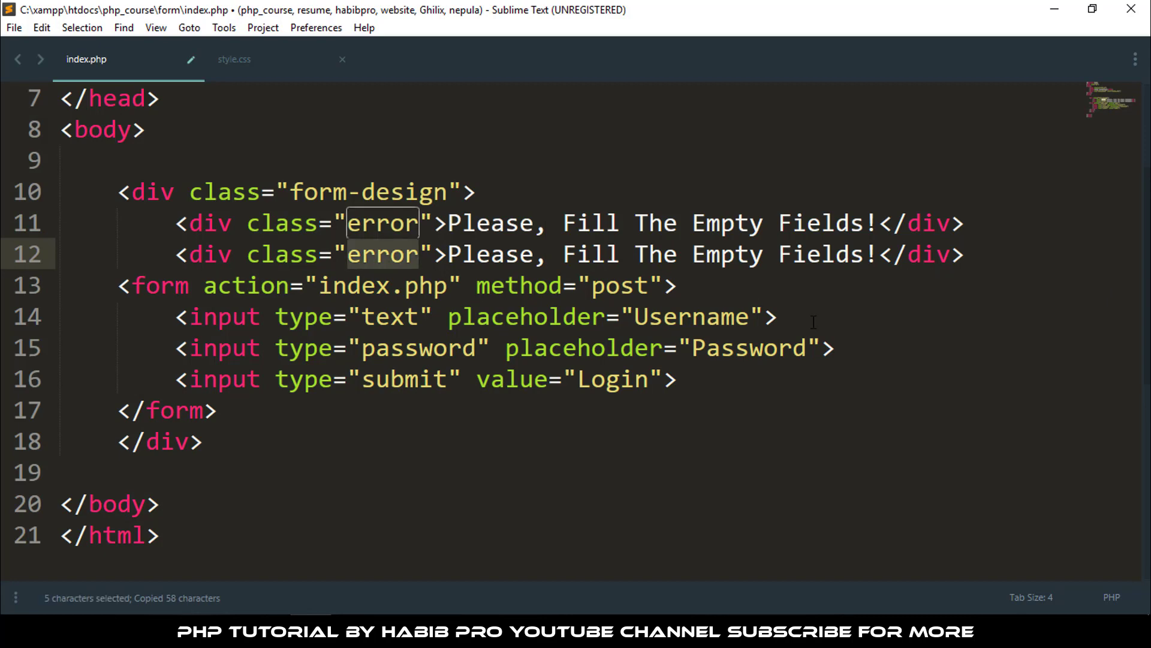
pyautogui.write('success')
pyautogui.hotkey('ctrl', 's')
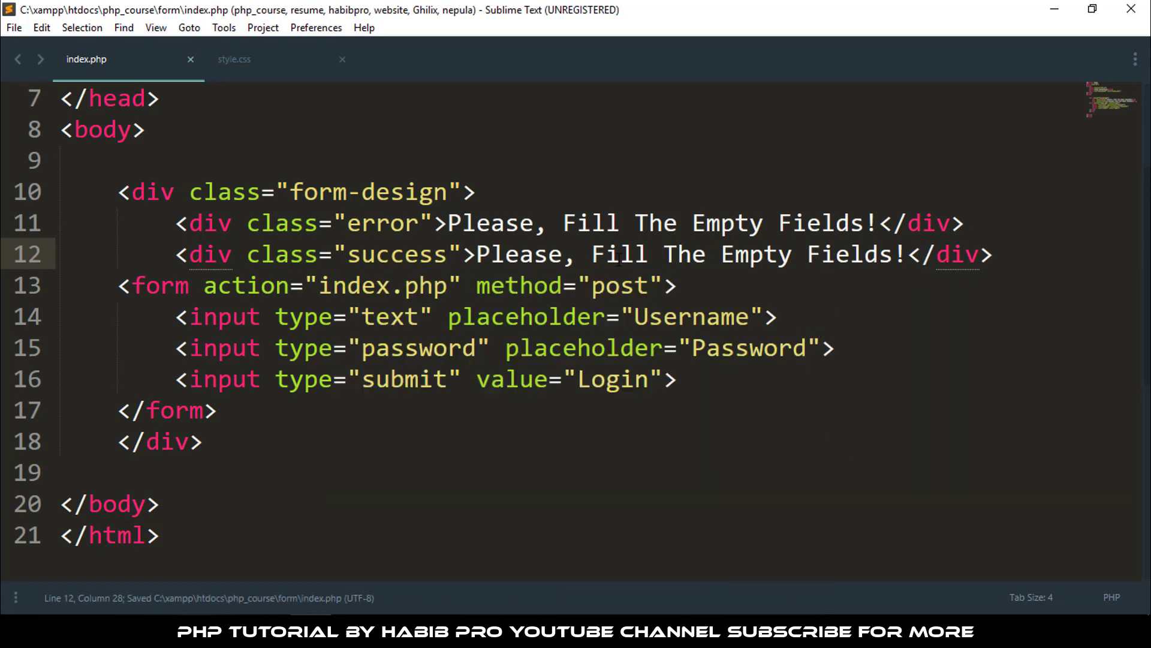
pyautogui.press('Right')
pyautogui.press('Right')
pyautogui.moveTo(476, 255); pyautogui.dragTo(905, 254)
pyautogui.write('Successfully Logged in!')
pyautogui.hotkey('ctrl', 's')
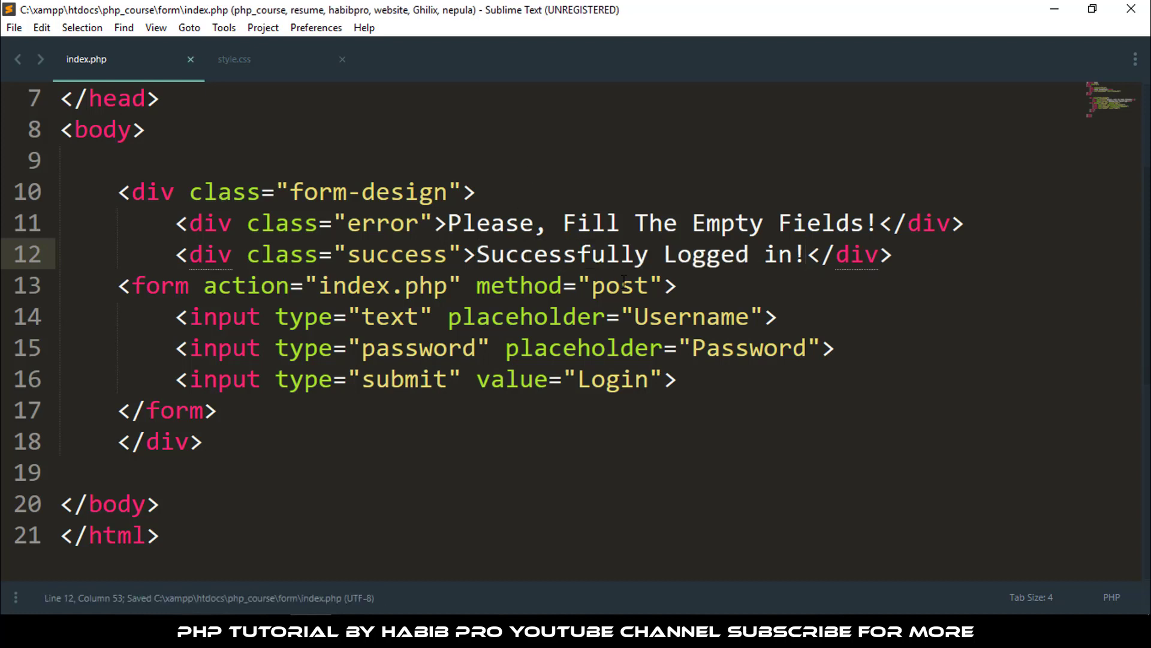
# Step: Add blank lines around the message divs and after the form, then save
pyautogui.press('Return')
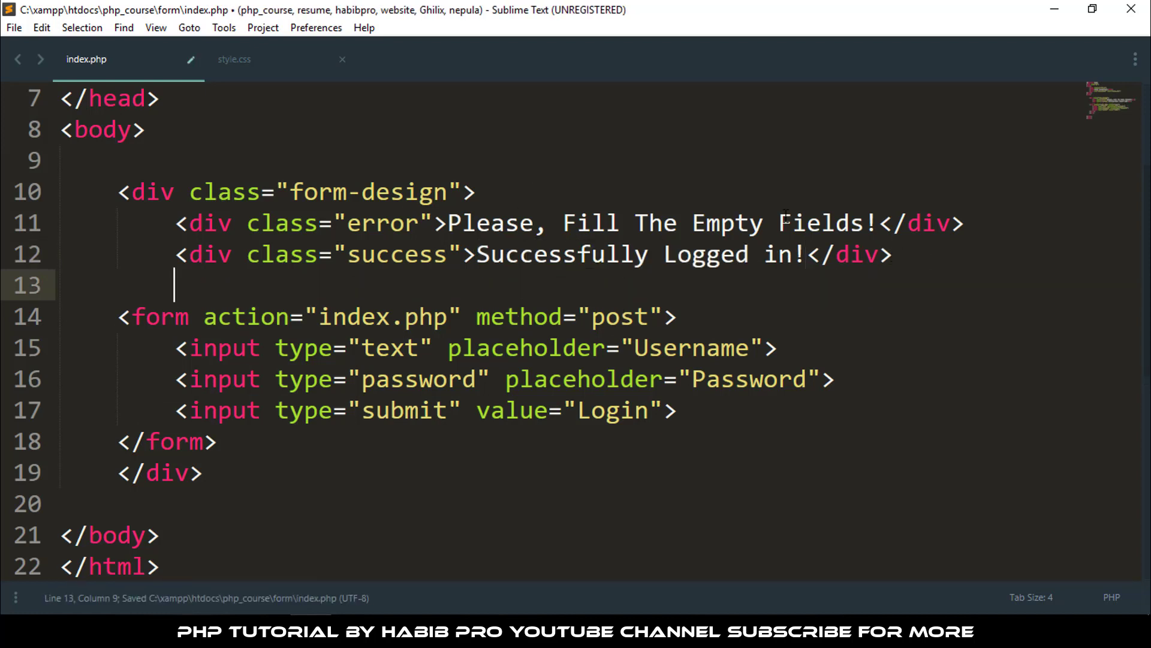
pyautogui.click(654, 198)
pyautogui.press('Return')
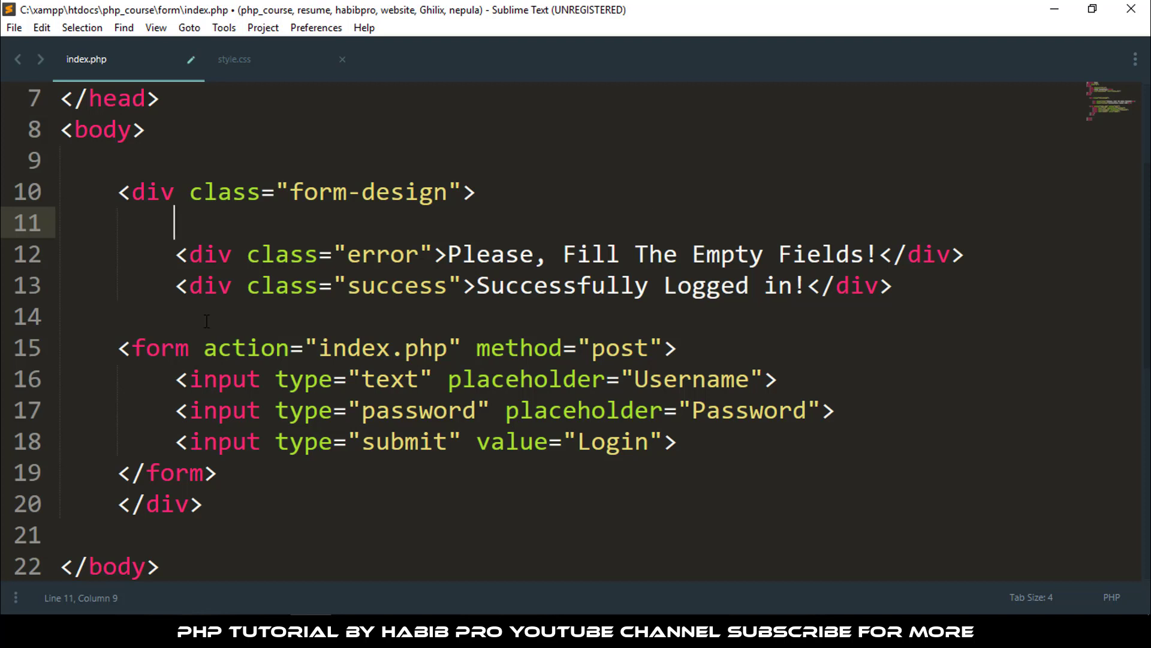
pyautogui.scroll(-2, 228, 315)
pyautogui.click(266, 286)
pyautogui.press('Return')
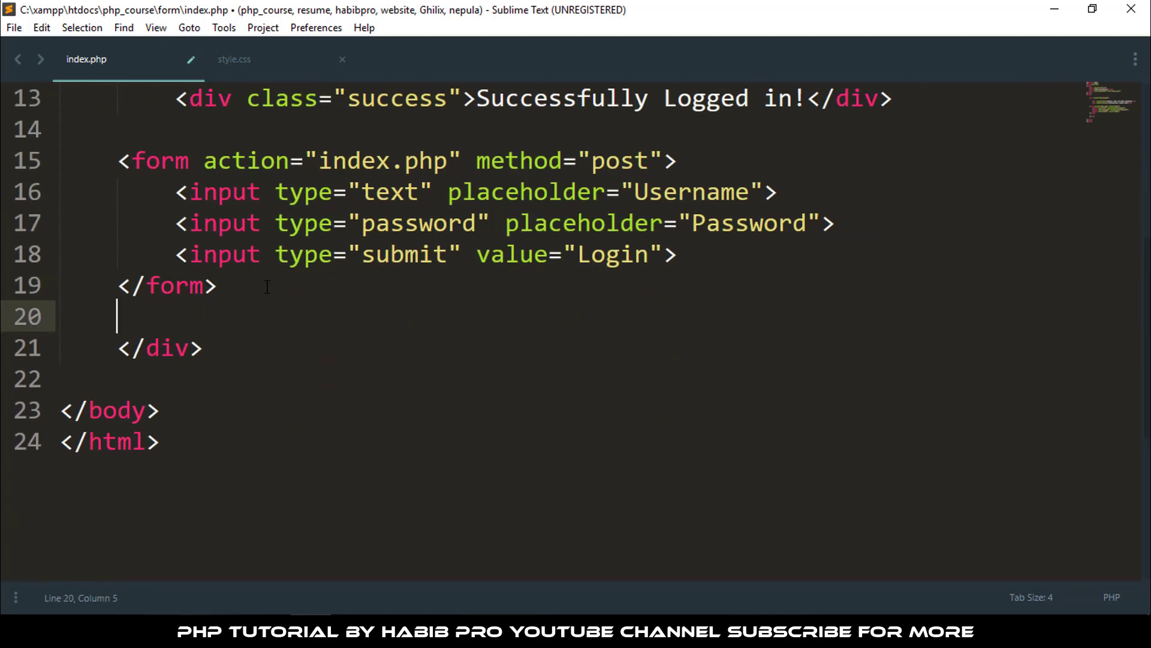
pyautogui.hotkey('ctrl', 's')
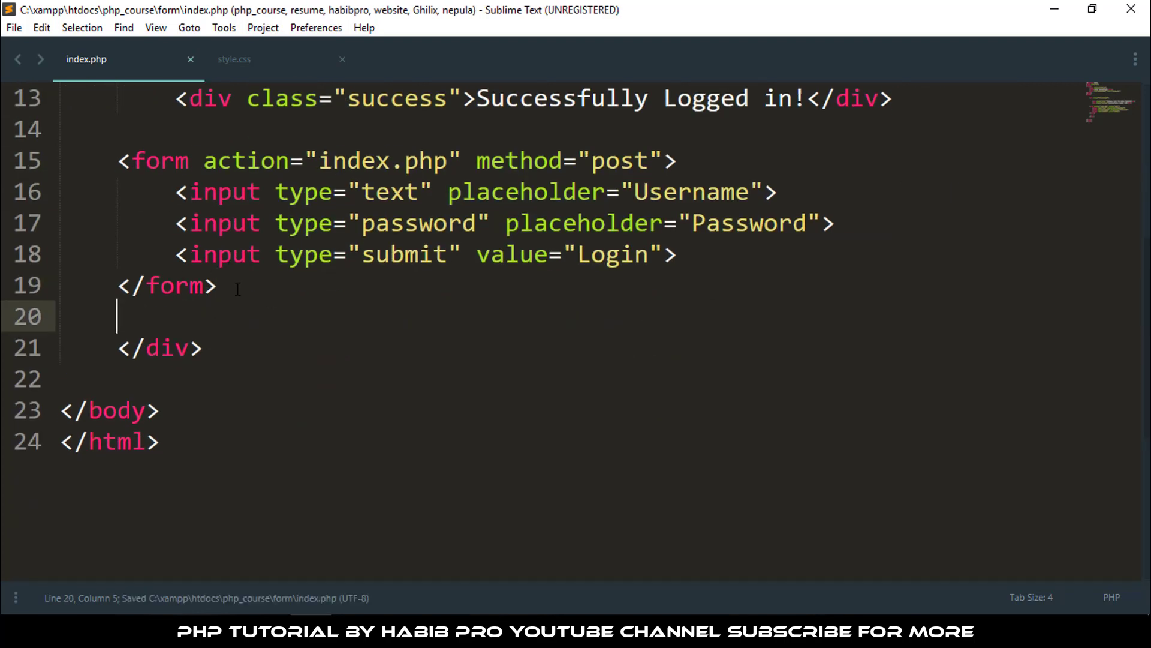
# Step: Indent the form block one level and open new lines below it
pyautogui.moveTo(266, 286)
pyautogui.mouseDown()
pyautogui.moveTo(145, 161)
pyautogui.moveTo(117, 160)
pyautogui.mouseUp()
pyautogui.press('Tab')
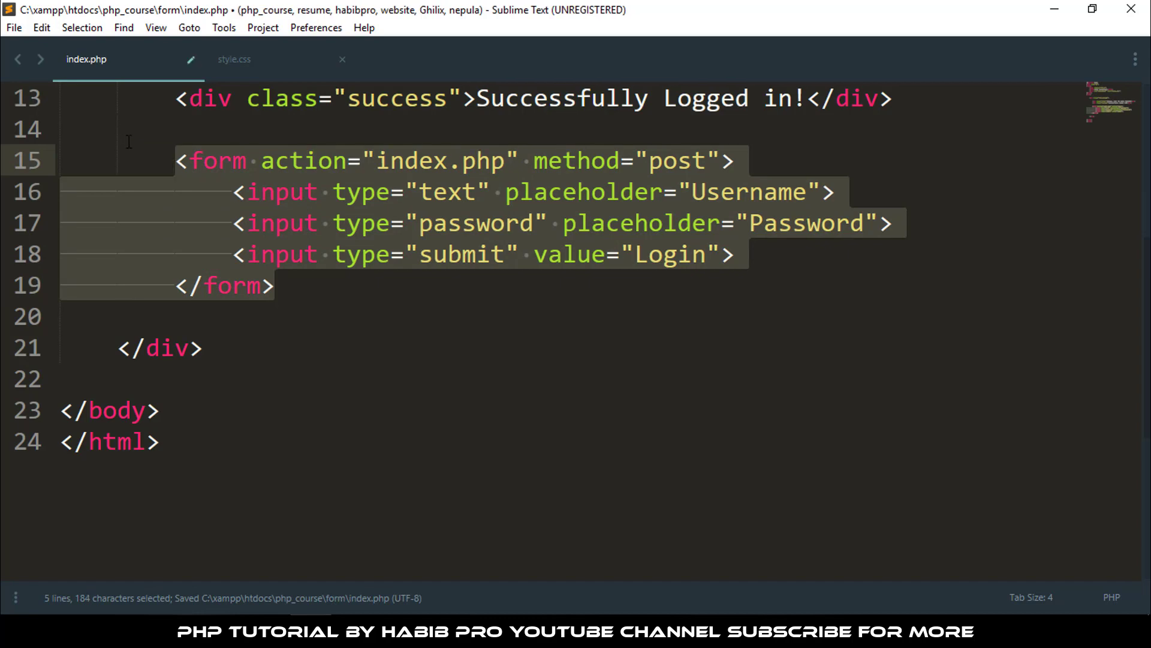
pyautogui.click(387, 303)
pyautogui.scroll(2, 396, 297)
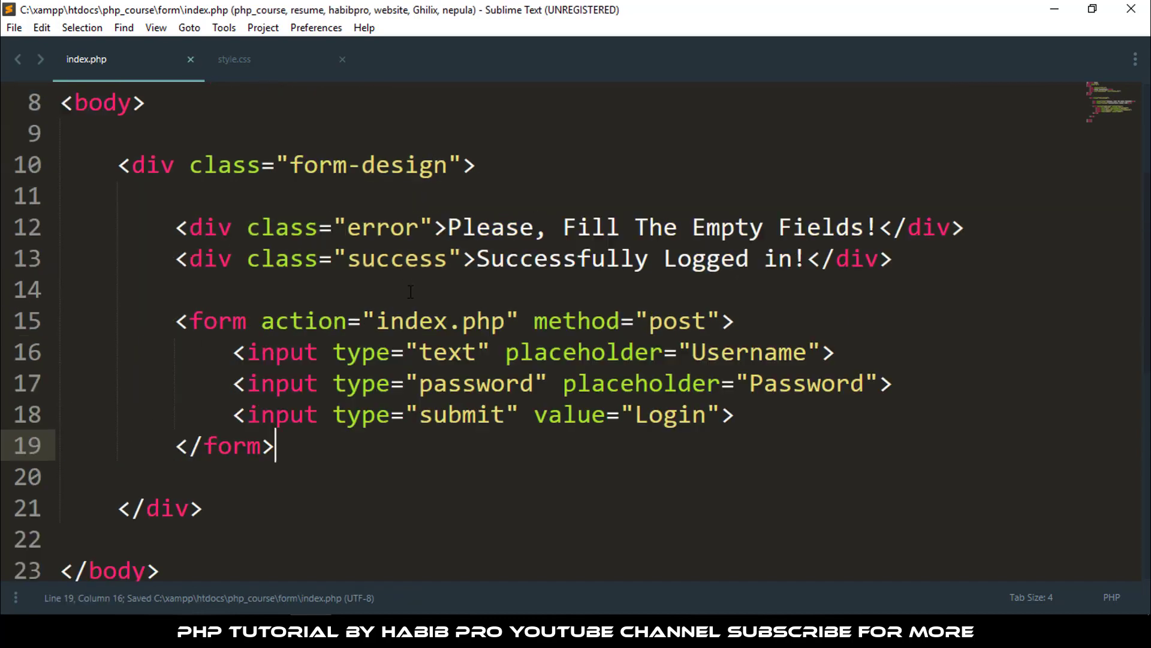
pyautogui.scroll(-2, 412, 288)
pyautogui.scroll(1, 412, 288)
pyautogui.scroll(3, 415, 286)
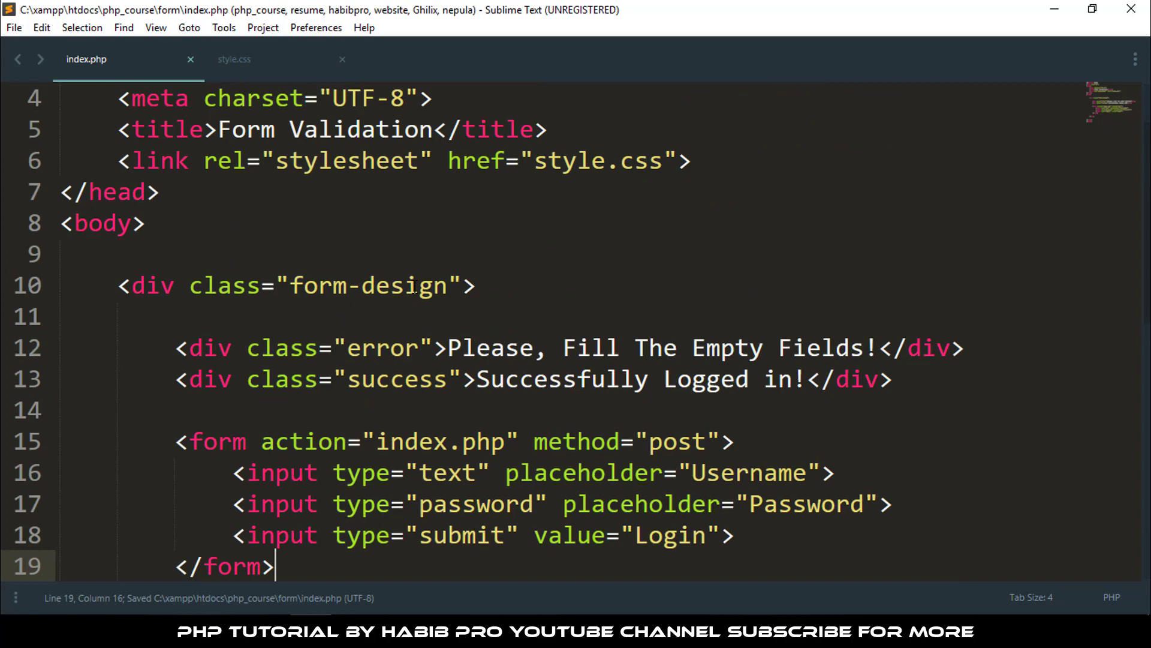
pyautogui.scroll(-2, 416, 286)
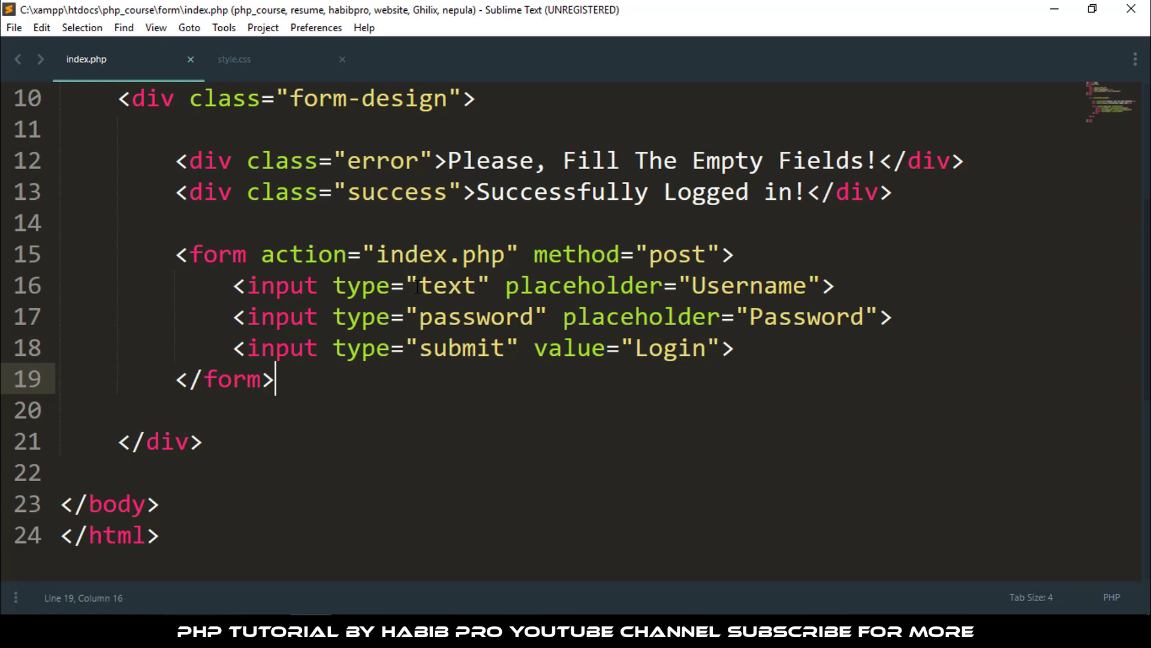
pyautogui.scroll(-2, 362, 378)
pyautogui.scroll(3, 363, 378)
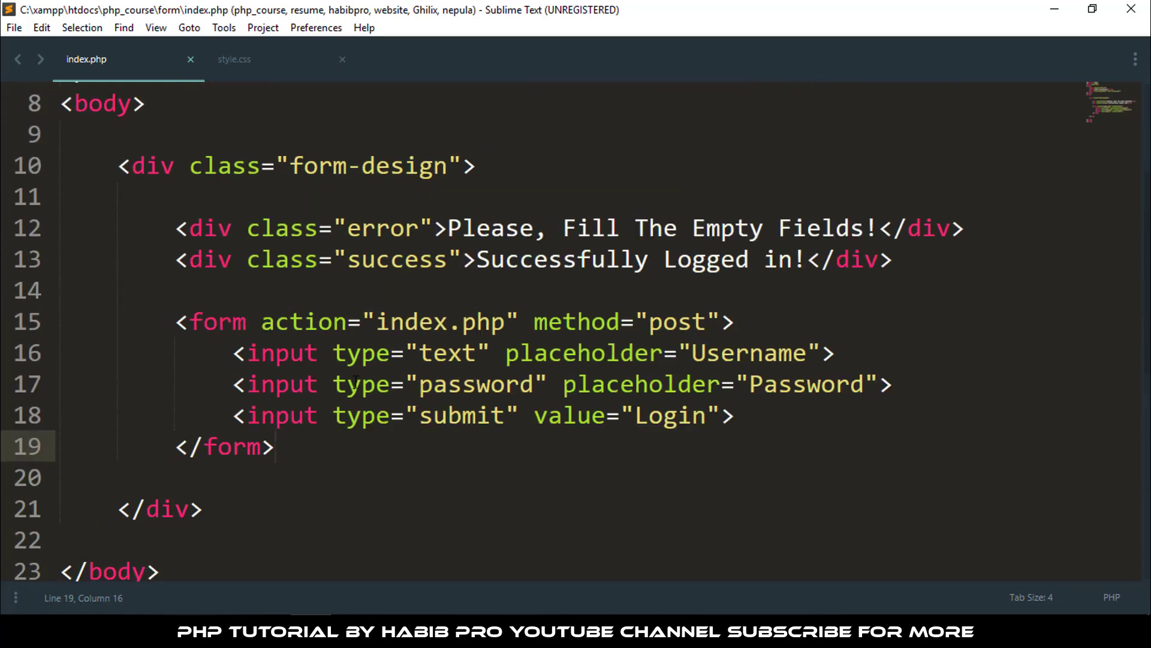
pyautogui.scroll(1, 357, 381)
pyautogui.scroll(-1, 358, 382)
pyautogui.scroll(-2, 306, 441)
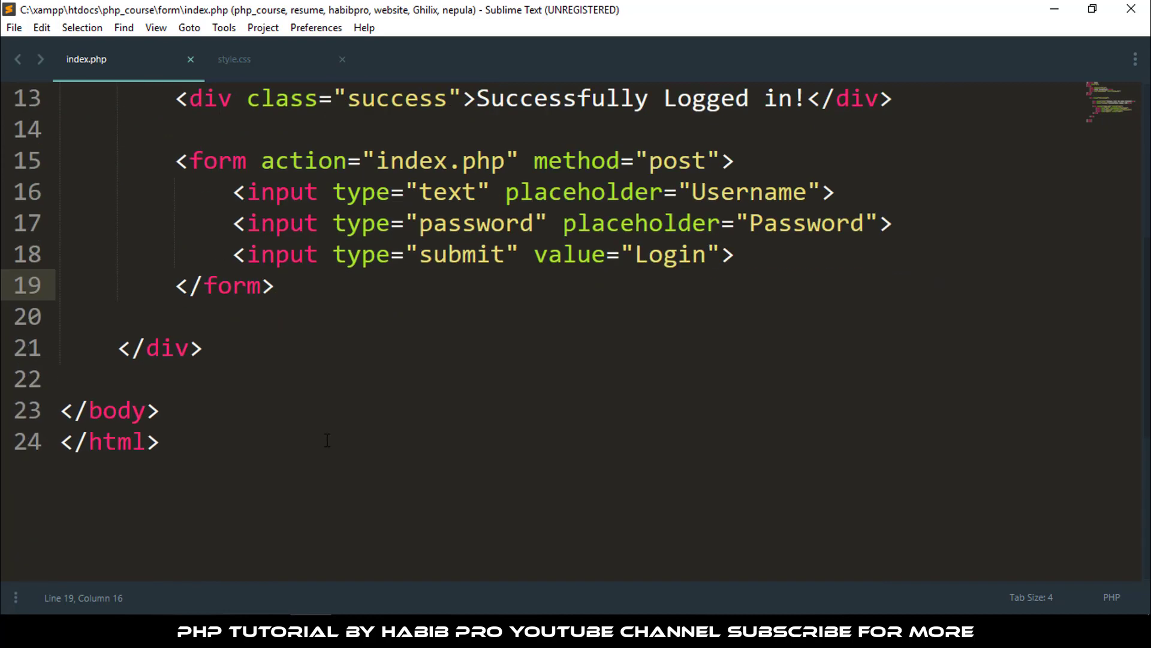
pyautogui.press('Return')
pyautogui.press('Return')
pyautogui.write('.')
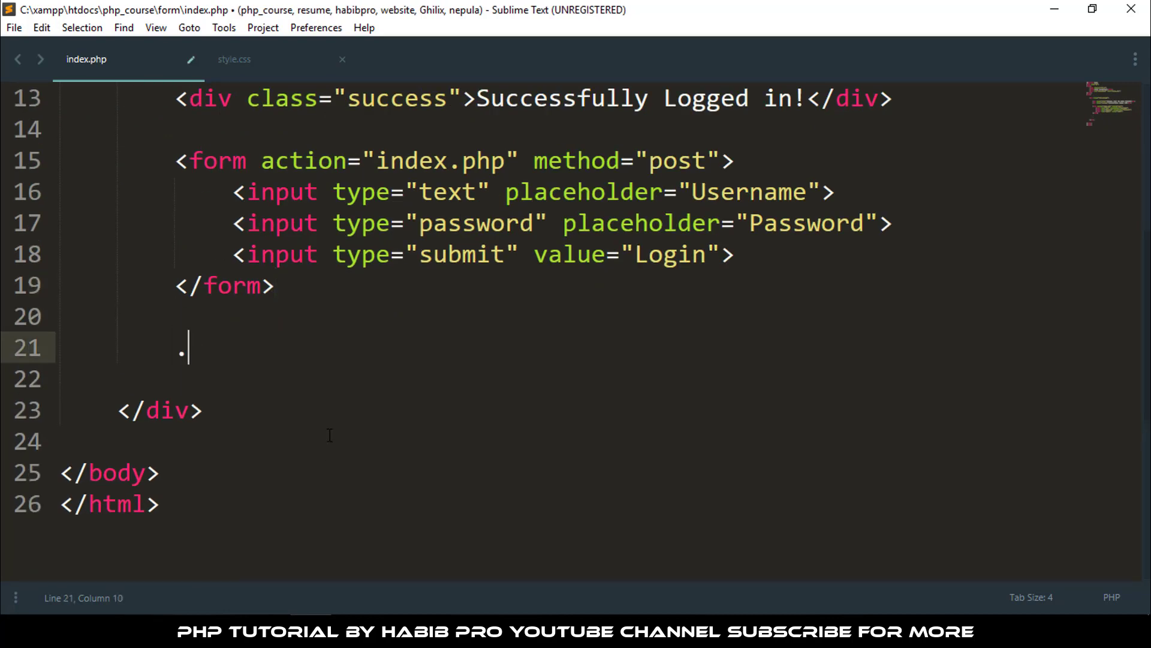
pyautogui.write('data')
# Step: Create a 'data' div holding a list with two empty items
pyautogui.press('Tab')
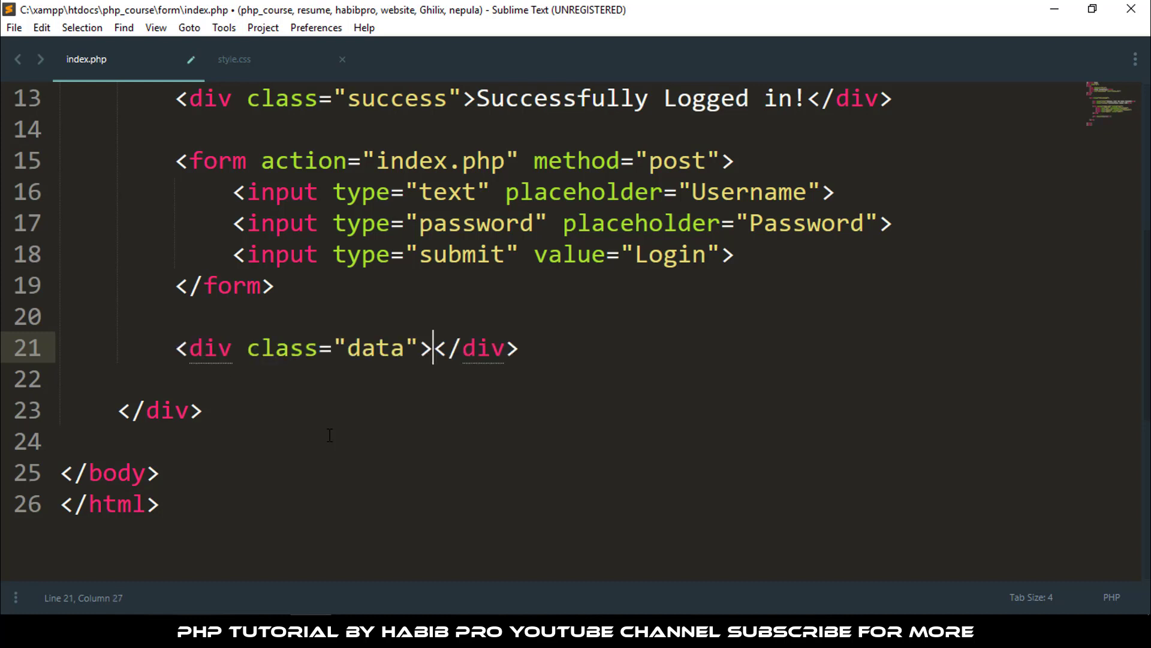
pyautogui.press('Return')
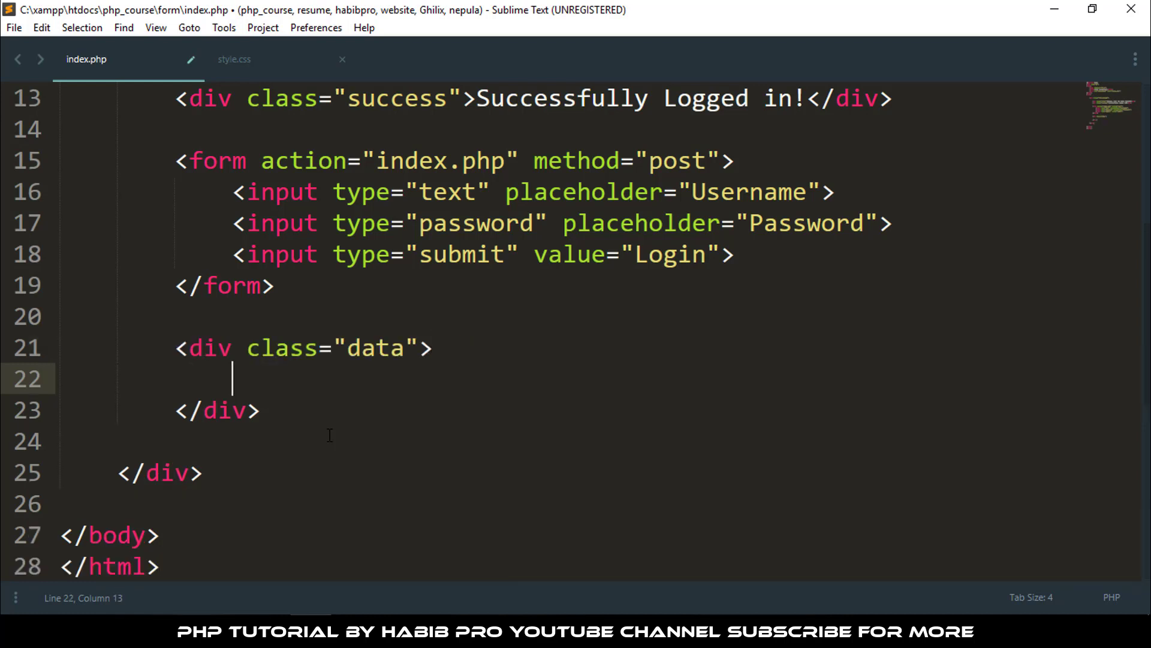
pyautogui.write('ulii')
pyautogui.press('BackSpace')
pyautogui.press('BackSpace')
pyautogui.press('BackSpace')
pyautogui.press('BackSpace')
pyautogui.write('ul')
pyautogui.write('>li')
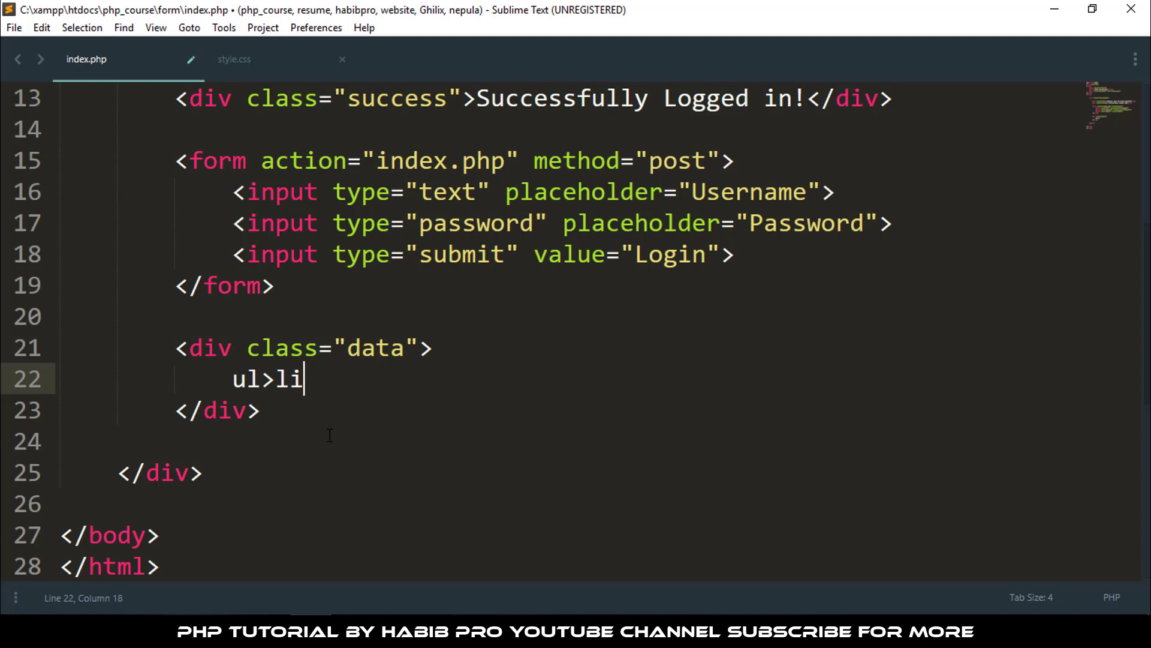
pyautogui.write('>a')
pyautogui.press('Tab')
pyautogui.hotkey('ctrl', 'z')
pyautogui.press('BackSpace')
pyautogui.press('BackSpace')
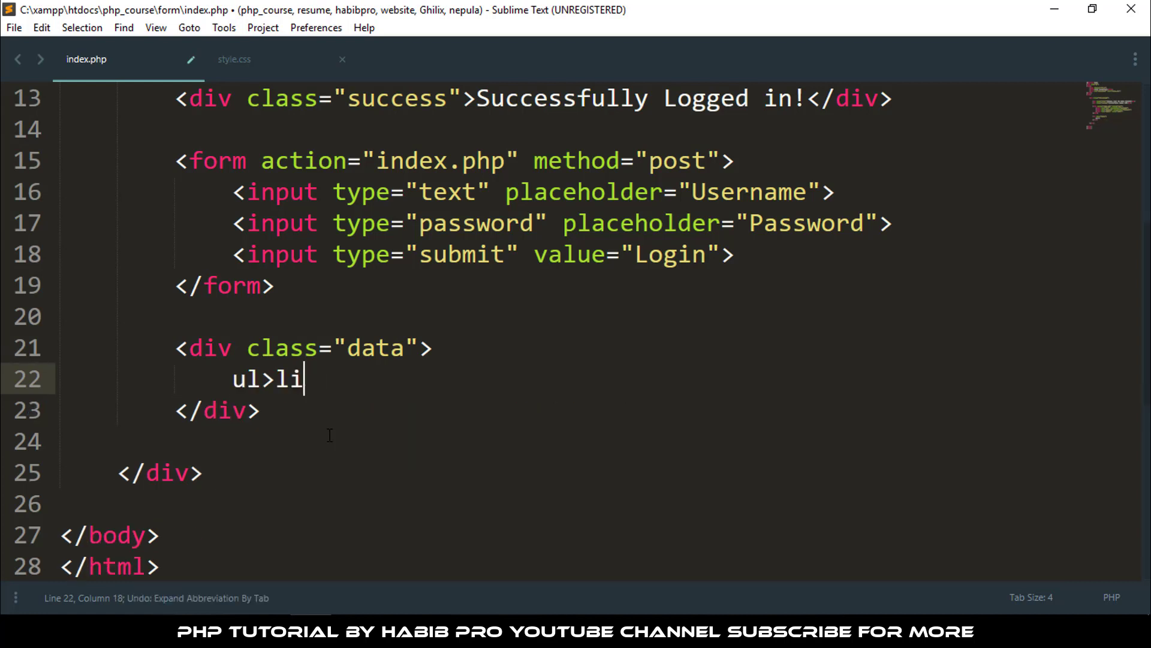
pyautogui.press('Tab')
pyautogui.hotkey('ctrl', 'c')
pyautogui.hotkey('ctrl', 'v')
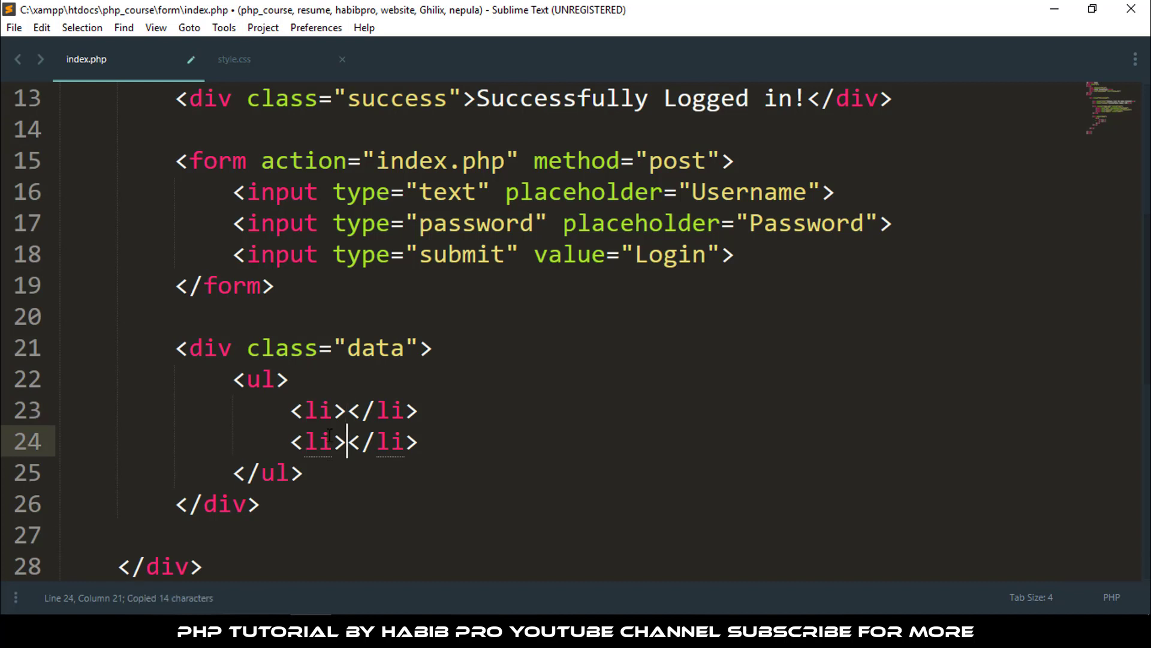
# Step: Label the list items 'Username :' and 'Password :' and save
pyautogui.press('Up')
pyautogui.write('Ujse4r')
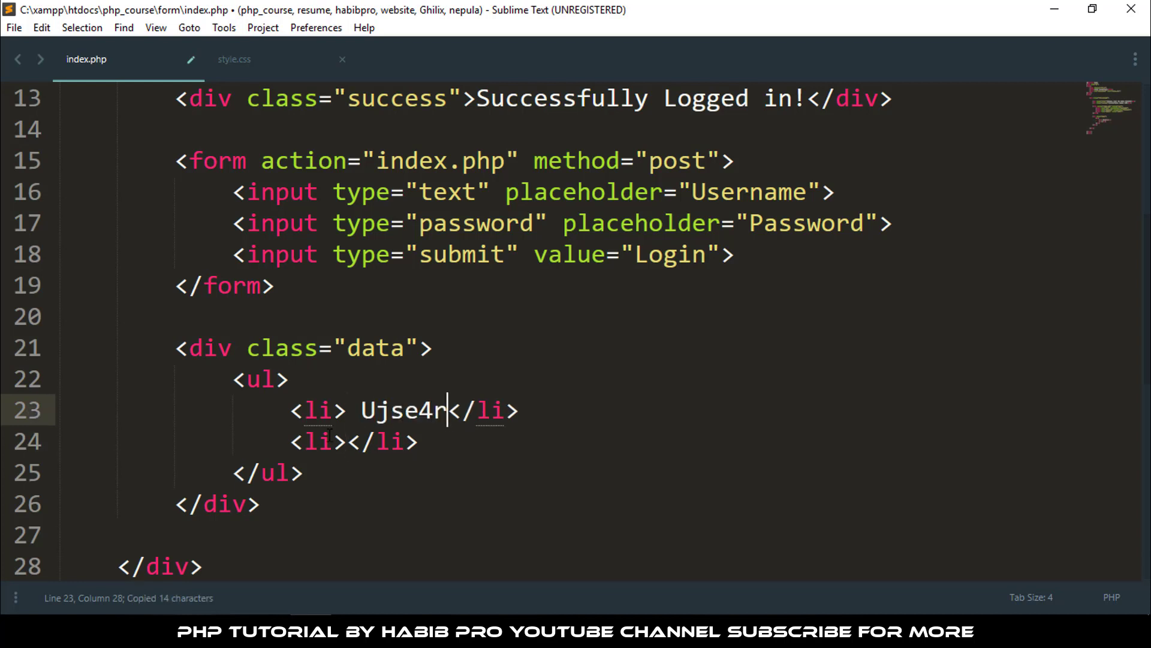
pyautogui.press('BackSpace')
pyautogui.press('BackSpace')
pyautogui.press('BackSpace')
pyautogui.press('BackSpace')
pyautogui.press('BackSpace')
pyautogui.write('sername')
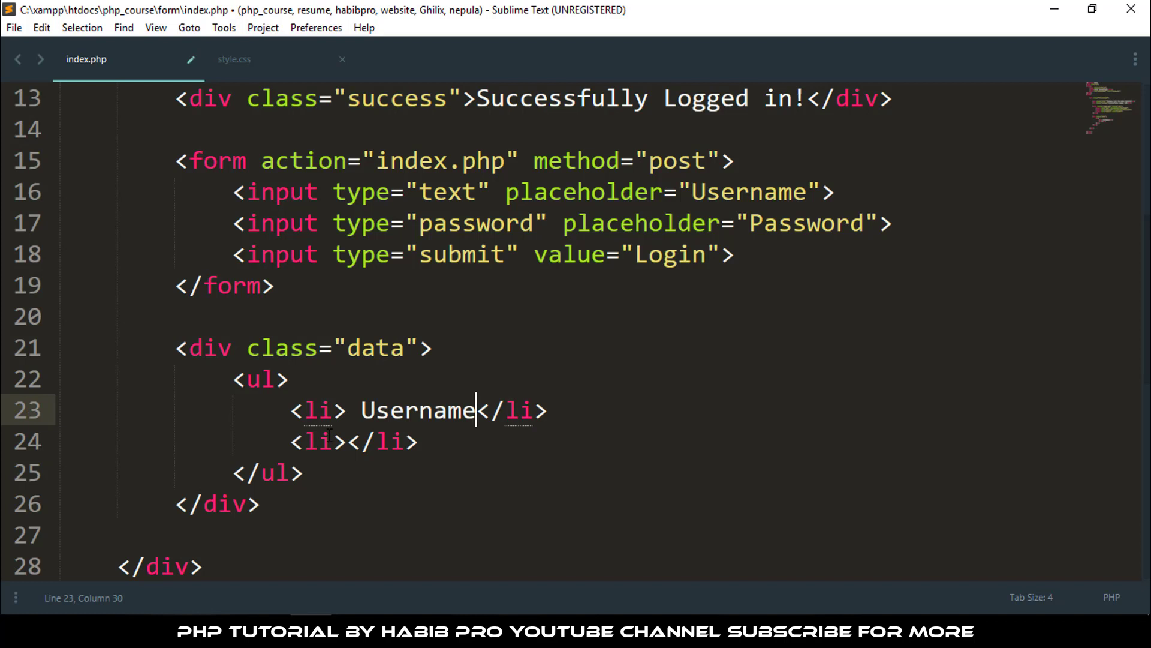
pyautogui.write(' :')
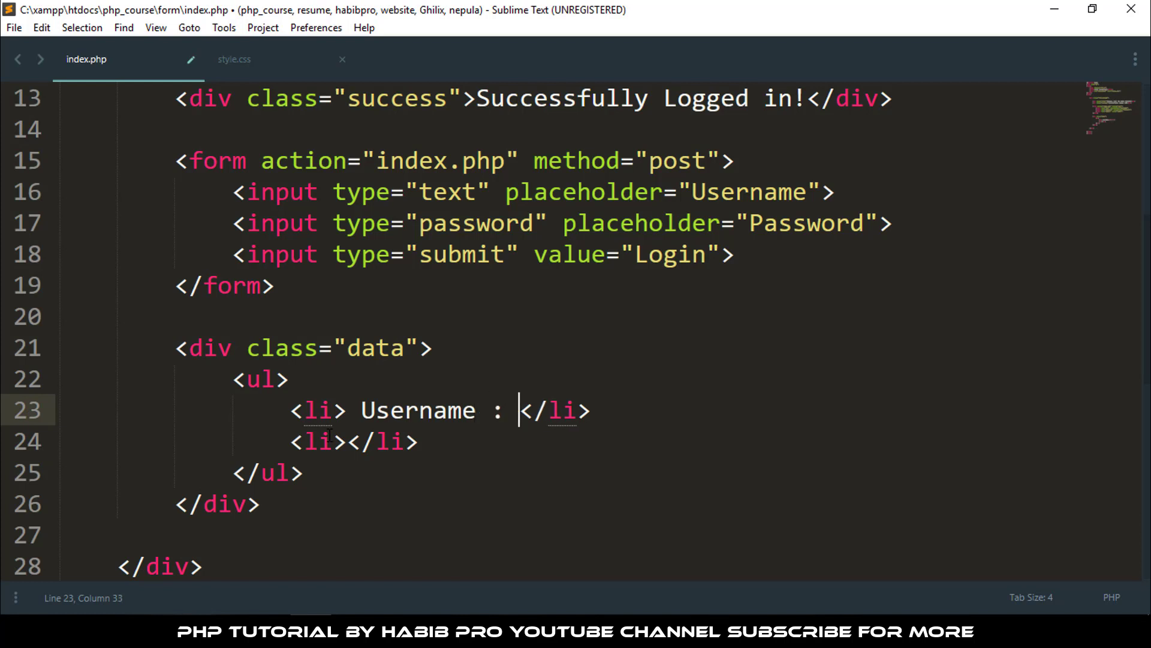
pyautogui.press('Down')
pyautogui.press('Left')
pyautogui.press('Left')
pyautogui.press('Left')
pyautogui.press('Left')
pyautogui.press('Left')
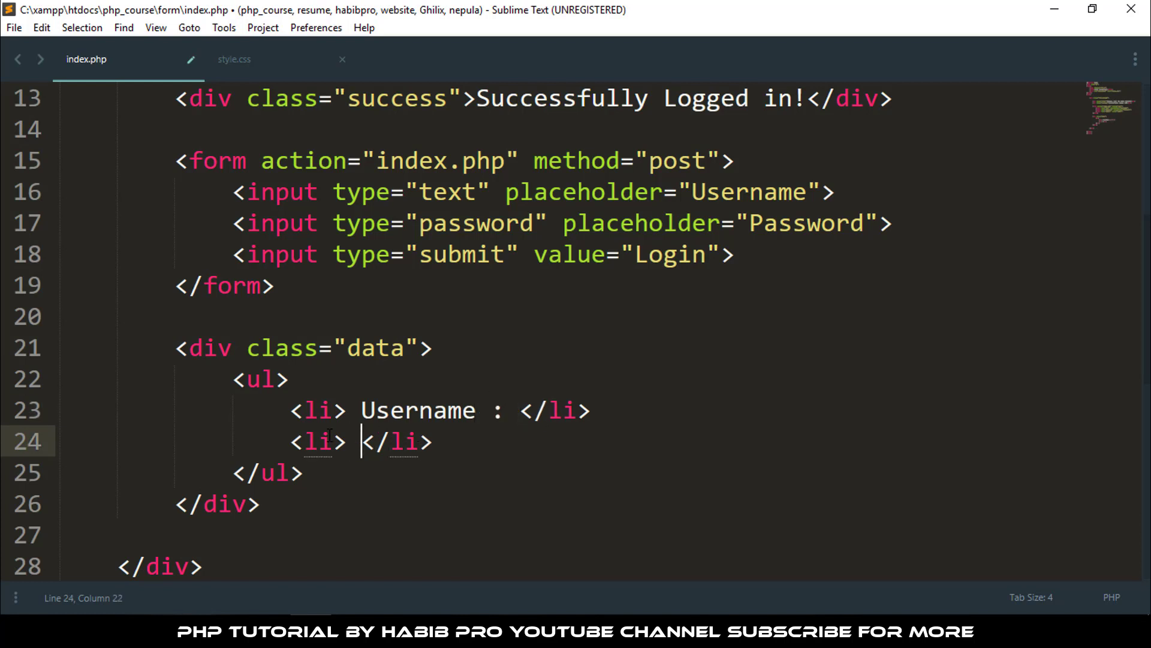
pyautogui.write('Pass')
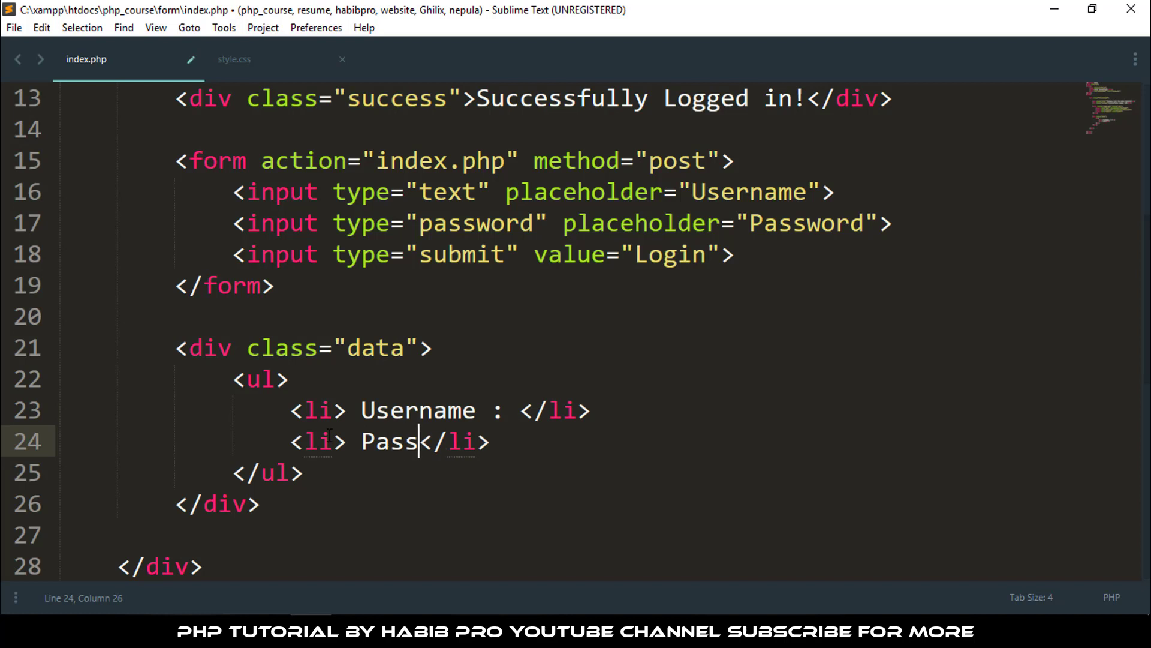
pyautogui.write('word :')
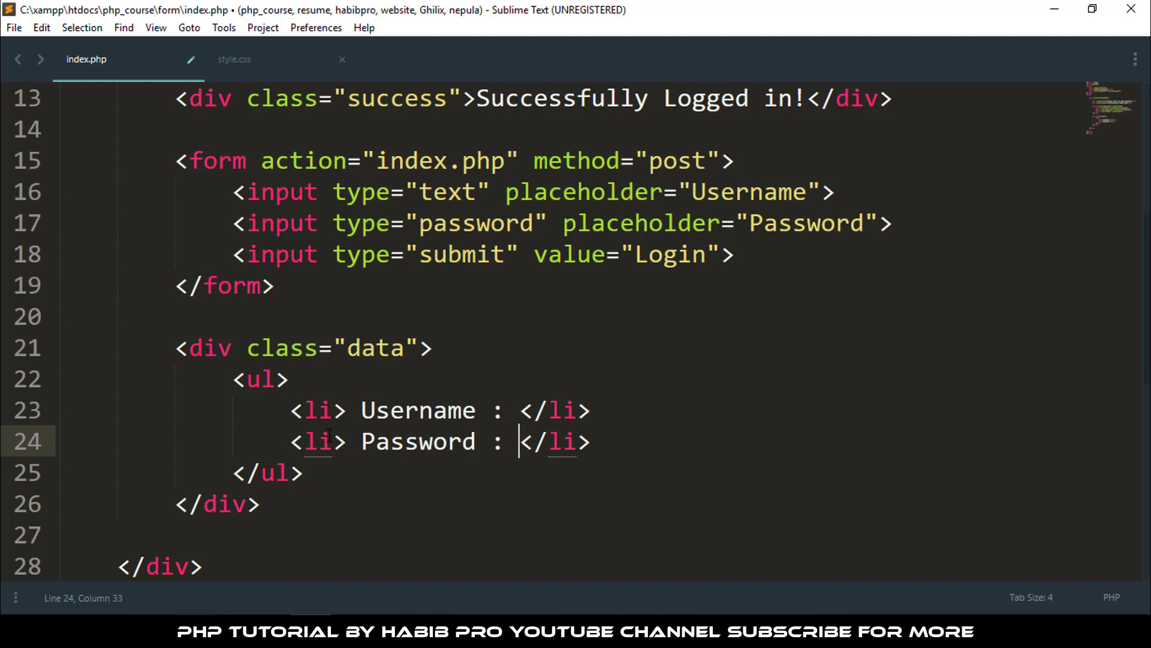
pyautogui.hotkey('ctrl', 's')
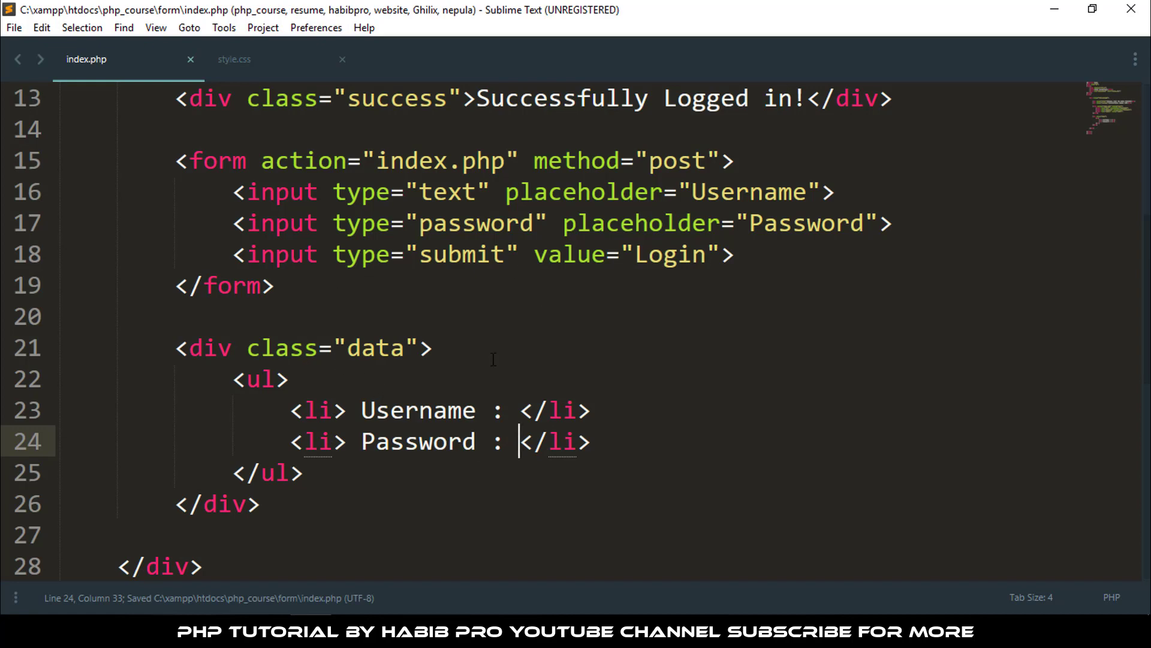
pyautogui.scroll(2, 496, 371)
pyautogui.scroll(-1, 496, 372)
pyautogui.scroll(-1, 544, 389)
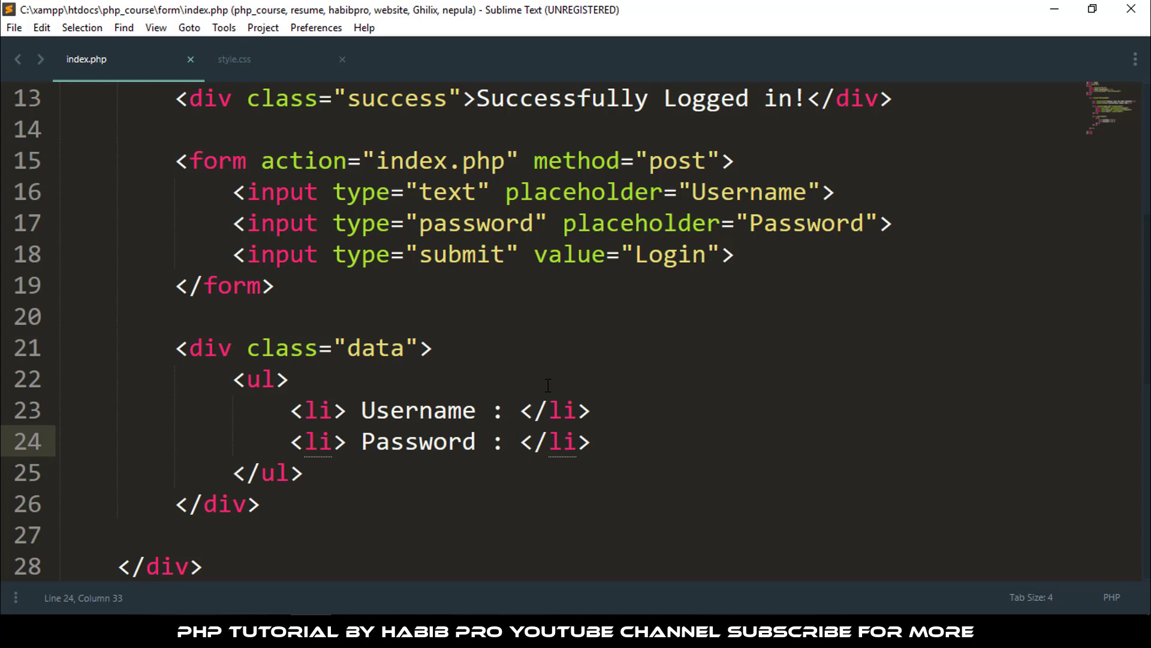
# Step: Save again, reload the page in Firefox, and switch to the empty style.css
pyautogui.hotkey('ctrl', 's')
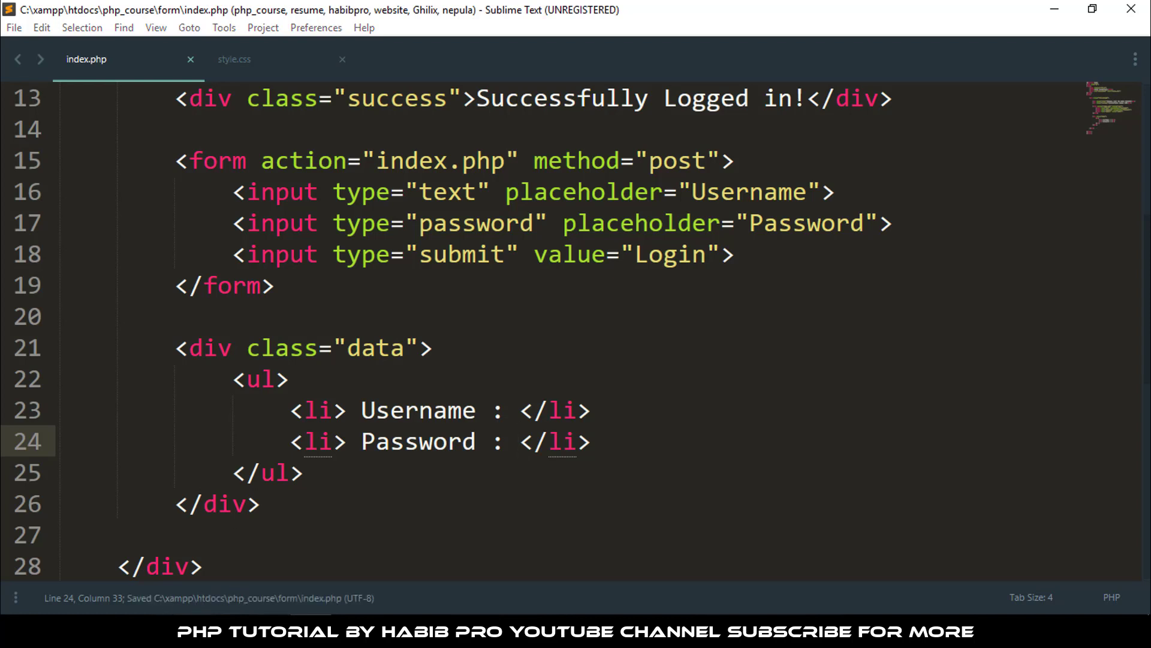
pyautogui.hotkey('alt', 'Tab')
pyautogui.press('F5')
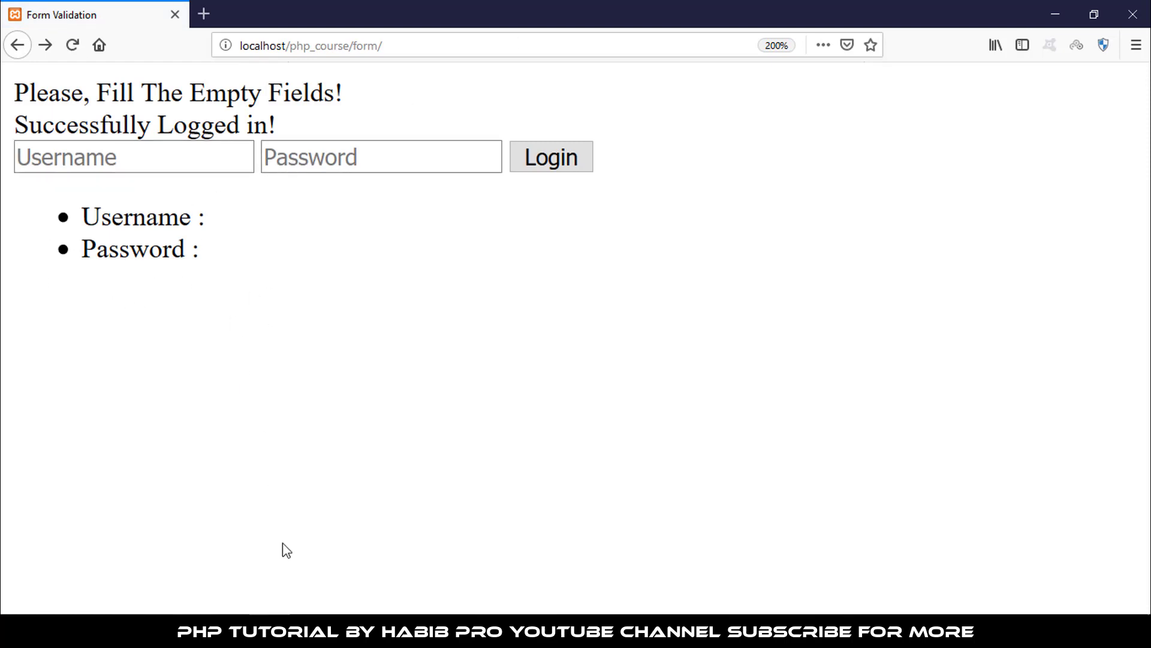
pyautogui.hotkey('alt', 'Tab')
pyautogui.click(269, 72)
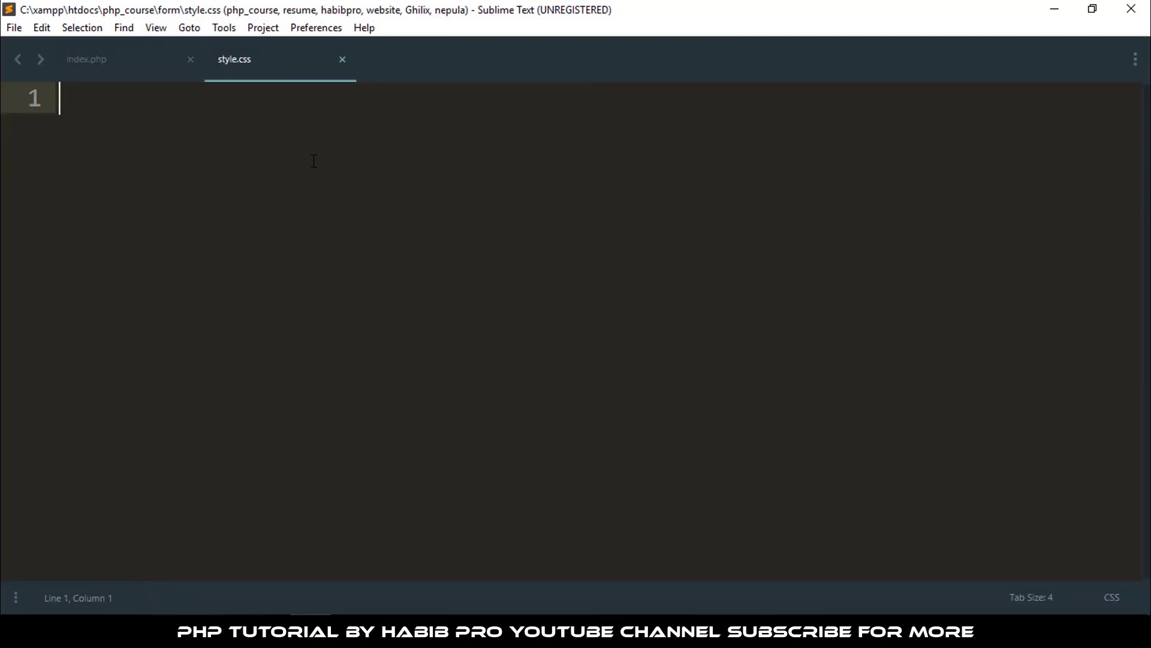
pyautogui.write('body {')
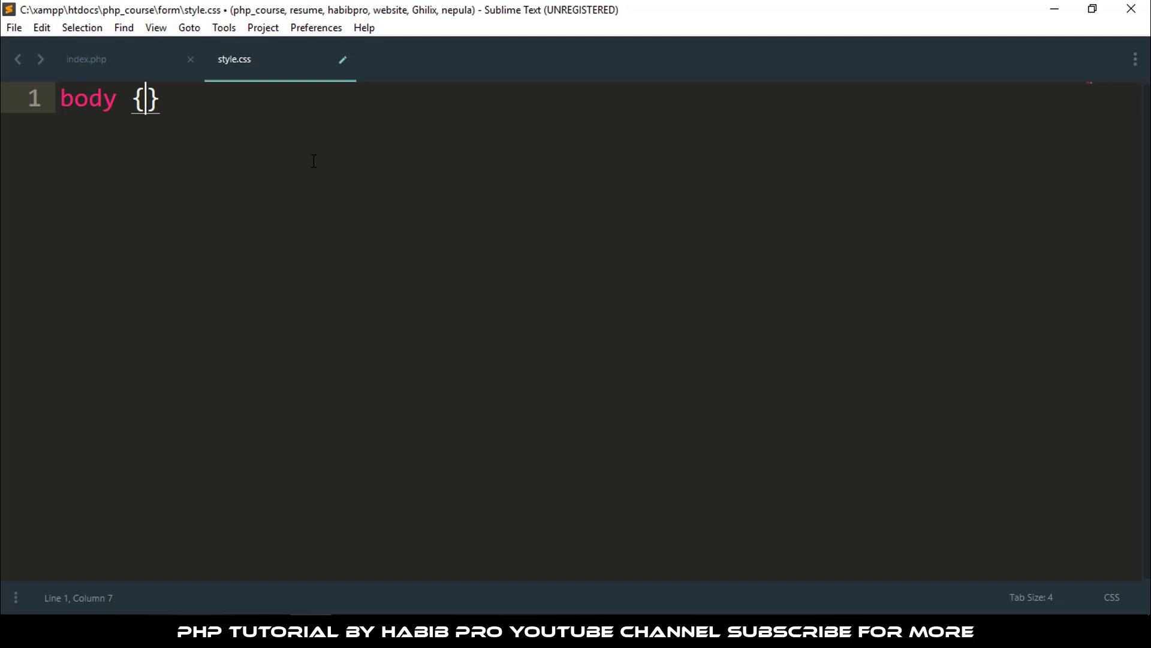
# Step: Give the body rule margin: 0 and padding: 0, and save style.css
pyautogui.press('Return')
pyautogui.write('margin')
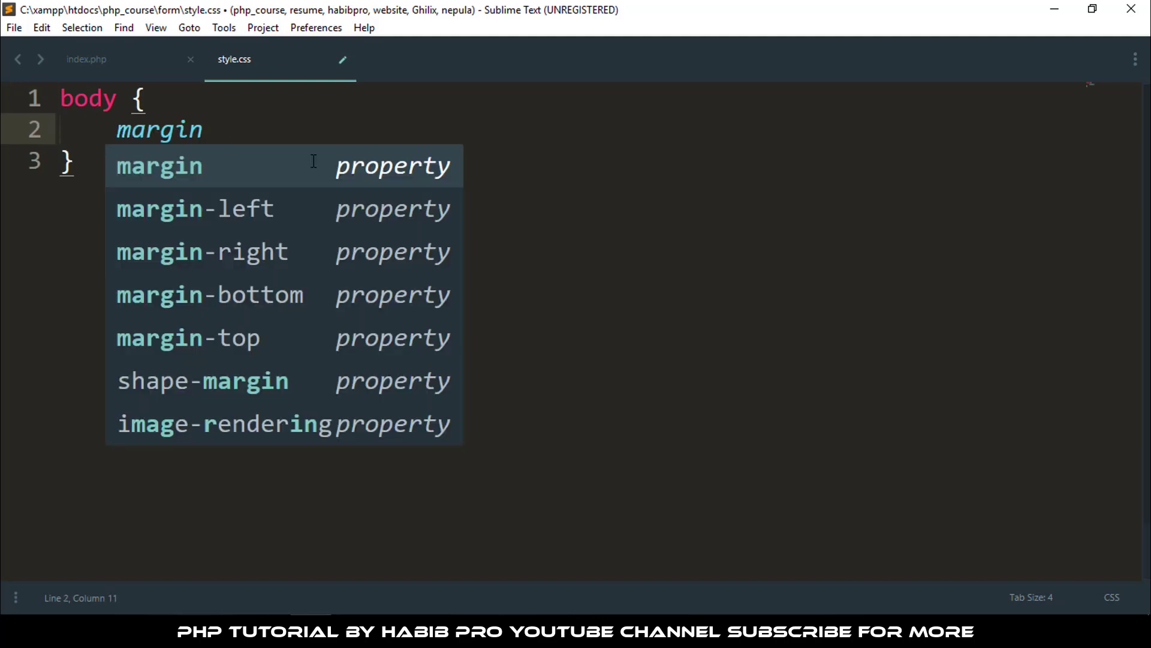
pyautogui.press('Return')
pyautogui.write('0;')
pyautogui.press('Tab')
pyautogui.press('Return')
pyautogui.write('paddi')
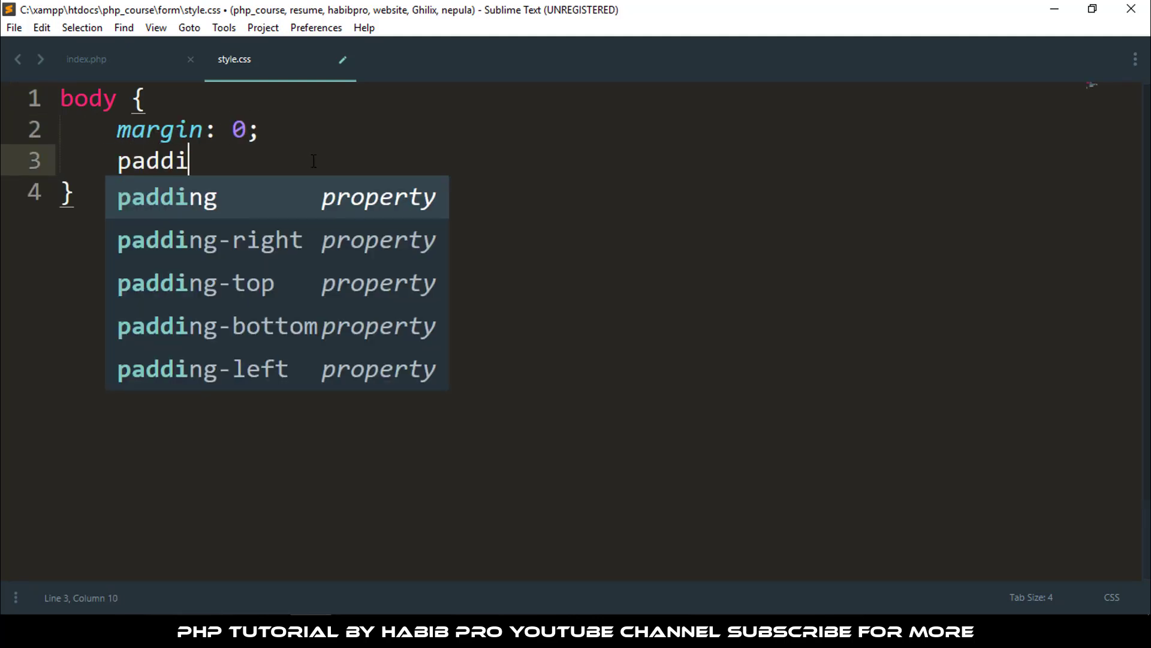
pyautogui.write('ng')
pyautogui.press('Return')
pyautogui.write('0;')
pyautogui.press('Right')
pyautogui.hotkey('ctrl', 's')
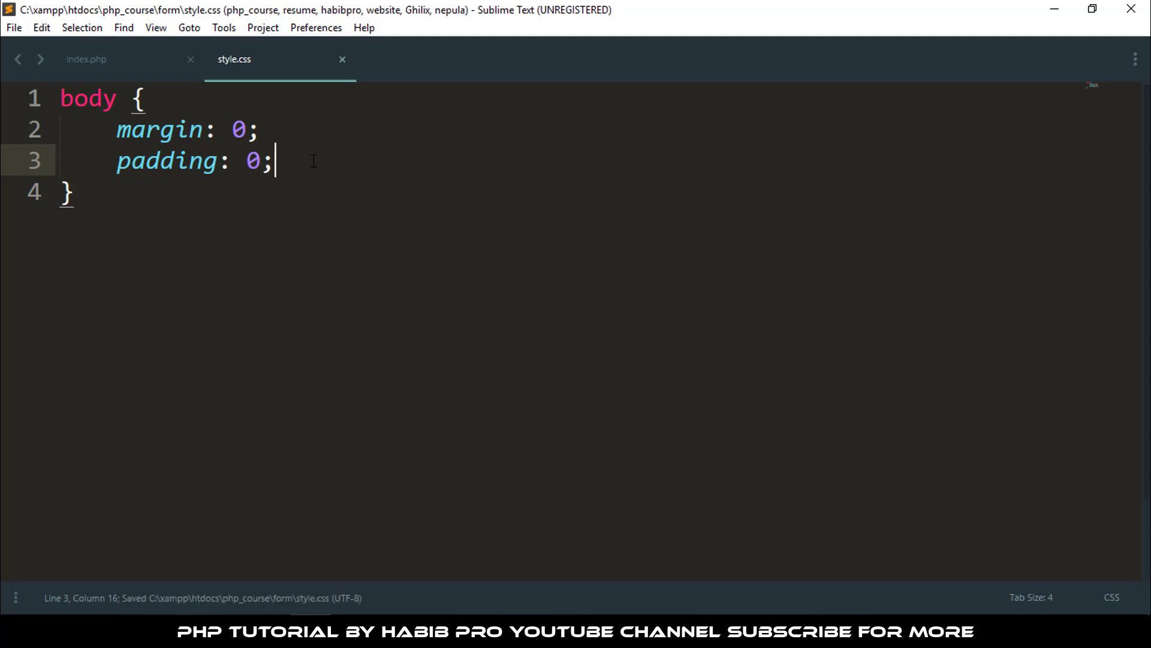
# Step: Start a new class rule below body after checking class names in index.php
pyautogui.click(236, 195)
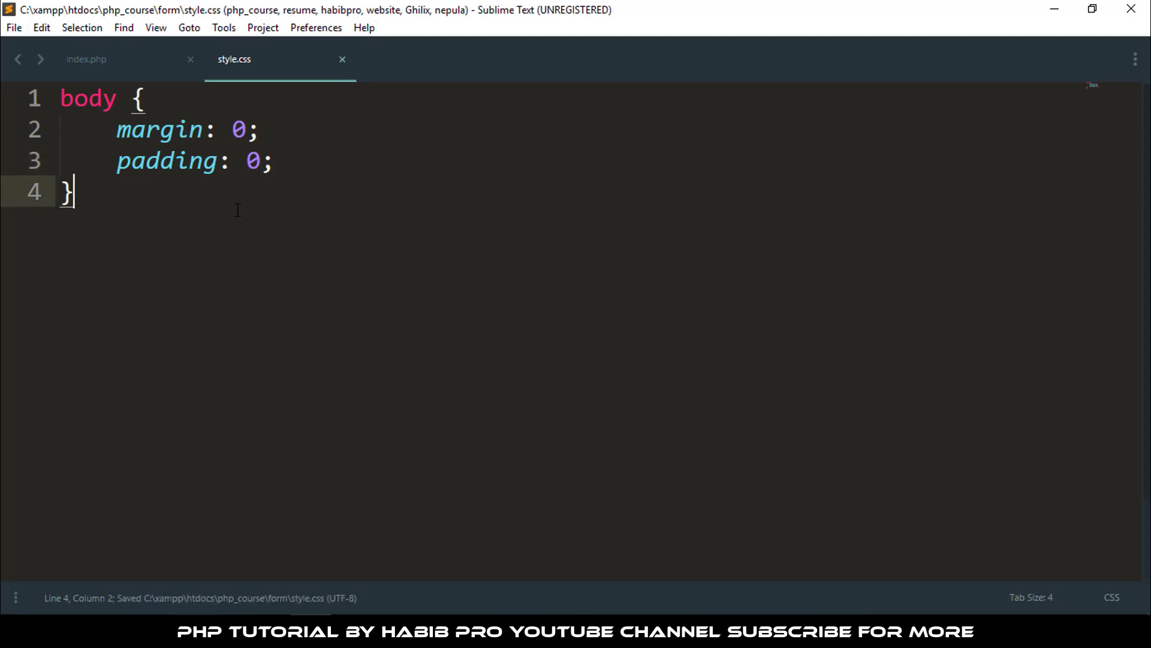
pyautogui.press('Return')
pyautogui.write('.')
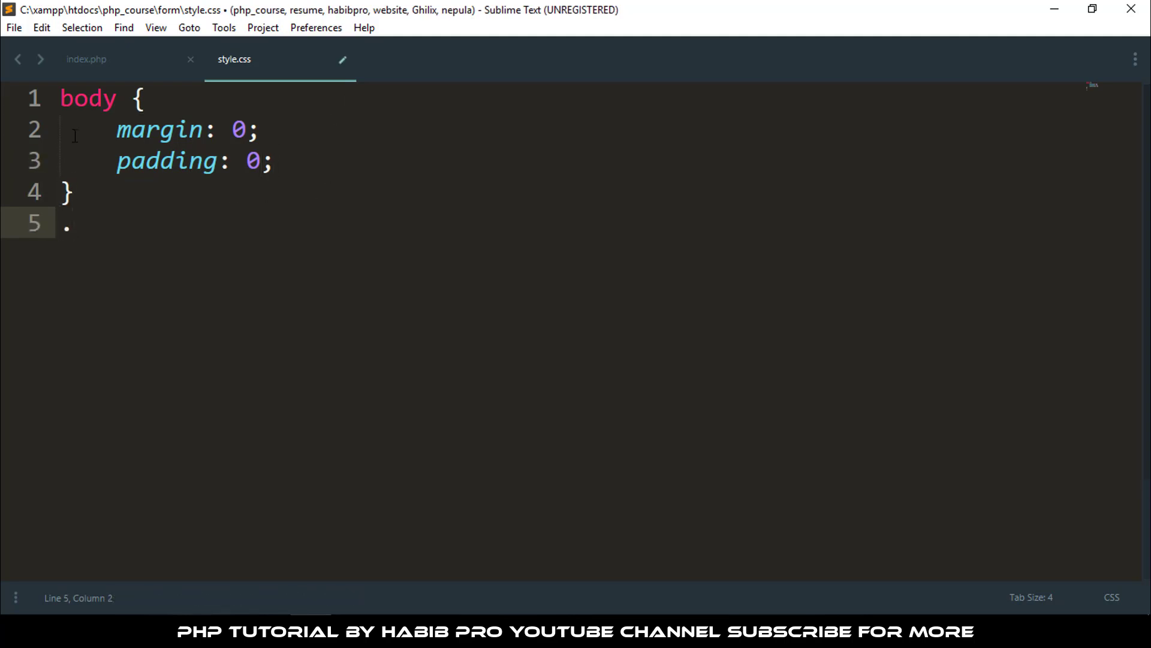
pyautogui.click(104, 57)
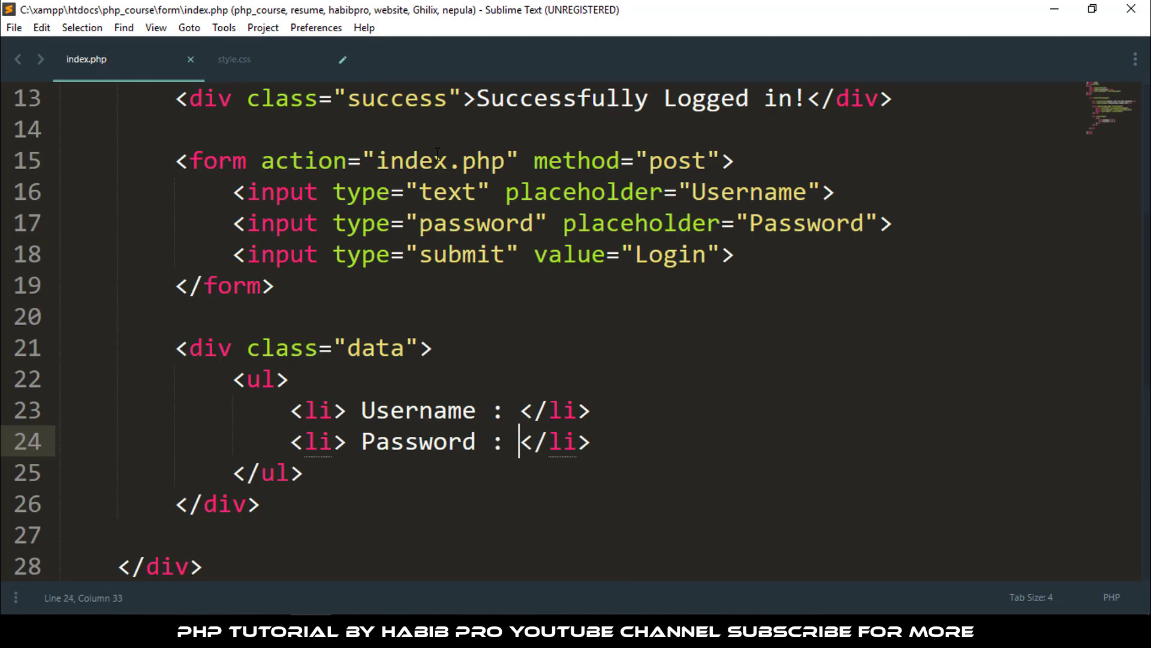
pyautogui.scroll(-2, 278, 229)
pyautogui.scroll(1, 281, 232)
pyautogui.scroll(1, 313, 241)
pyautogui.scroll(1, 390, 263)
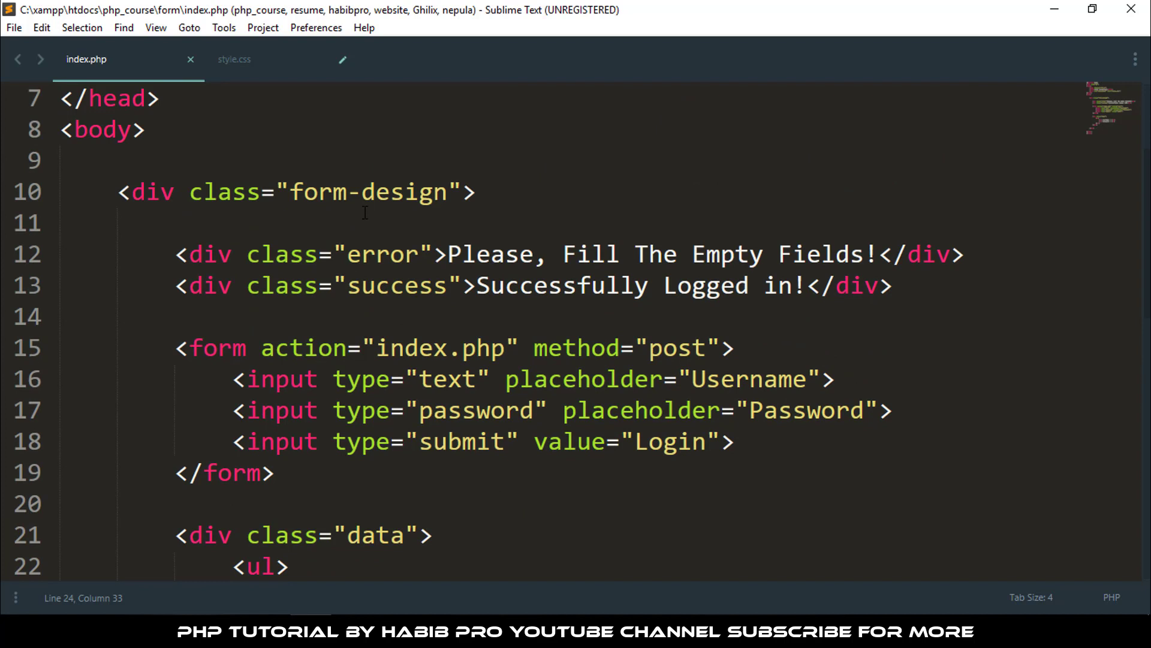
pyautogui.click(227, 72)
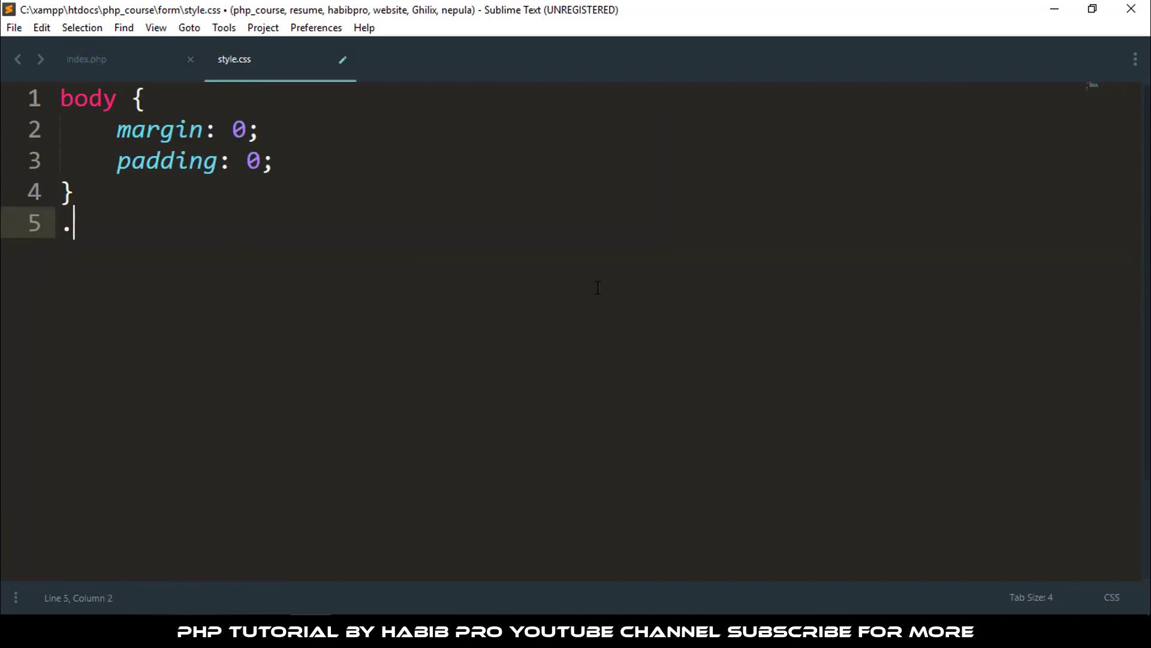
pyautogui.write('f')
pyautogui.write('orm-=')
# Step: Fix the .form-design selector typo and add position: absolute
pyautogui.press('BackSpace')
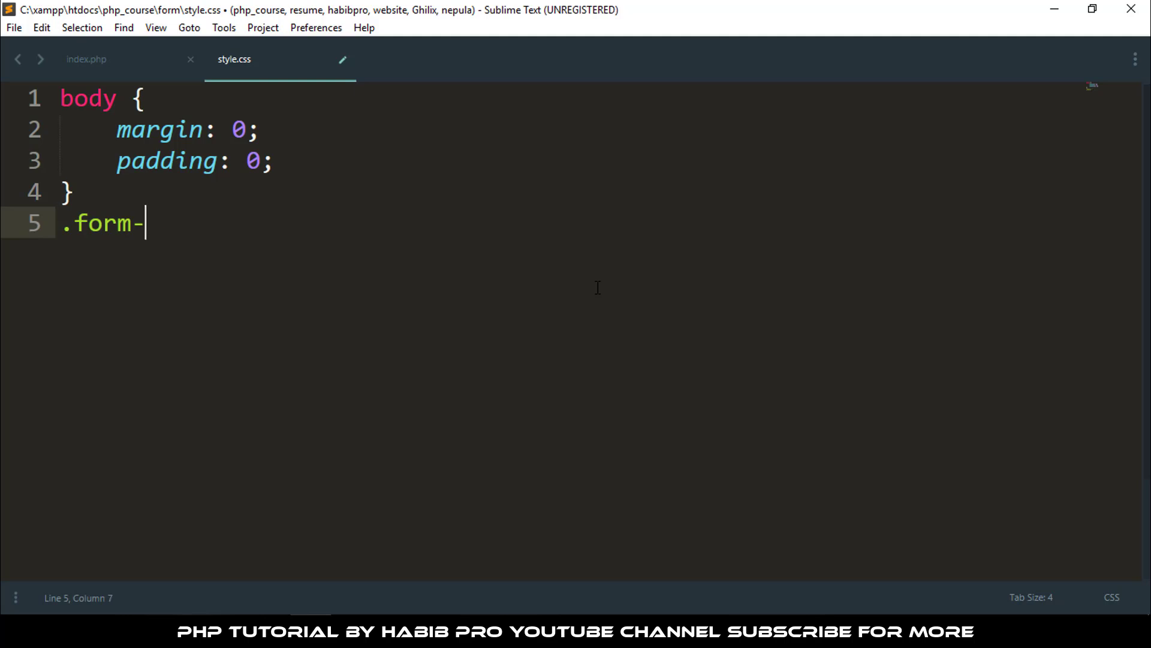
pyautogui.write('desin')
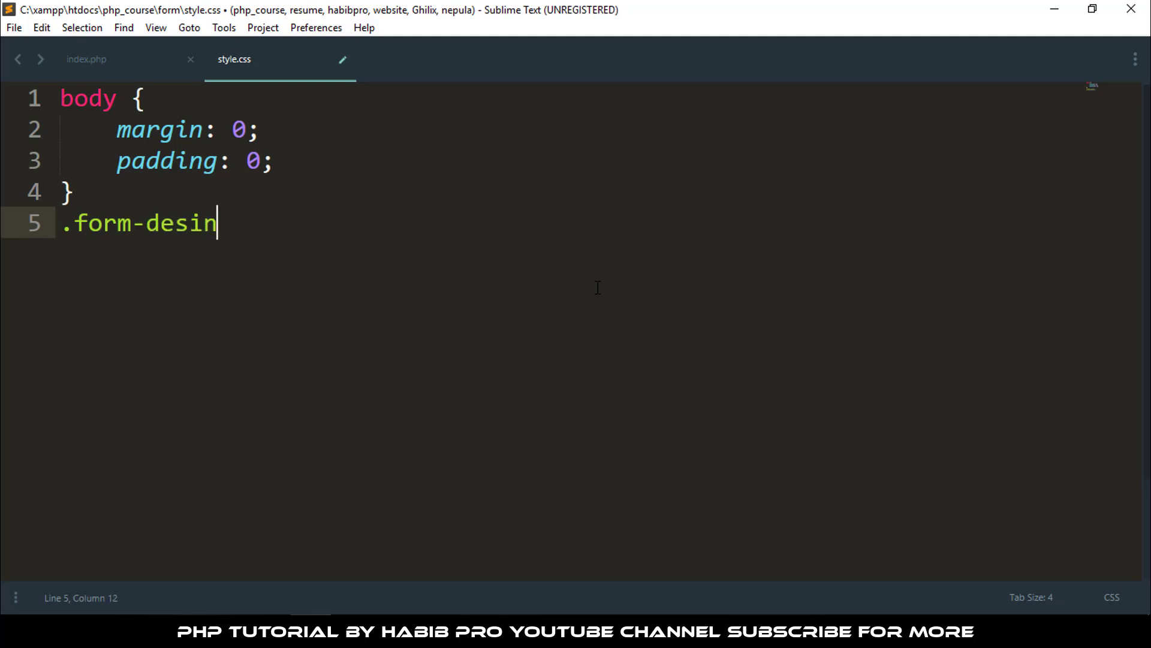
pyautogui.press('BackSpace')
pyautogui.write('gn {')
pyautogui.press('Return')
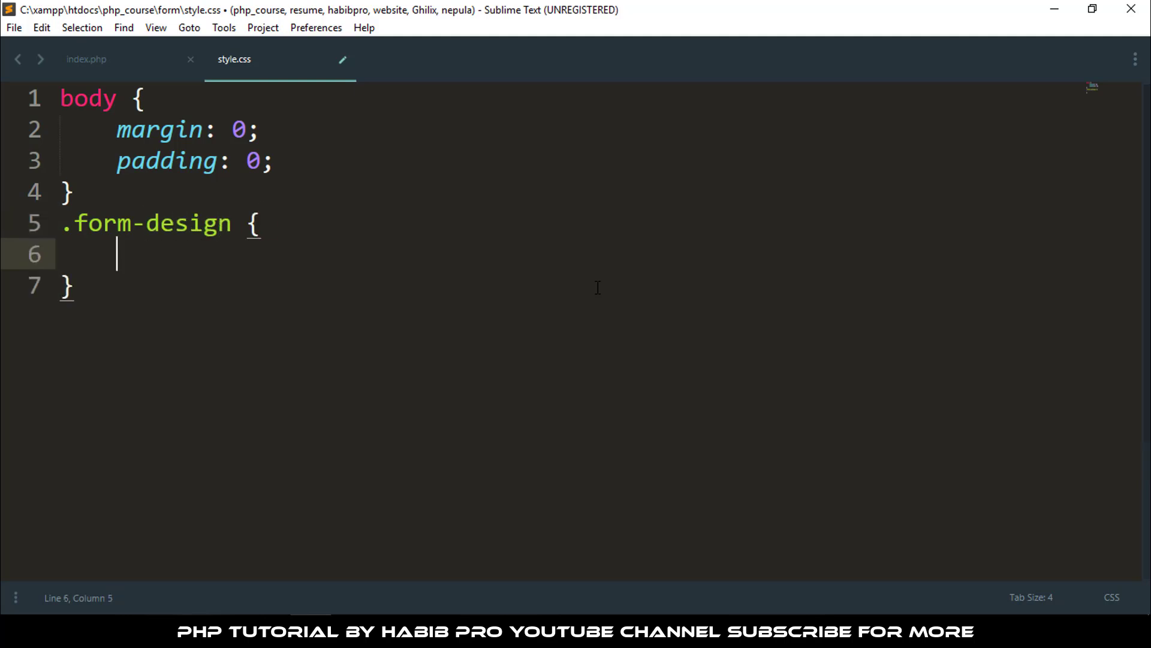
pyautogui.write('pos')
pyautogui.press('Tab')
pyautogui.write('ab')
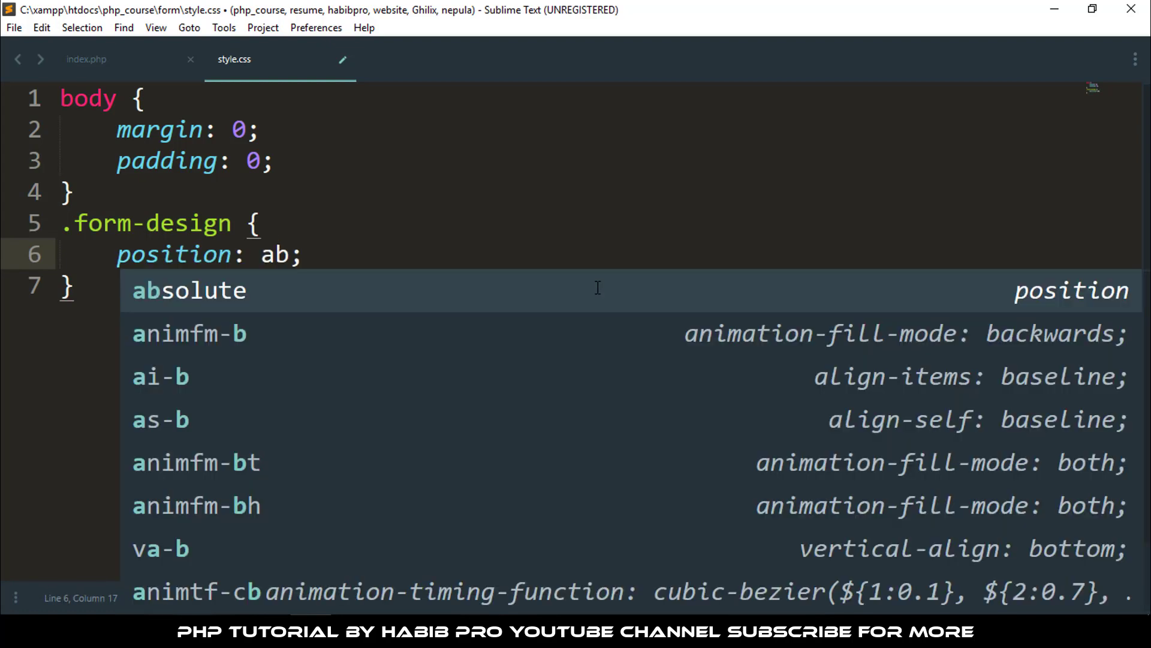
pyautogui.press('Tab')
pyautogui.press('Right')
# Step: Add top and left offsets to .form-design, correcting a mistyped 9 in left
pyautogui.press('Return')
pyautogui.write('top')
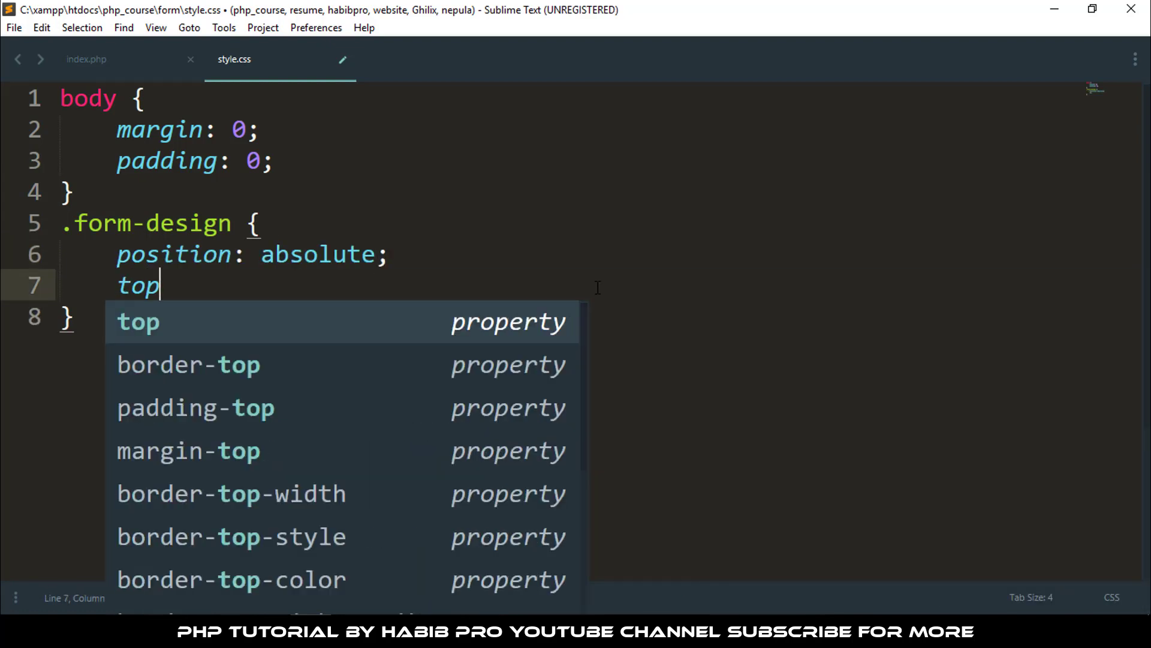
pyautogui.press('Tab')
pyautogui.write('50%')
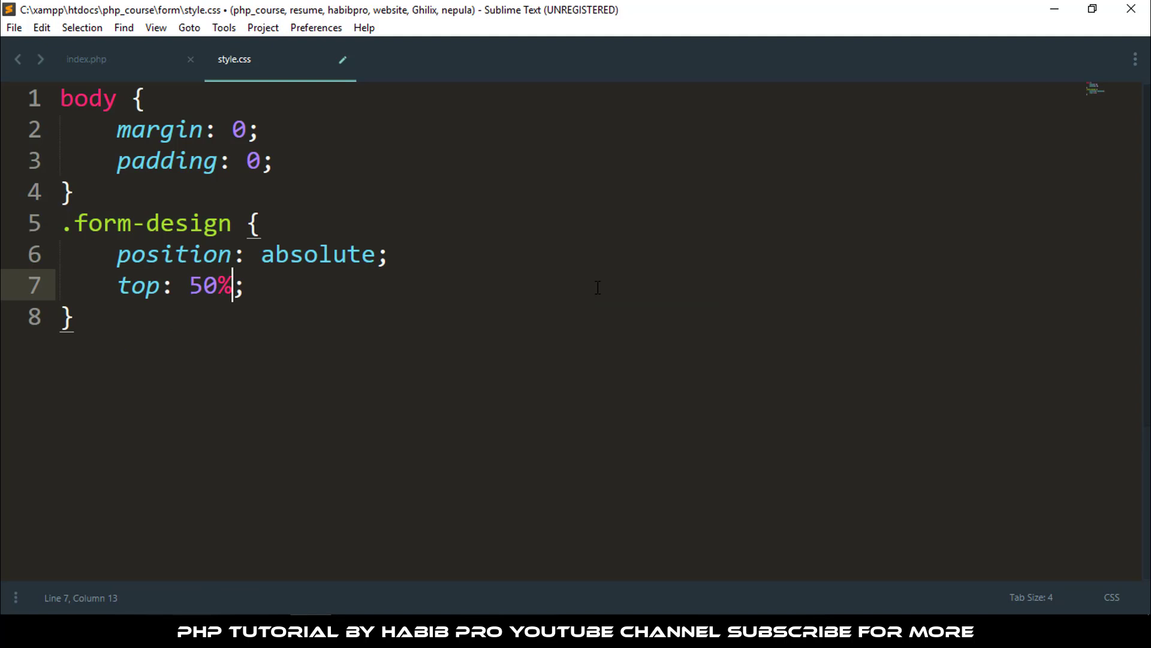
pyautogui.press('Right')
pyautogui.press('Return')
pyautogui.write('l')
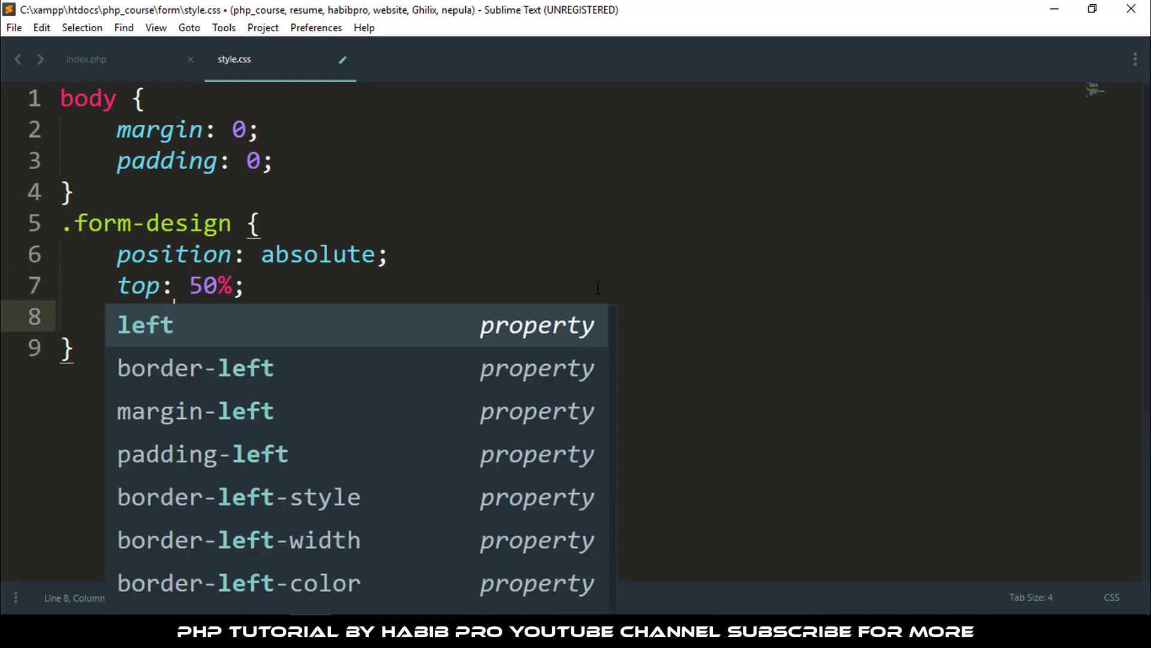
pyautogui.press('Tab')
pyautogui.write('59%')
pyautogui.press('Right')
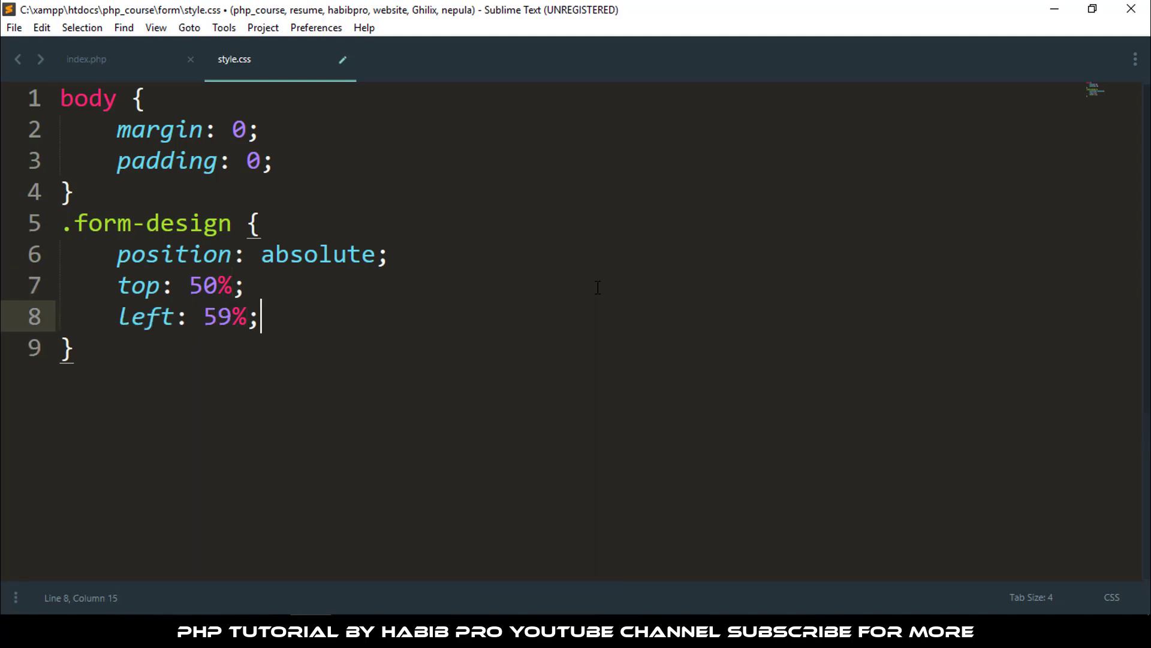
pyautogui.press('Left')
pyautogui.press('Left')
pyautogui.press('BackSpace')
pyautogui.write('0')
pyautogui.press('Right')
pyautogui.press('Right')
pyautogui.press('Return')
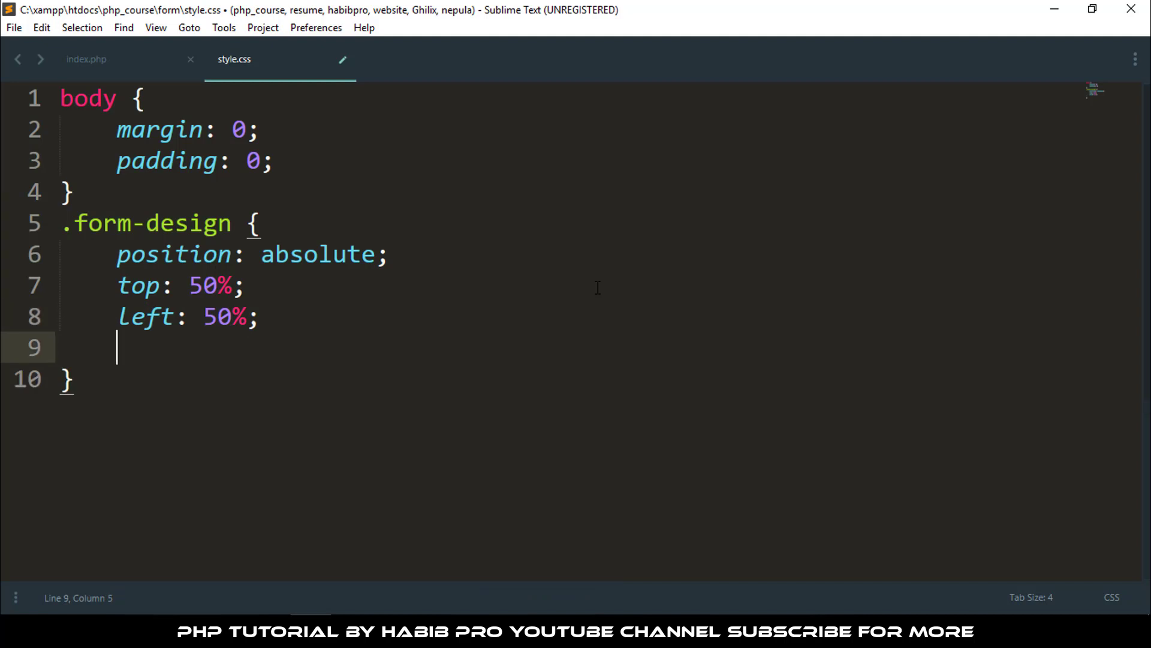
pyautogui.write('tran')
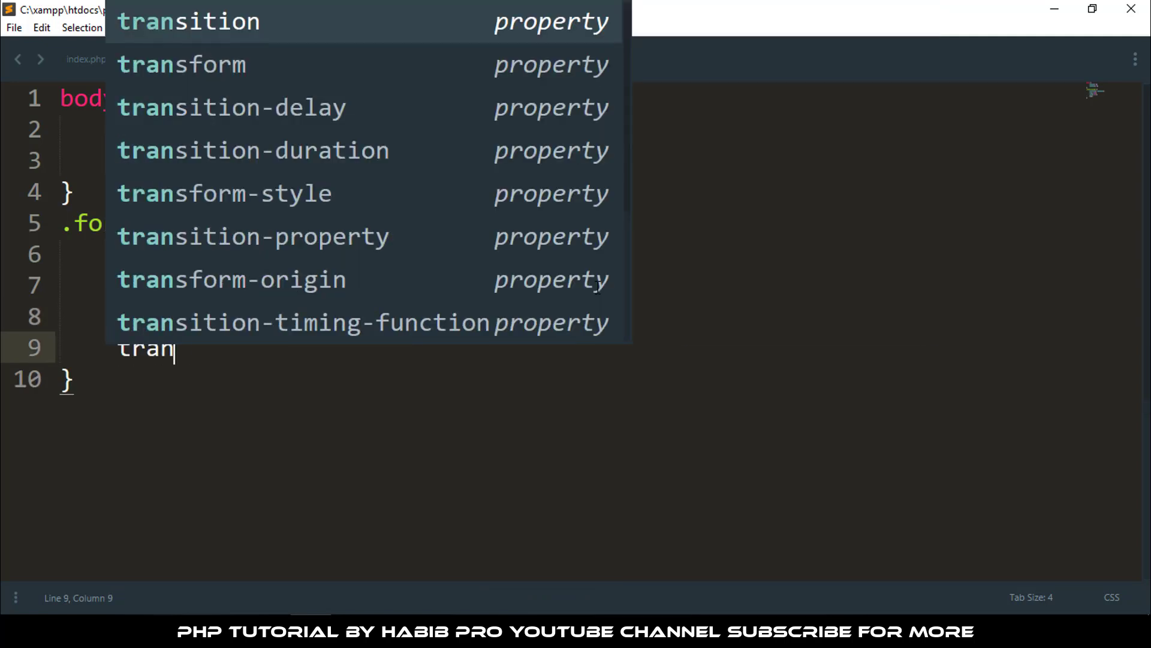
pyautogui.write('slate')
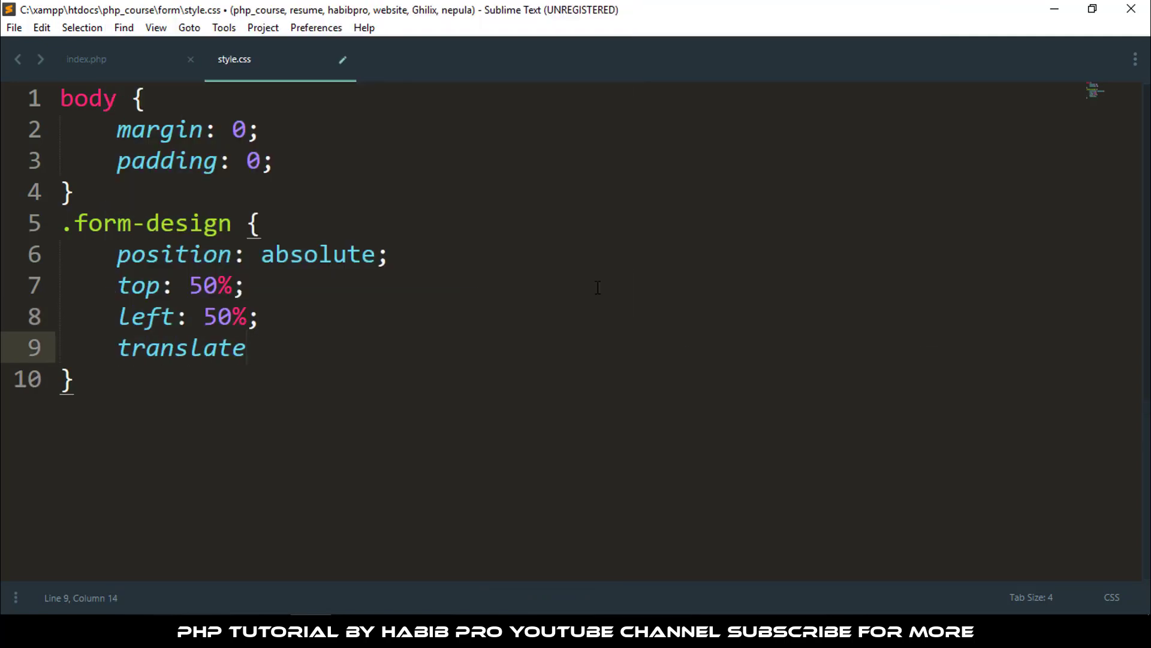
# Step: Add transform: translate(-50%, -50%) to .form-design and save
pyautogui.press('BackSpace')
pyautogui.press('BackSpace')
pyautogui.press('BackSpace')
pyautogui.press('BackSpace')
pyautogui.write('foirm')
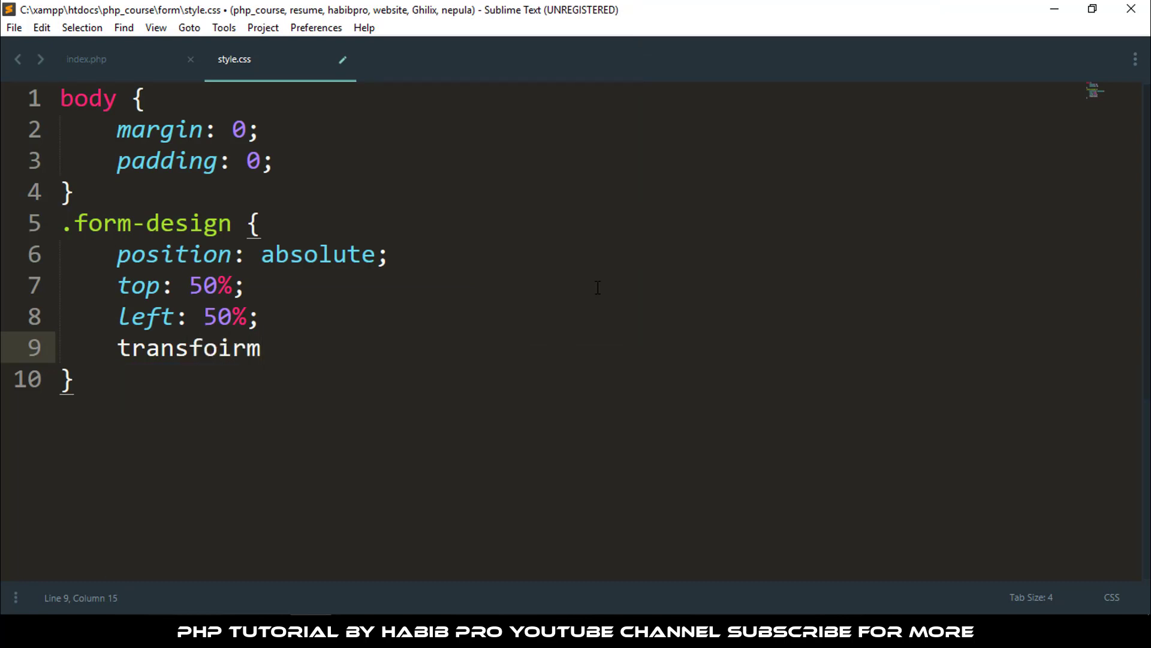
pyautogui.press('BackSpace')
pyautogui.press('BackSpace')
pyautogui.press('BackSpace')
pyautogui.write('rm')
pyautogui.press('Return')
pyautogui.write('tran')
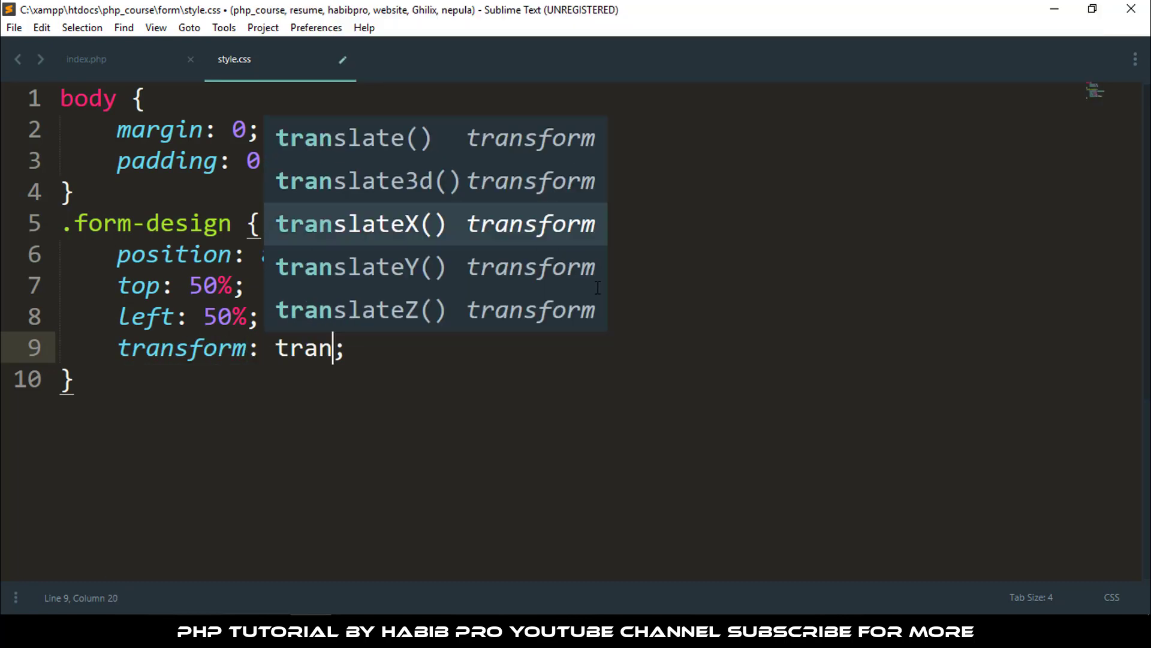
pyautogui.write('s')
pyautogui.press('Up')
pyautogui.press('Up')
pyautogui.press('Up')
pyautogui.press('Return')
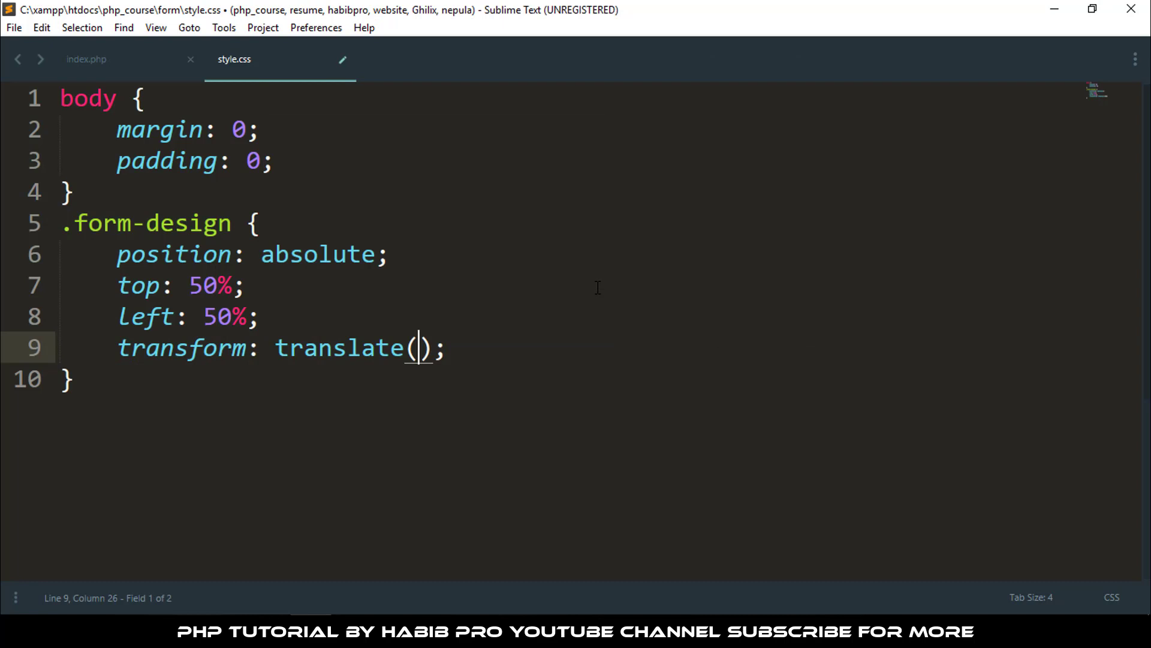
pyautogui.write('-50')
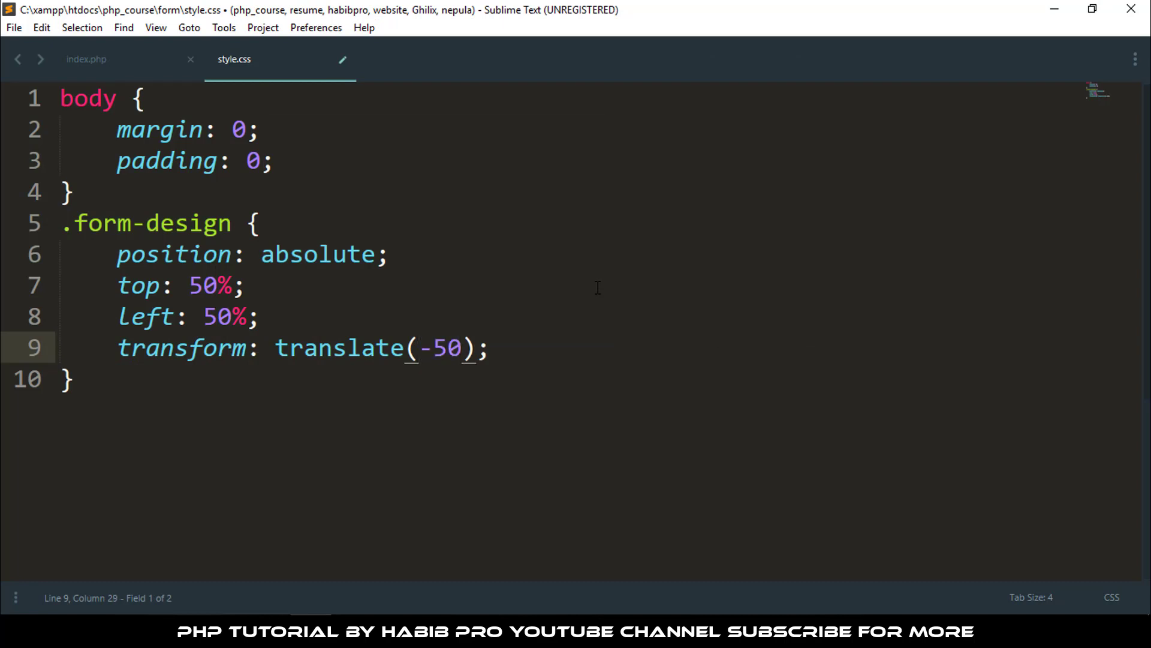
pyautogui.write('%')
pyautogui.write(', -')
pyautogui.write('50%')
pyautogui.press('Tab')
pyautogui.hotkey('ctrl', 's')
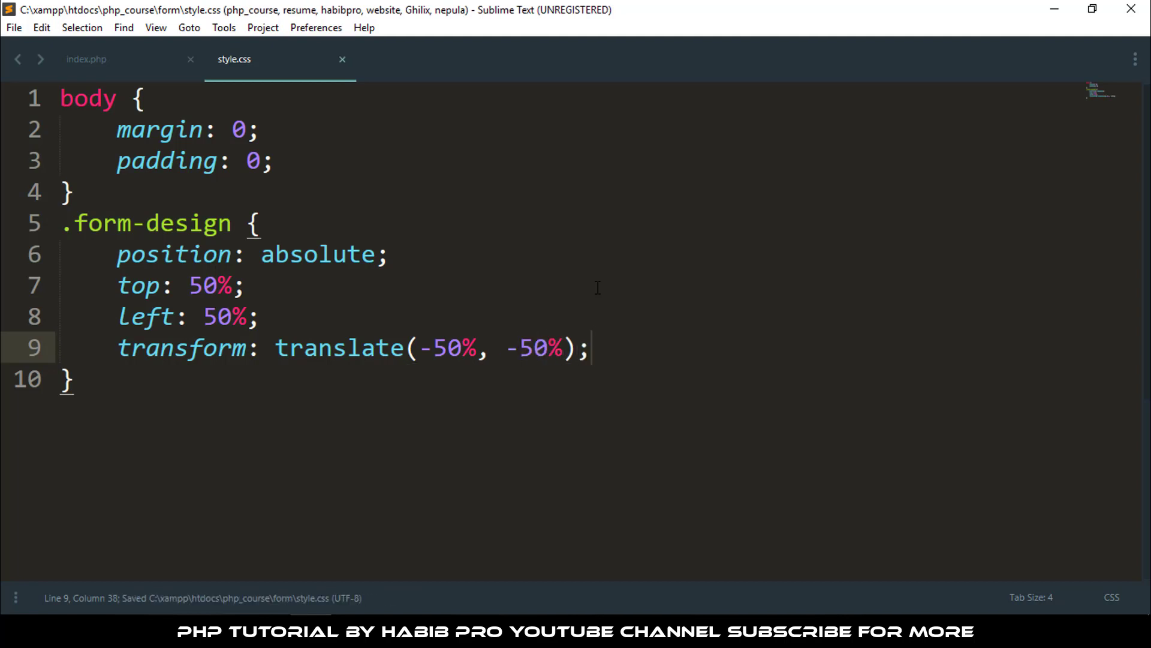
# Step: Add width: 400px and padding: 30px, saving after each
pyautogui.press('Return')
pyautogui.write('widht')
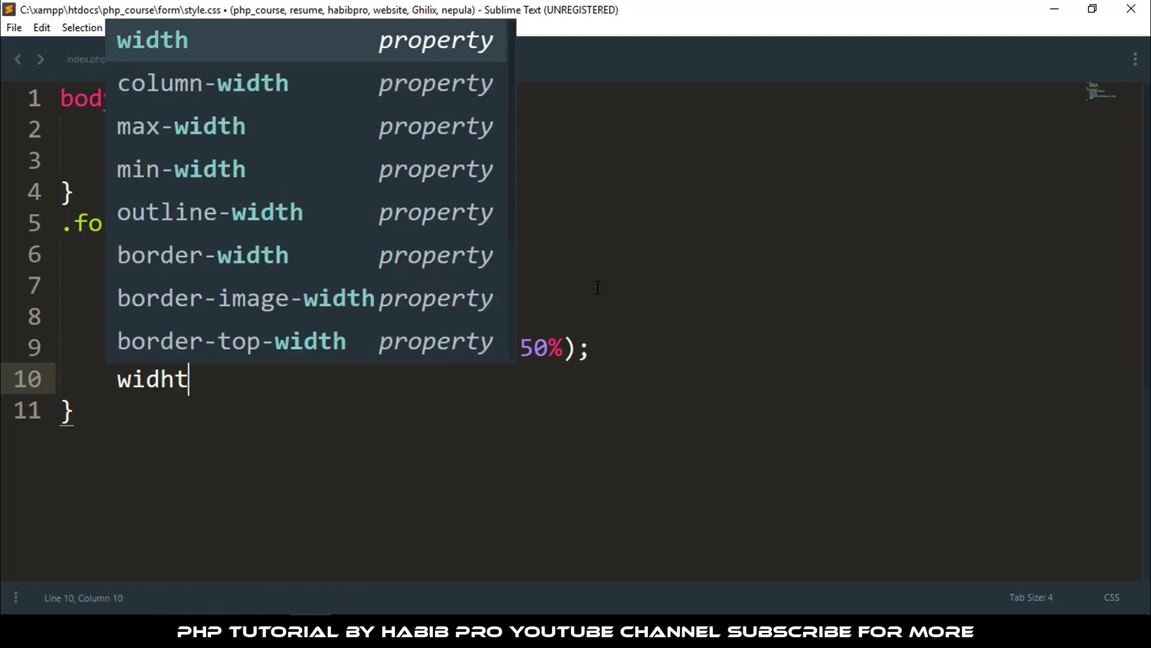
pyautogui.press('Return')
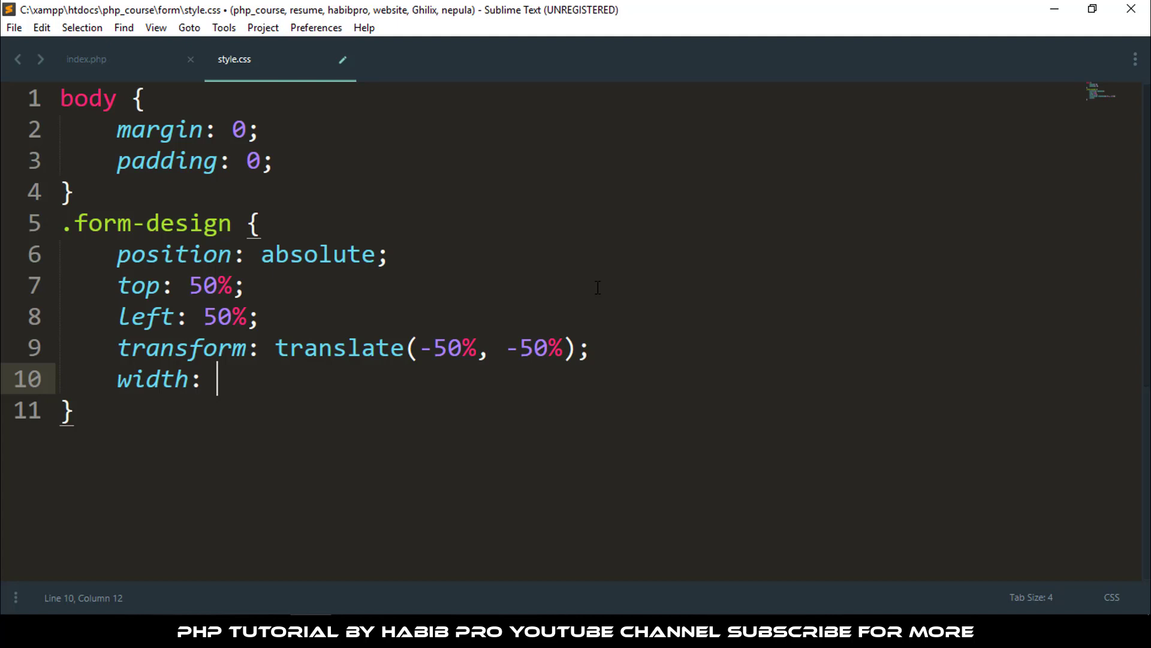
pyautogui.write('400px;')
pyautogui.hotkey('ctrl', 's')
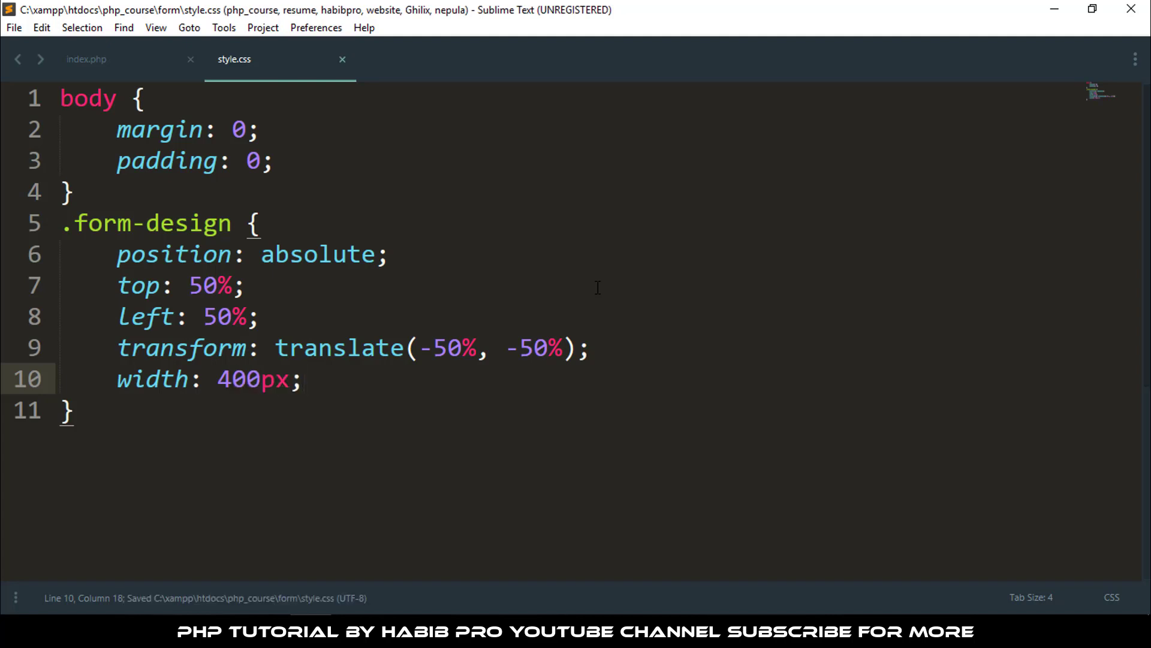
pyautogui.press('Return')
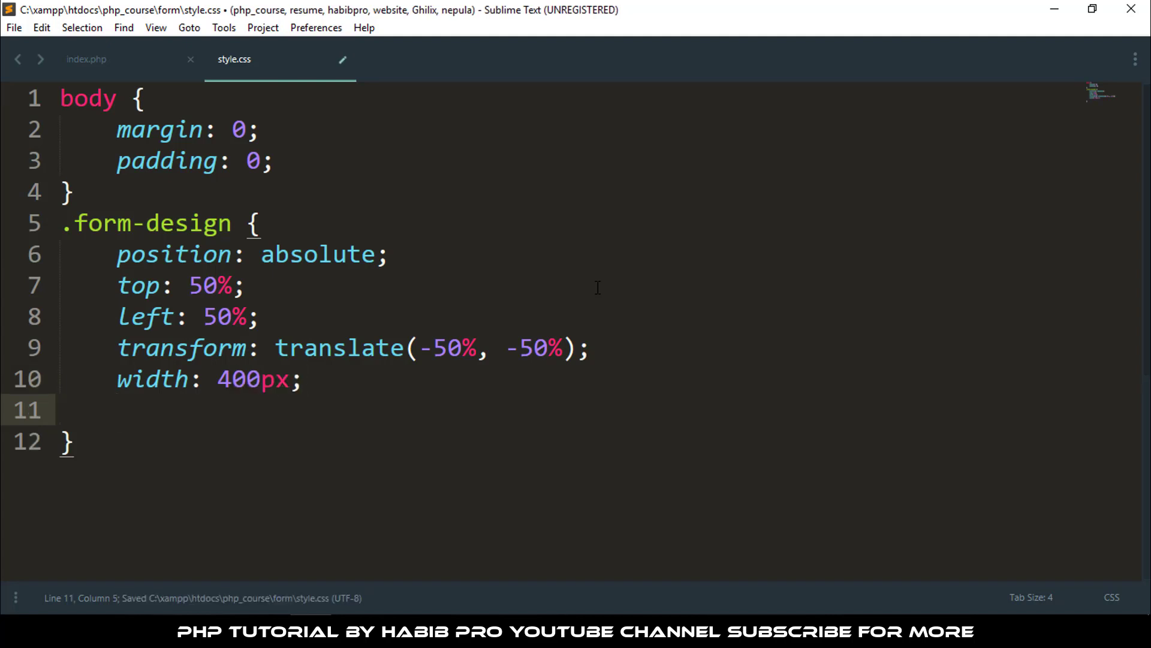
pyautogui.write('padding')
pyautogui.press('Return')
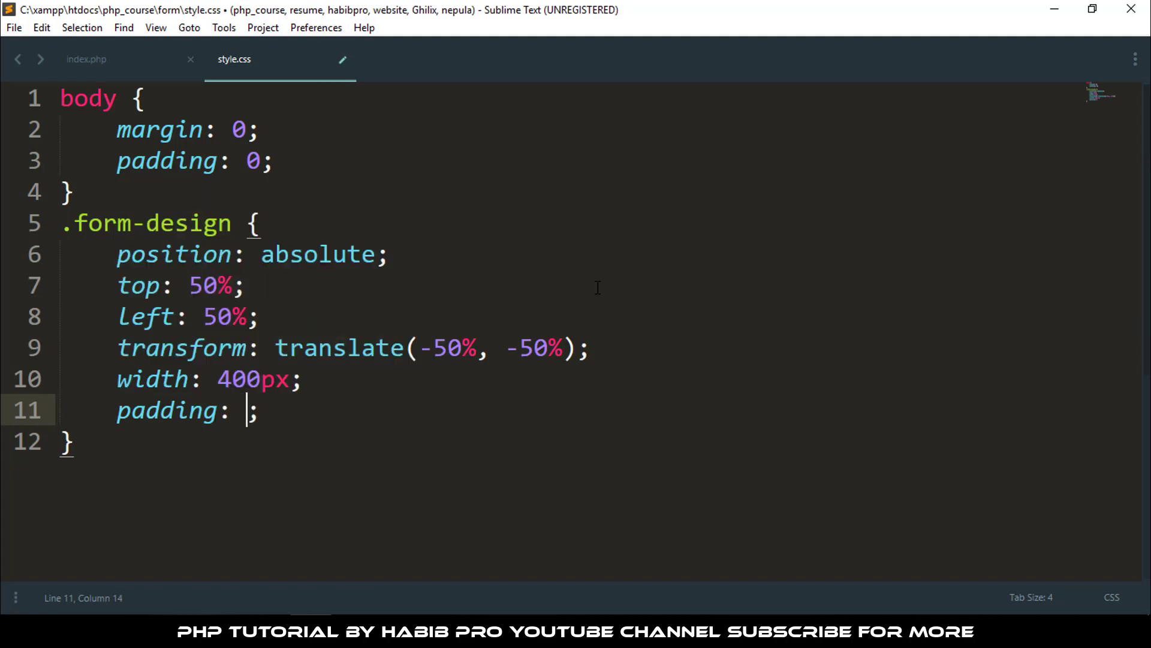
pyautogui.write('30o')
pyautogui.press('BackSpace')
pyautogui.write('p')
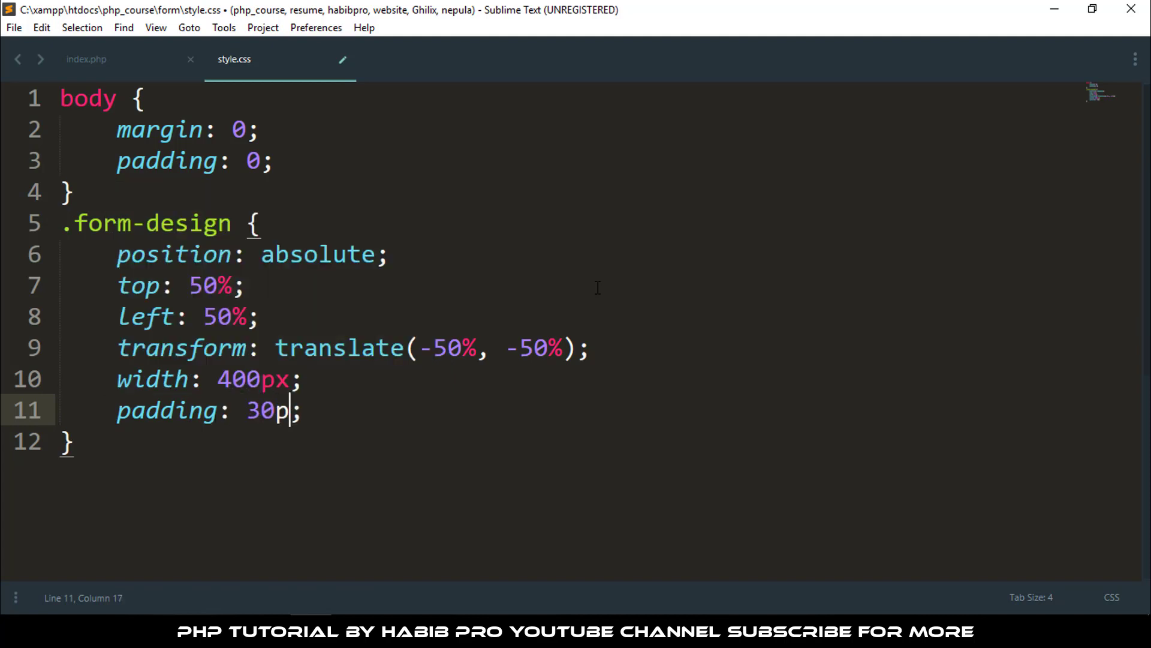
pyautogui.write('x')
pyautogui.hotkey('ctrl', 's')
# Step: Reload the form in Firefox and inspect the .form-design container in developer tools
pyautogui.hotkey('alt', 'Tab')
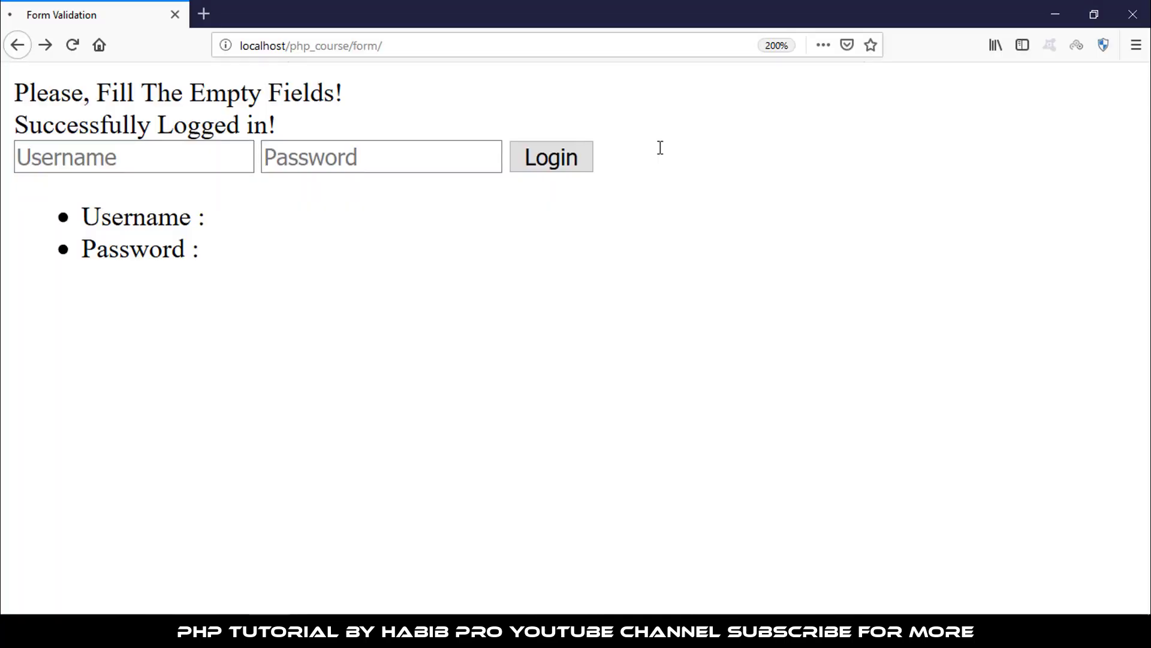
pyautogui.press('F5')
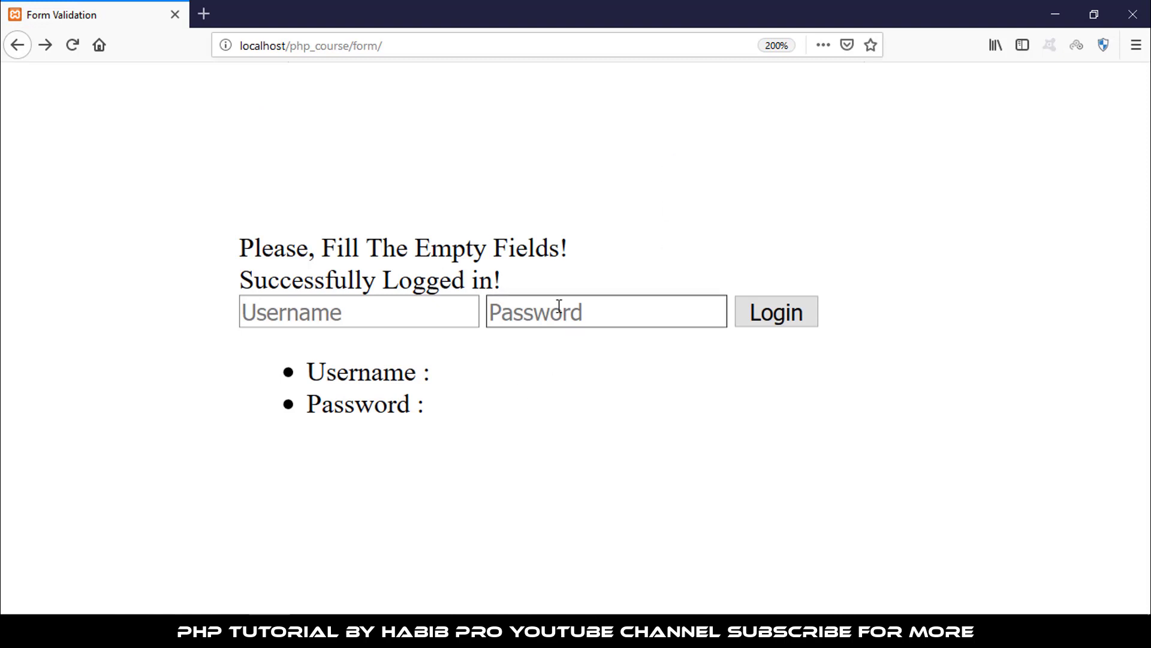
pyautogui.hotkey('alt', 'Tab')
pyautogui.hotkey('alt', 'Tab')
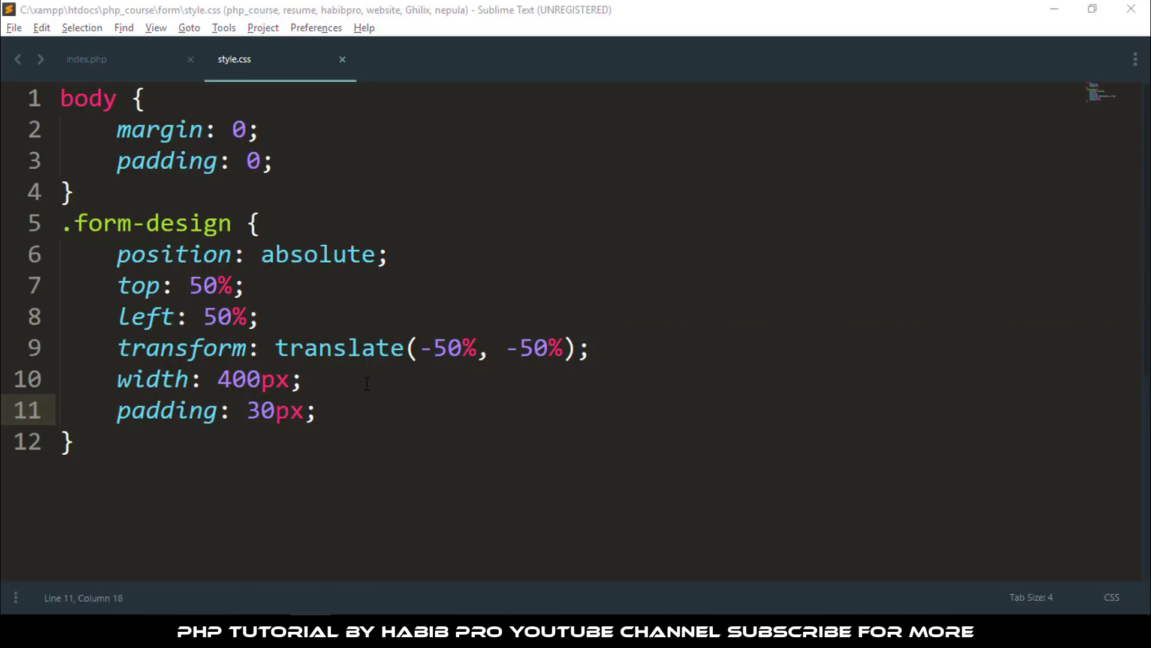
pyautogui.rightClick(359, 258)
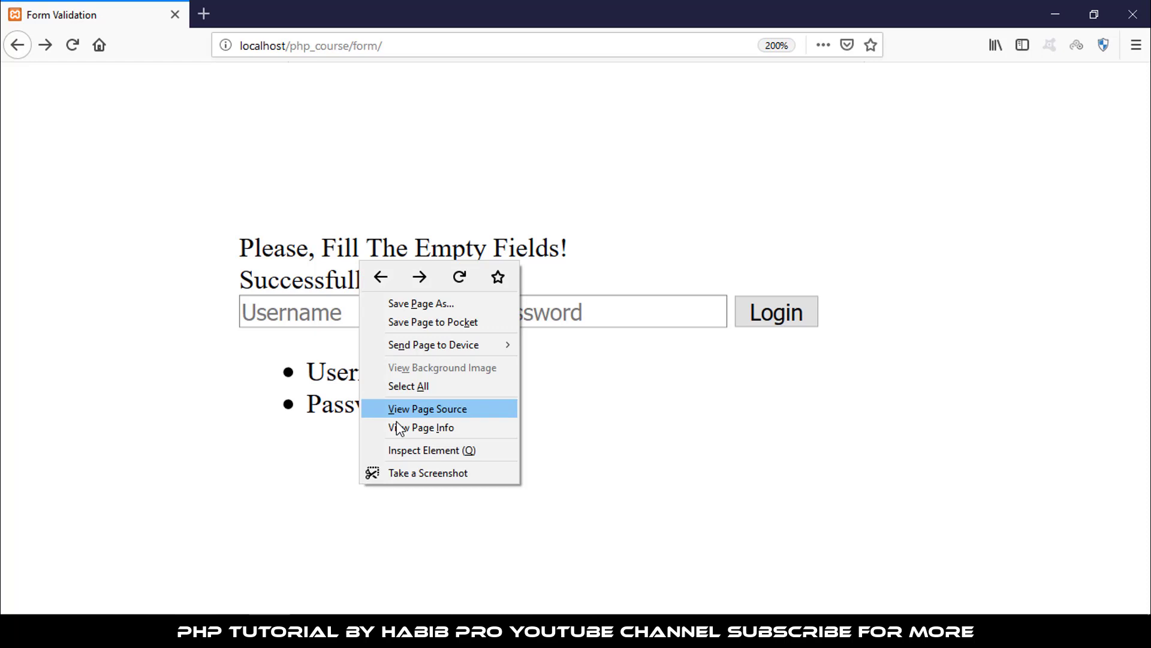
pyautogui.click(416, 451)
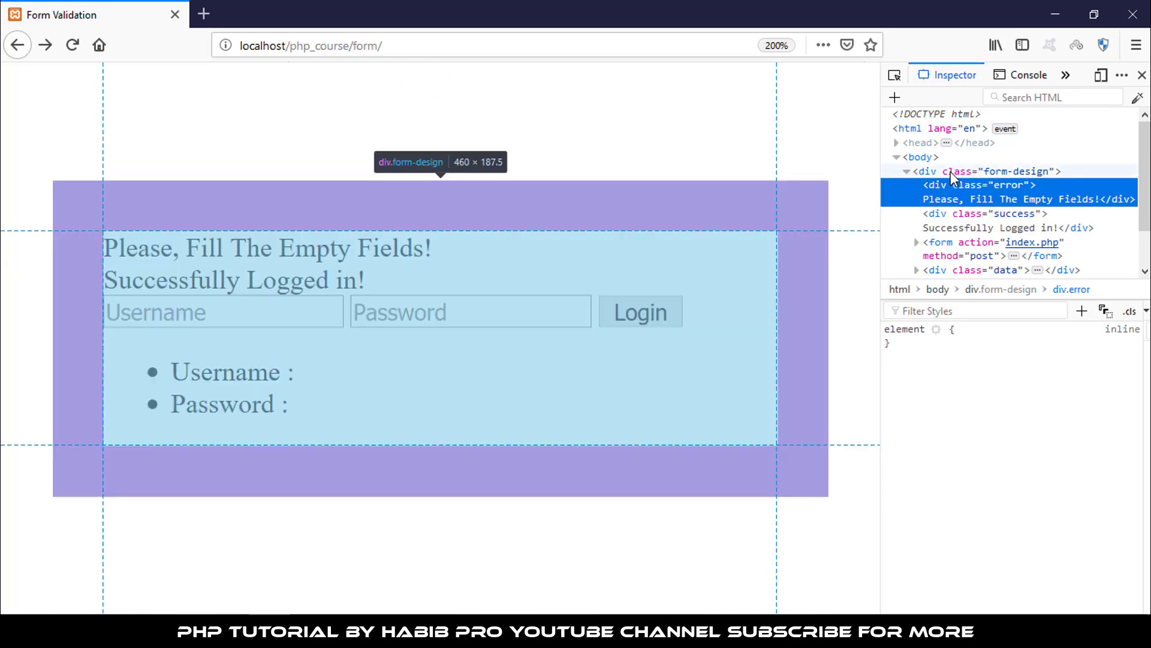
pyautogui.click(951, 172)
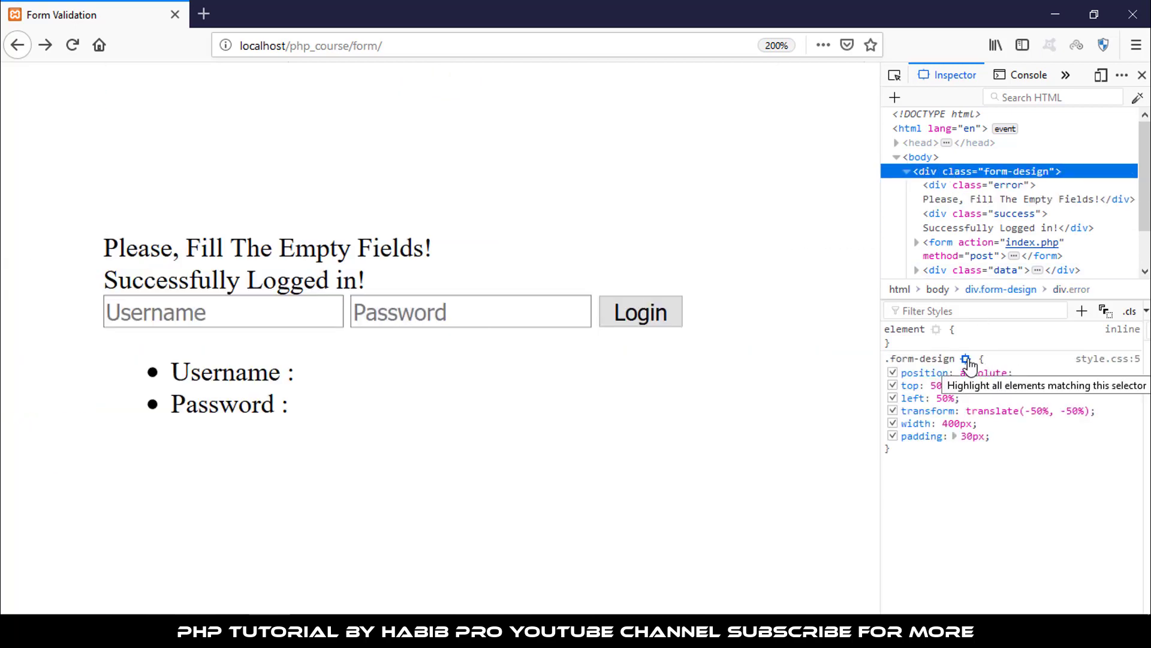
pyautogui.click(966, 360)
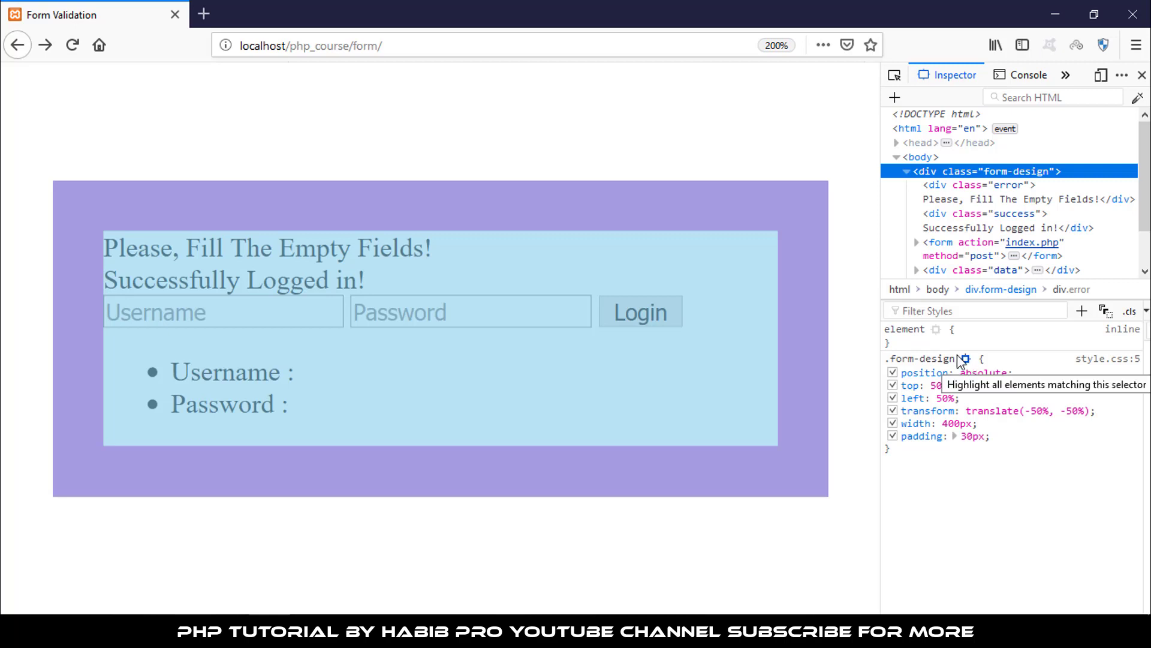
pyautogui.hotkey('alt', 'Tab')
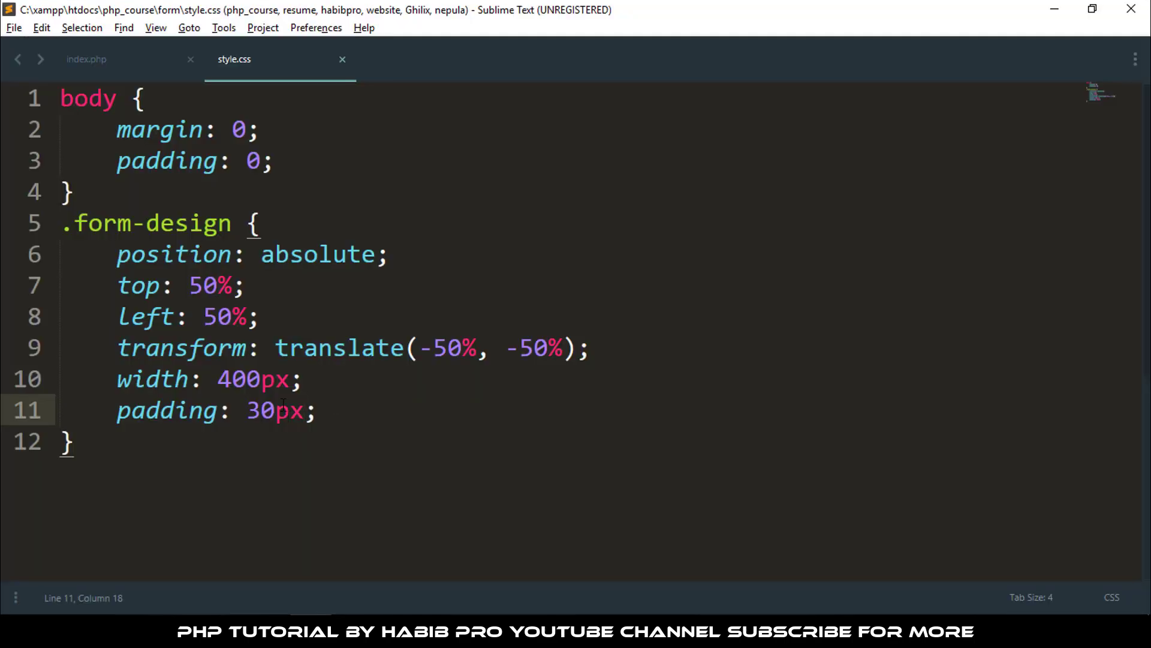
# Step: Test a 200px form width, save, and reload the page
pyautogui.click(231, 379)
pyautogui.press('BackSpace')
pyautogui.write('2')
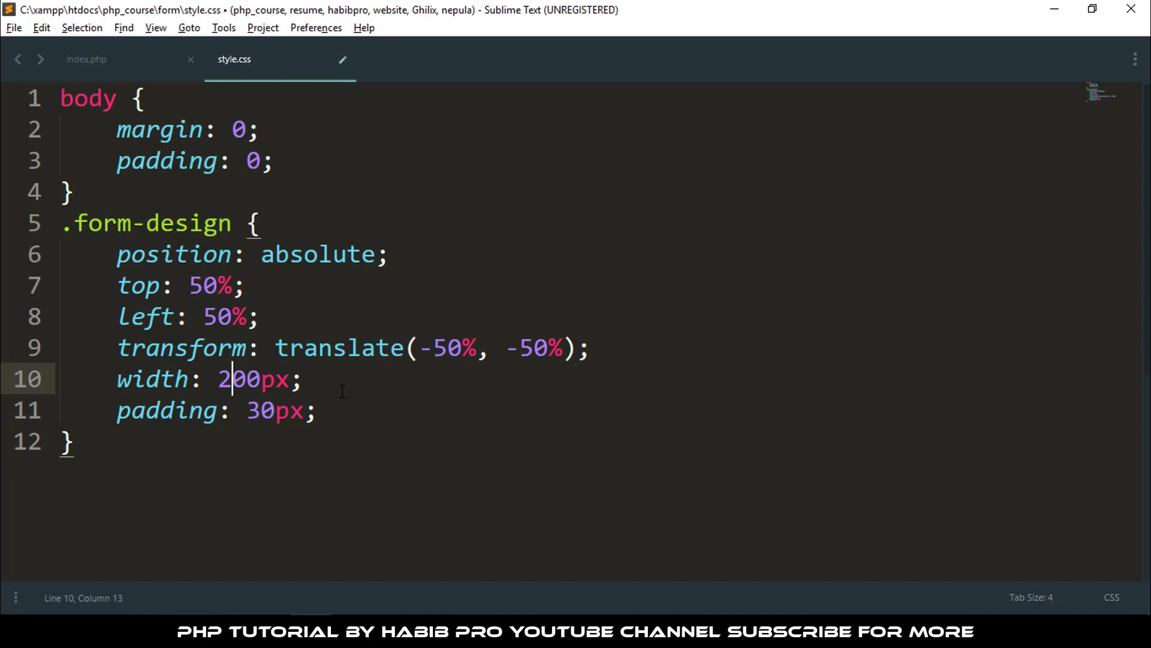
pyautogui.hotkey('ctrl', 's')
pyautogui.hotkey('alt', 'Tab')
pyautogui.press('F5')
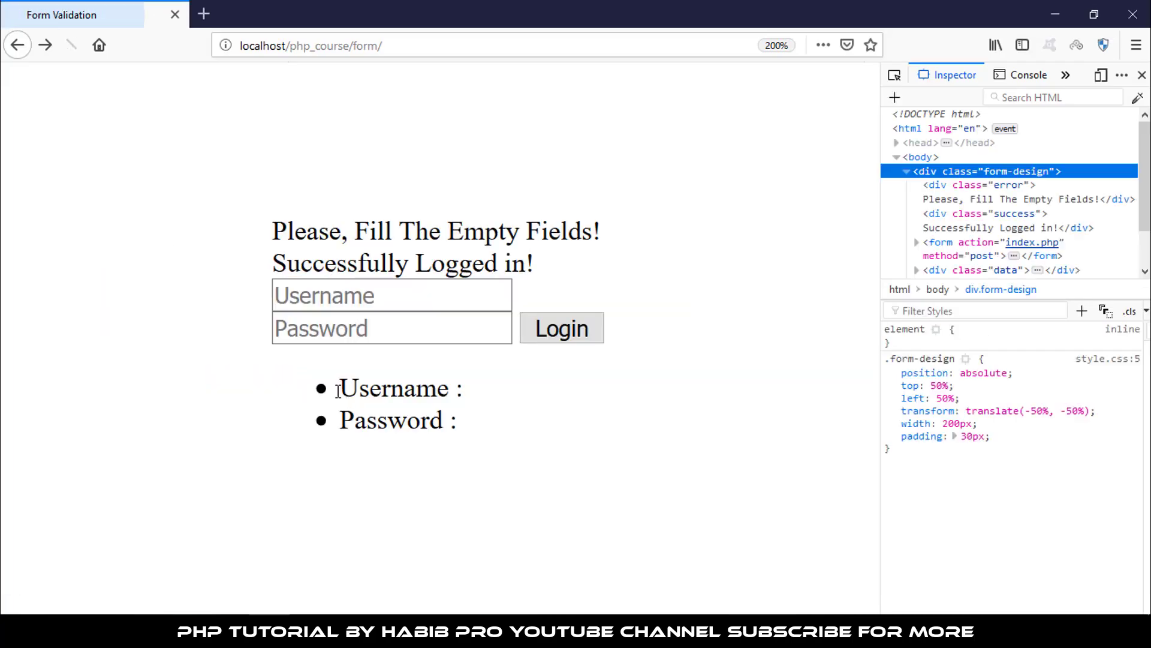
pyautogui.click(1142, 75)
pyautogui.scroll(-1, 820, 241)
pyautogui.scroll(-1, 817, 241)
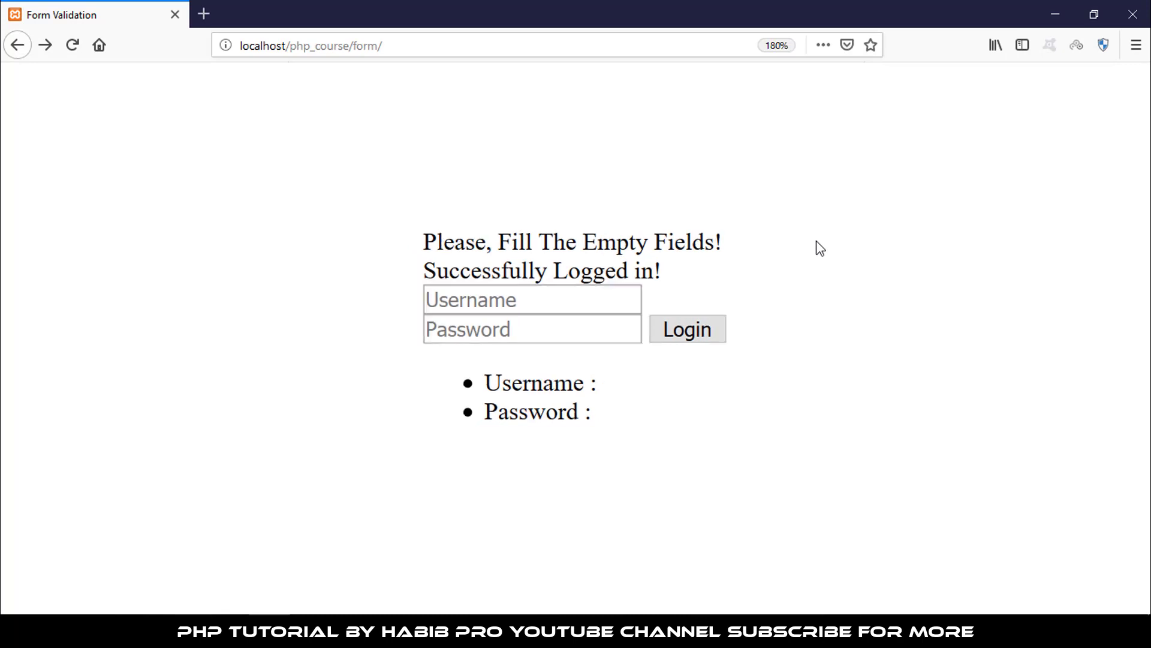
pyautogui.scroll(-2, 817, 243)
pyautogui.scroll(-1, 816, 244)
pyautogui.scroll(-1, 816, 245)
pyautogui.scroll(-1, 816, 244)
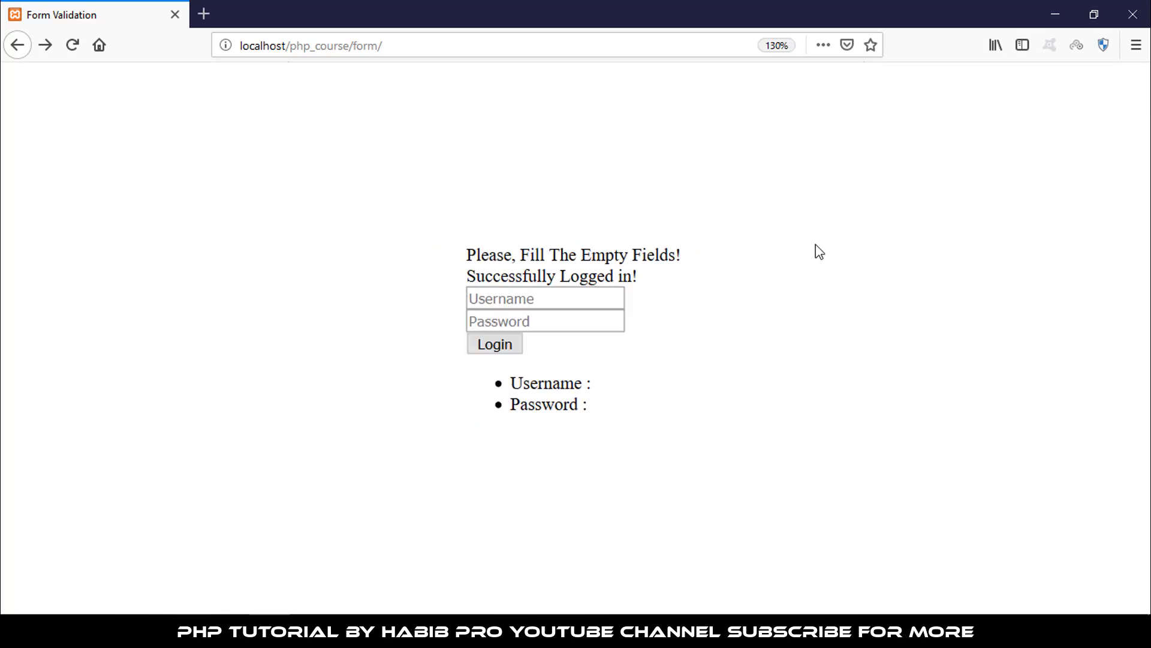
pyautogui.scroll(-1, 816, 244)
pyautogui.scroll(-1, 816, 243)
pyautogui.scroll(-1, 818, 251)
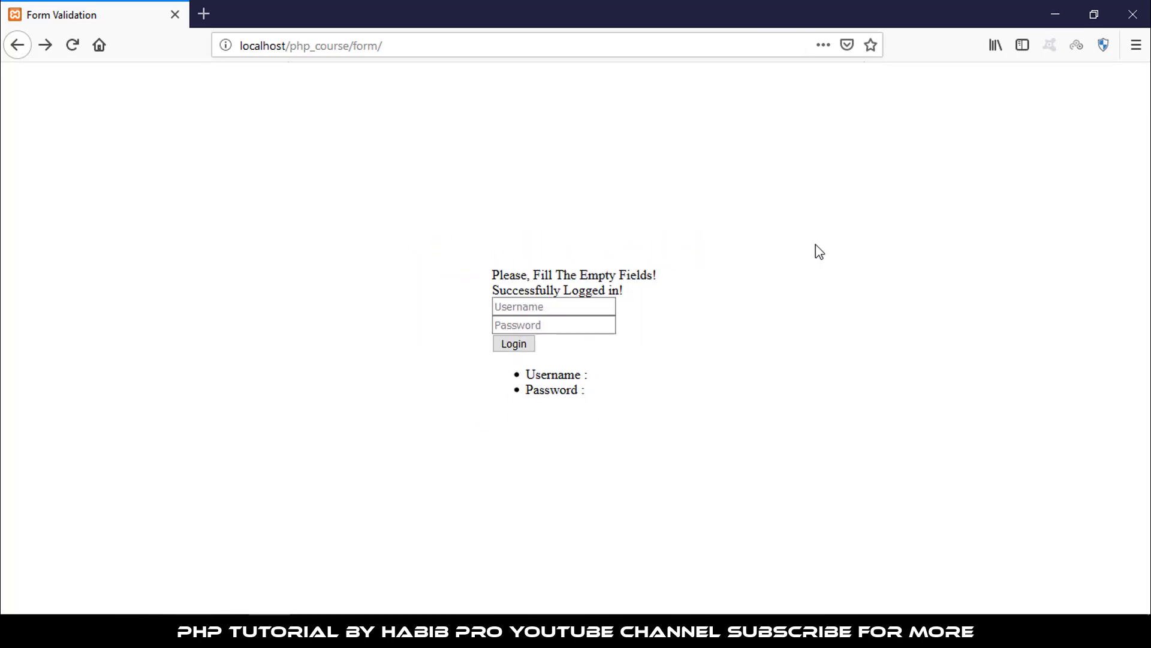
# Step: Restore the saved 400px width and recheck the reloaded form
pyautogui.moveTo(466, 273); pyautogui.dragTo(633, 398)
pyautogui.click(641, 395)
pyautogui.hotkey('alt', 'Tab')
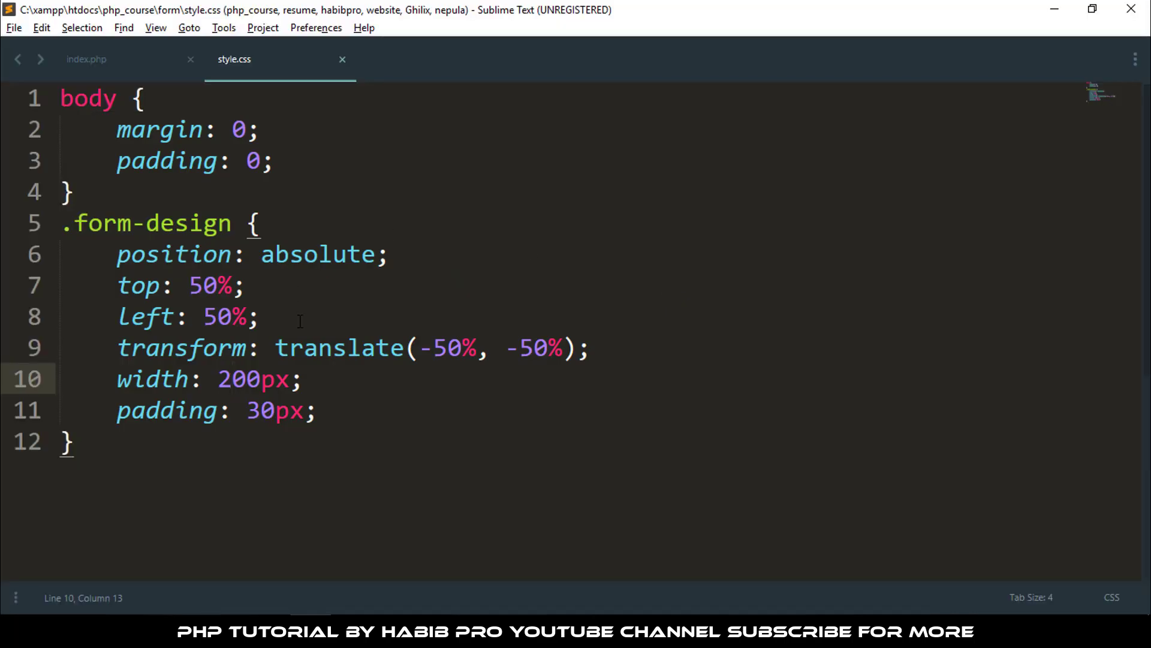
pyautogui.press('BackSpace')
pyautogui.write('4')
pyautogui.hotkey('ctrl', 's')
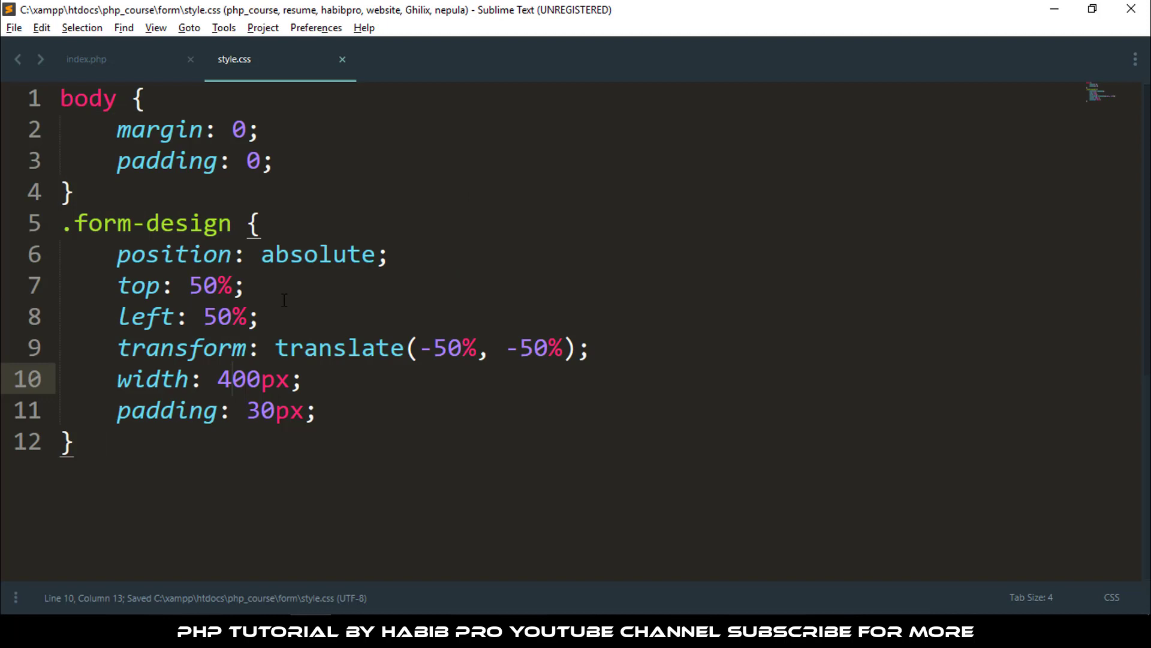
pyautogui.hotkey('alt', 'Tab')
pyautogui.press('F5')
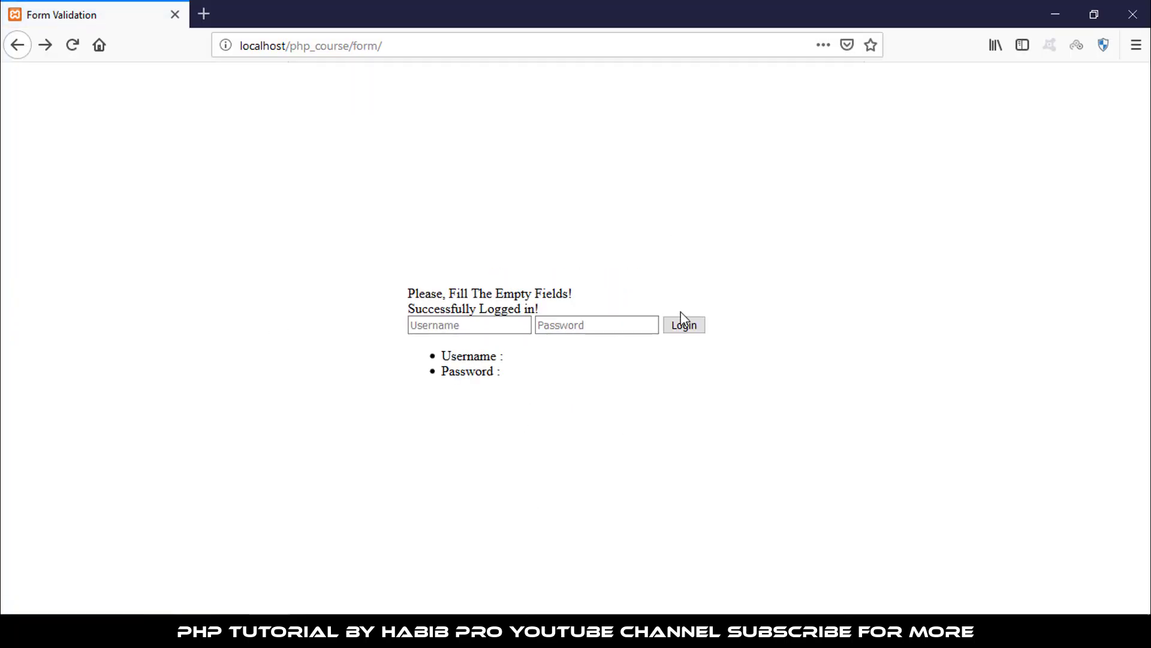
pyautogui.hotkey('alt', 'Tab')
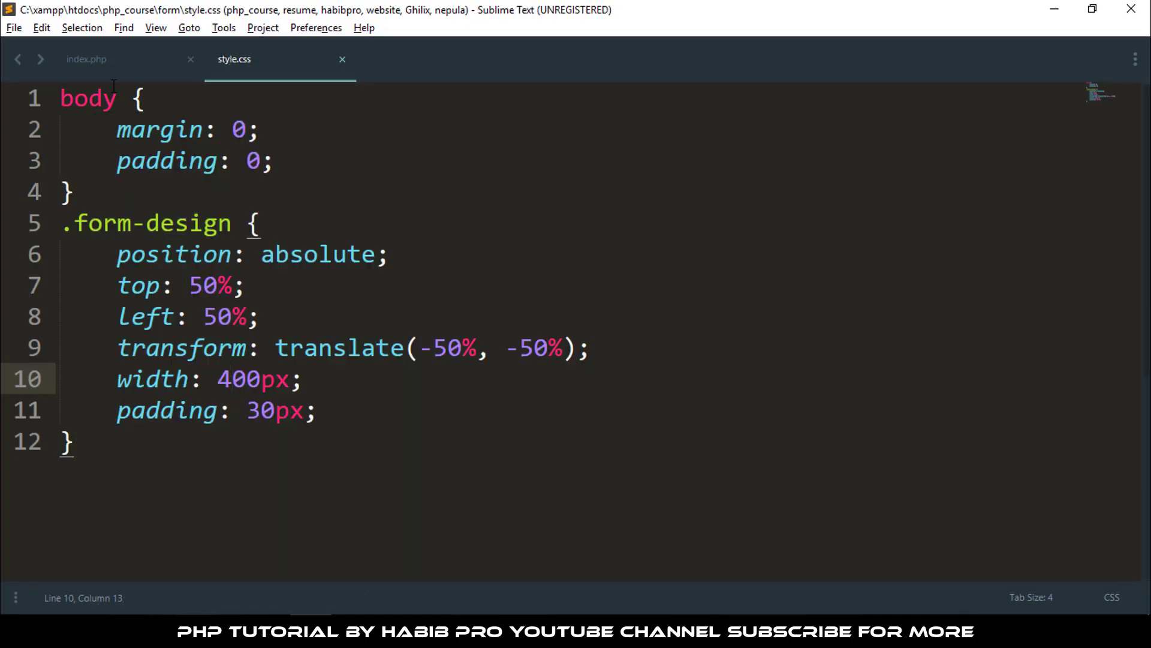
# Step: Add border: 1px solid #f1f1f1 to .form-design, save, and reload Firefox
pyautogui.click(338, 421)
pyautogui.press('Return')
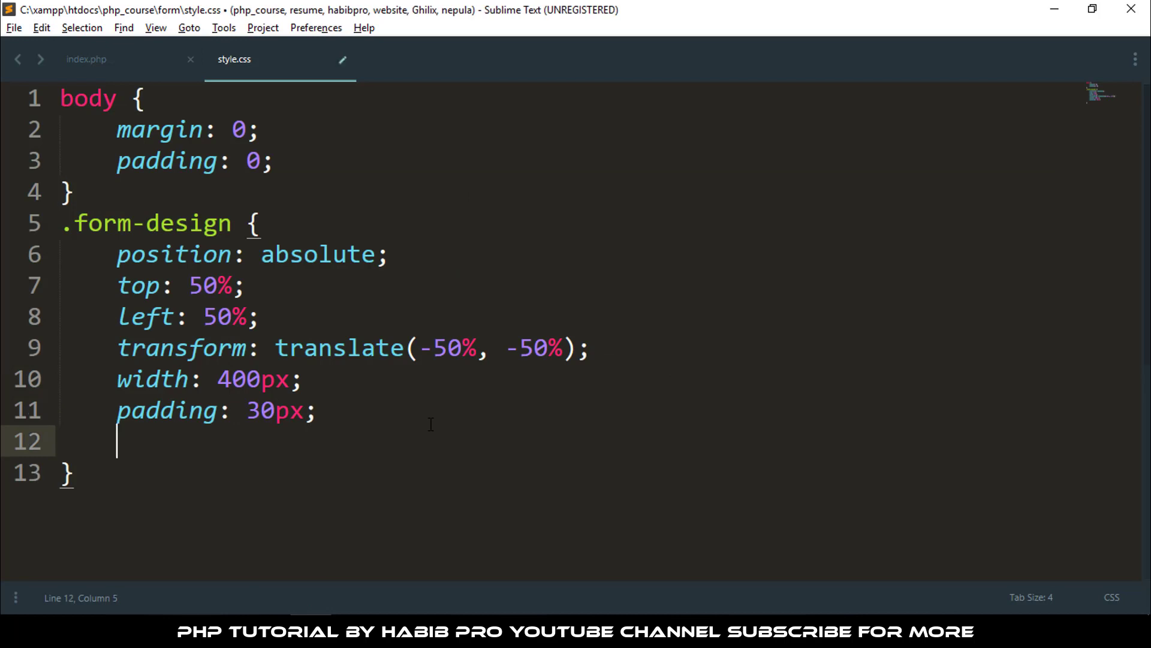
pyautogui.write('border')
pyautogui.press('Return')
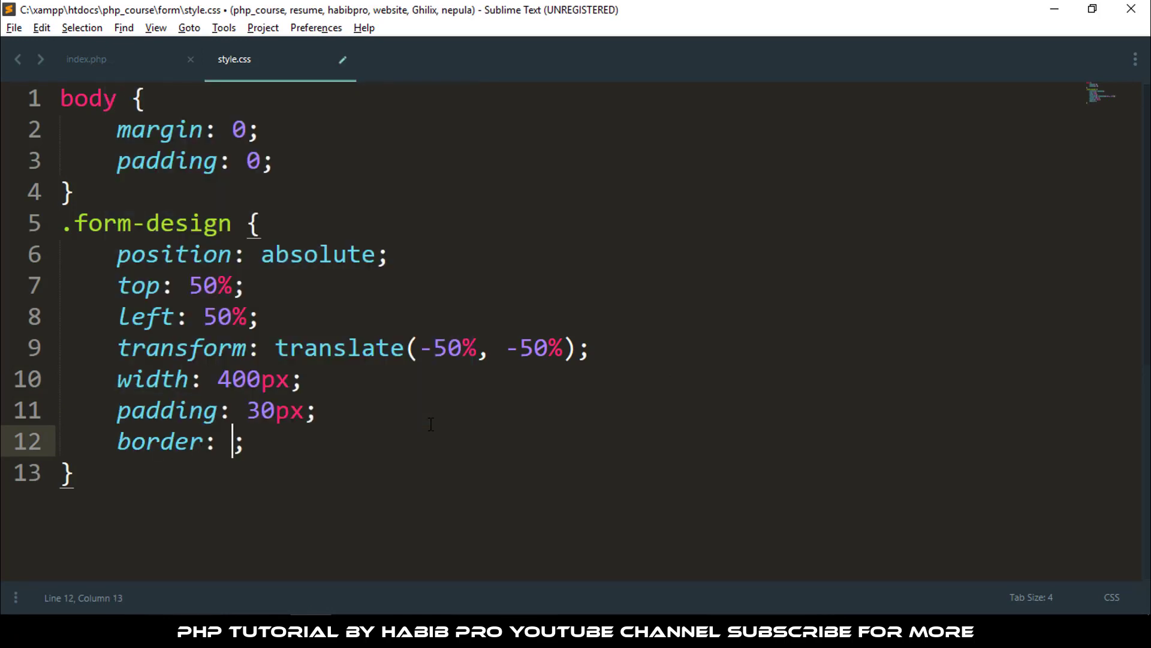
pyautogui.write('1px solid ')
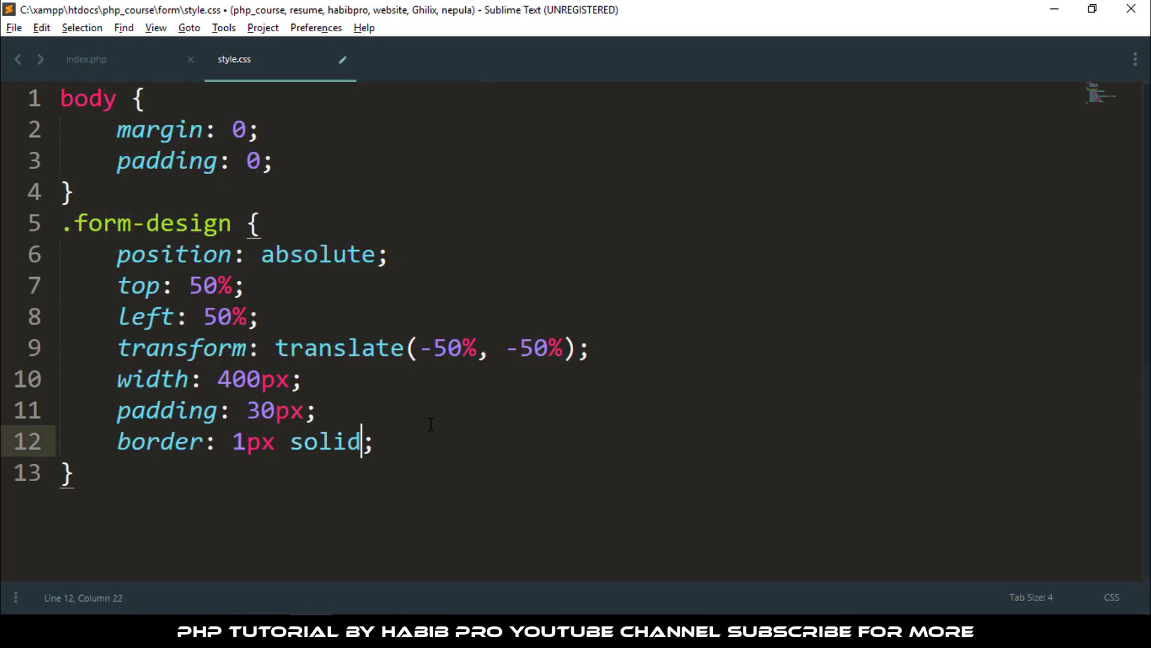
pyautogui.write('#f1f1f1')
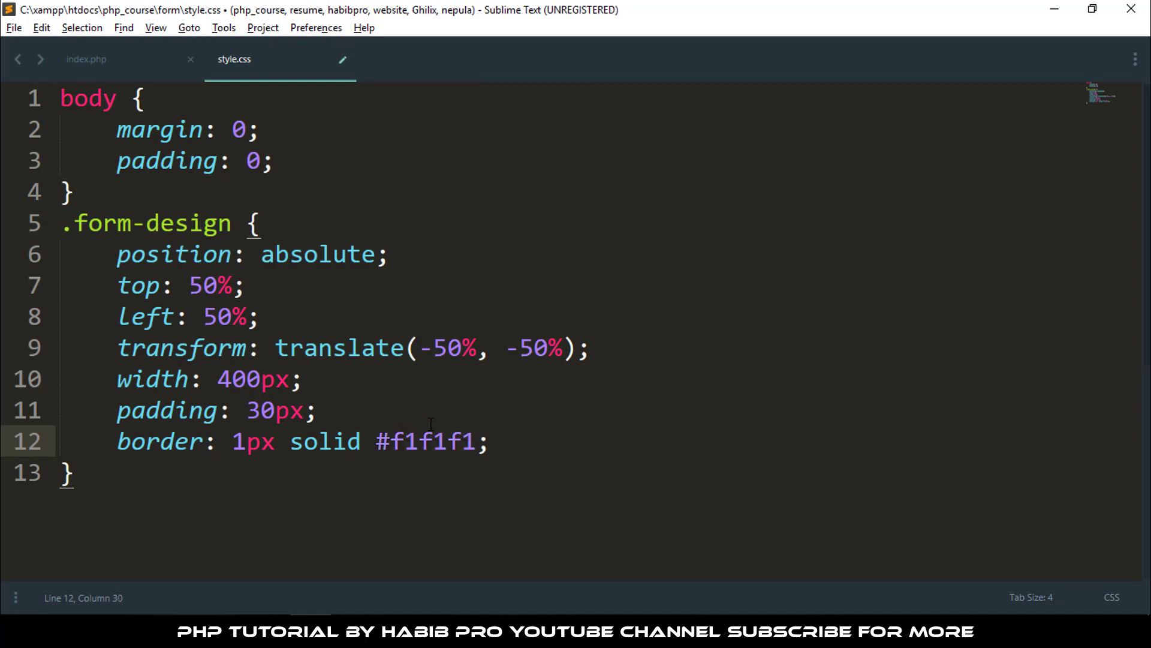
pyautogui.hotkey('ctrl', 's')
pyautogui.hotkey('alt', 'Tab')
pyautogui.press('F5')
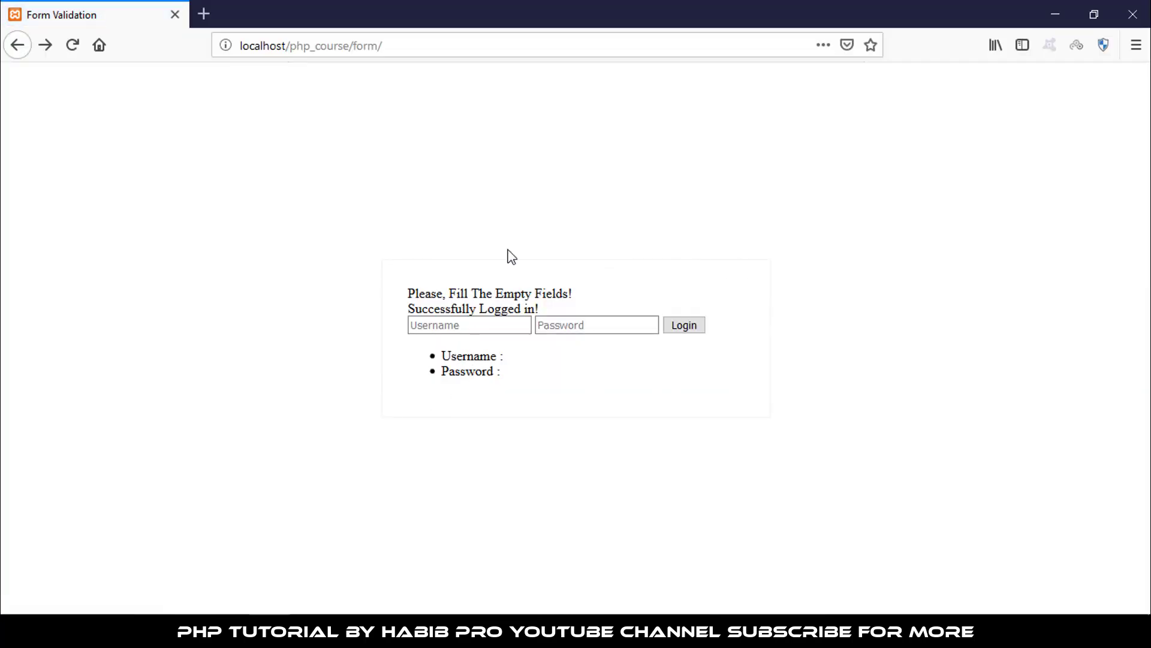
pyautogui.hotkey('alt', 'Tab')
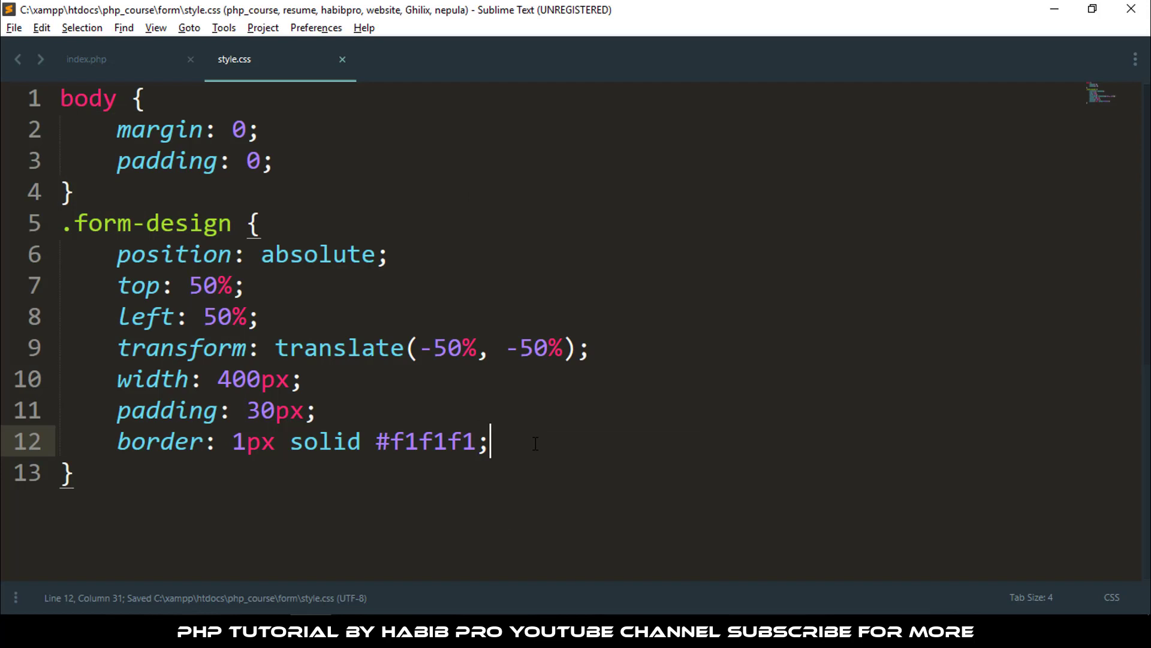
# Step: Add box-shadow: 0px 0px 10px #ccc, save, and reload Firefox
pyautogui.press('Return')
pyautogui.write('box-sh')
pyautogui.press('Tab')
pyautogui.write('0')
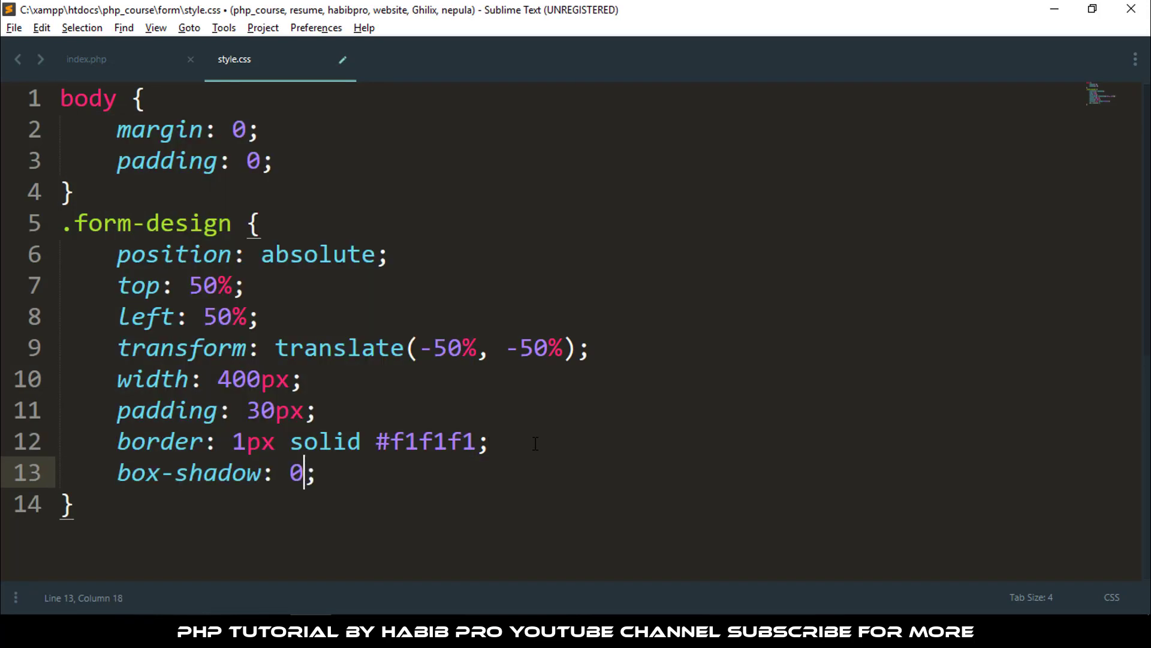
pyautogui.write('px 0px 0')
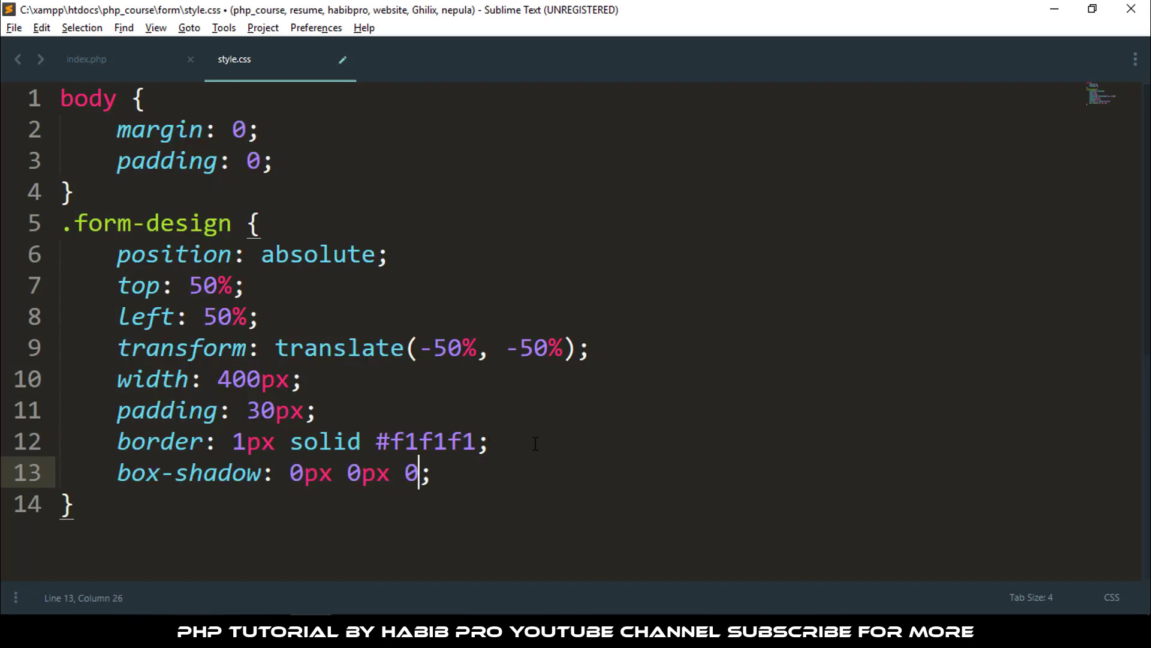
pyautogui.press('BackSpace')
pyautogui.write('10px ')
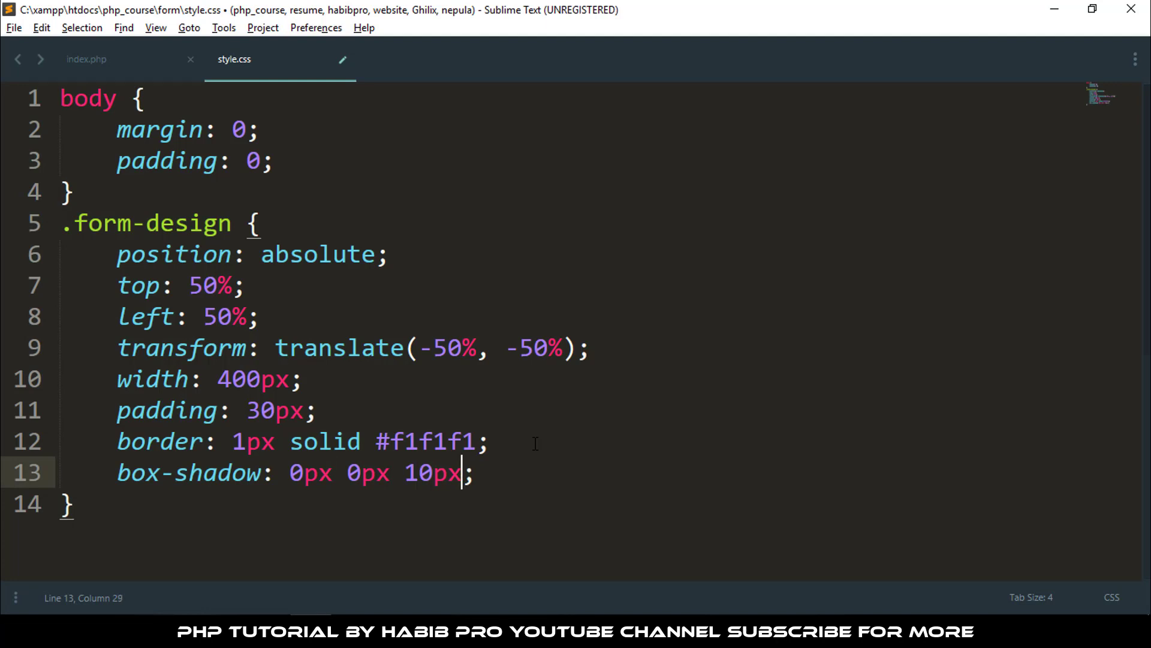
pyautogui.write('#ccc')
pyautogui.hotkey('ctrl', 's')
pyautogui.hotkey('alt', 'Tab')
pyautogui.press('F5')
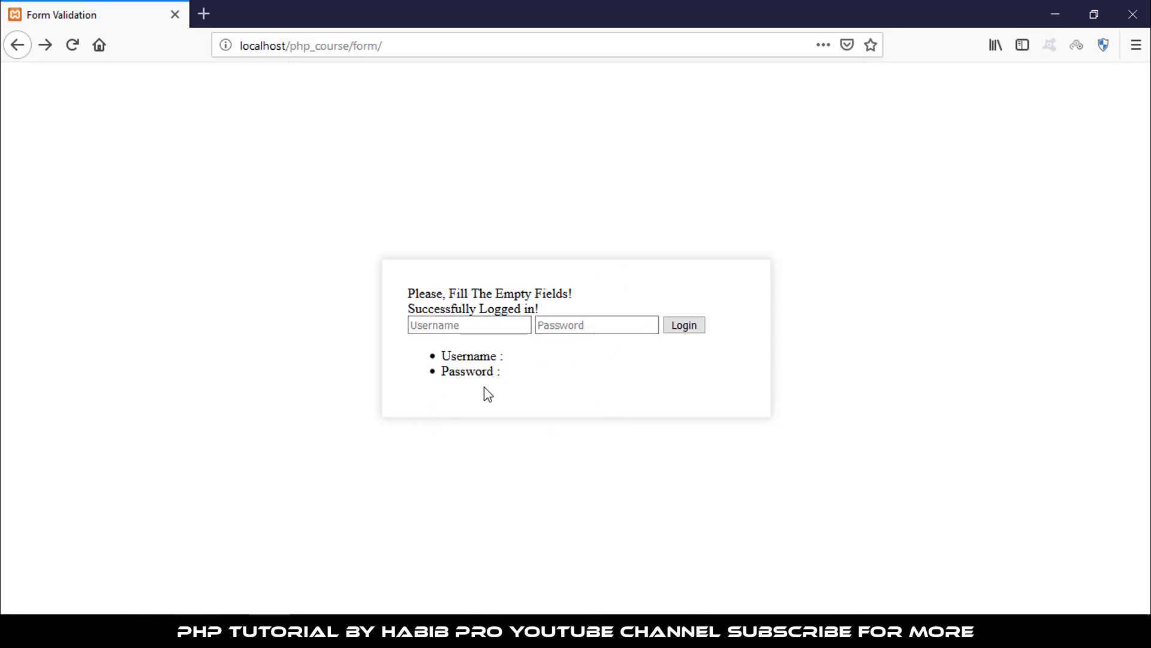
pyautogui.hotkey('alt', 'Tab')
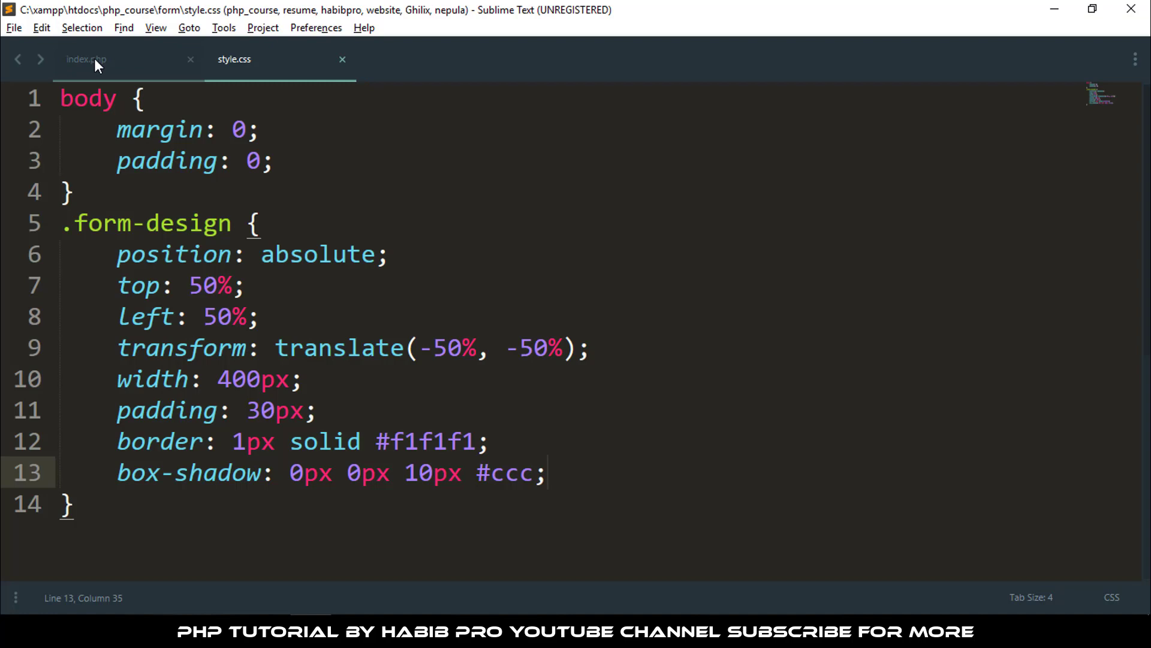
# Step: Create a .form-design .error rule below .form-design and save
pyautogui.click(95, 58)
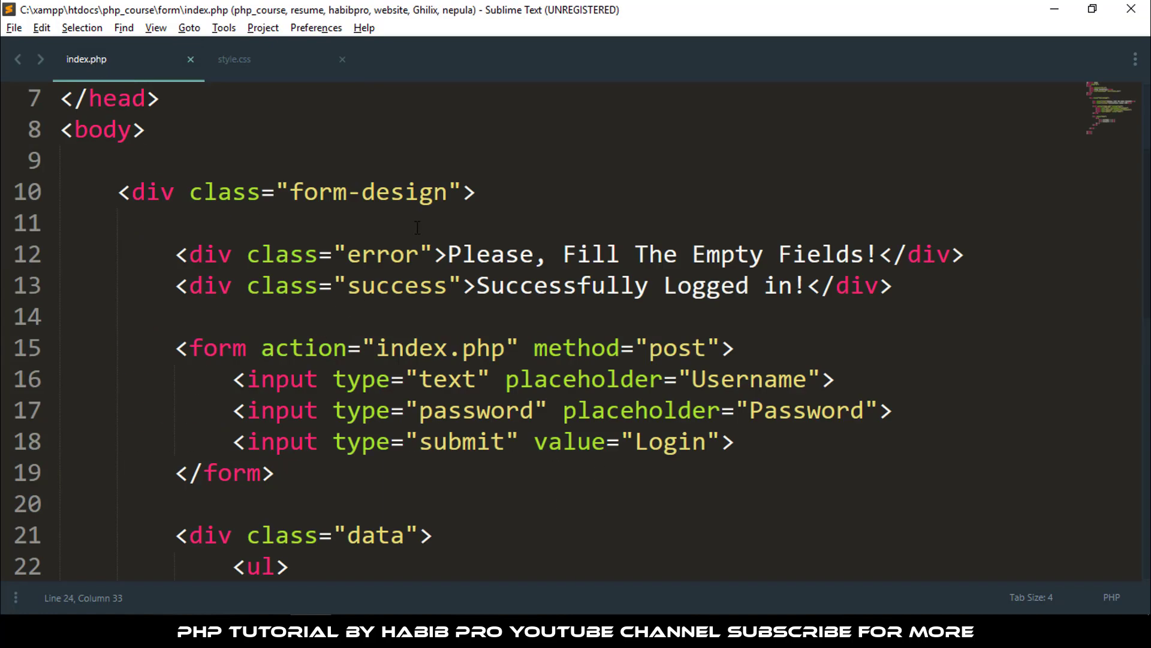
pyautogui.click(259, 58)
pyautogui.scroll(-2, 250, 312)
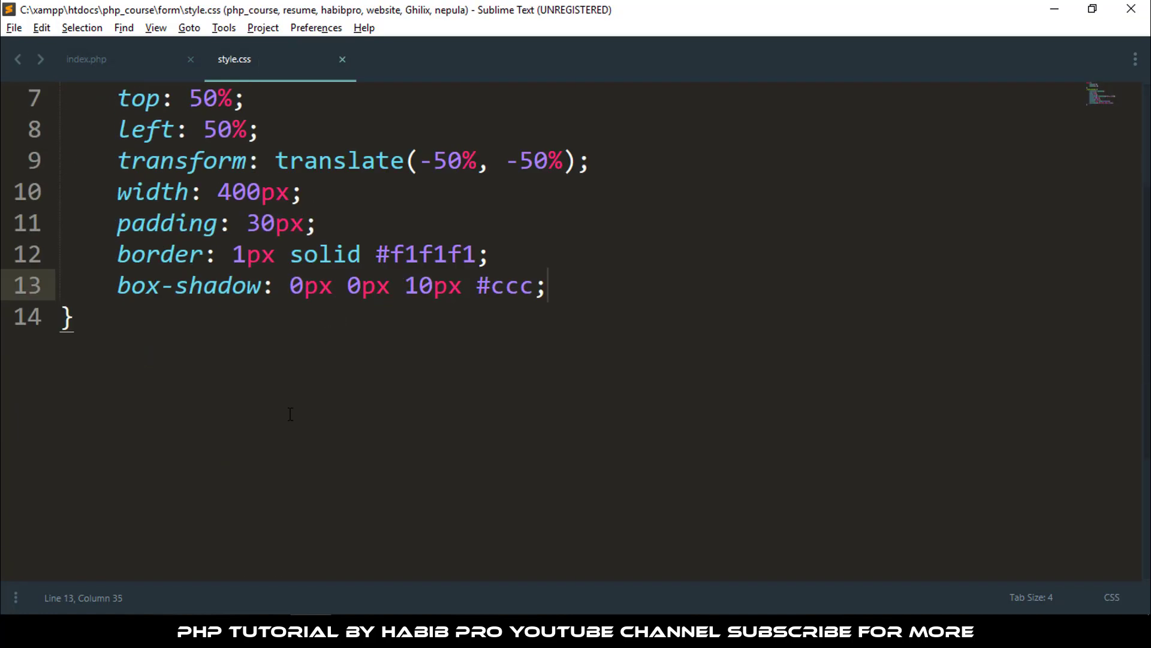
pyautogui.click(251, 312)
pyautogui.press('Return')
pyautogui.write('.,')
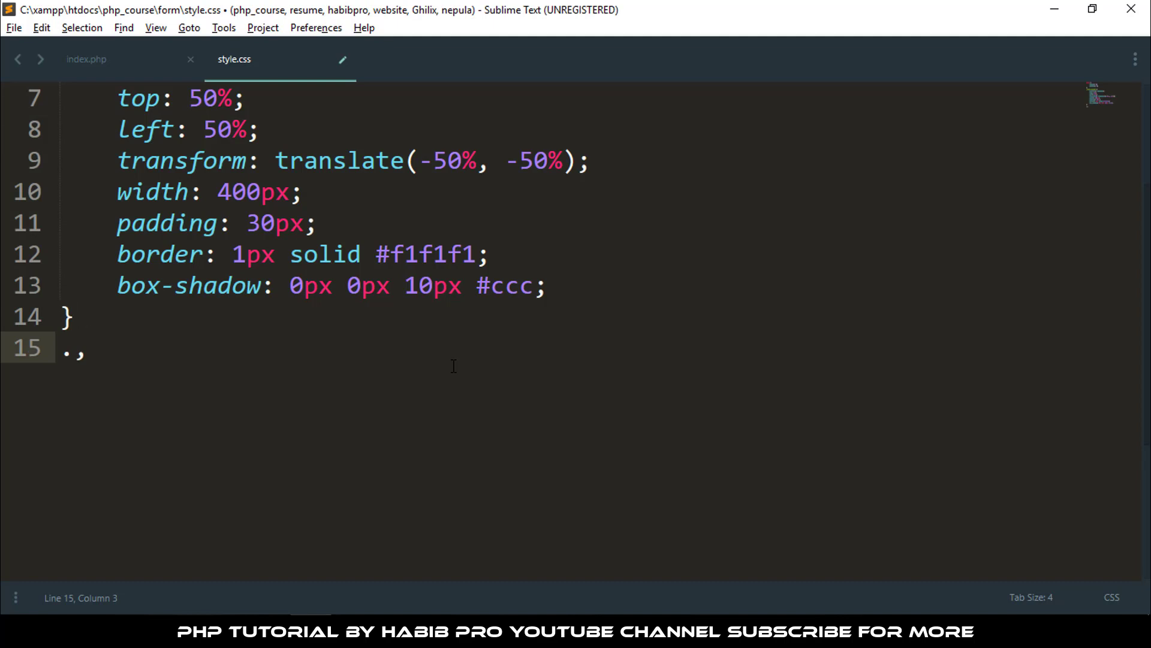
pyautogui.press('BackSpace')
pyautogui.write('form-')
pyautogui.write('design .e')
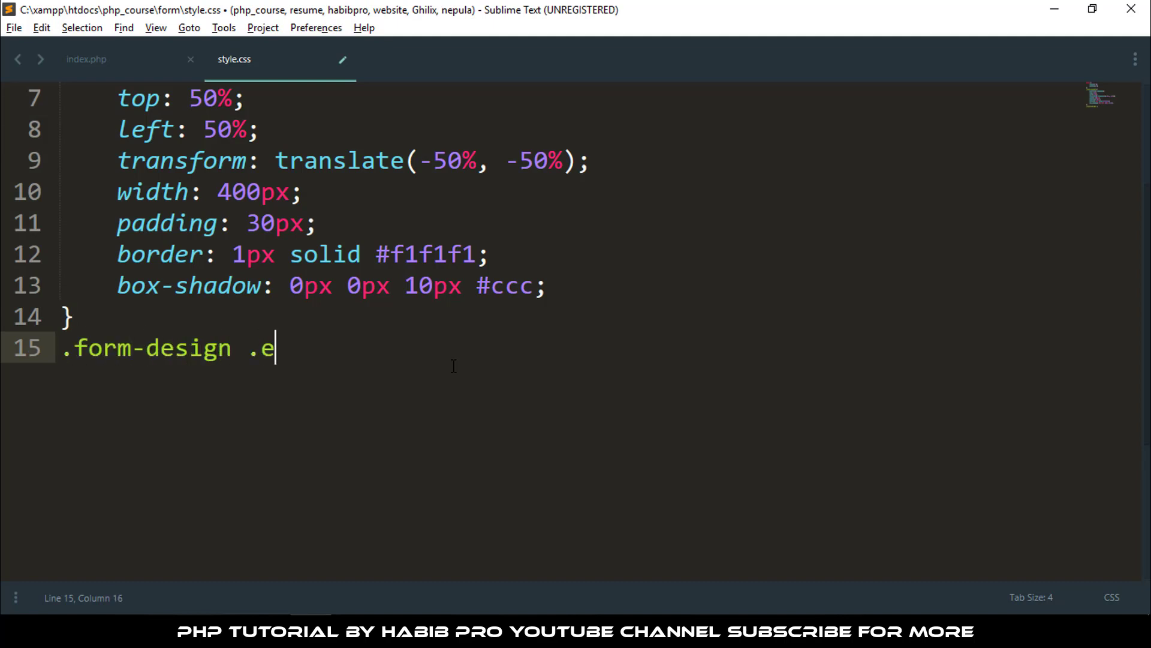
pyautogui.write('rror {')
pyautogui.press('Return')
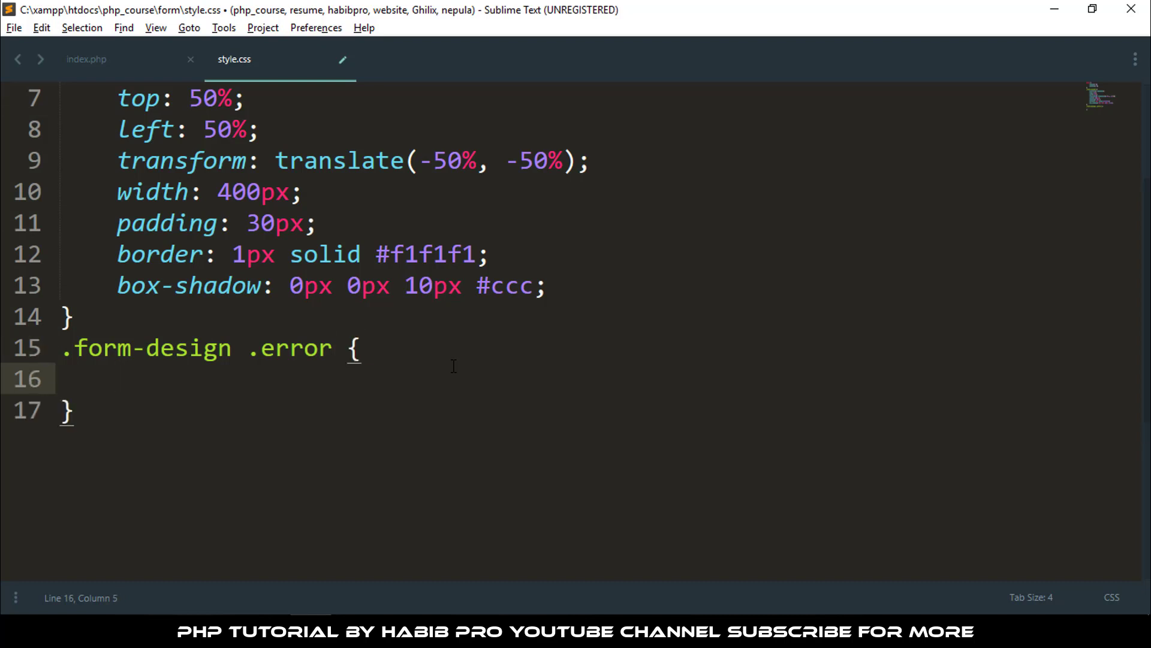
pyautogui.hotkey('ctrl', 's')
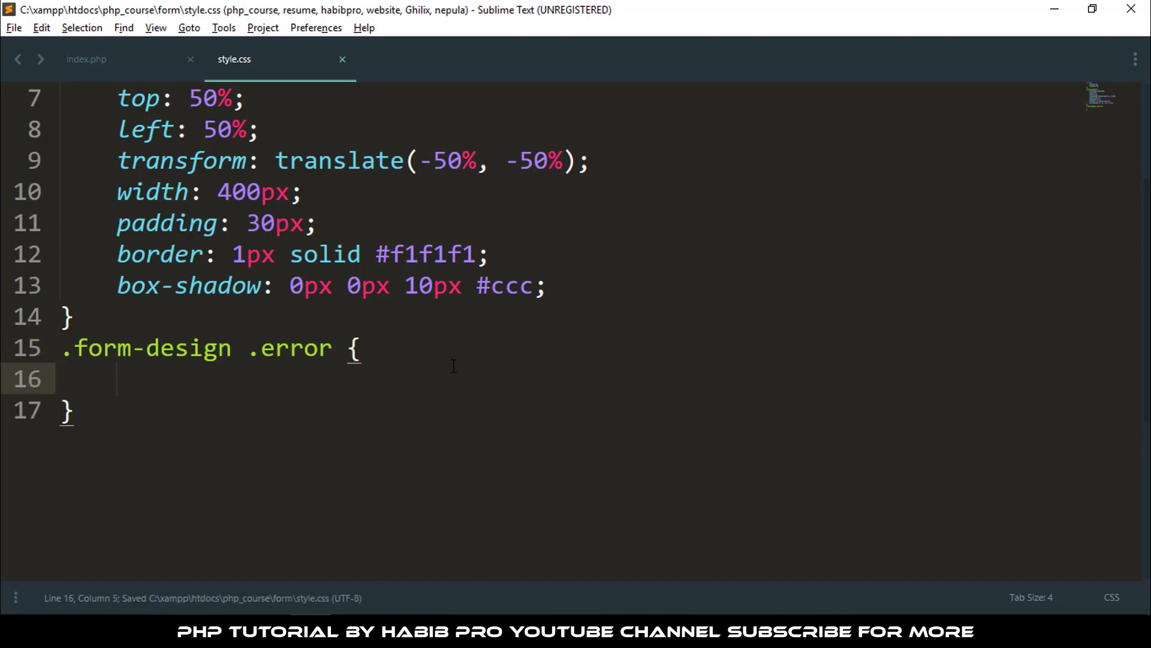
pyautogui.write('co')
# Step: Give the error rule red text and a red border, saving each
pyautogui.press('BackSpace')
pyautogui.press('BackSpace')
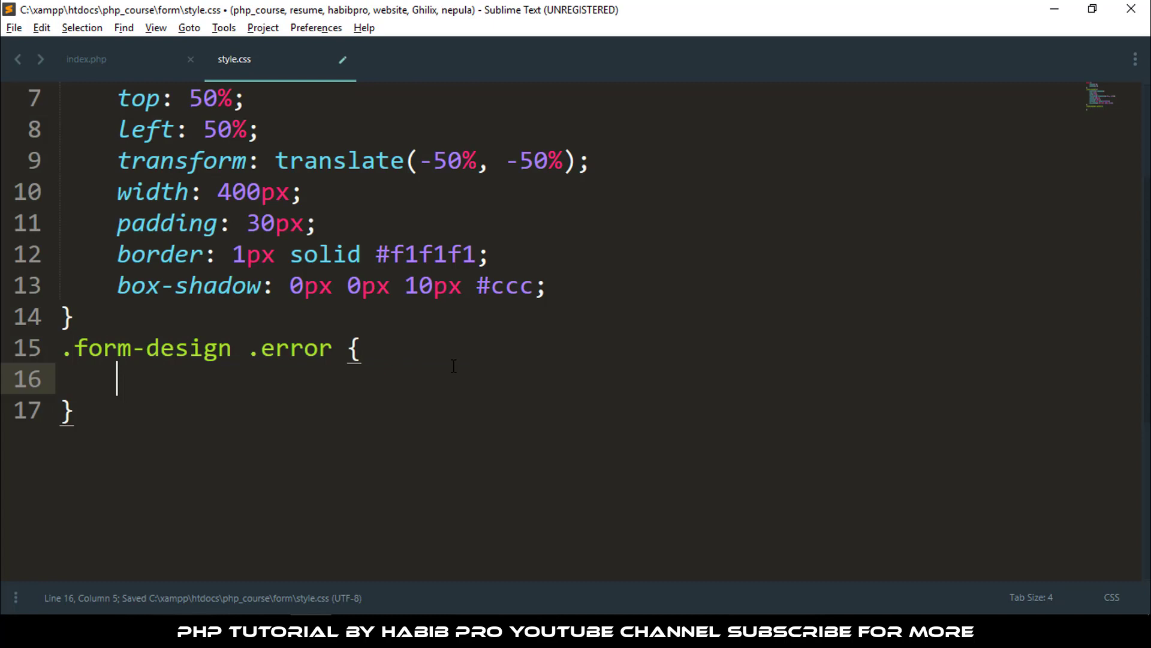
pyautogui.write('color')
pyautogui.press('Escape')
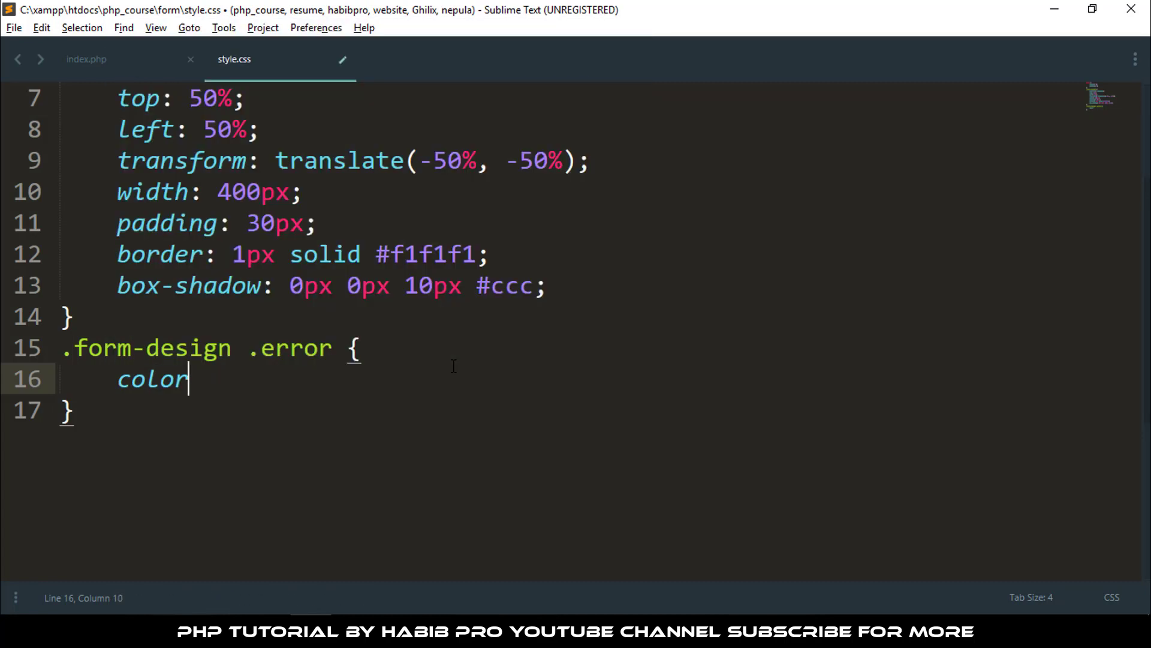
pyautogui.write(': #')
pyautogui.write('ed;')
pyautogui.press('Right')
pyautogui.hotkey('ctrl', 's')
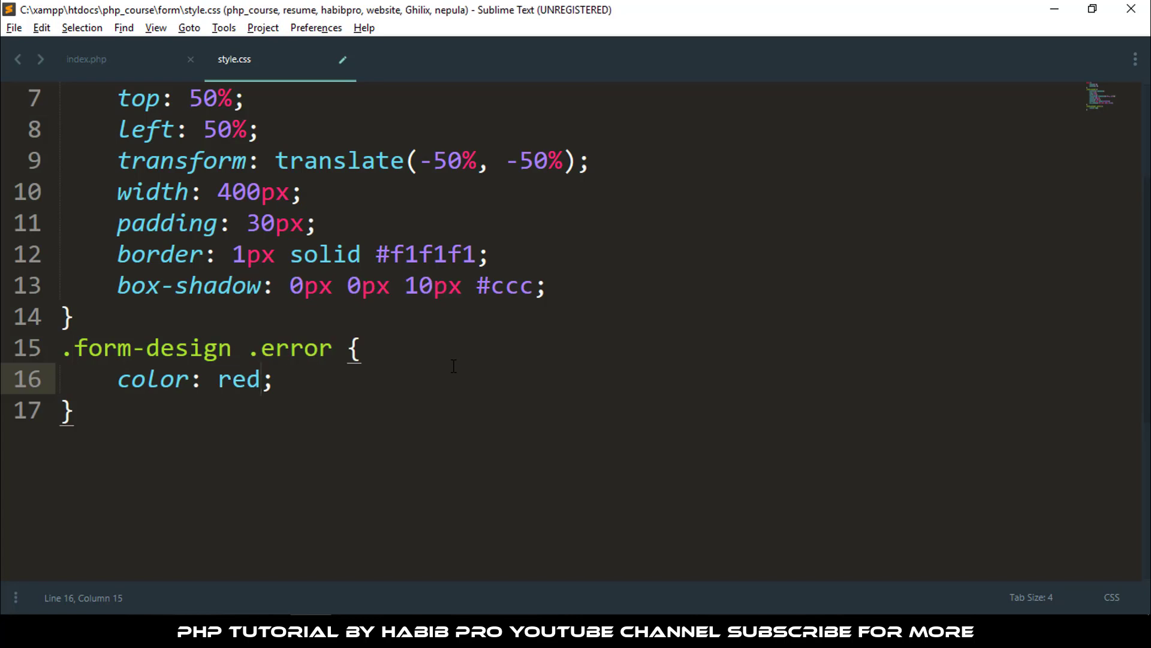
pyautogui.press('Return')
pyautogui.write('bord')
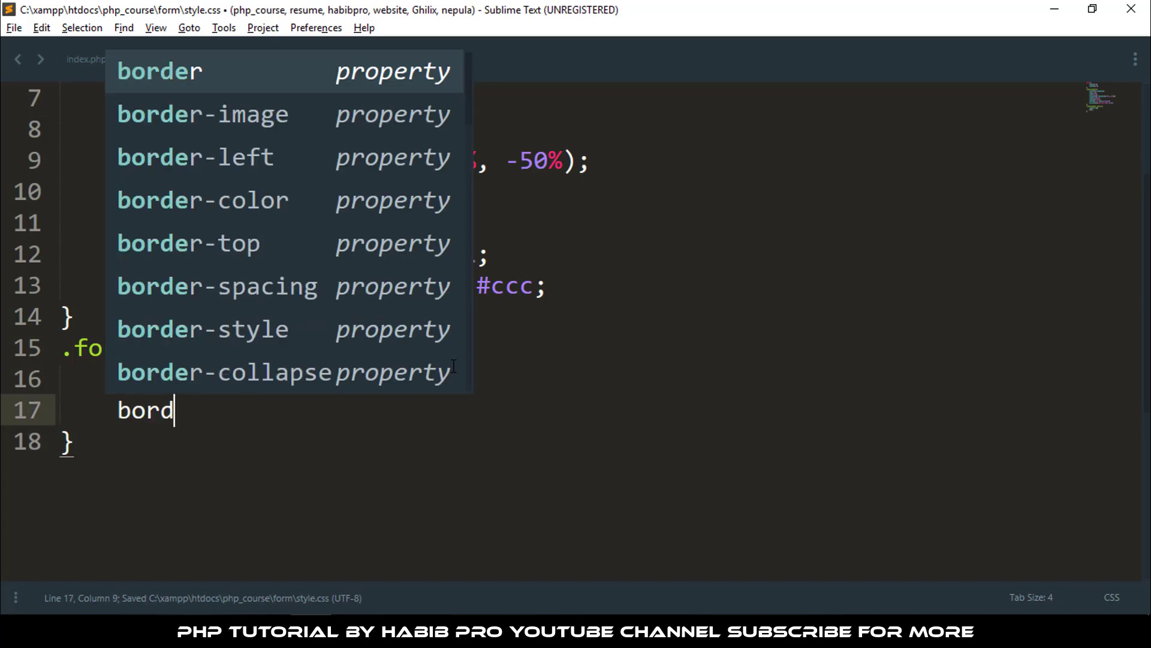
pyautogui.write('er')
pyautogui.press('Return')
pyautogui.write('14;')
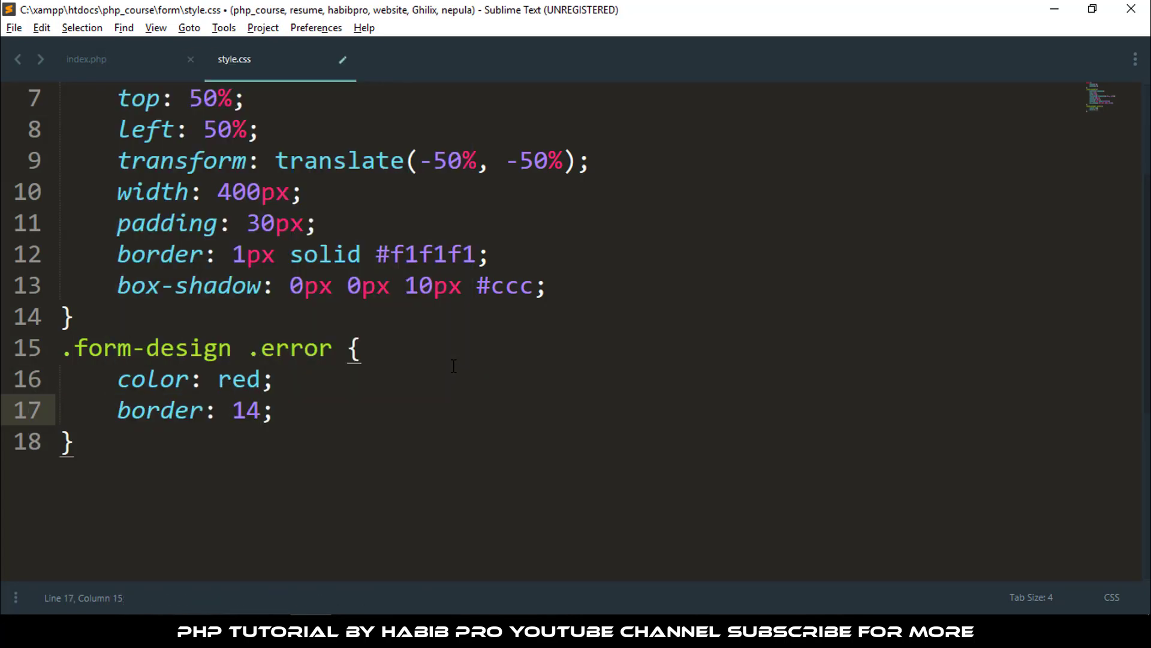
pyautogui.press('BackSpace')
pyautogui.press('BackSpace')
pyautogui.write('2px s')
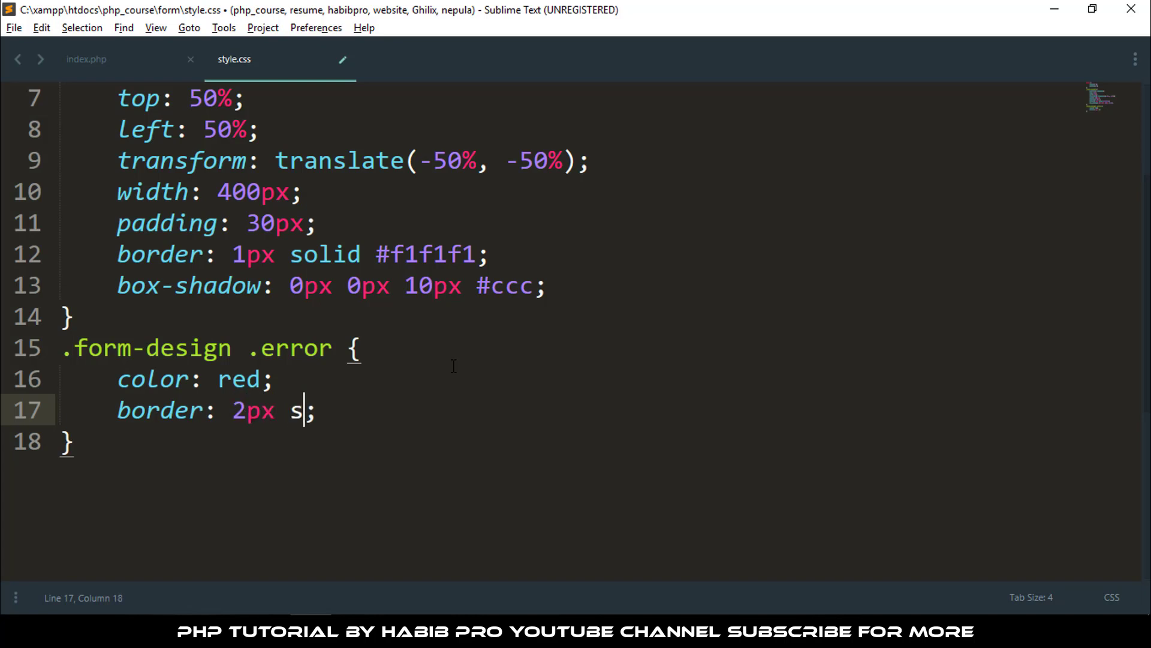
pyautogui.write('olid #')
pyautogui.press('BackSpace')
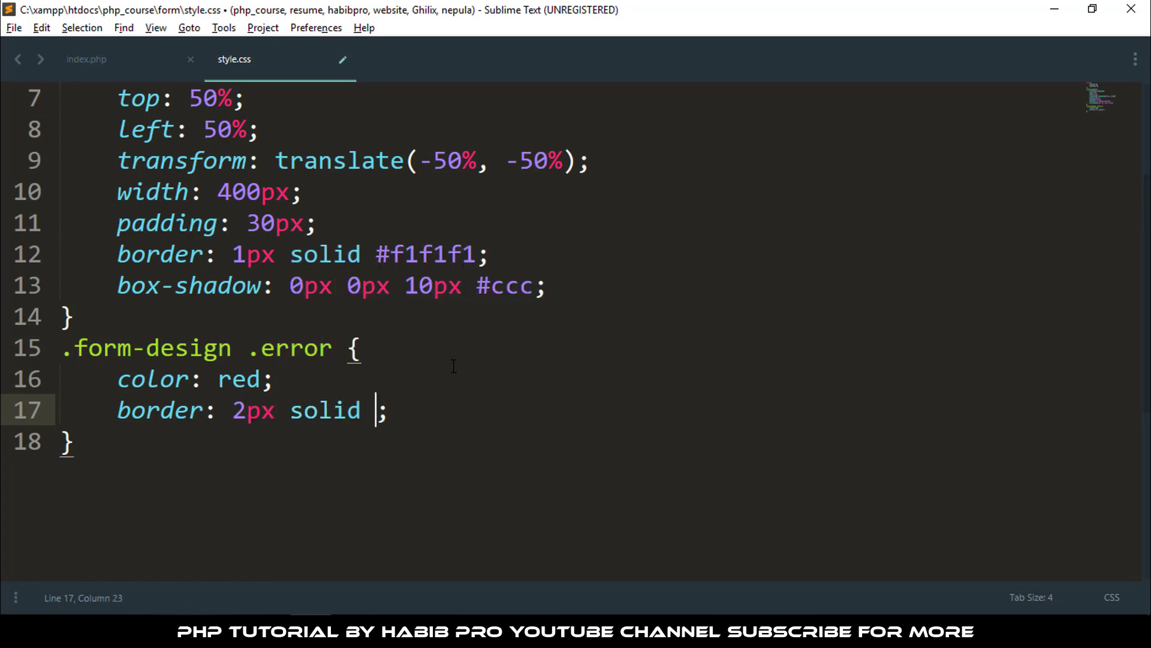
pyautogui.write('red')
pyautogui.hotkey('ctrl', 's')
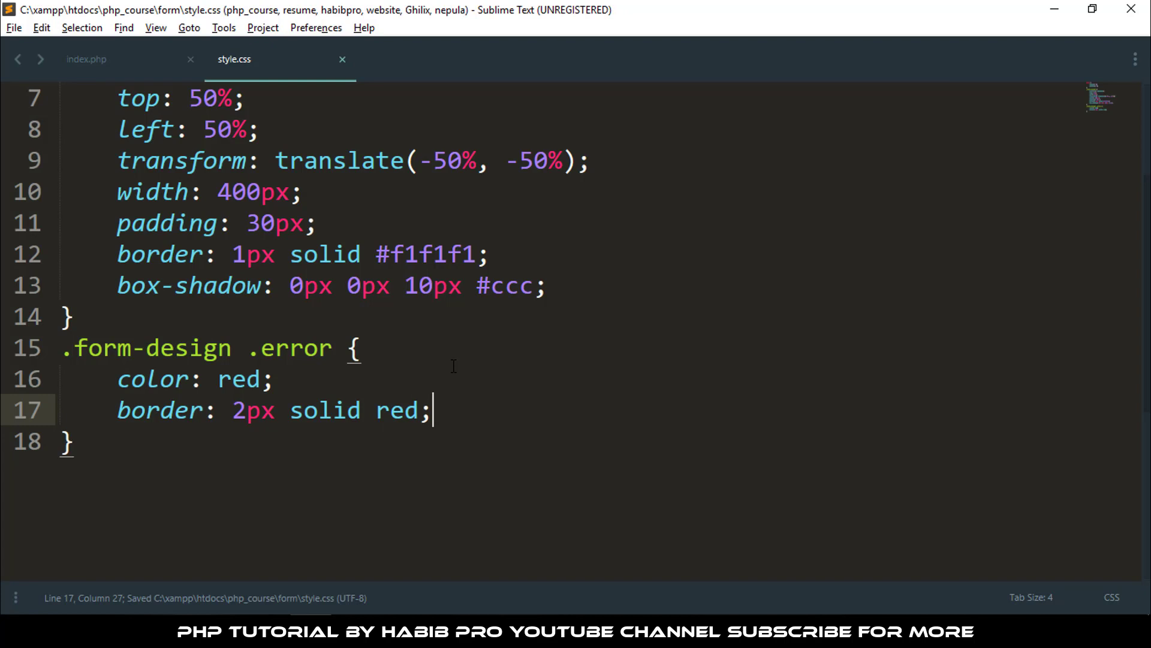
# Step: Add padding: 5px 15px to the error rule, save, and reload Firefox
pyautogui.press('Return')
pyautogui.write('padding')
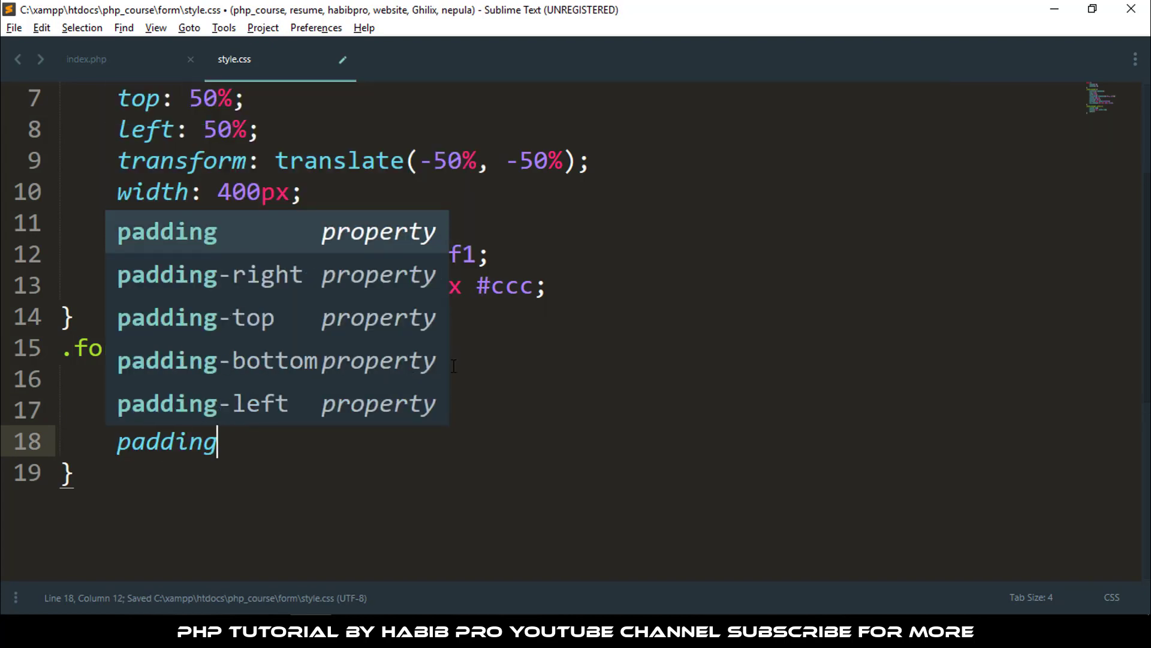
pyautogui.press('Tab')
pyautogui.write('5px ')
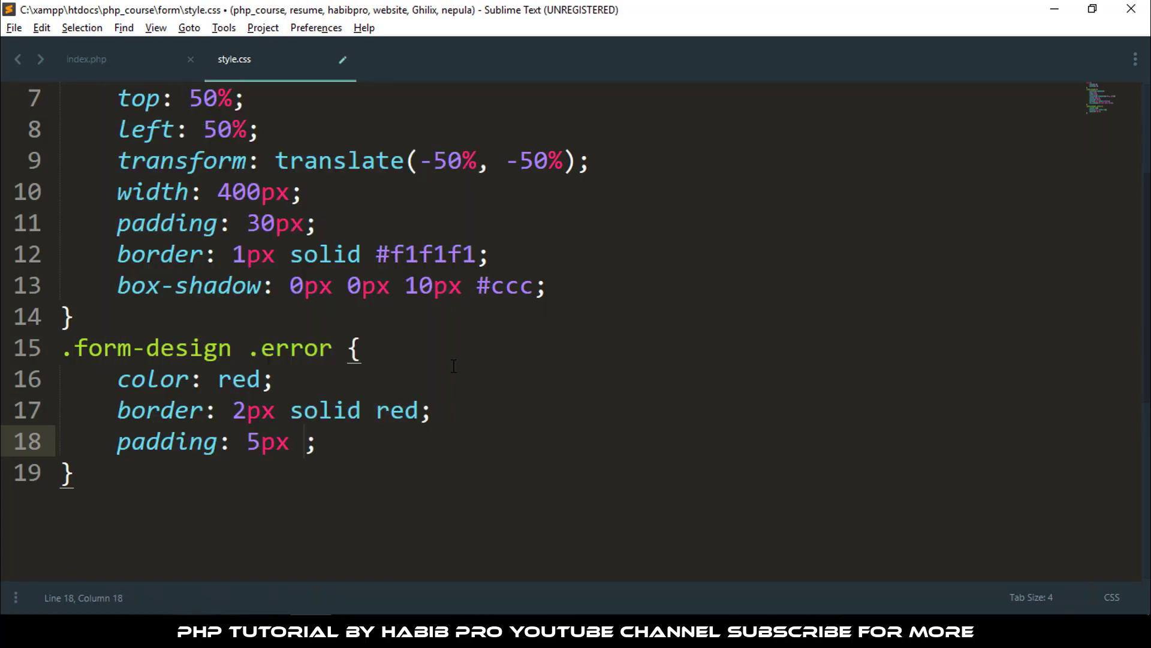
pyautogui.write('15o')
pyautogui.press('BackSpace')
pyautogui.write('px')
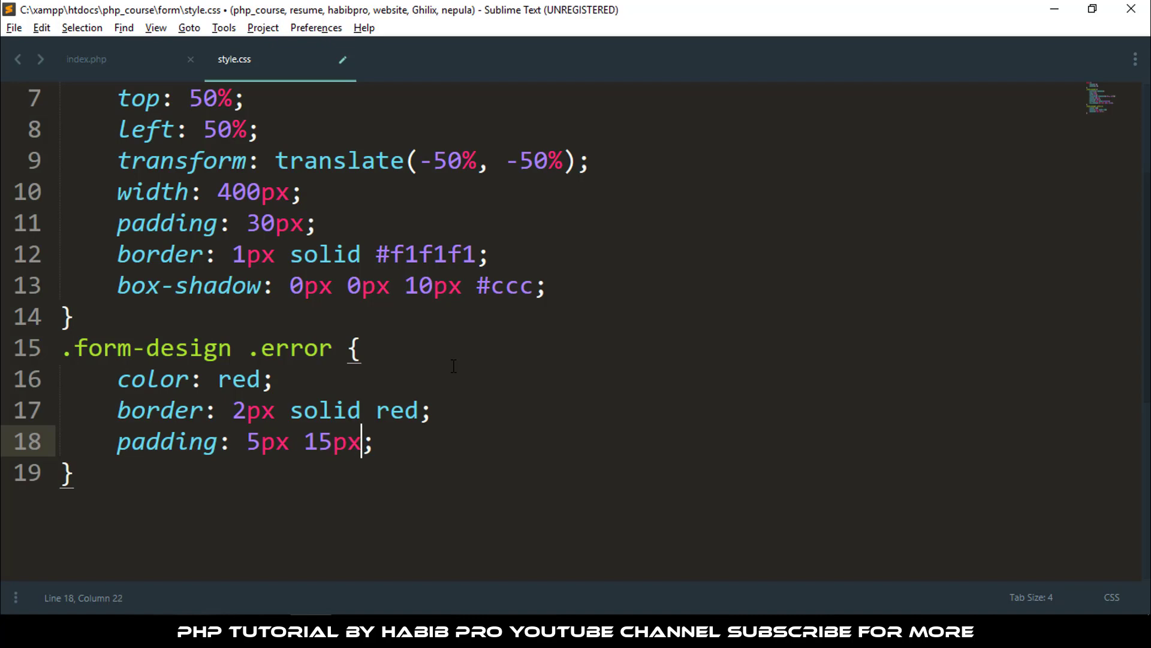
pyautogui.hotkey('ctrl', 's')
pyautogui.hotkey('alt', 'Tab')
pyautogui.press('F5')
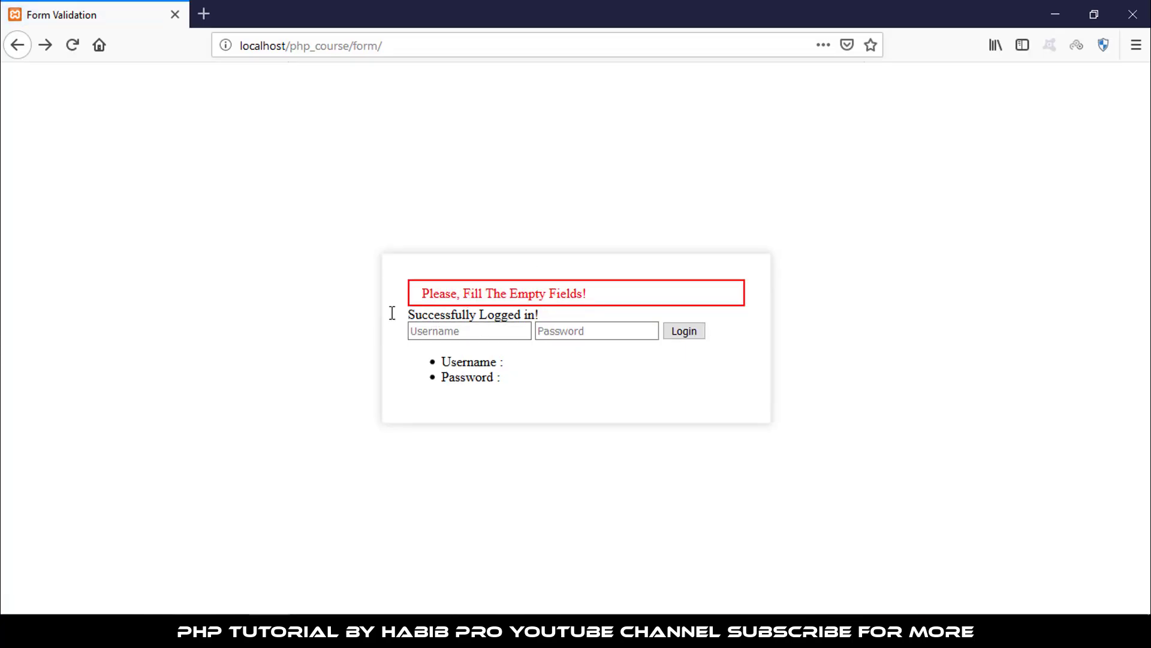
pyautogui.hotkey('alt', 'Tab')
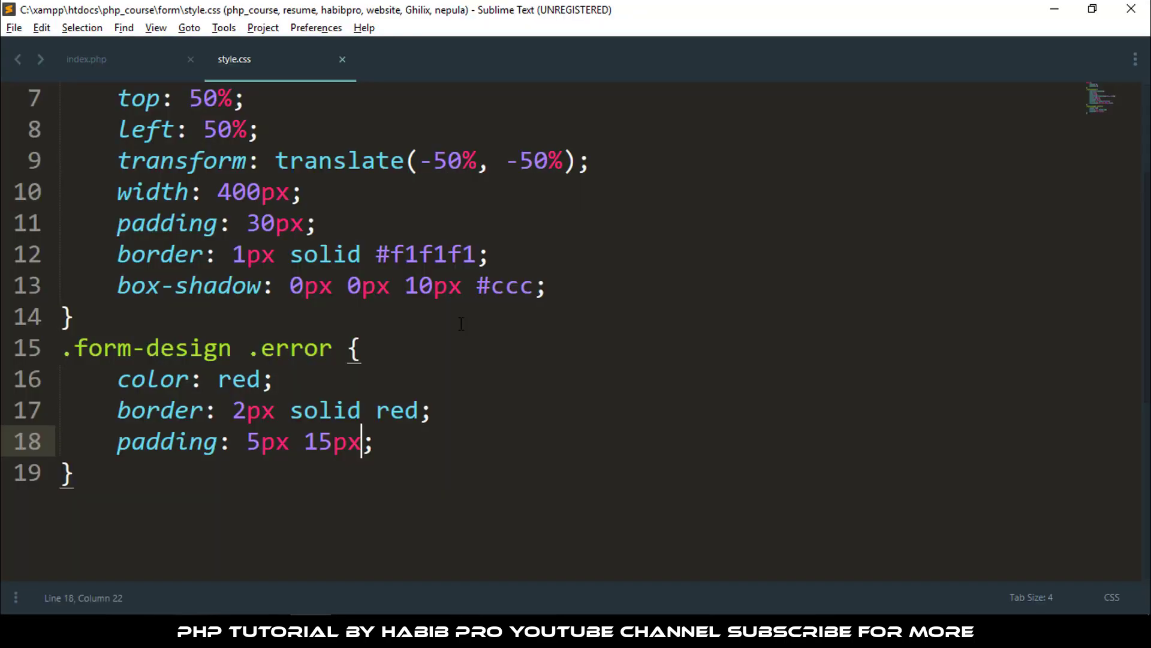
# Step: Change the error border width from 2px to 1px and check the page
pyautogui.click(247, 410)
pyautogui.press('BackSpace')
pyautogui.write('1')
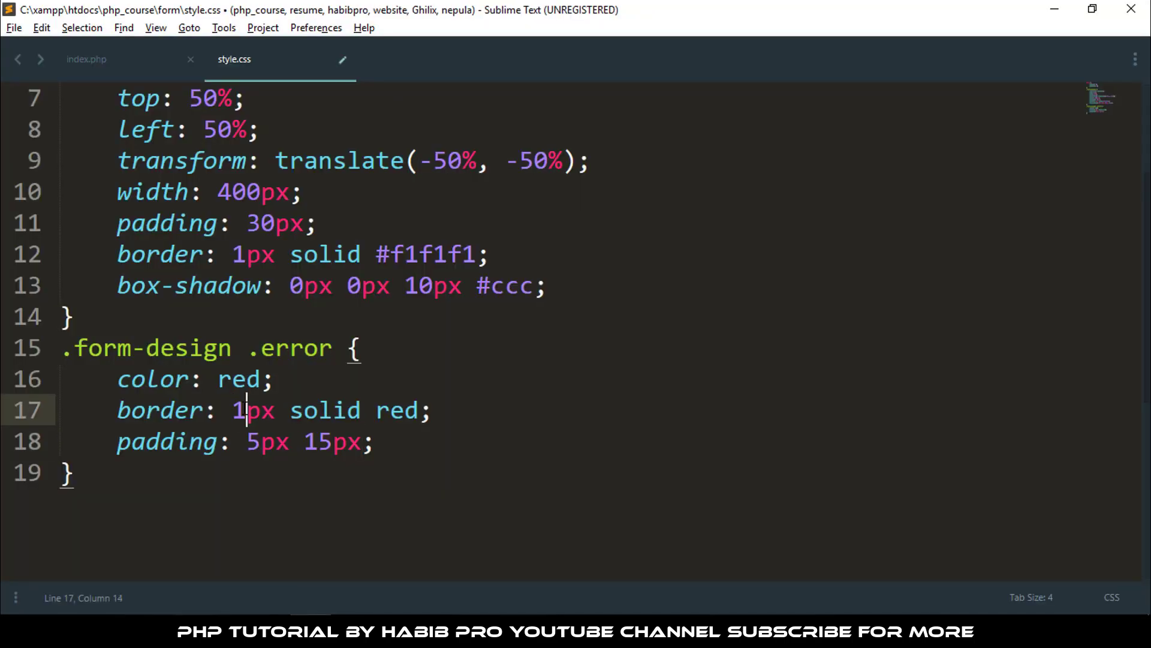
pyautogui.hotkey('ctrl', 's')
pyautogui.hotkey('alt', 'Tab')
pyautogui.press('F5')
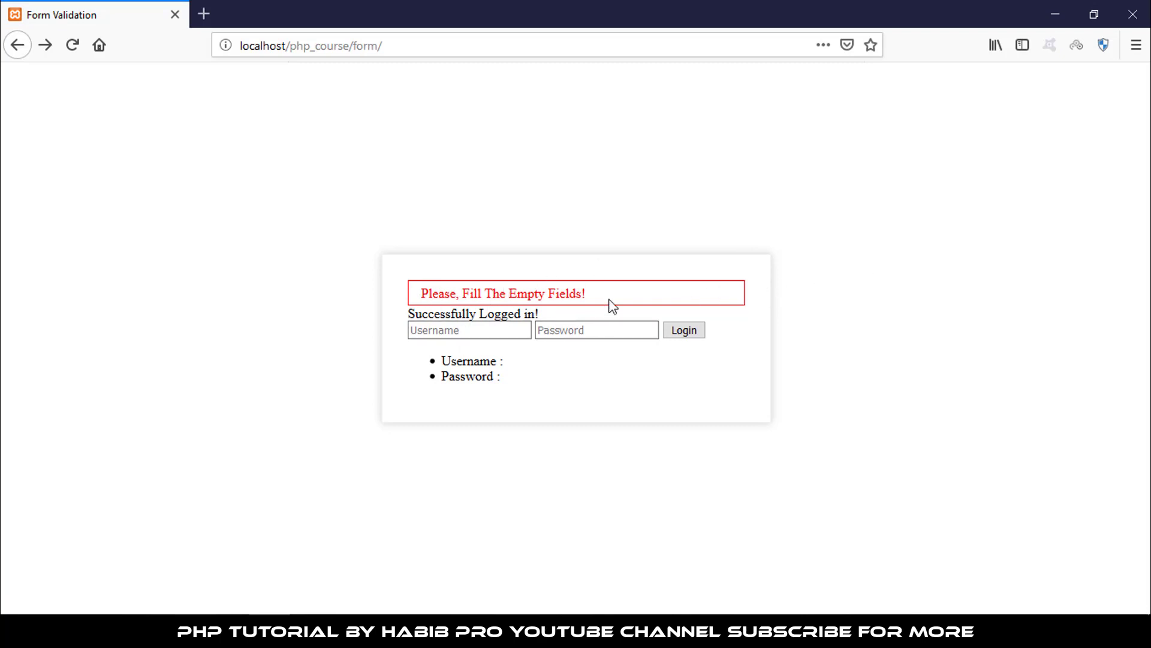
pyautogui.moveTo(587, 294); pyautogui.dragTo(396, 297)
pyautogui.click(675, 311)
pyautogui.hotkey('alt', 'Tab')
pyautogui.scroll(-1, 183, 297)
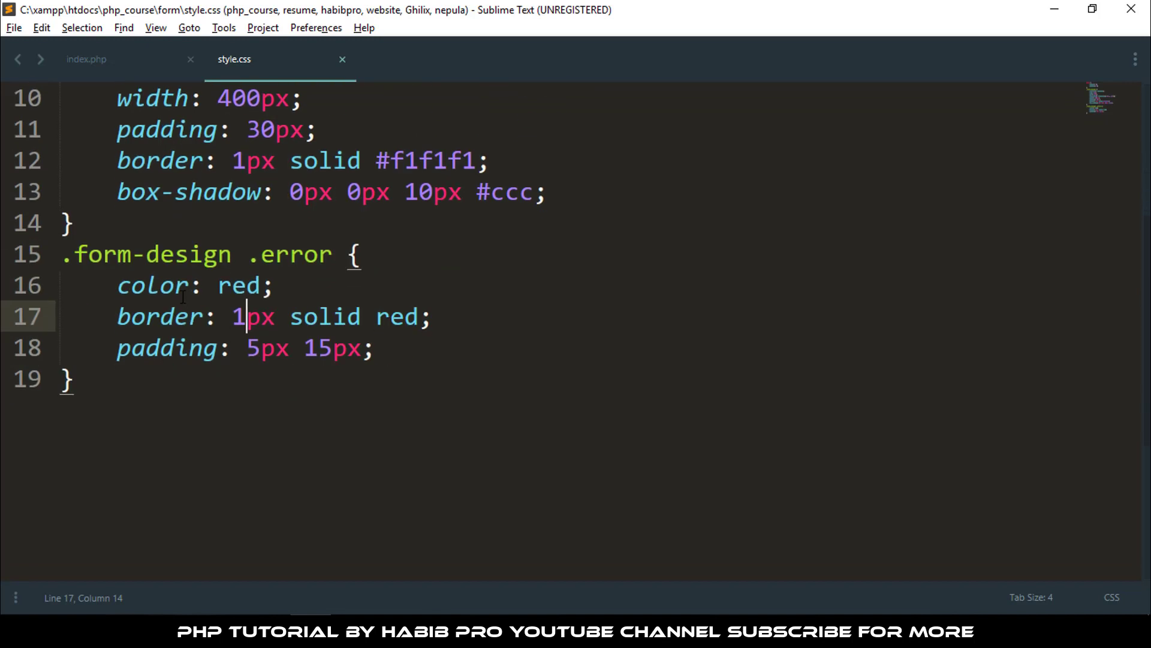
# Step: Duplicate the error rule below itself, rename it .success, and save
pyautogui.moveTo(124, 378); pyautogui.dragTo(61, 255)
pyautogui.hotkey('ctrl', 'c')
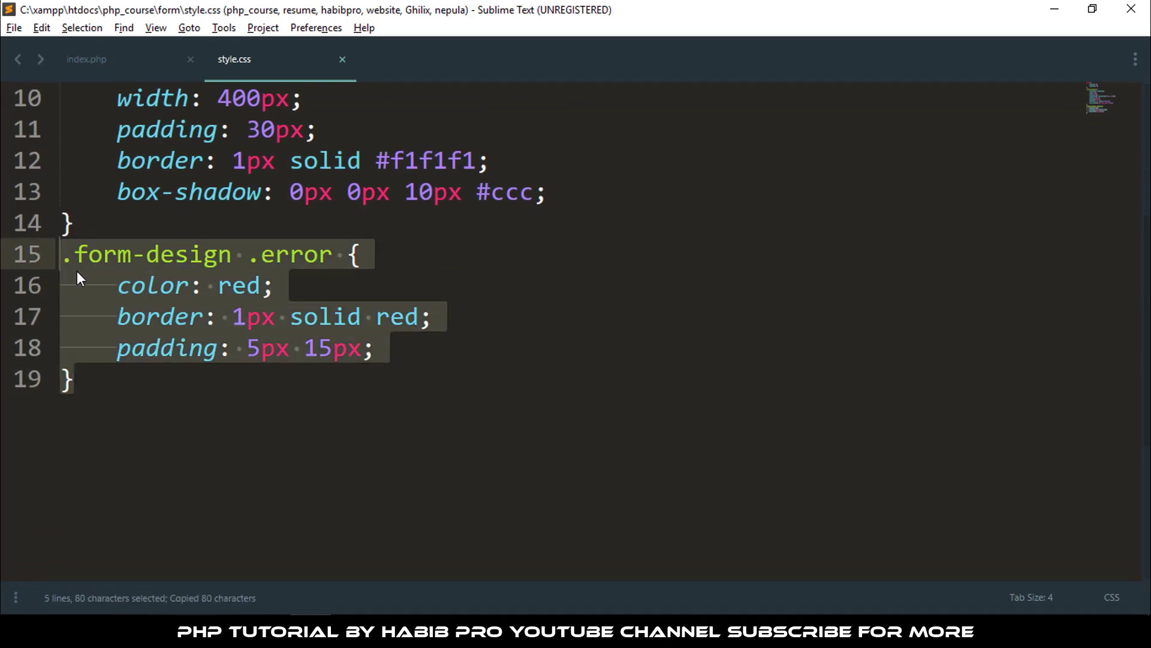
pyautogui.click(103, 378)
pyautogui.press('Return')
pyautogui.hotkey('ctrl', 'v')
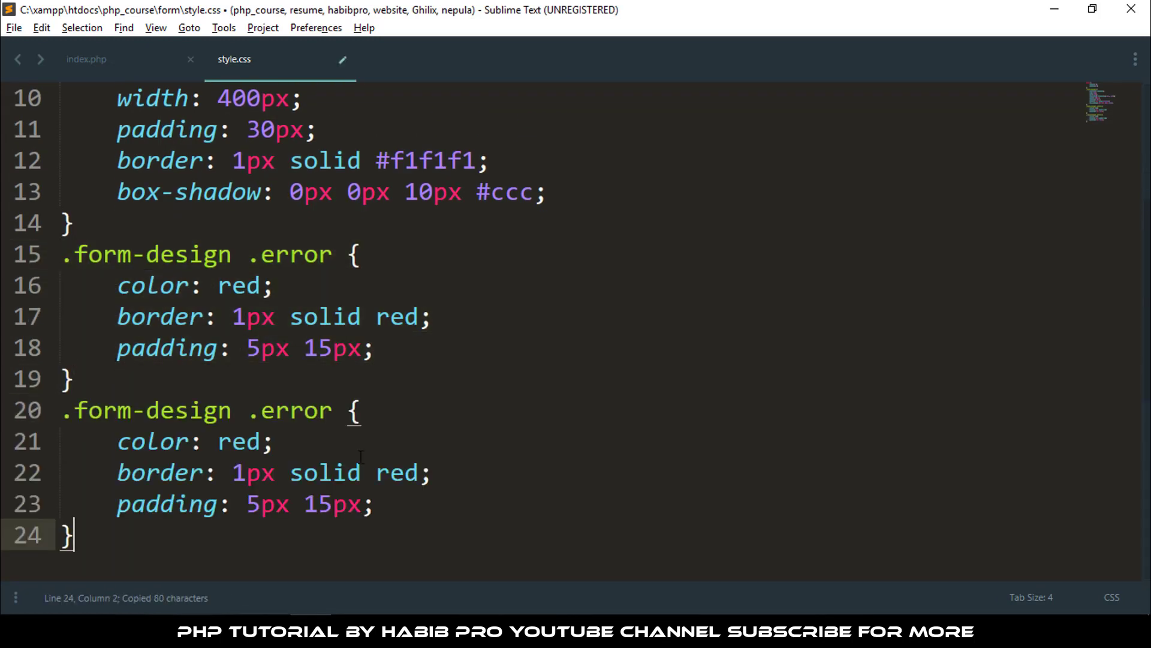
pyautogui.doubleClick(277, 411)
pyautogui.moveTo(296, 410)
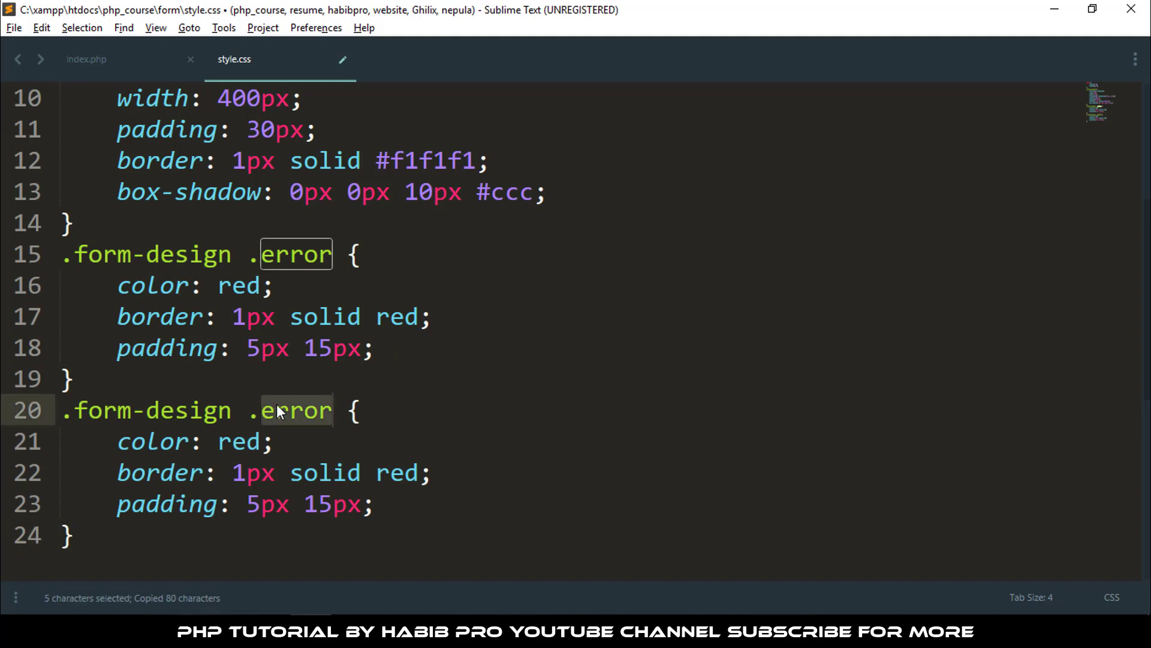
pyautogui.write('success')
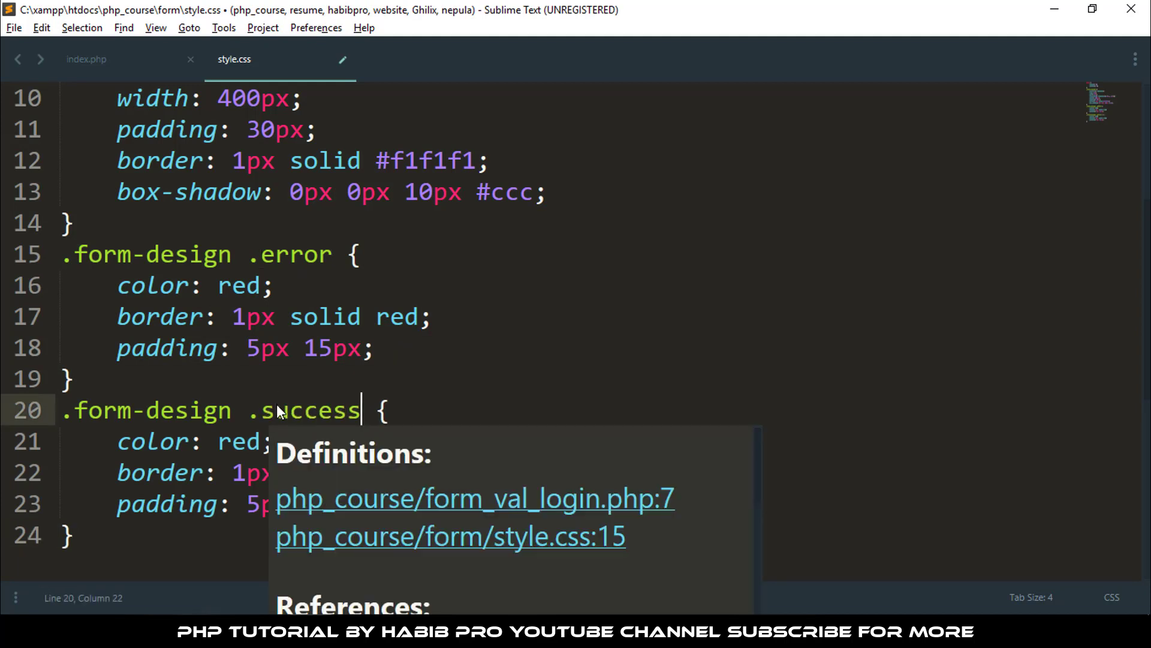
pyautogui.hotkey('ctrl', 's')
# Step: Change both red values in .success to green, save, and reload Firefox
pyautogui.click(247, 441)
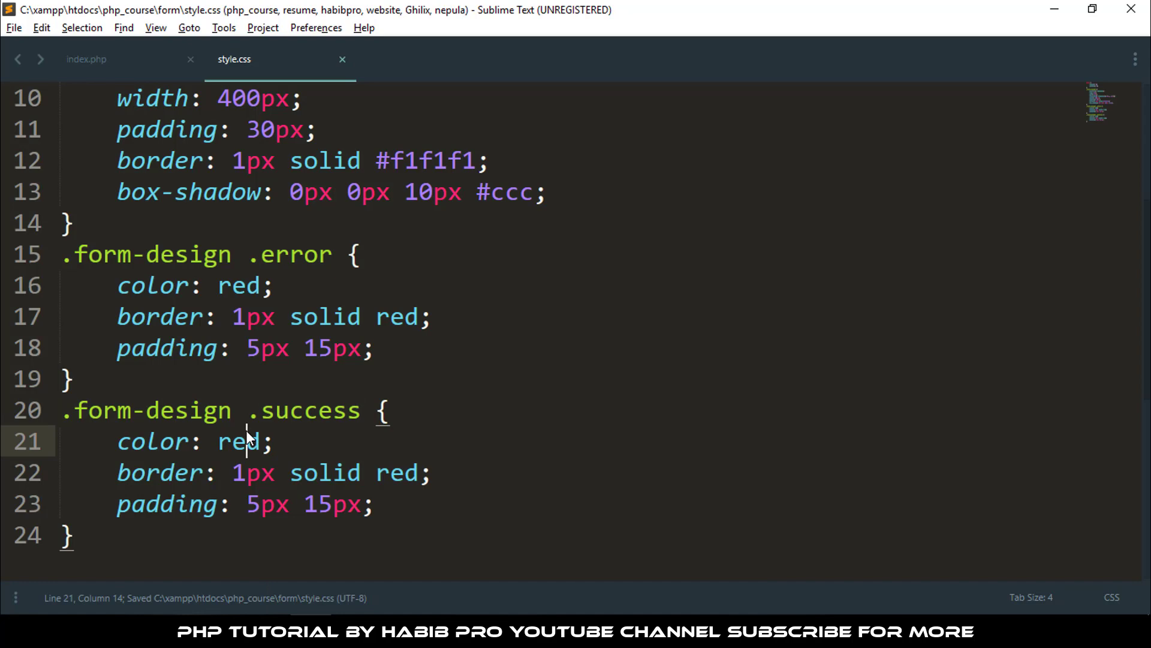
pyautogui.doubleClick(235, 442)
pyautogui.hotkey('ctrl', 'd')
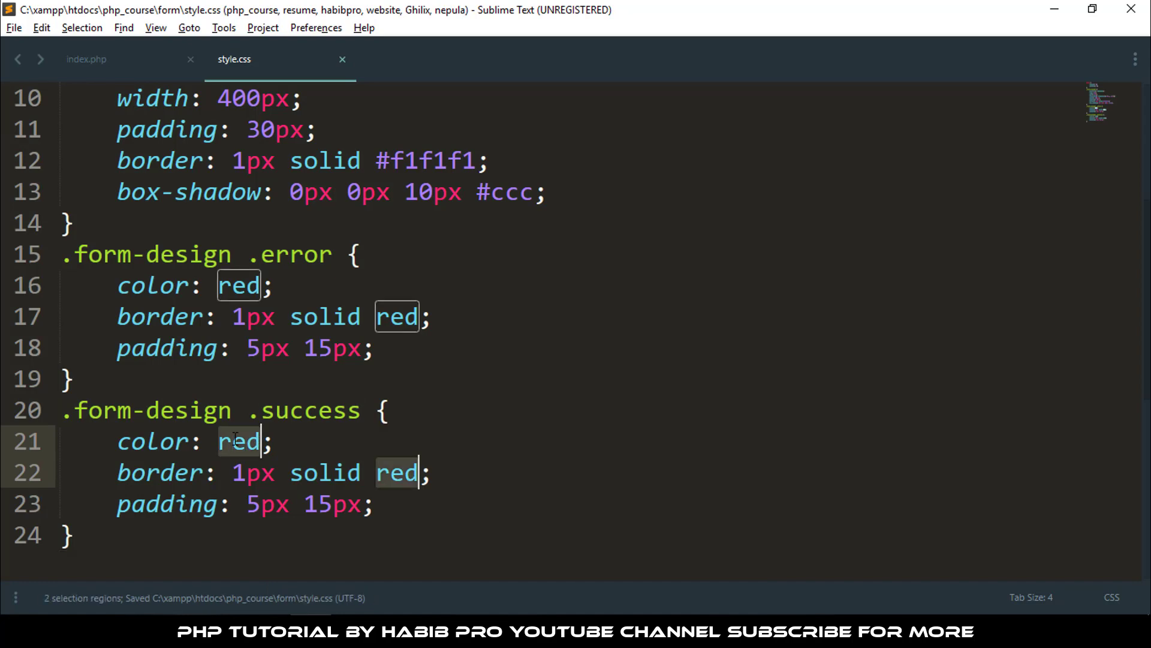
pyautogui.write('green')
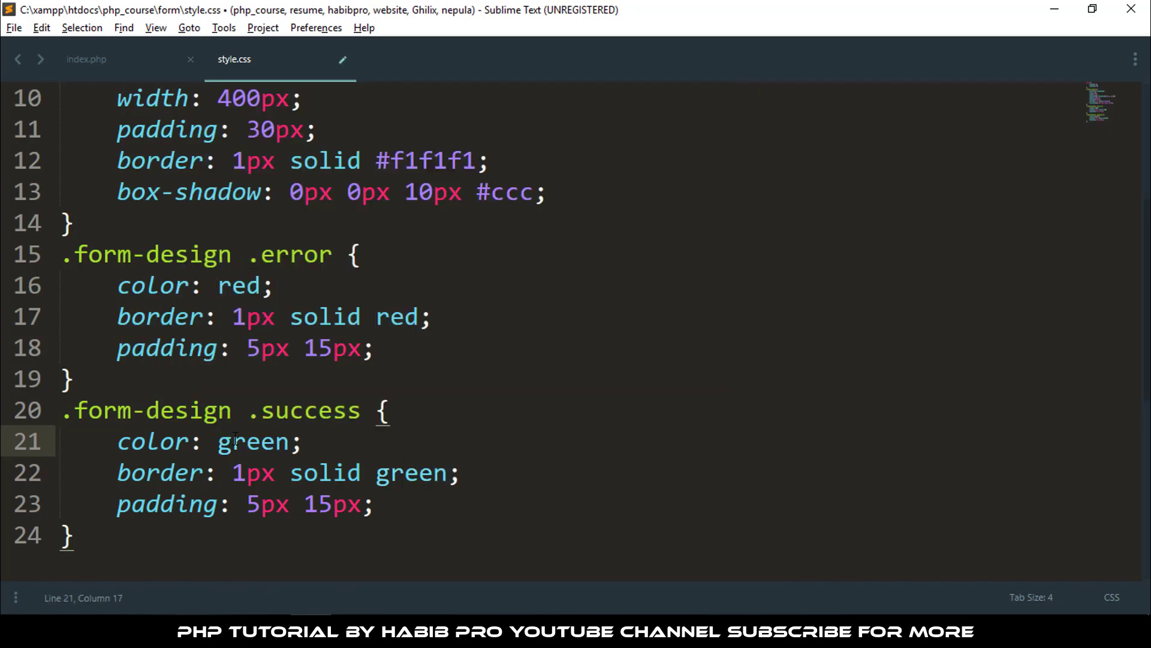
pyautogui.hotkey('ctrl', 's')
pyautogui.hotkey('alt', 'Tab')
pyautogui.press('F5')
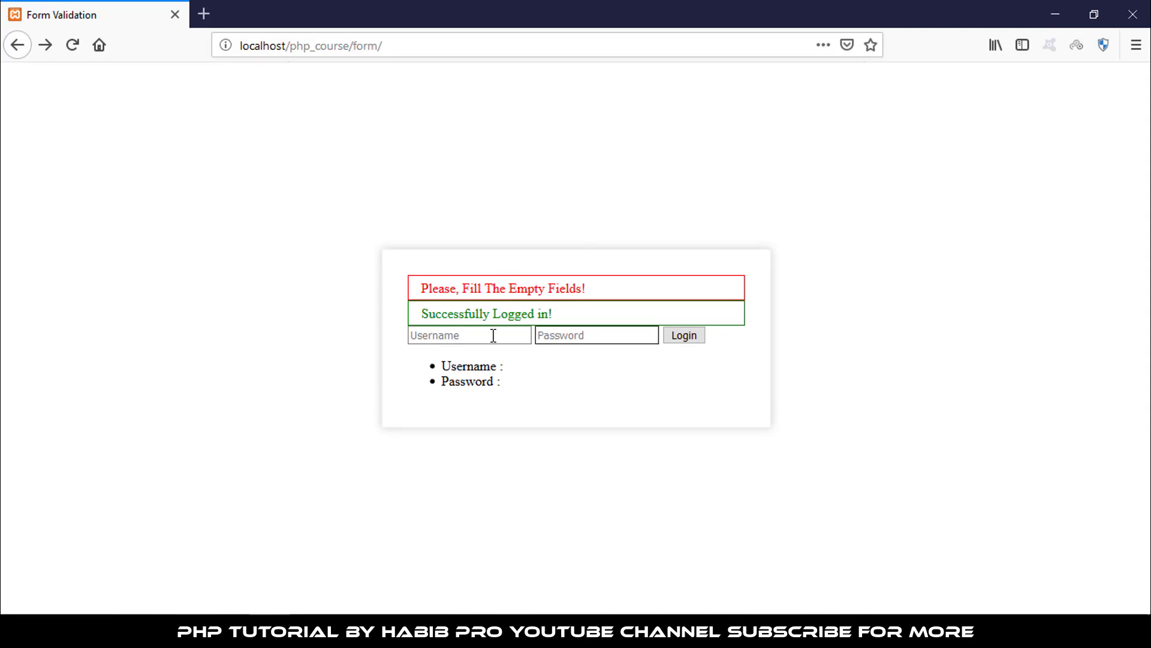
pyautogui.hotkey('alt', 'Tab')
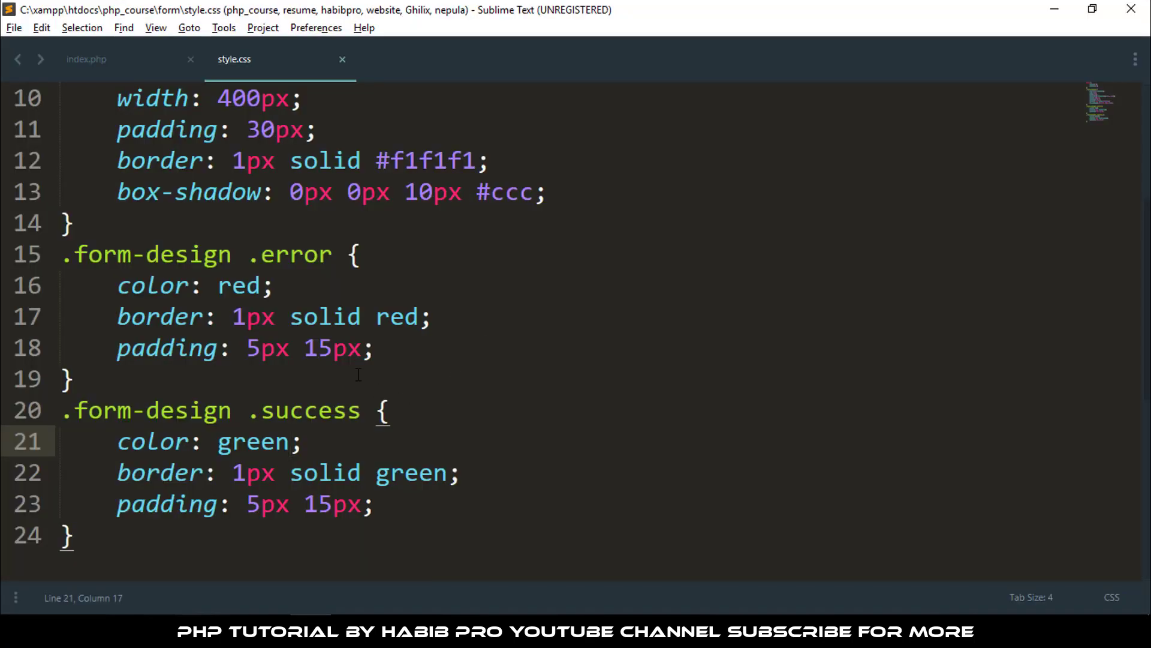
# Step: Add margin-bottom: 10px to the error rule, save, and reload Firefox
pyautogui.click(393, 349)
pyautogui.press('Return')
pyautogui.write('marg')
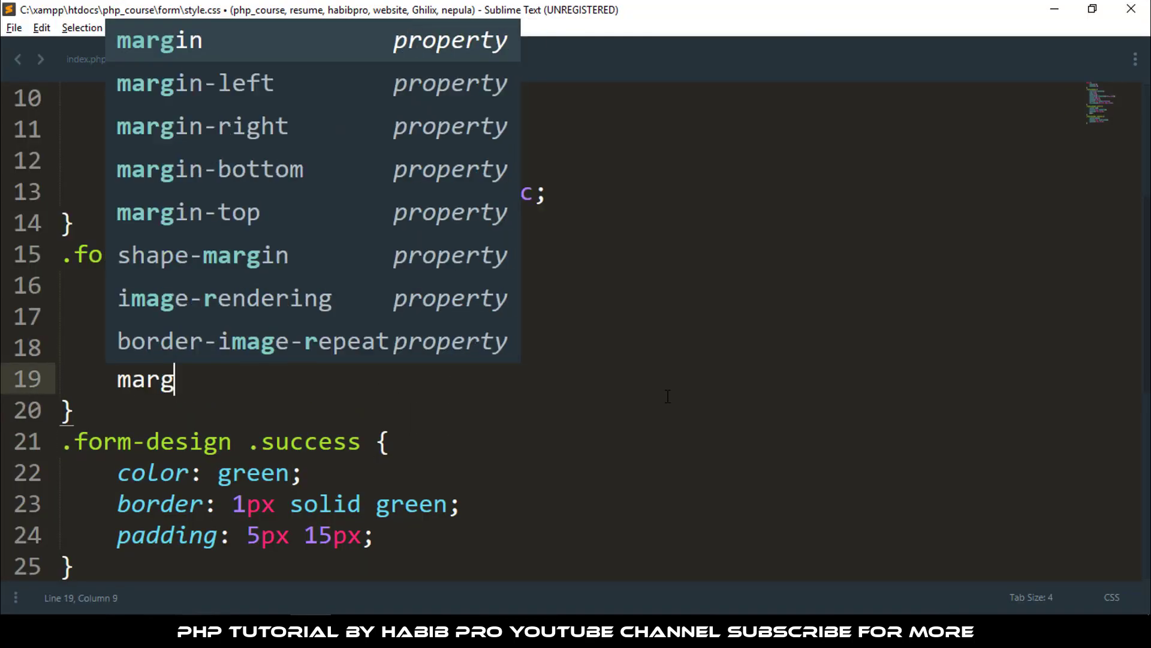
pyautogui.write('in-bottom')
pyautogui.press('Return')
pyautogui.write('10px;')
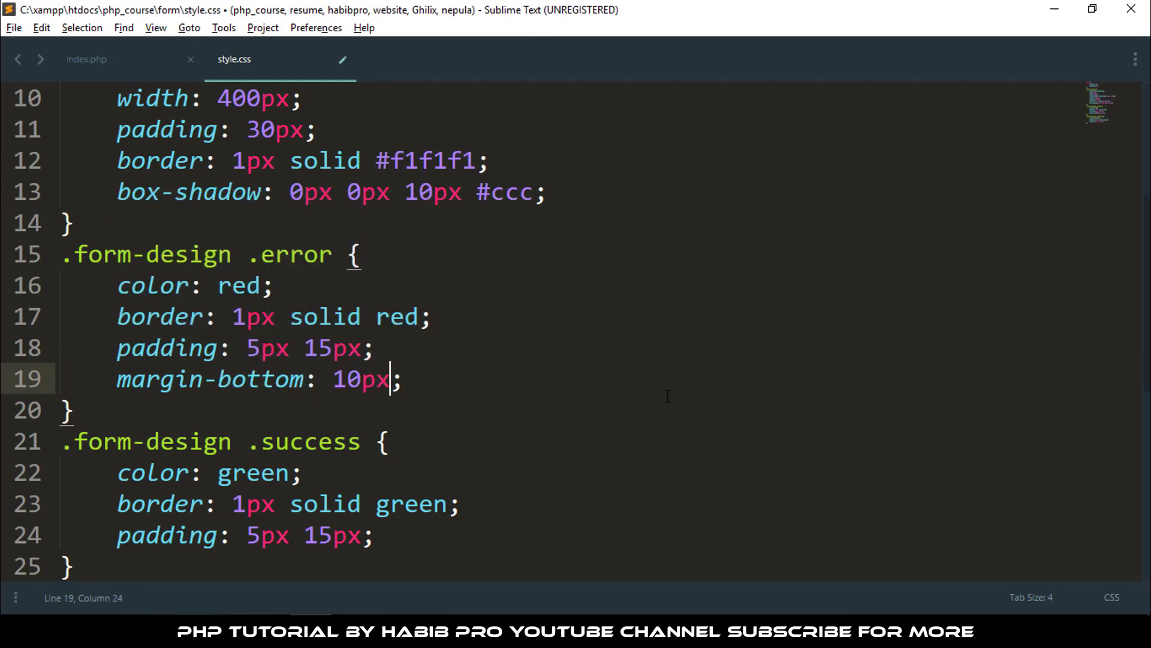
pyautogui.hotkey('ctrl', 's')
pyautogui.hotkey('alt', 'Tab')
pyautogui.press('F5')
pyautogui.hotkey('alt', 'Tab')
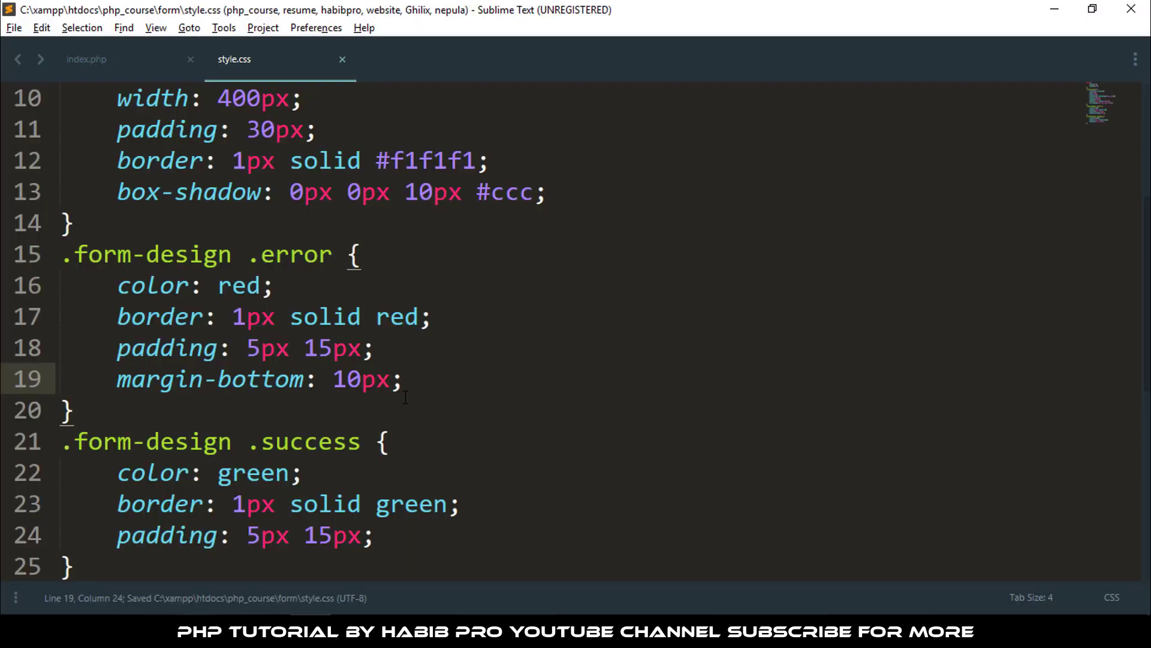
# Step: Copy the margin-bottom line into the success rule, save, and reload Firefox
pyautogui.hotkey('ctrl', 'c')
pyautogui.click(393, 566)
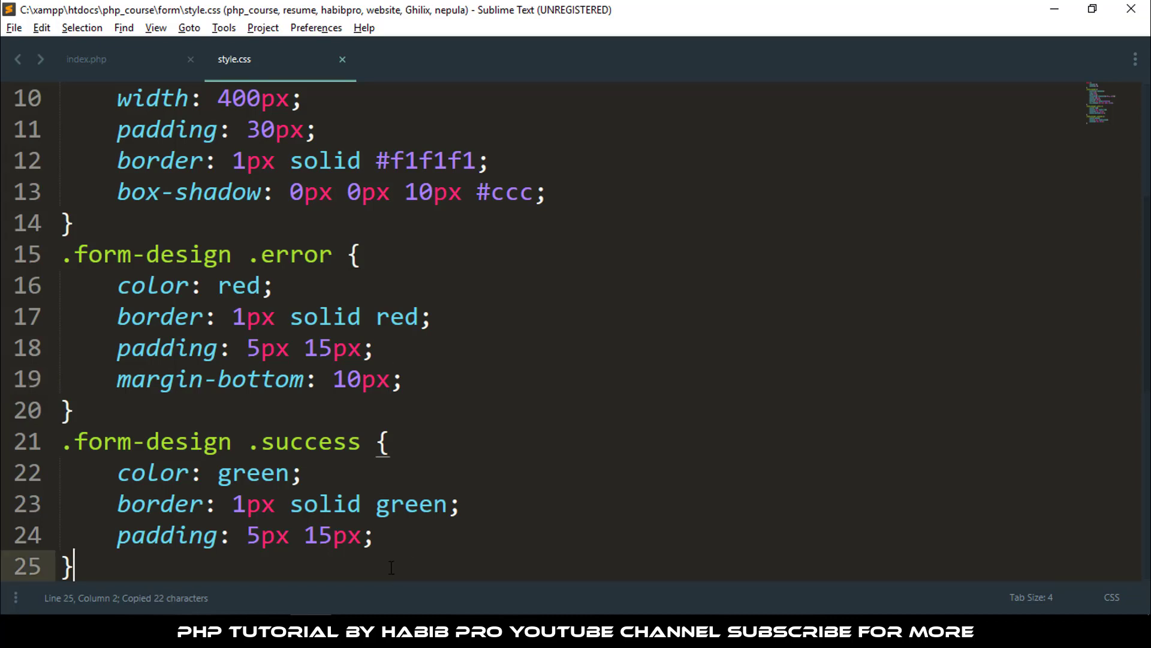
pyautogui.hotkey('ctrl', 'v')
pyautogui.hotkey('ctrl', 's')
pyautogui.hotkey('alt', 'Tab')
pyautogui.press('F5')
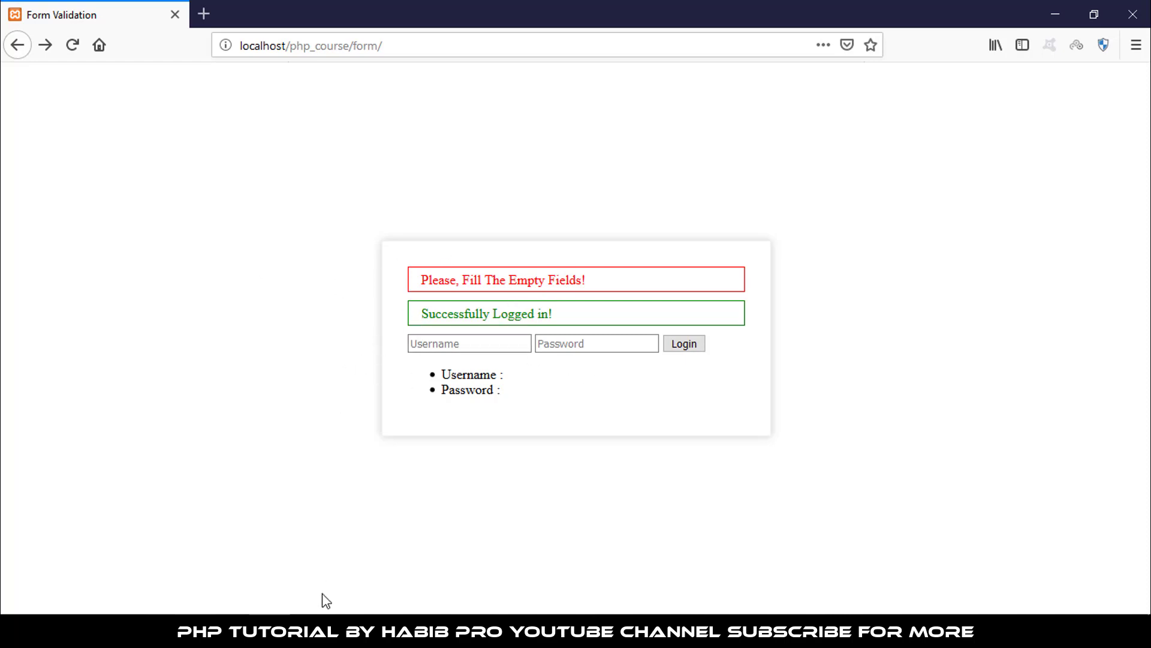
pyautogui.click(305, 630)
pyautogui.scroll(-1, 277, 473)
pyautogui.scroll(-4, 277, 473)
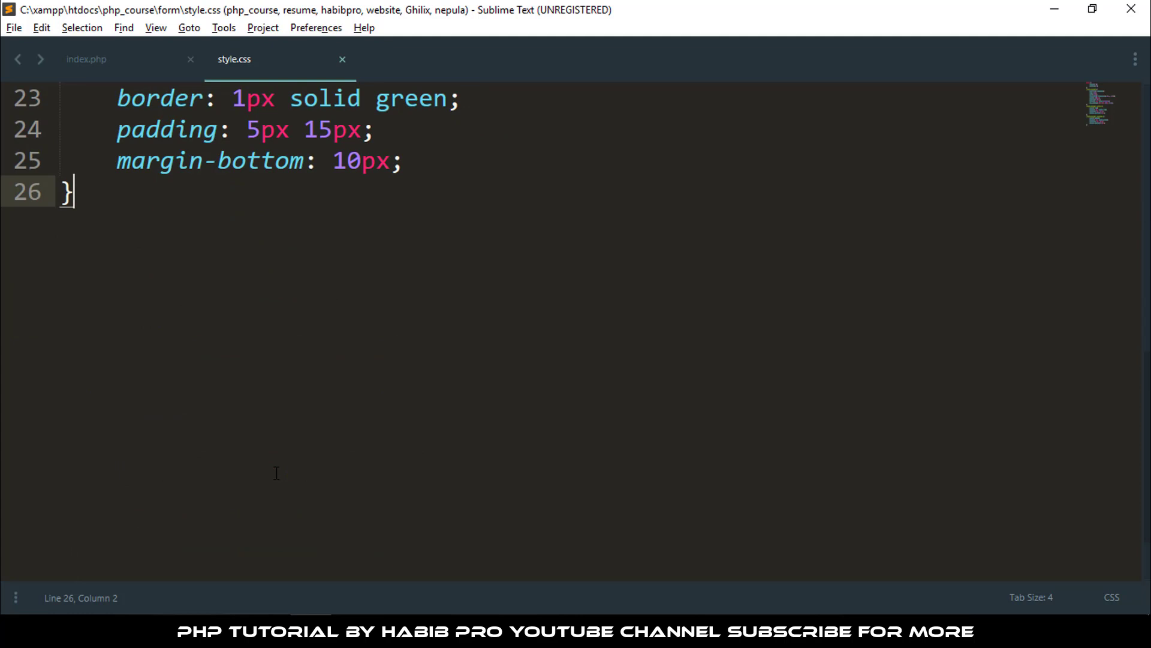
# Step: Start a .form-design form input rule with width: 100% and save
pyautogui.press('Return')
pyautogui.write('.')
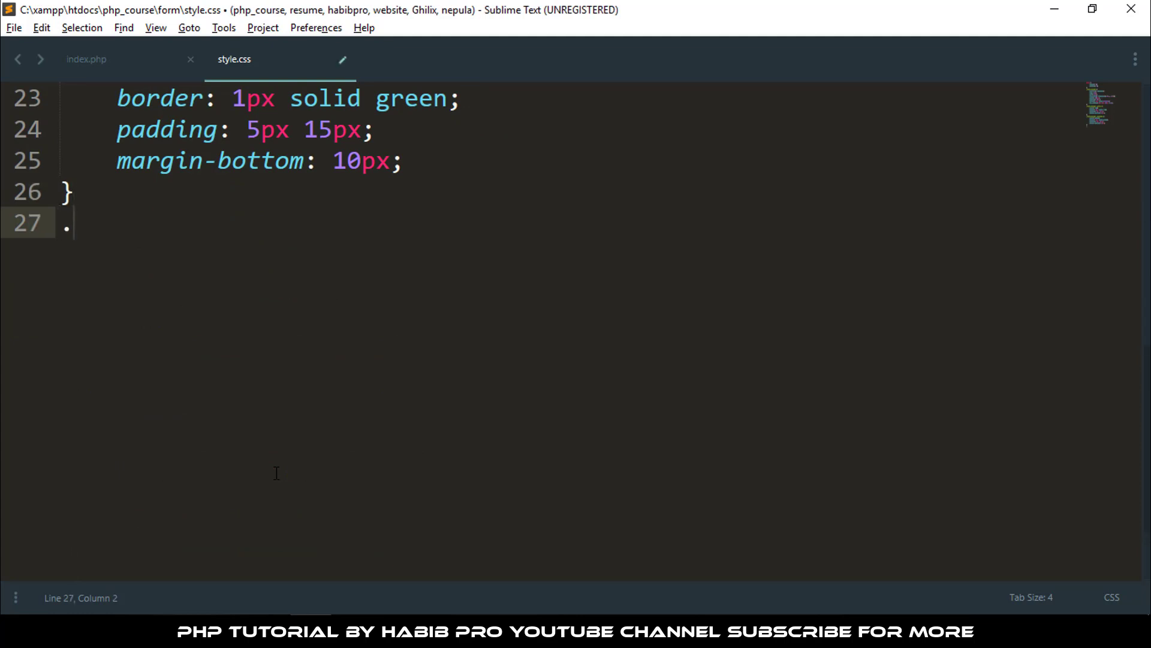
pyautogui.scroll(1, 277, 468)
pyautogui.scroll(2, 280, 465)
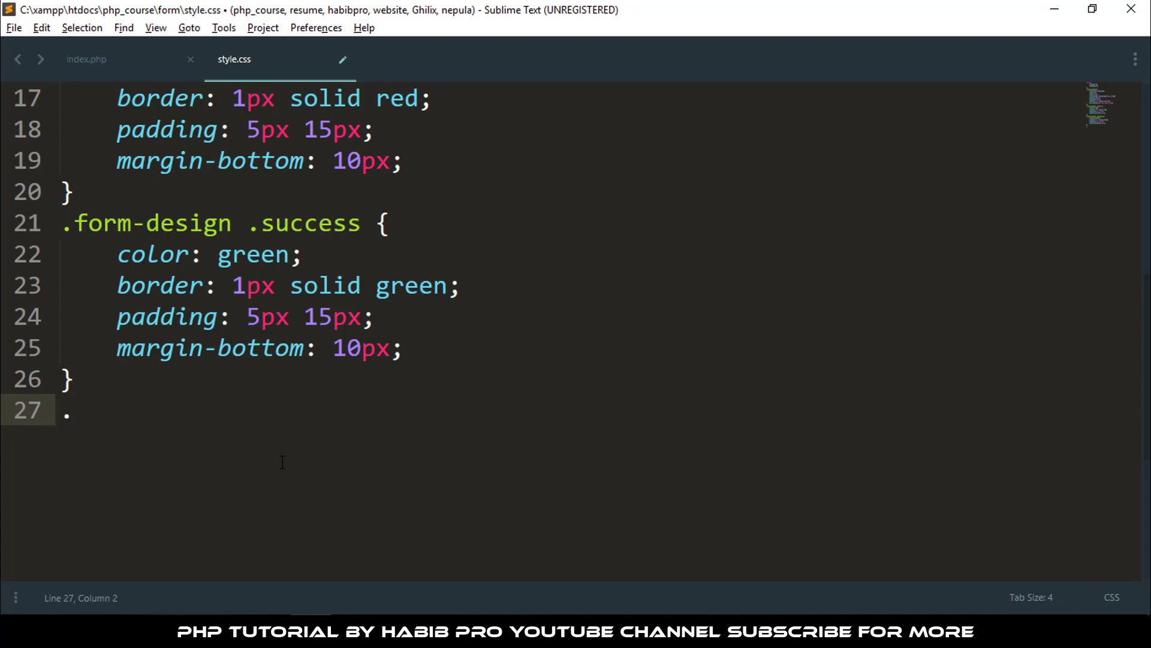
pyautogui.write('form')
pyautogui.write('-design ')
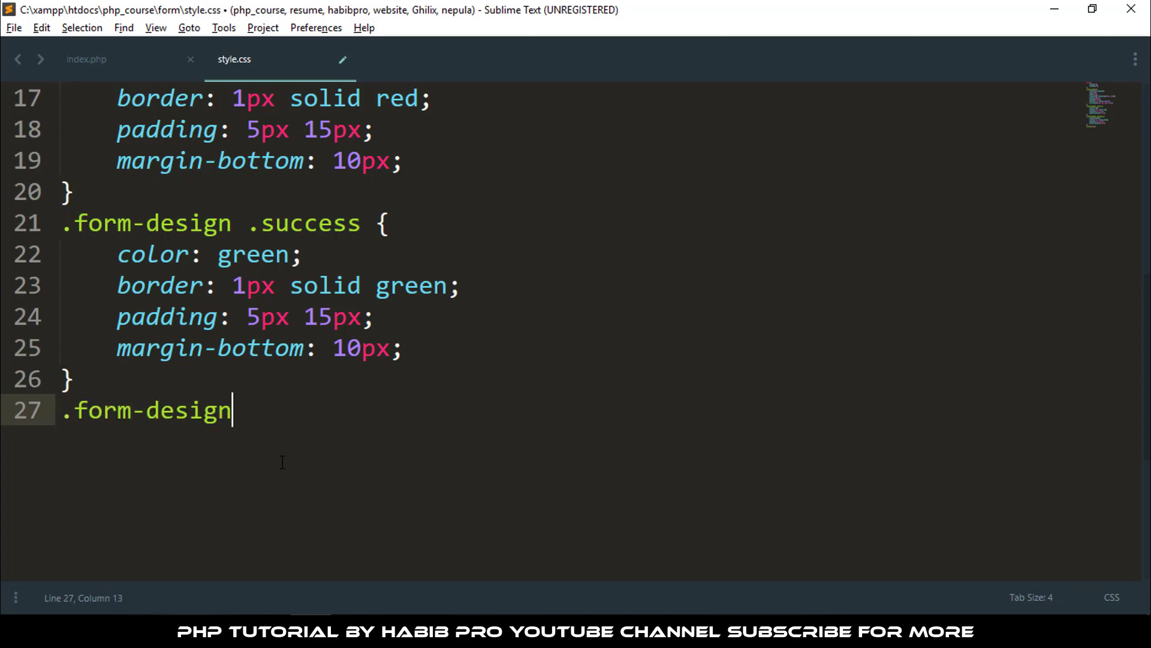
pyautogui.write('form i')
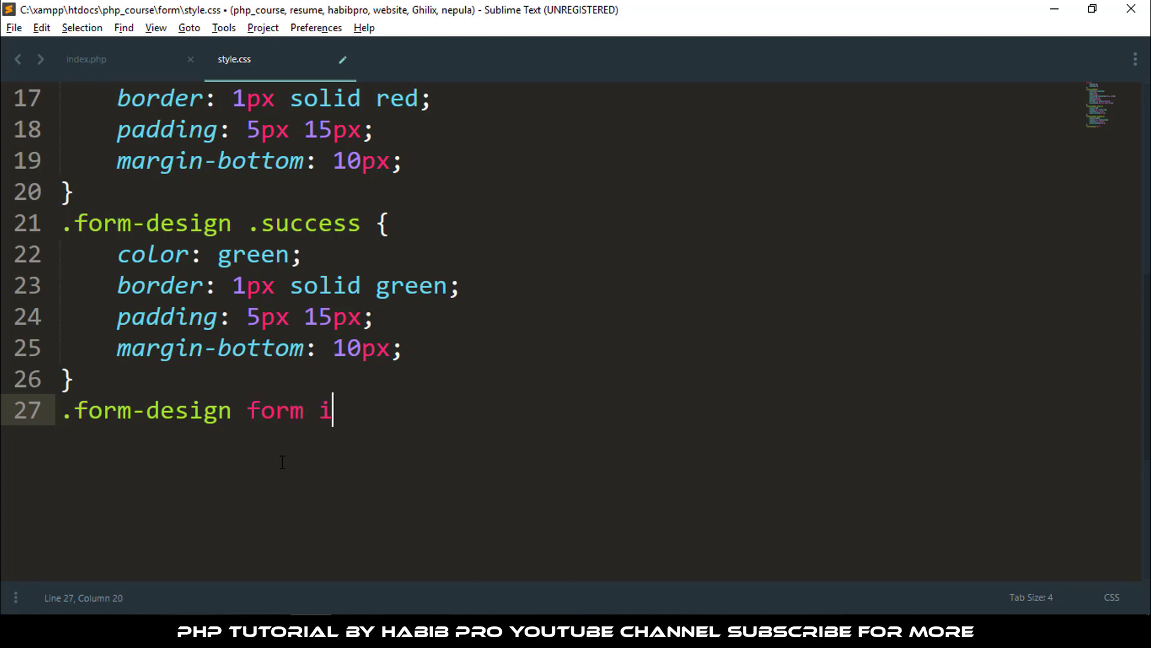
pyautogui.write('nput {')
pyautogui.press('Return')
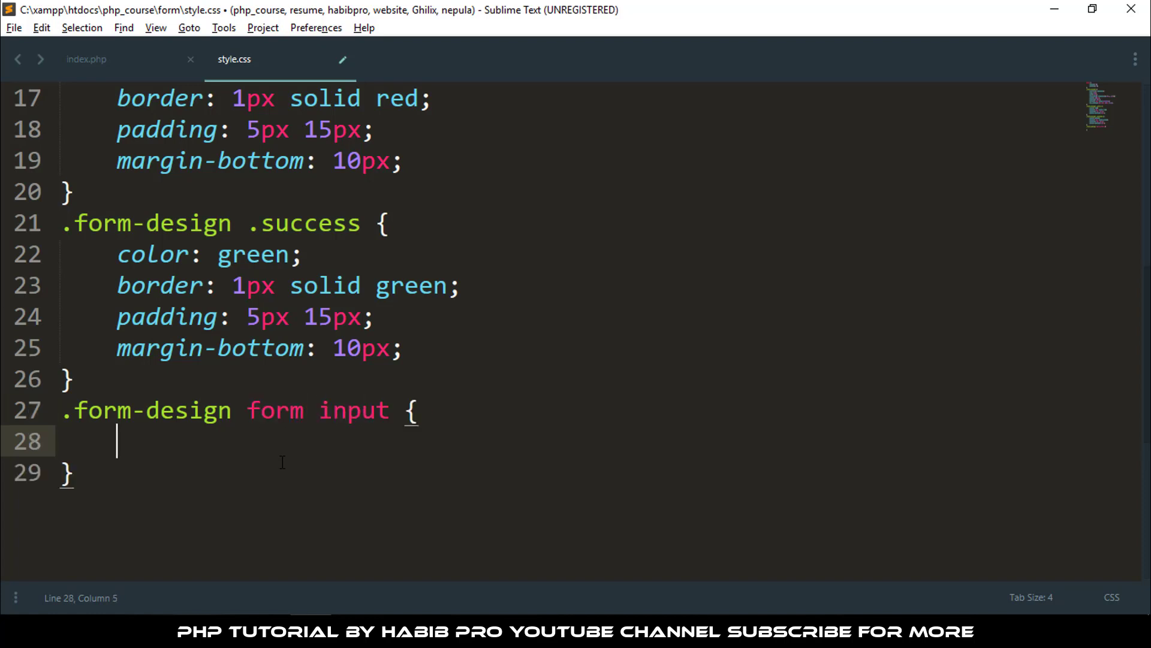
pyautogui.hotkey('ctrl', 's')
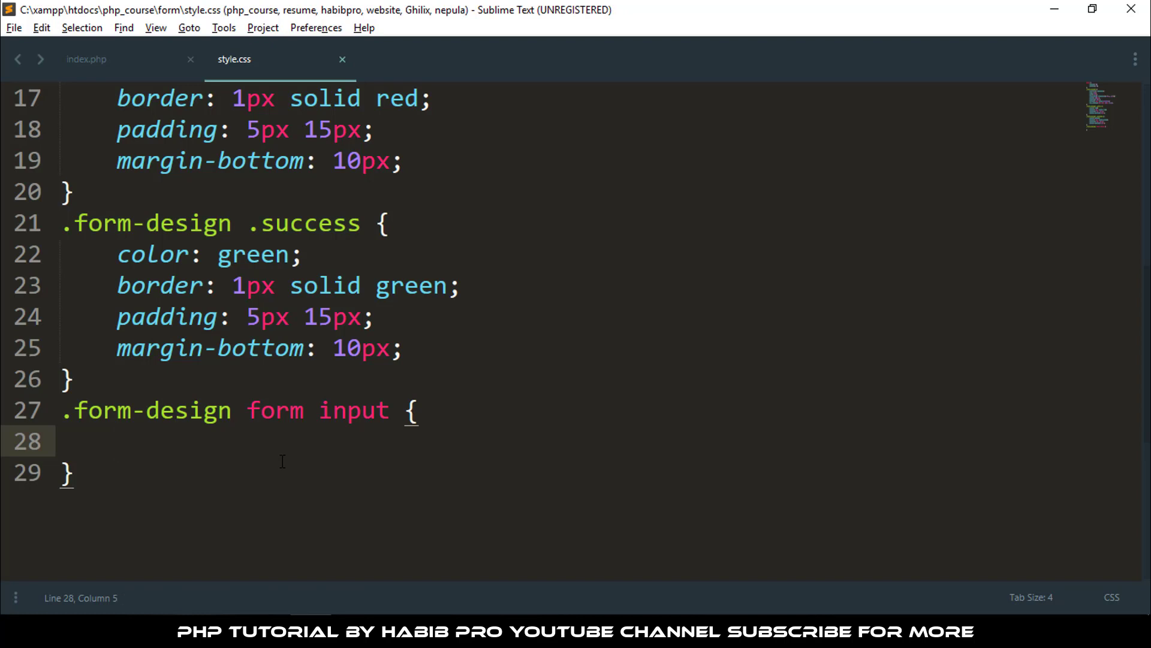
pyautogui.write('widht')
pyautogui.press('BackSpace')
pyautogui.press('BackSpace')
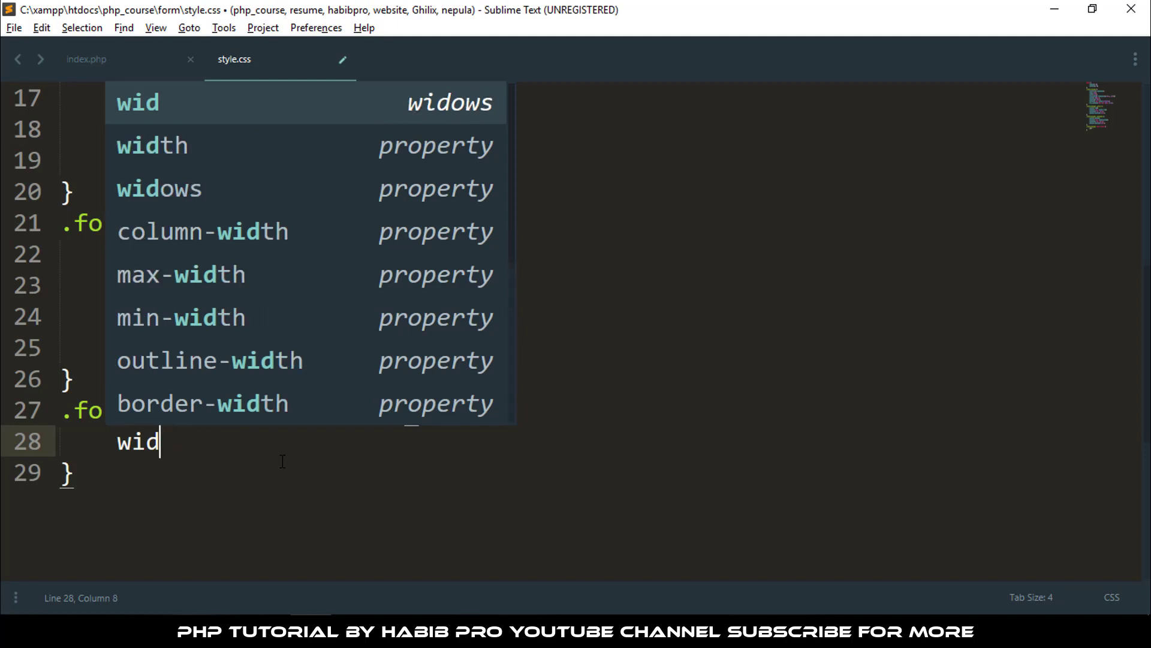
pyautogui.write('th')
pyautogui.press('Return')
pyautogui.write('100')
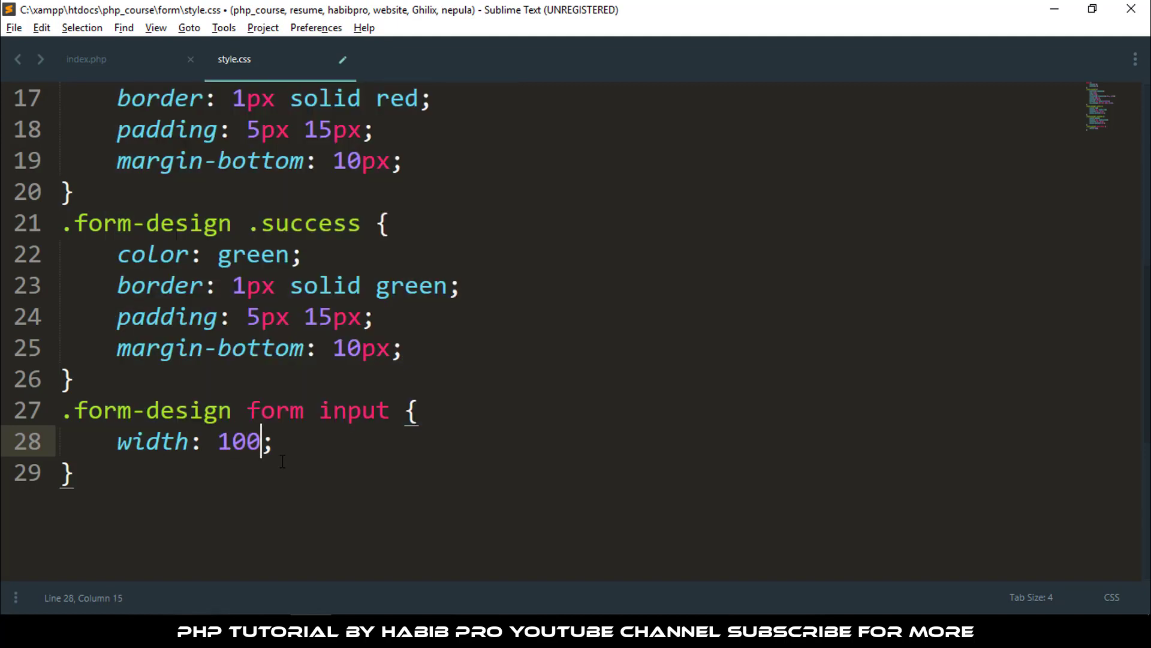
pyautogui.write('%')
pyautogui.press('End')
pyautogui.hotkey('ctrl', 's')
# Step: Add height: 36px to the input rule and reload the login page
pyautogui.press('Return')
pyautogui.write('h')
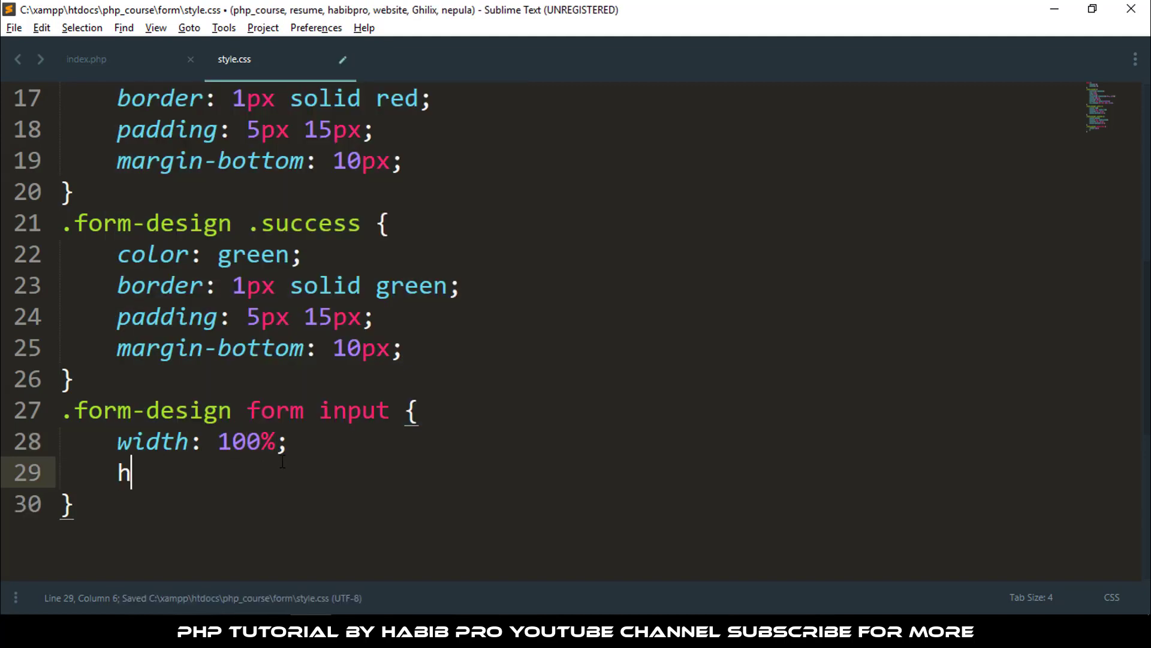
pyautogui.write('eight')
pyautogui.press('Return')
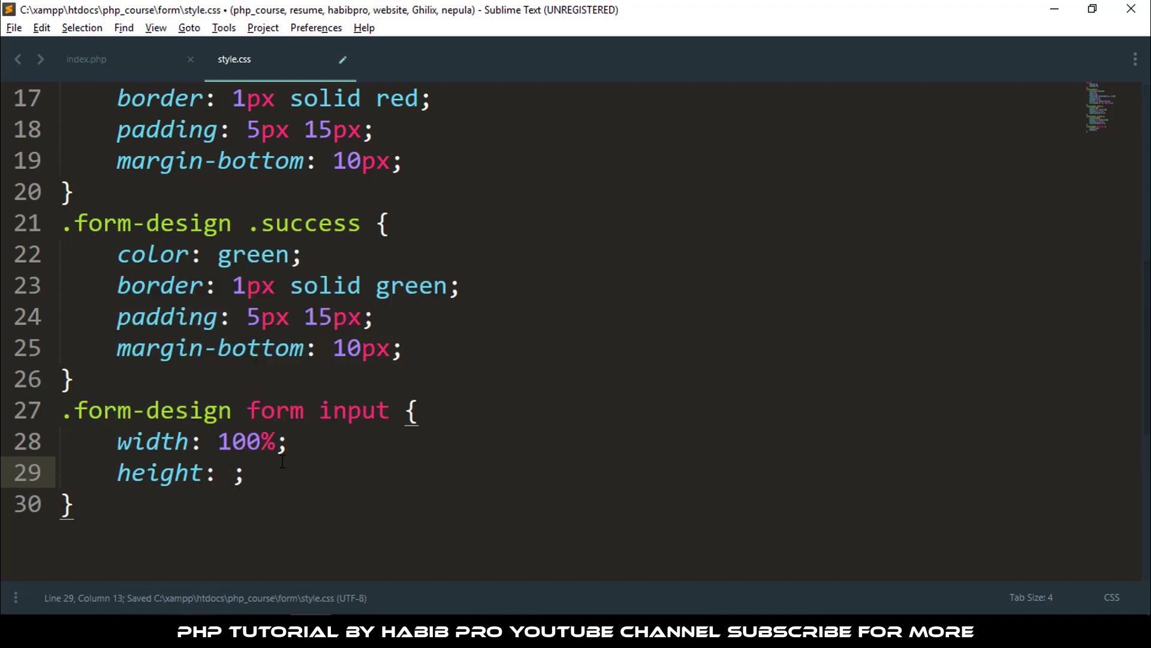
pyautogui.write('36')
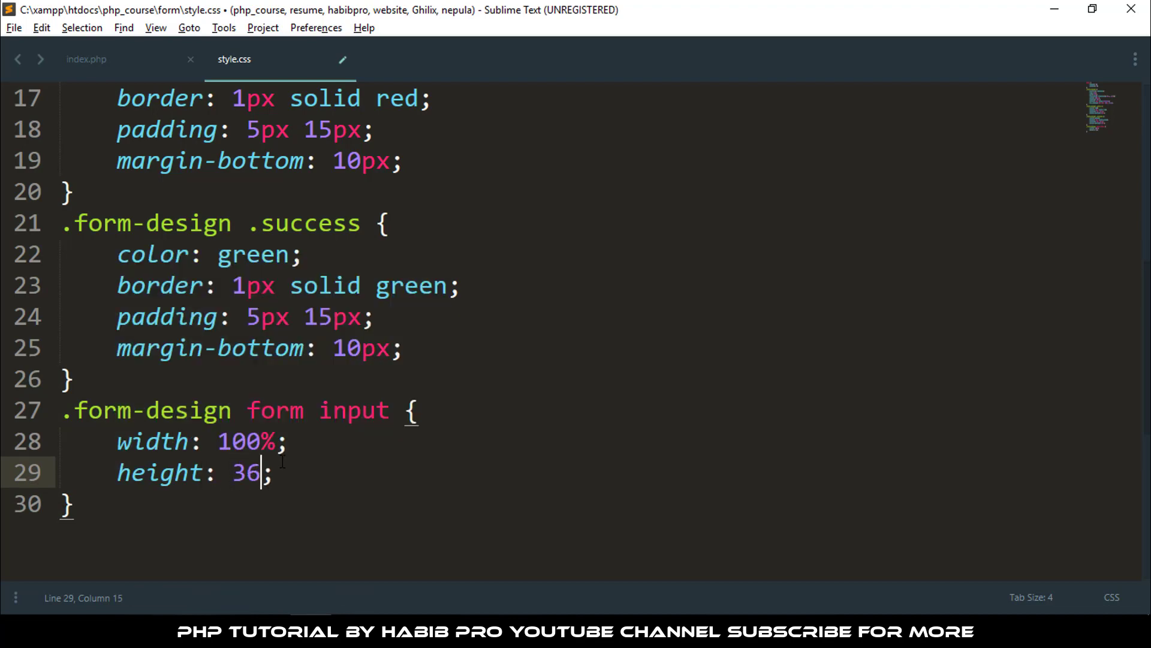
pyautogui.write('px')
pyautogui.press('End')
pyautogui.hotkey('ctrl', 's')
pyautogui.hotkey('alt', 'Tab')
pyautogui.press('F5')
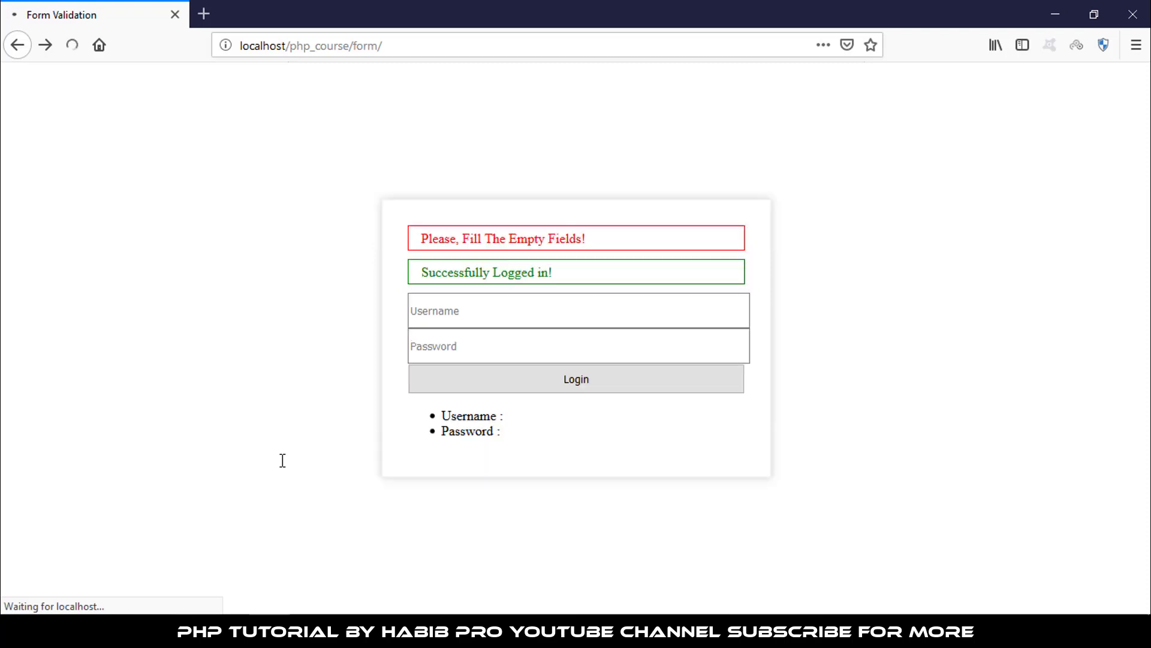
# Step: Add box-sizing: border-box, save, and check the Username field in Firefox
pyautogui.hotkey('alt', 'Tab')
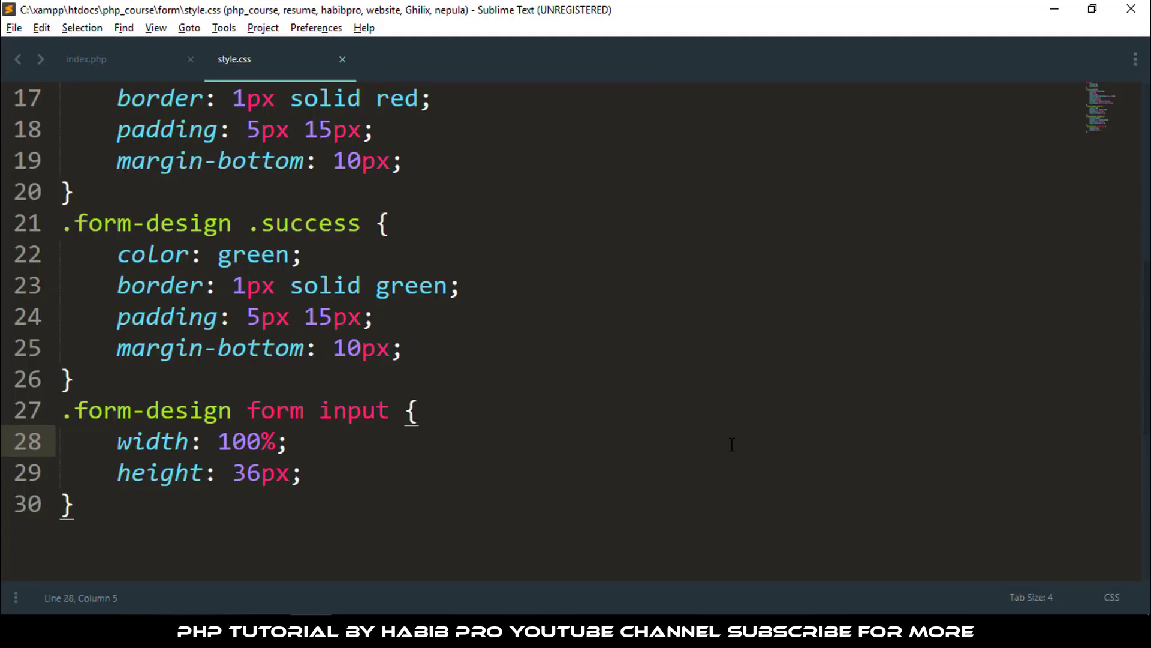
pyautogui.press('Down')
pyautogui.press('End')
pyautogui.press('Return')
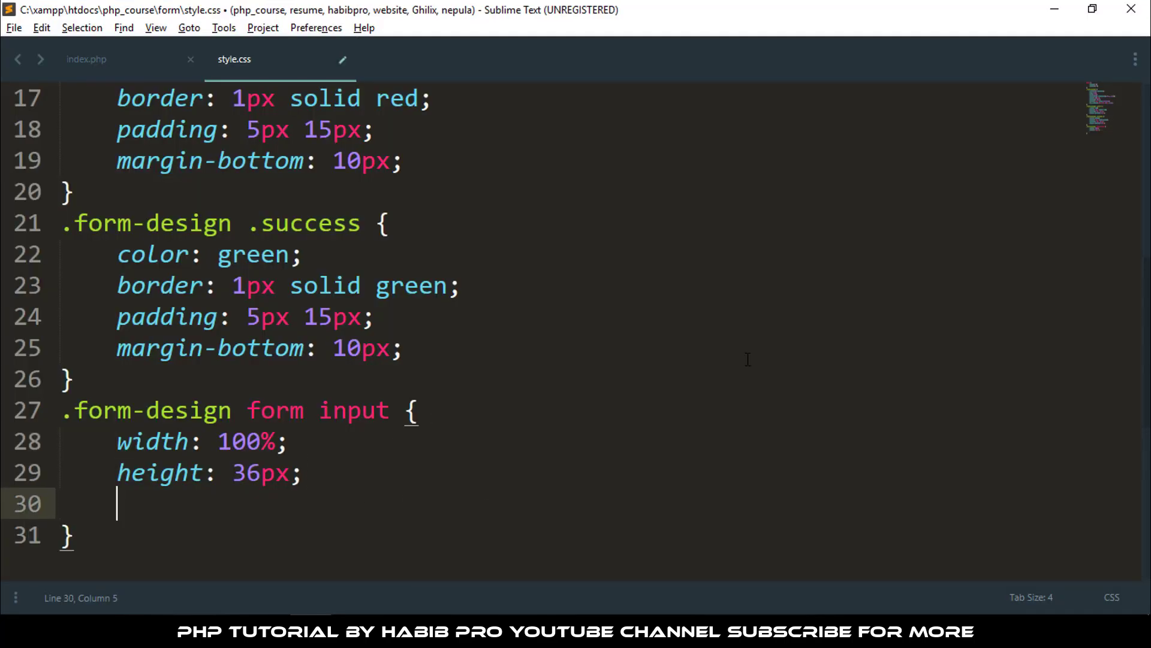
pyautogui.write('box')
pyautogui.press('Return')
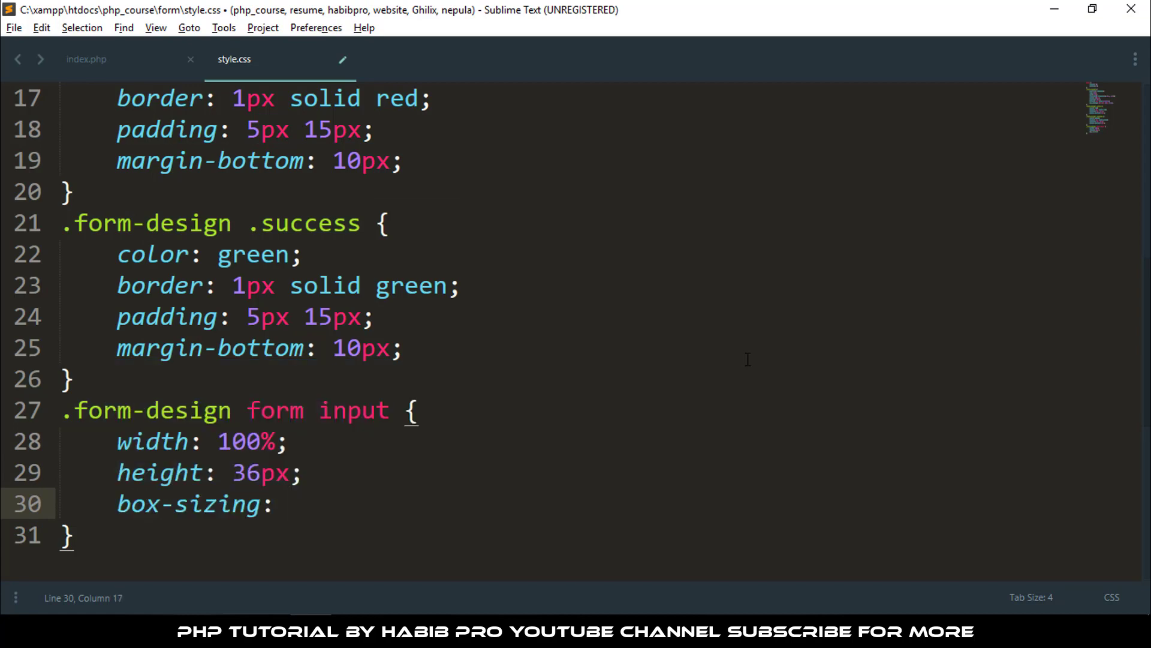
pyautogui.write('bor')
pyautogui.press('Return')
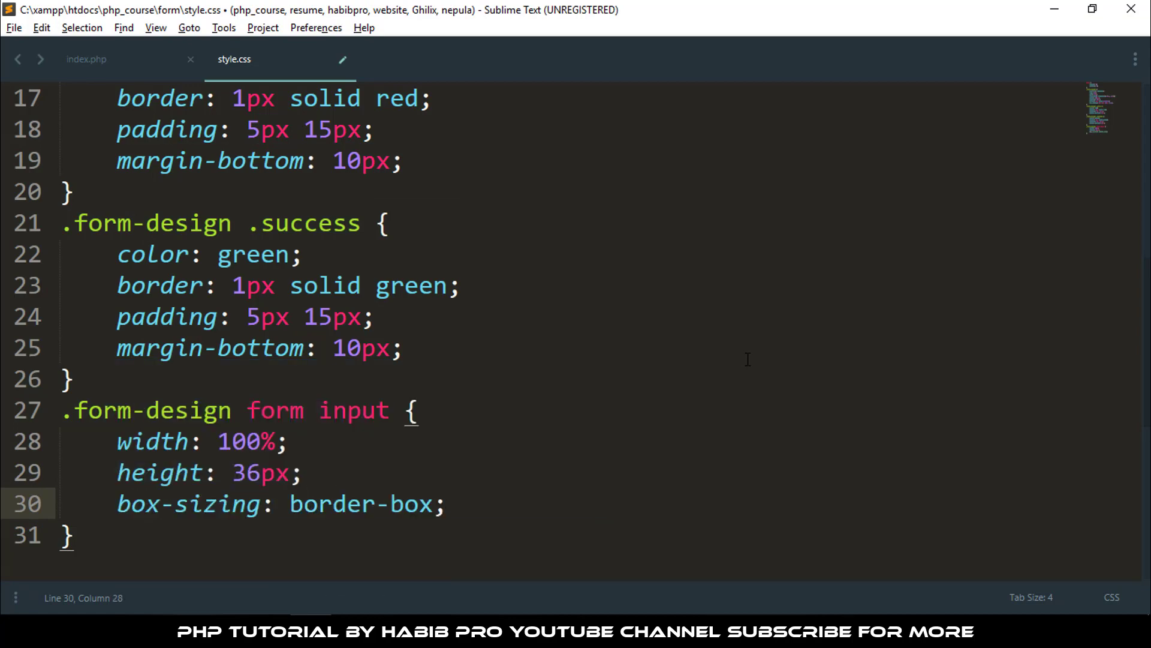
pyautogui.hotkey('ctrl', 's')
pyautogui.hotkey('alt', 'Tab')
pyautogui.press('F5')
pyautogui.click(597, 309)
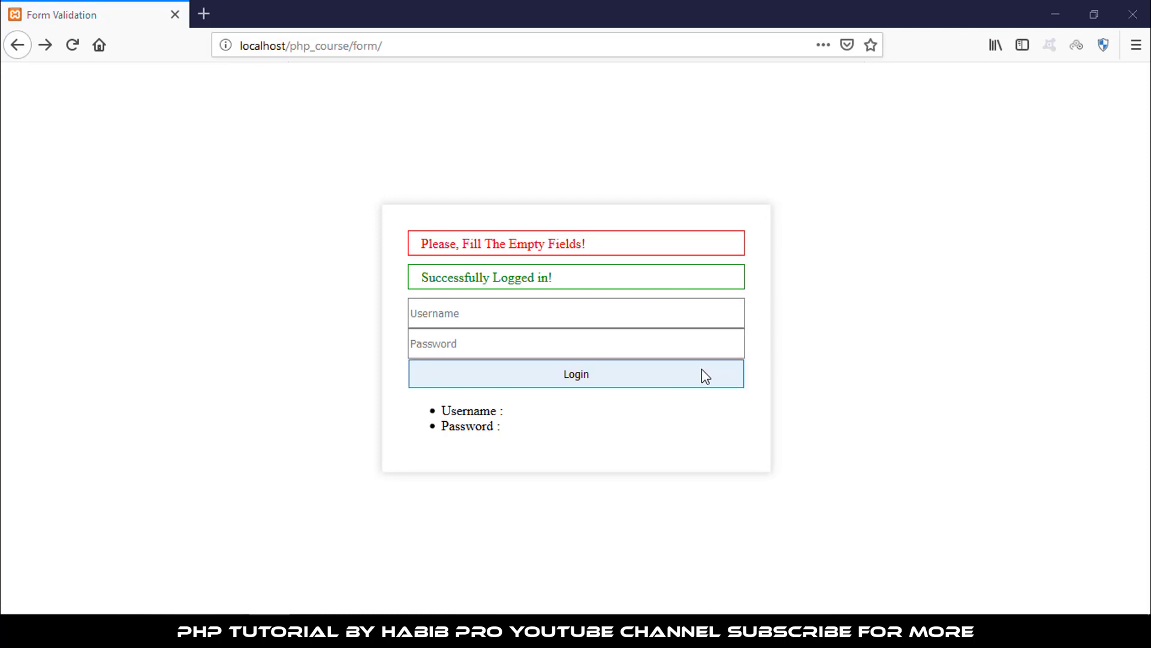
# Step: Change the input height from 36px to 40px and save
pyautogui.hotkey('alt', 'Tab')
pyautogui.scroll(-1, 365, 428)
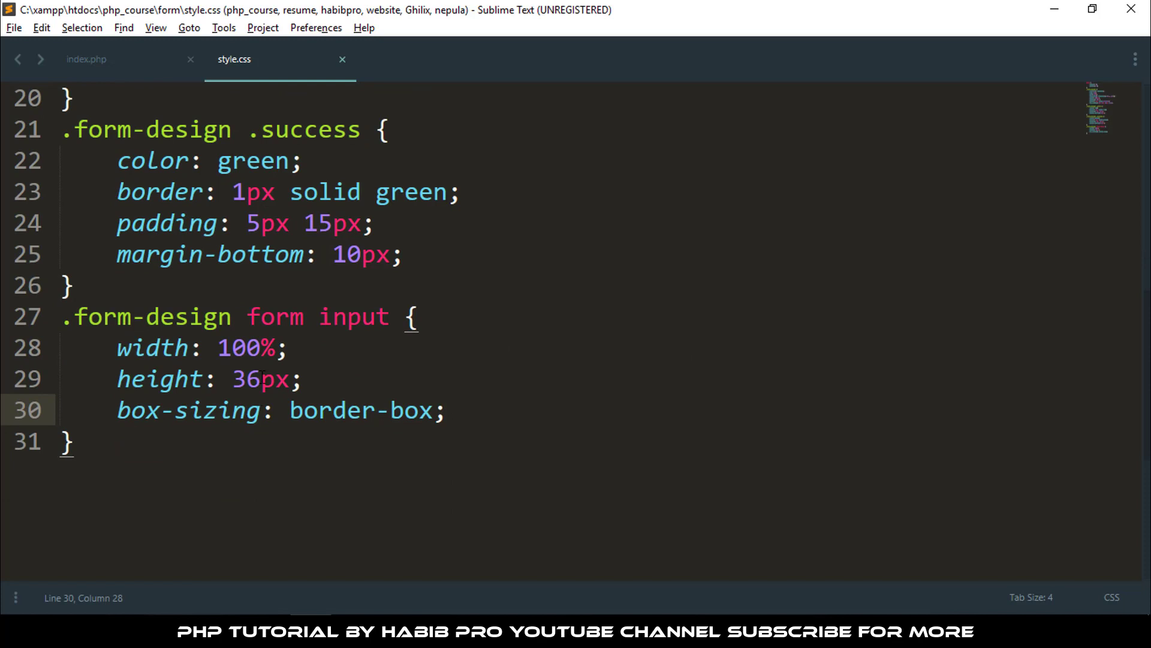
pyautogui.click(261, 379)
pyautogui.press('BackSpace')
pyautogui.press('BackSpace')
pyautogui.write('40')
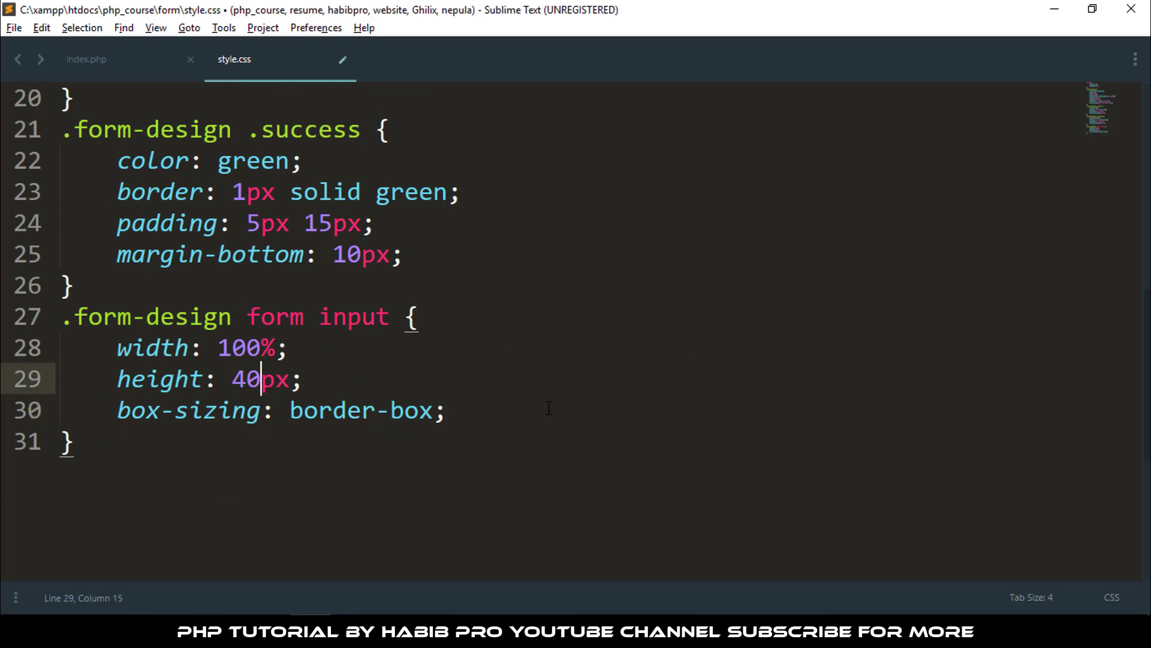
pyautogui.hotkey('ctrl', 's')
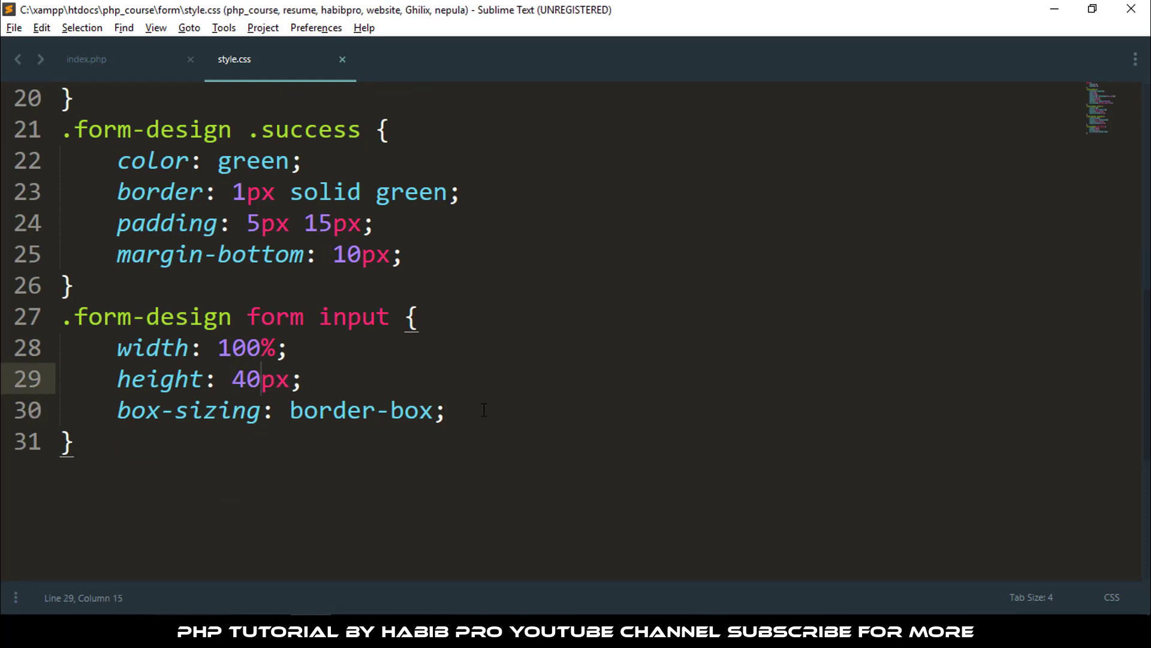
# Step: Add padding: 0px 15px to the inputs and preview in Firefox
pyautogui.click(484, 410)
pyautogui.press('Return')
pyautogui.write('padd')
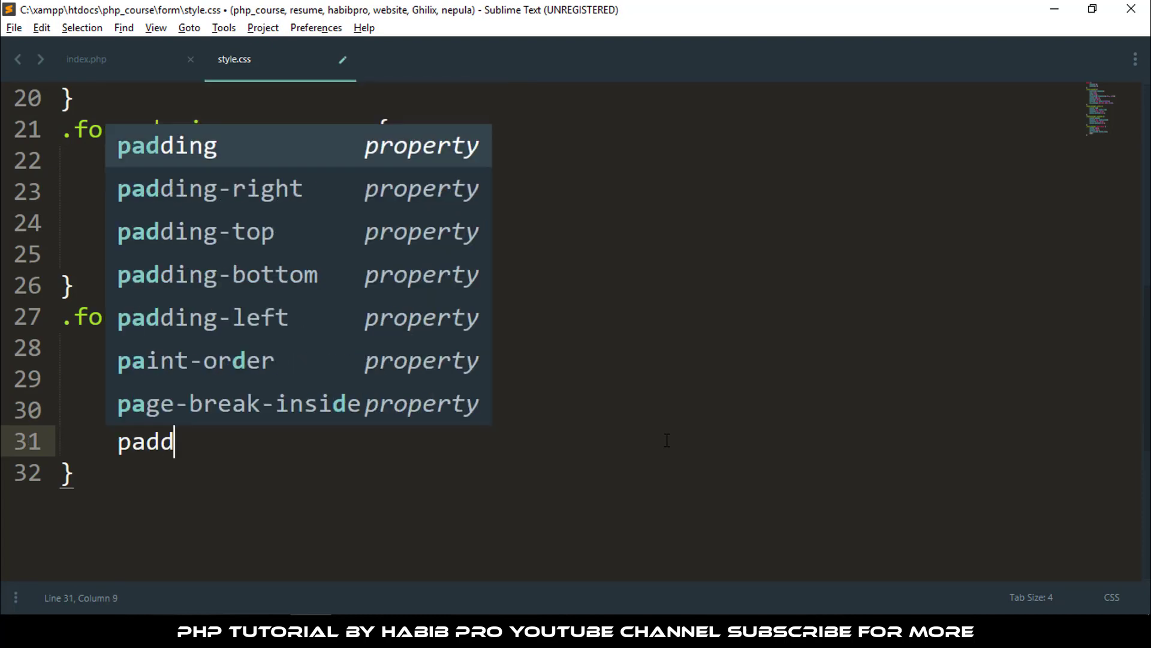
pyautogui.write('ing')
pyautogui.press('Return')
pyautogui.write('0px ')
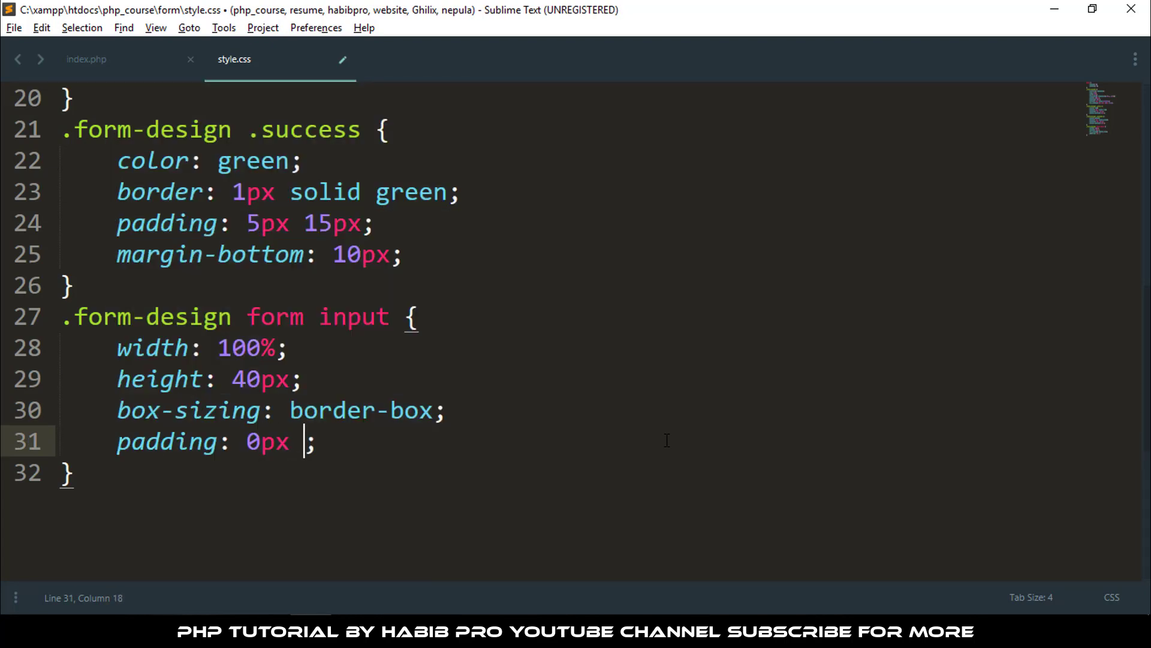
pyautogui.write('15')
pyautogui.write('px')
pyautogui.press('End')
pyautogui.hotkey('ctrl', 's')
pyautogui.hotkey('alt', 'Tab')
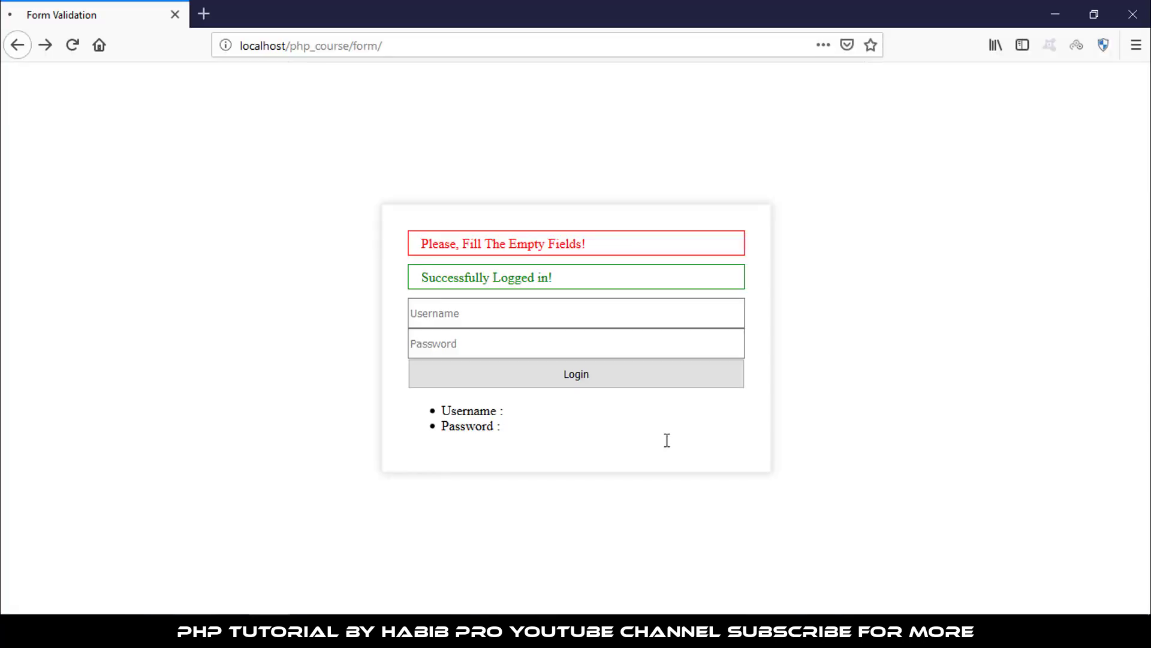
pyautogui.press('F5')
# Step: Add margin-bottom: 10px to the inputs and reload the page
pyautogui.hotkey('alt', 'Tab')
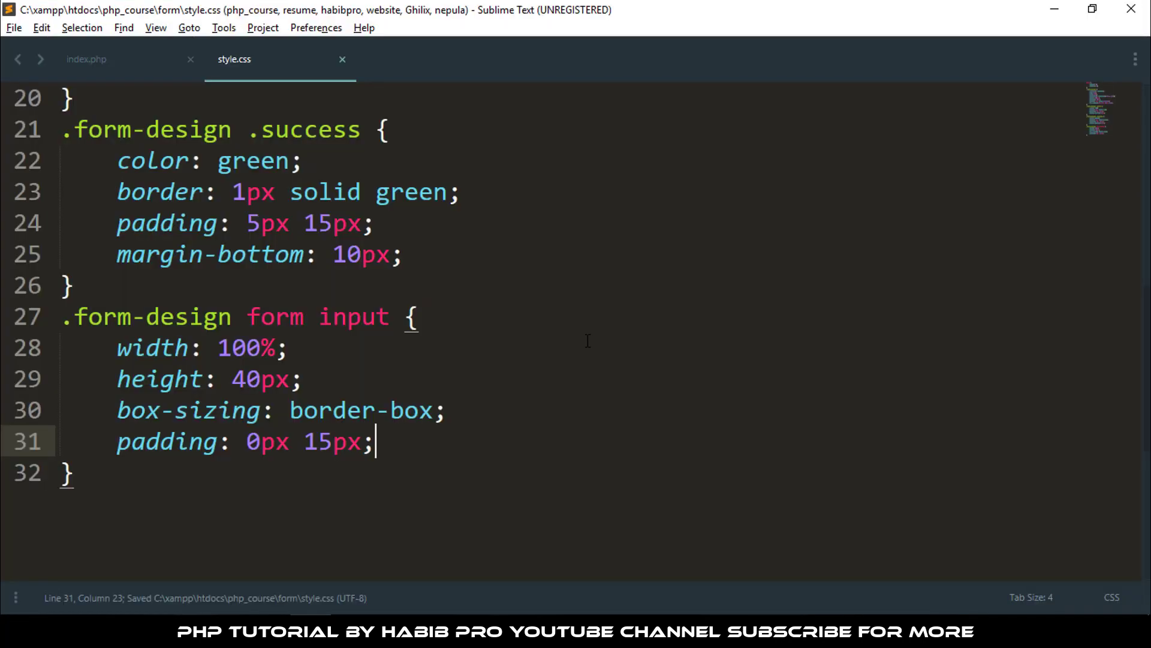
pyautogui.press('Return')
pyautogui.write('m')
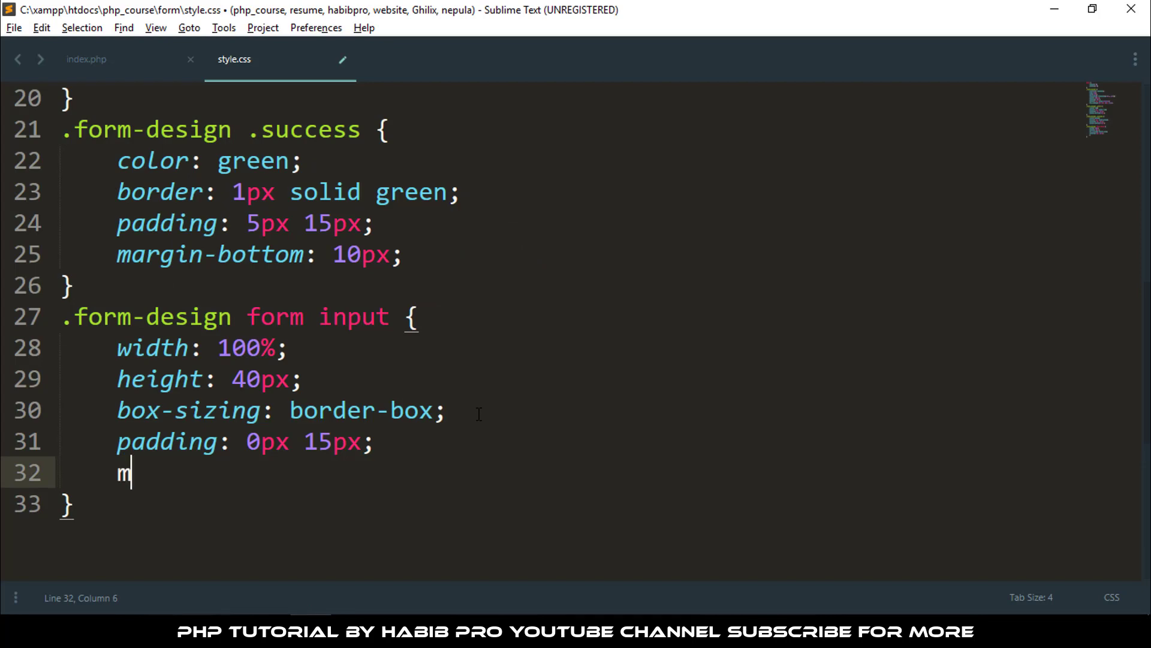
pyautogui.write('argin-bottom')
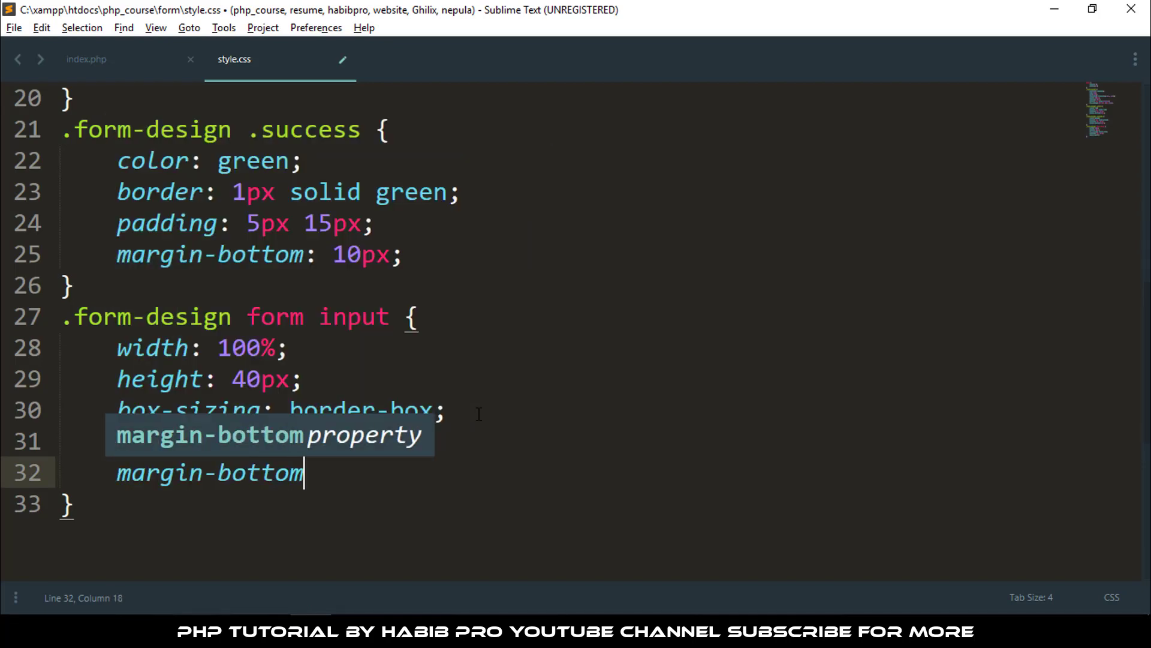
pyautogui.press('Return')
pyautogui.write('10px')
pyautogui.hotkey('ctrl', 's')
pyautogui.hotkey('alt', 'Tab')
pyautogui.press('F5')
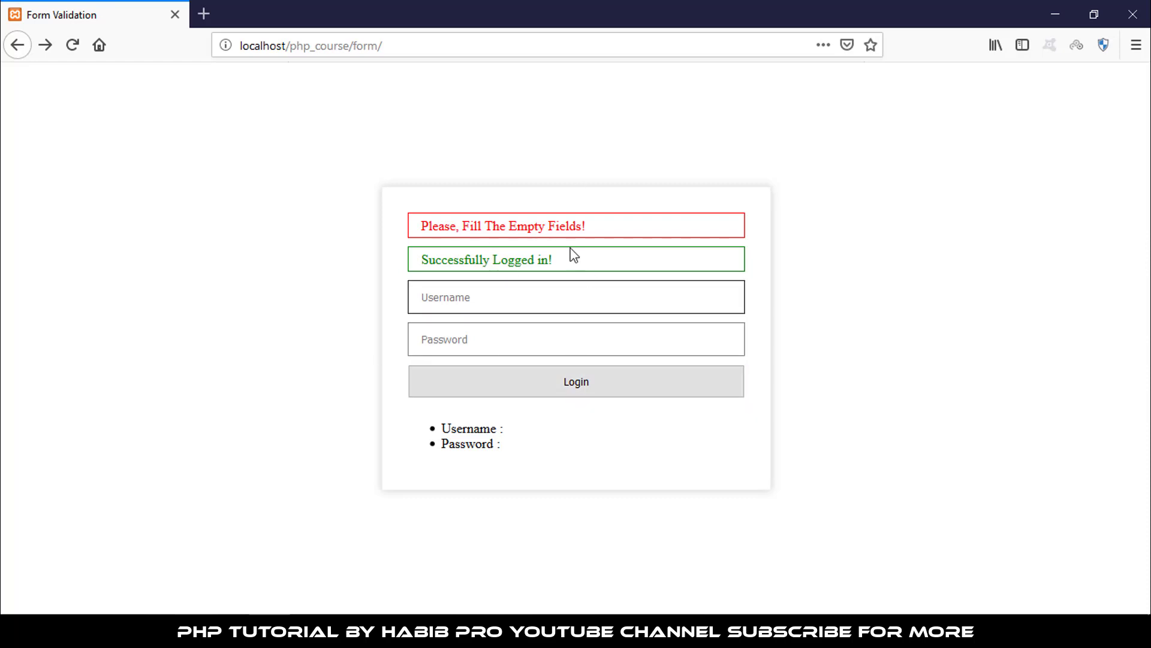
# Step: Give the inputs a 2px solid #ccc border and check in Firefox
pyautogui.hotkey('alt', 'Tab')
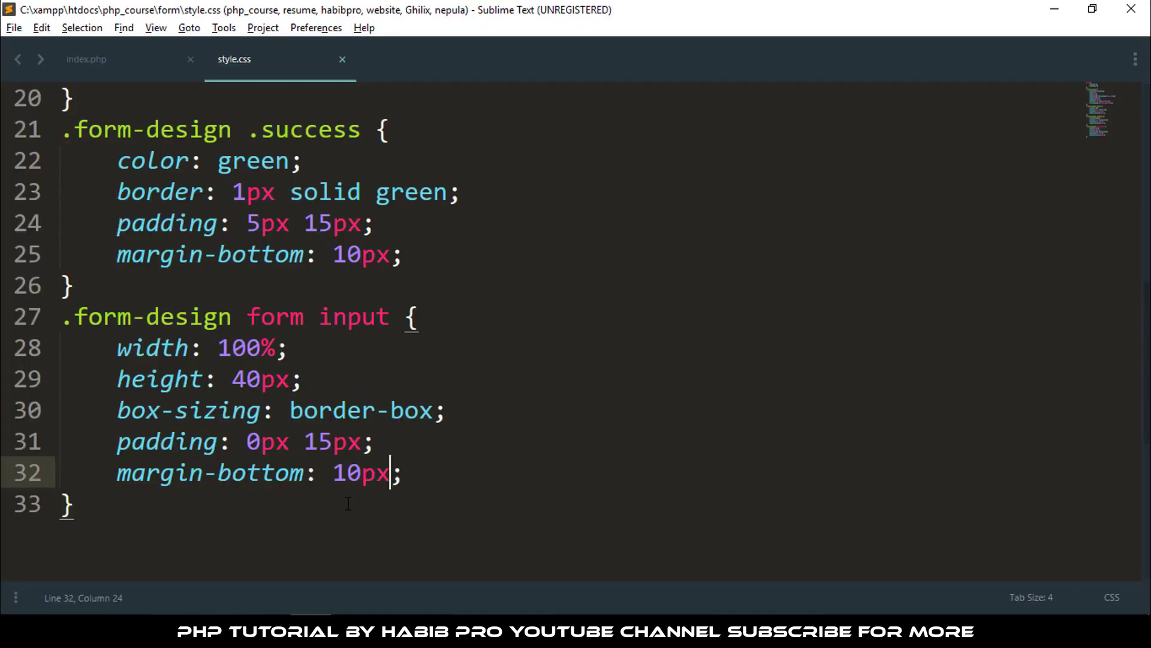
pyautogui.scroll(-1, 424, 456)
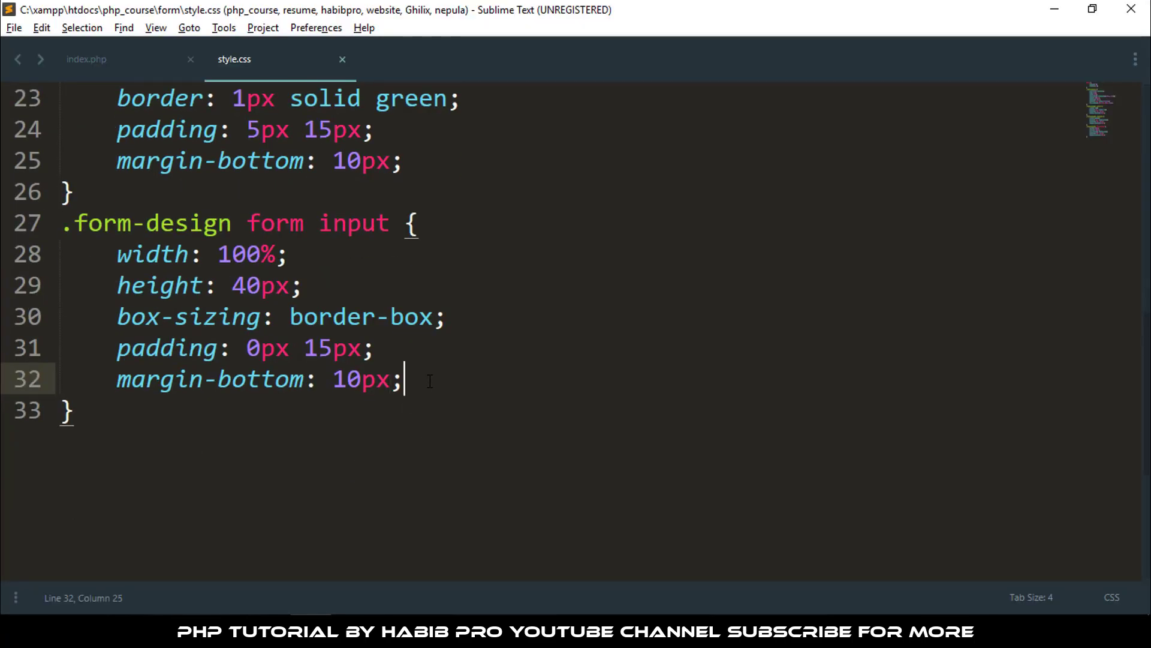
pyautogui.press('Return')
pyautogui.write('borde')
pyautogui.press('Return')
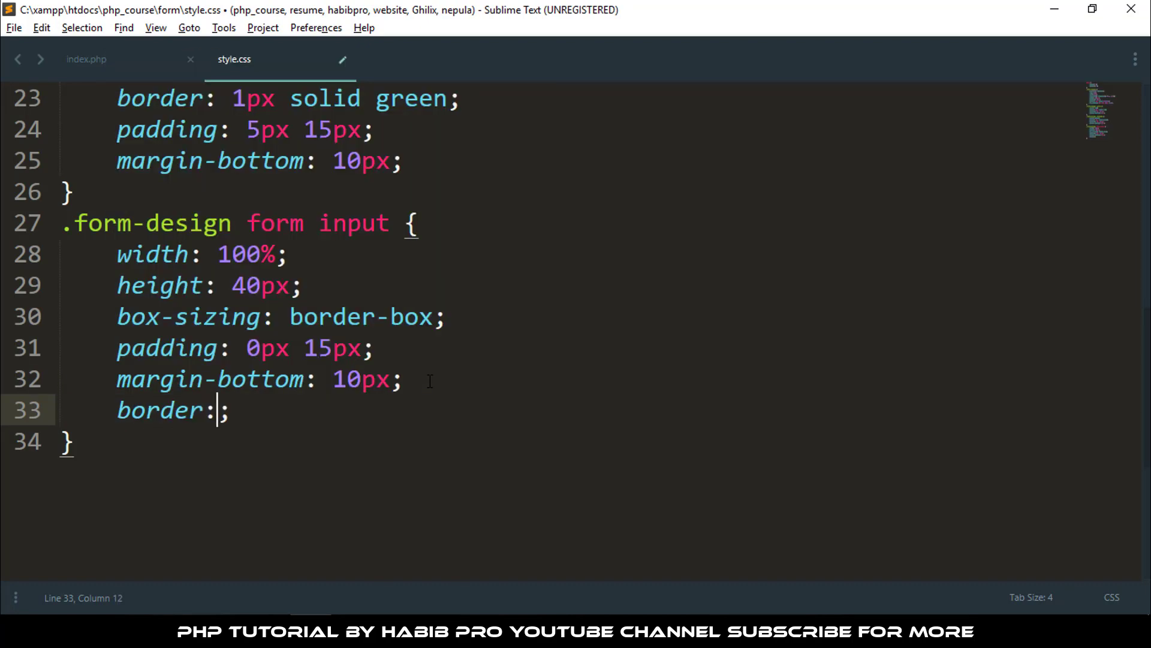
pyautogui.write('2px soli')
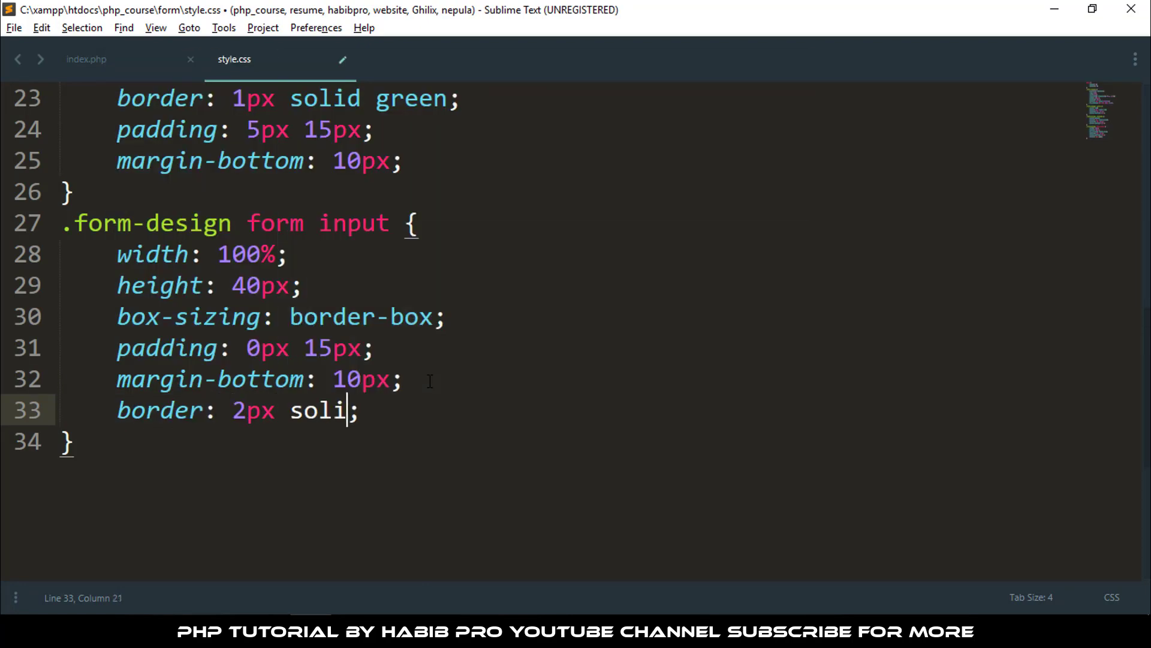
pyautogui.write('d #')
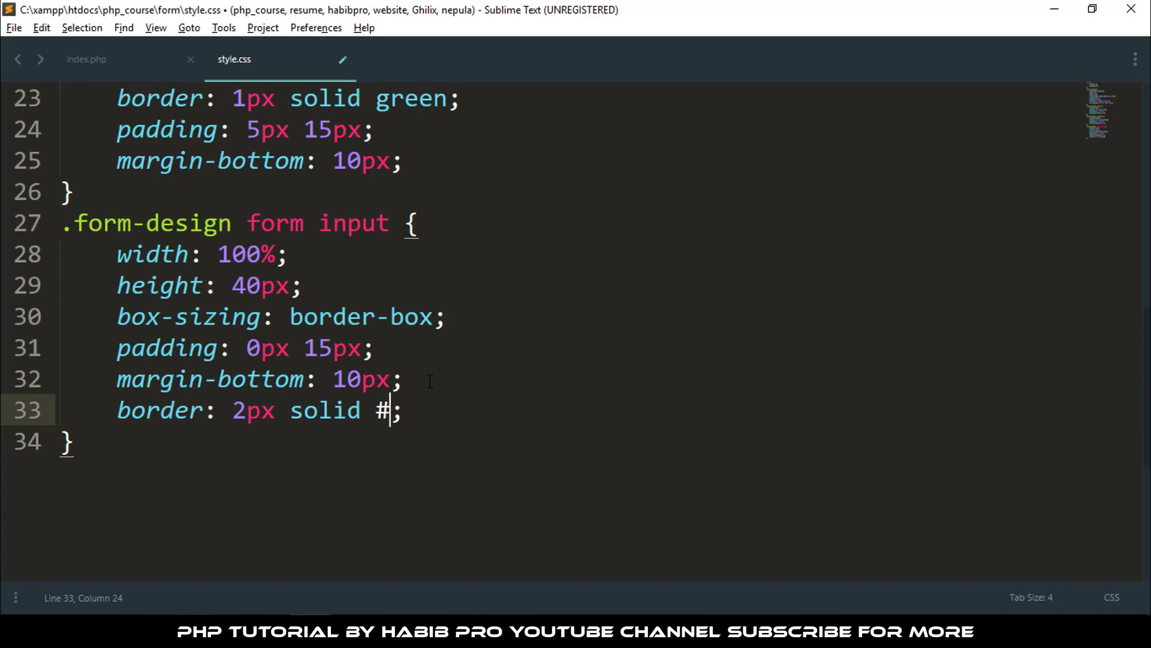
pyautogui.write('ccc')
pyautogui.hotkey('ctrl', 's')
pyautogui.hotkey('alt', 'Tab')
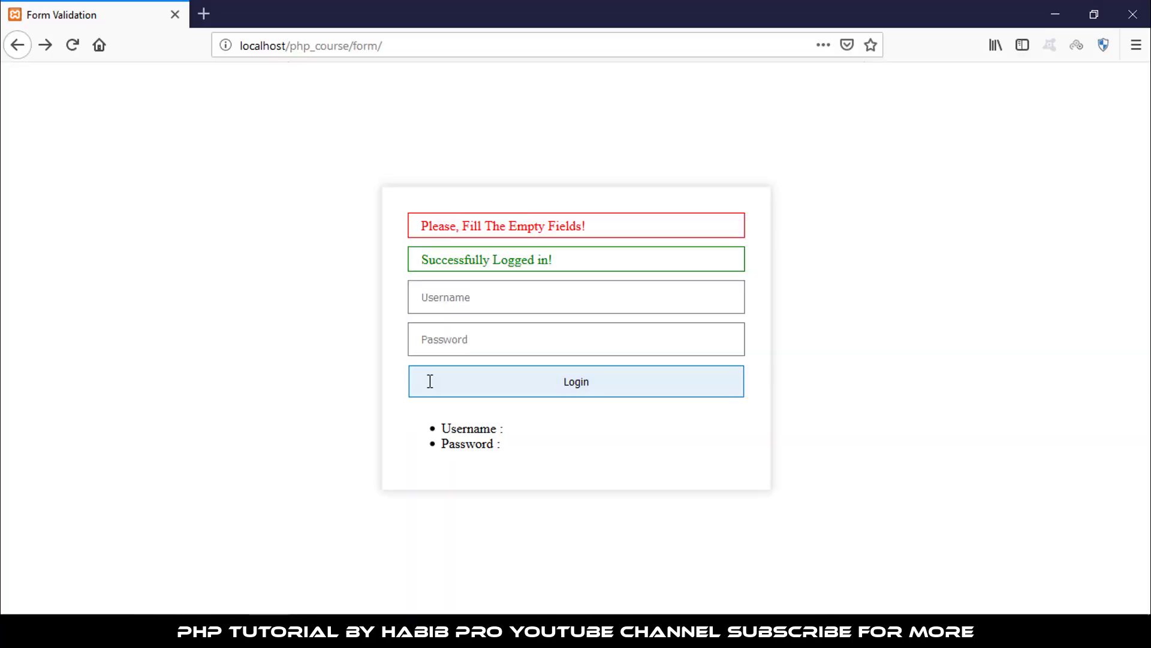
pyautogui.press('F5')
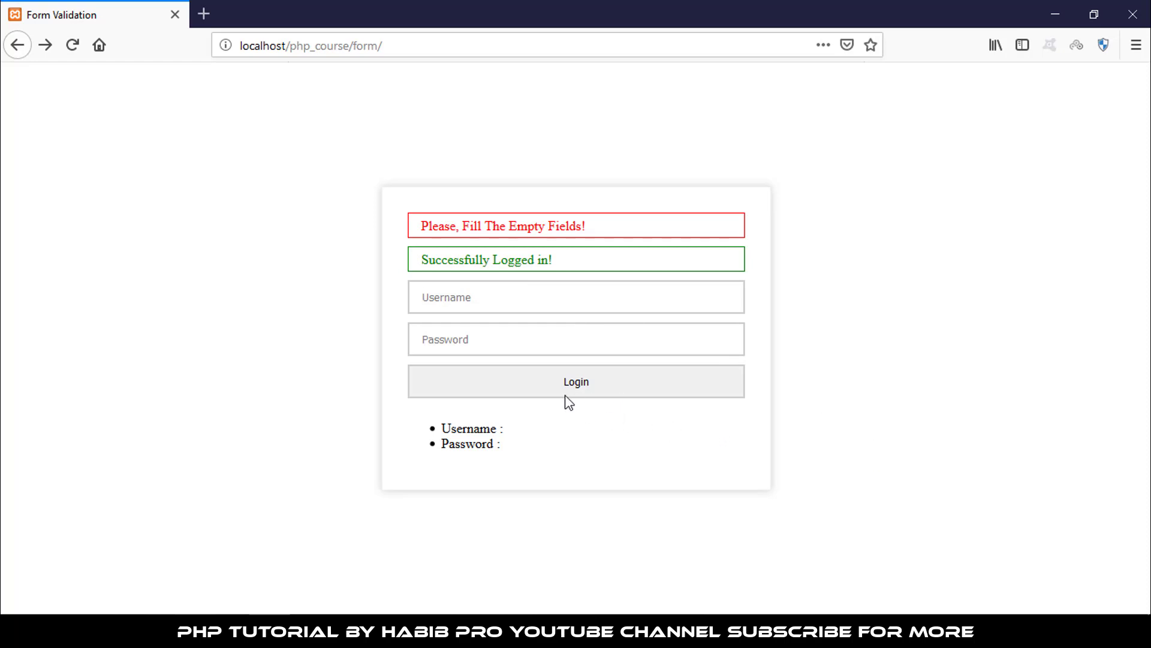
# Step: Copy type="submit" from line 18 of index.php, then return to style.css after line 34
pyautogui.hotkey('alt', 'Tab')
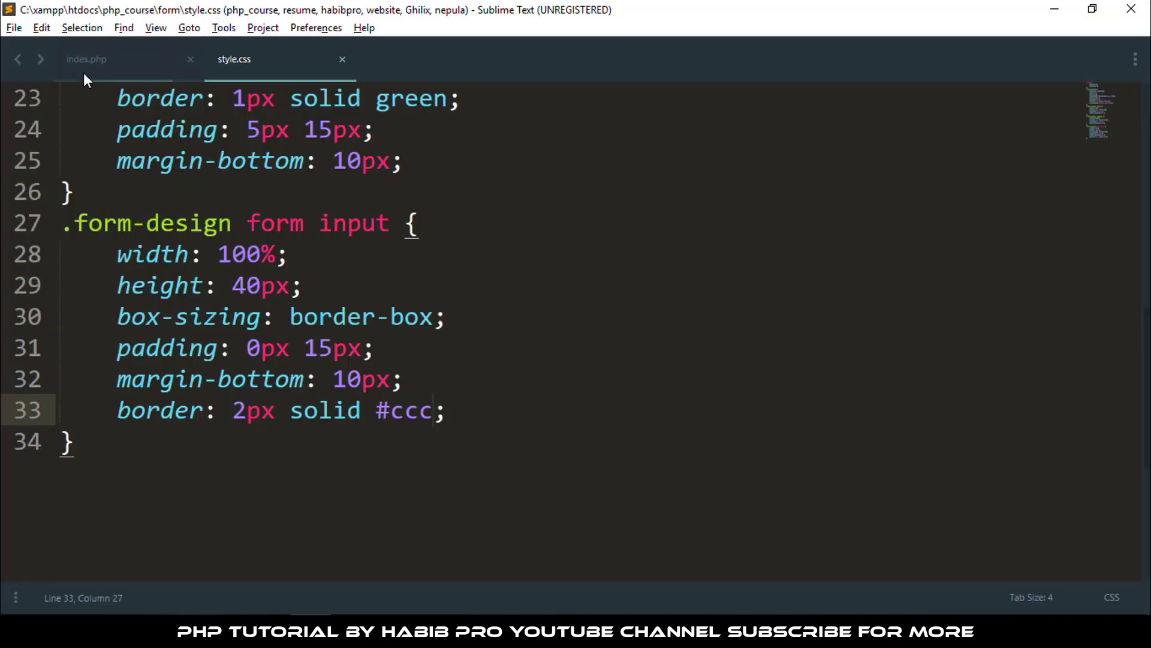
pyautogui.hotkey('ctrl', 'pageup')
pyautogui.scroll(-2, 112, 98)
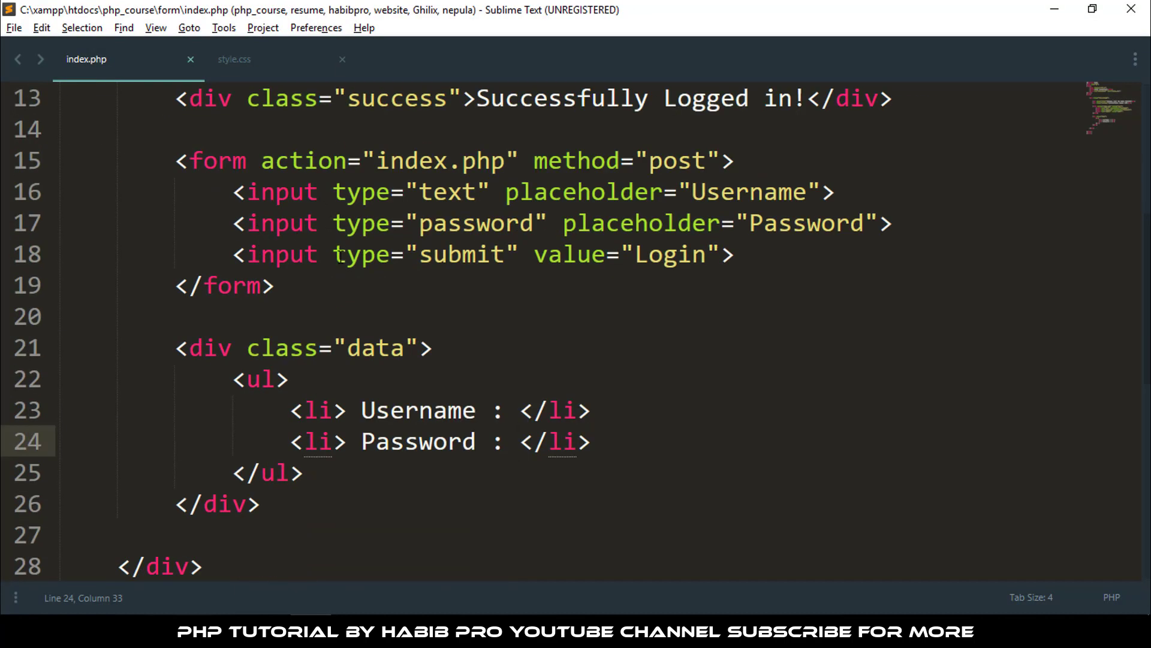
pyautogui.moveTo(334, 254)
pyautogui.mouseDown()
pyautogui.moveTo(274, 286)
pyautogui.moveTo(519, 254)
pyautogui.mouseUp()
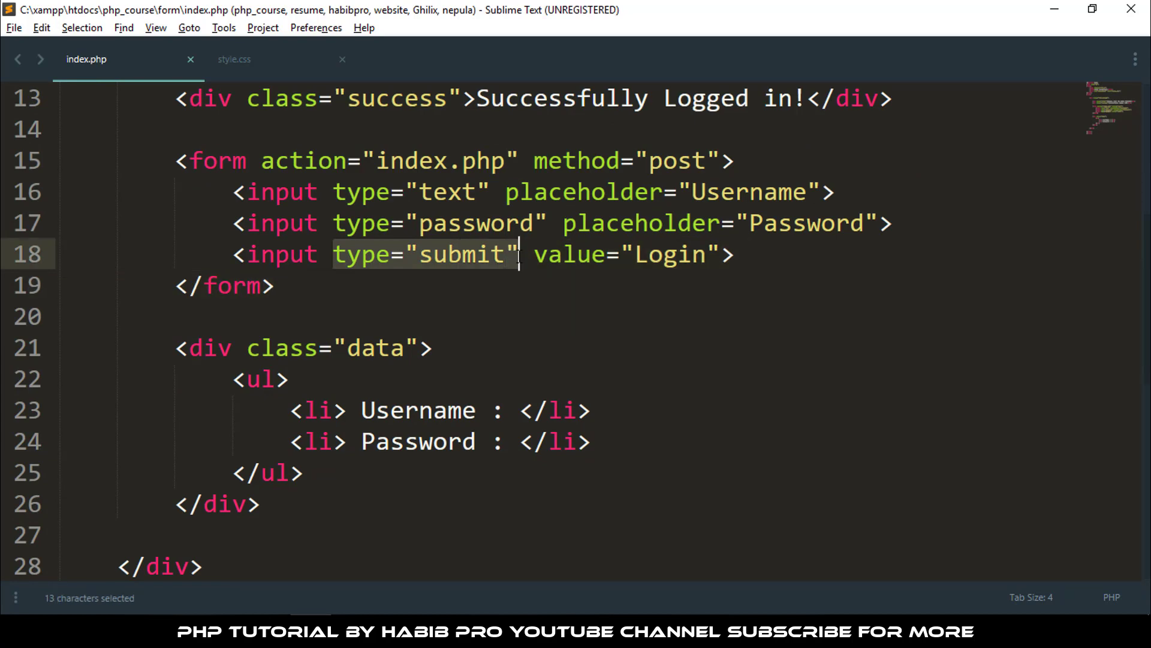
pyautogui.hotkey('ctrl', 'c')
pyautogui.click(236, 58)
pyautogui.scroll(-3, 290, 213)
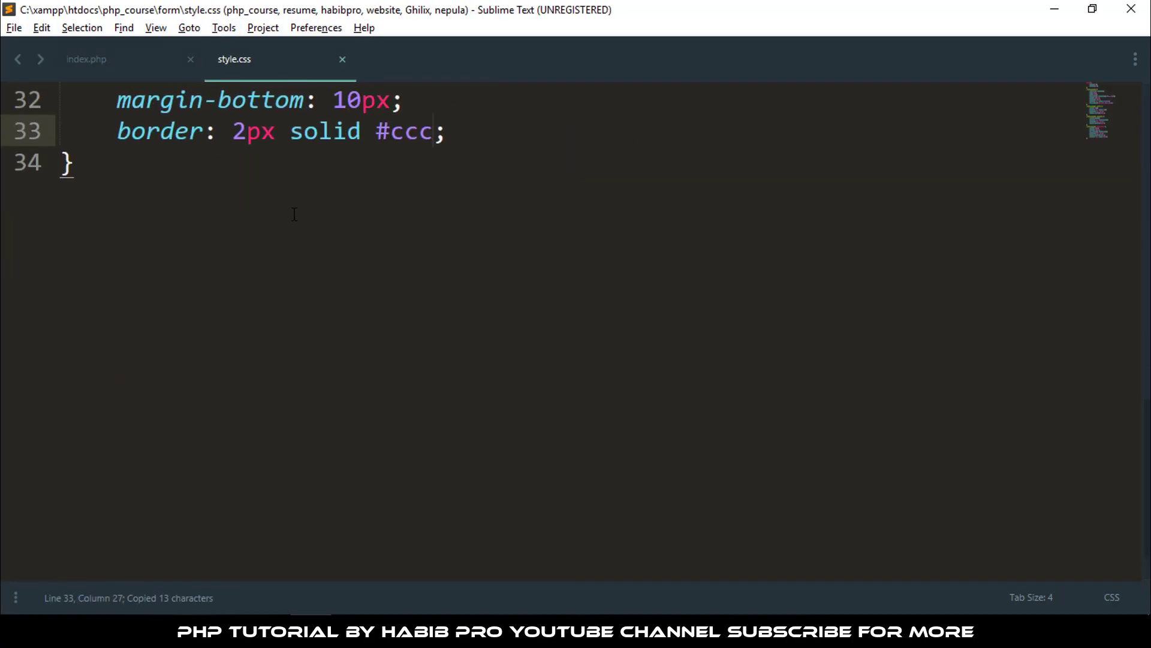
pyautogui.scroll(2, 291, 213)
pyautogui.click(171, 350)
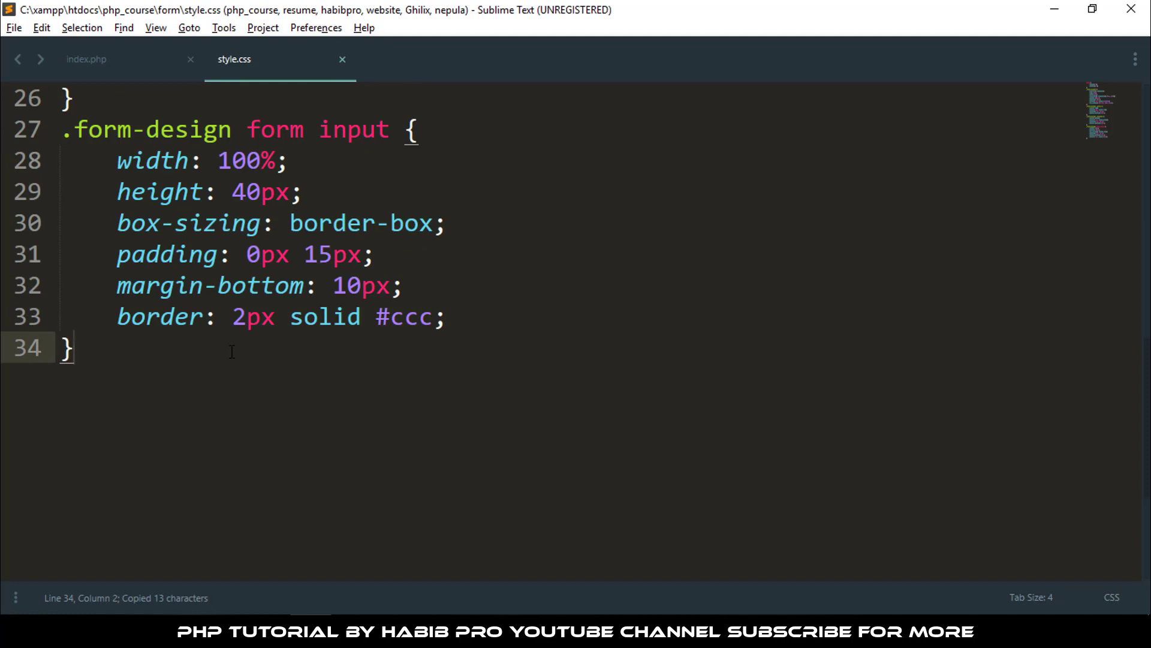
# Step: Create the submit input rule with background-color #222 and color #fff, and save
pyautogui.press('Return')
pyautogui.write('.form-d')
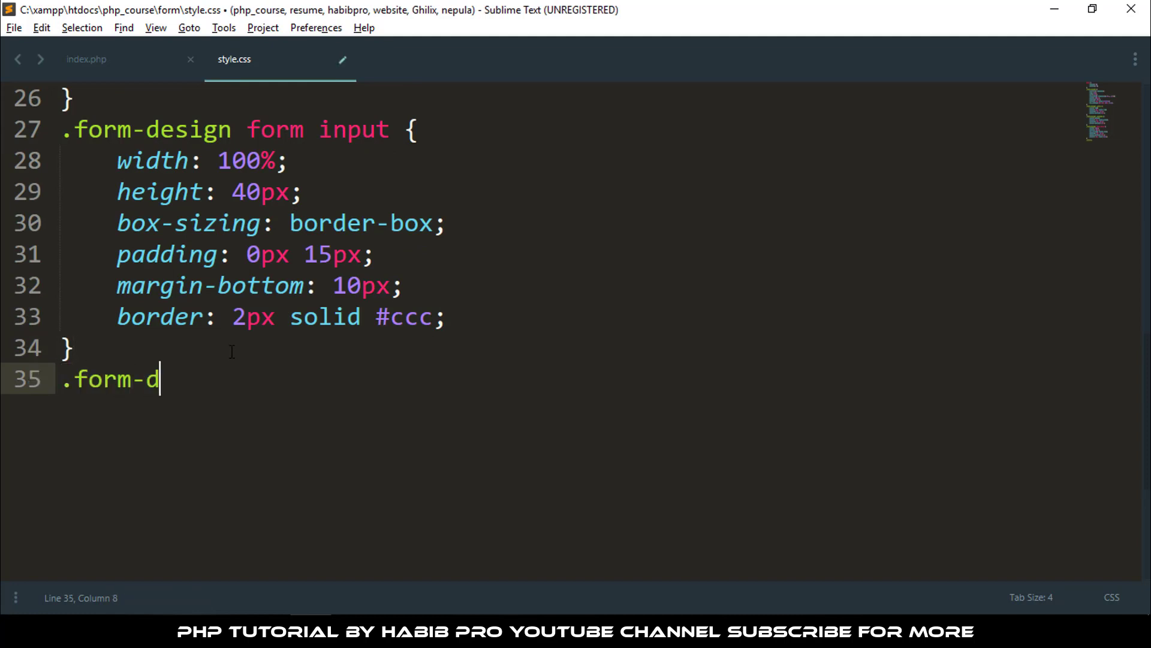
pyautogui.write('esignfor')
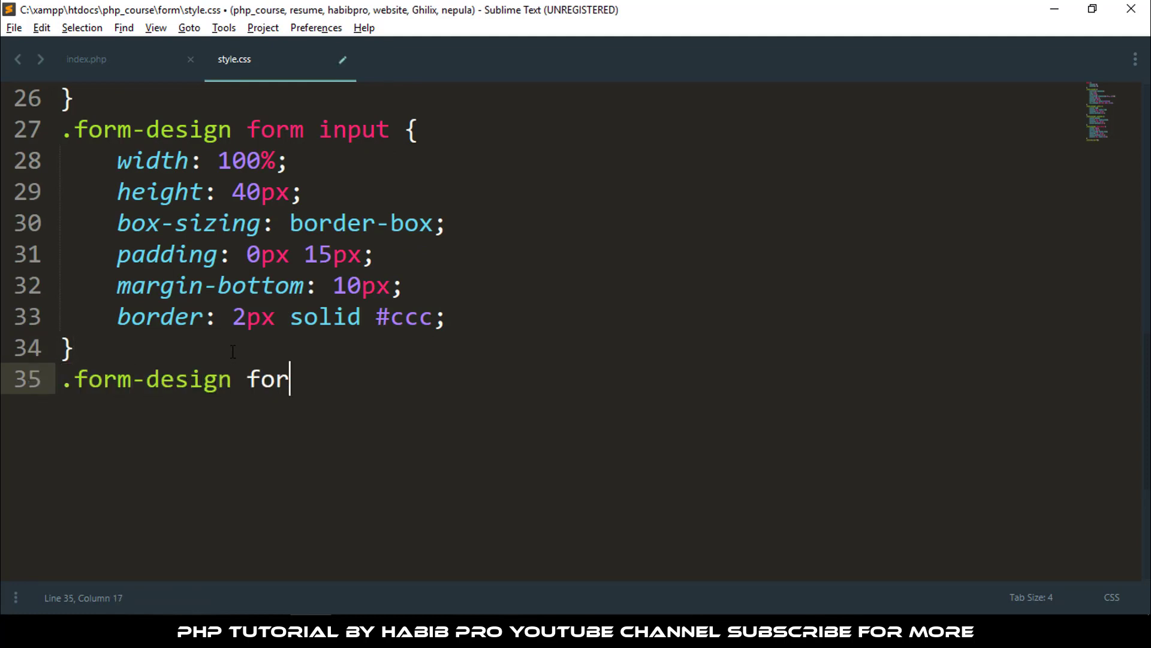
pyautogui.write('m input ')
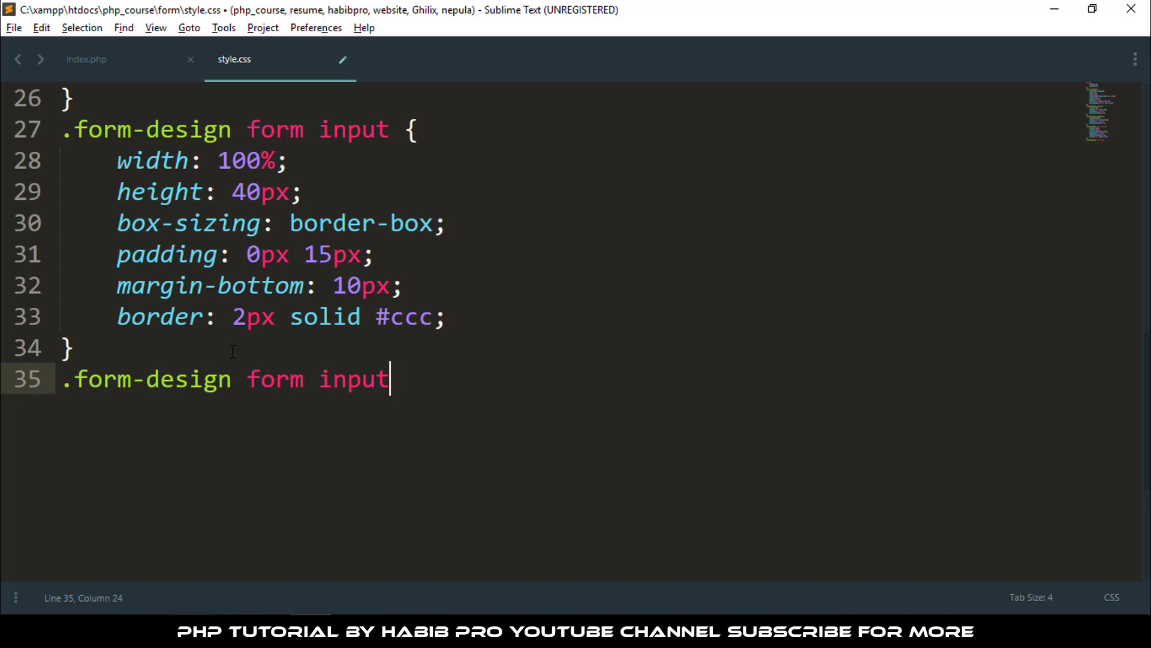
pyautogui.write('[')
pyautogui.write('type="submit"]')
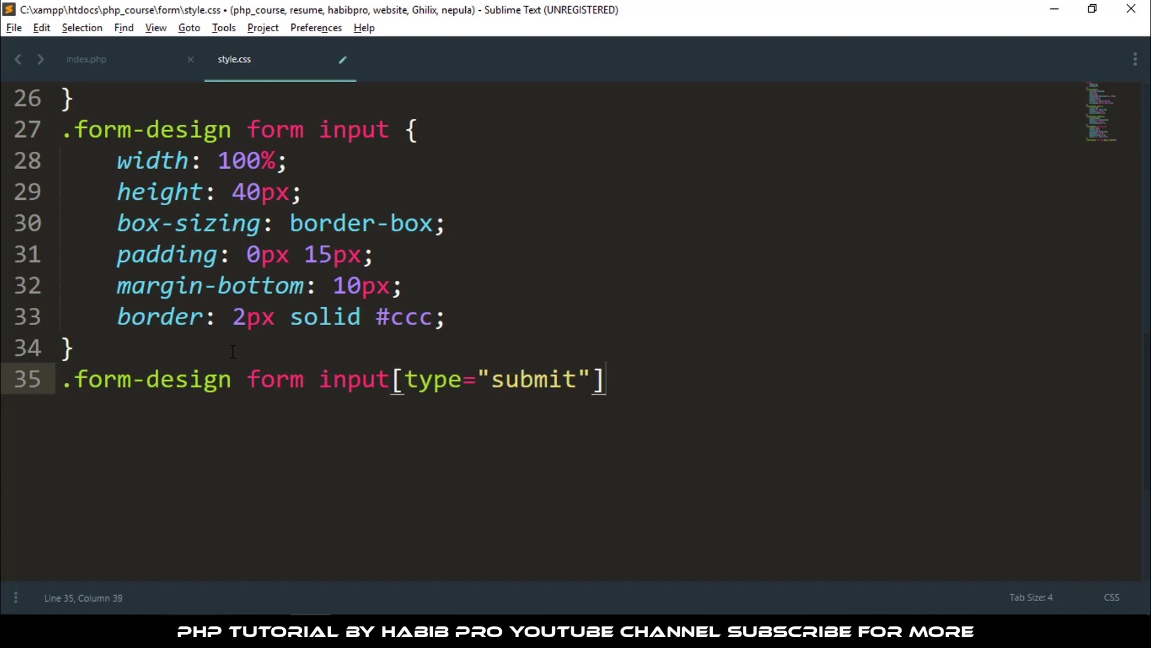
pyautogui.write(' {')
pyautogui.press('Return')
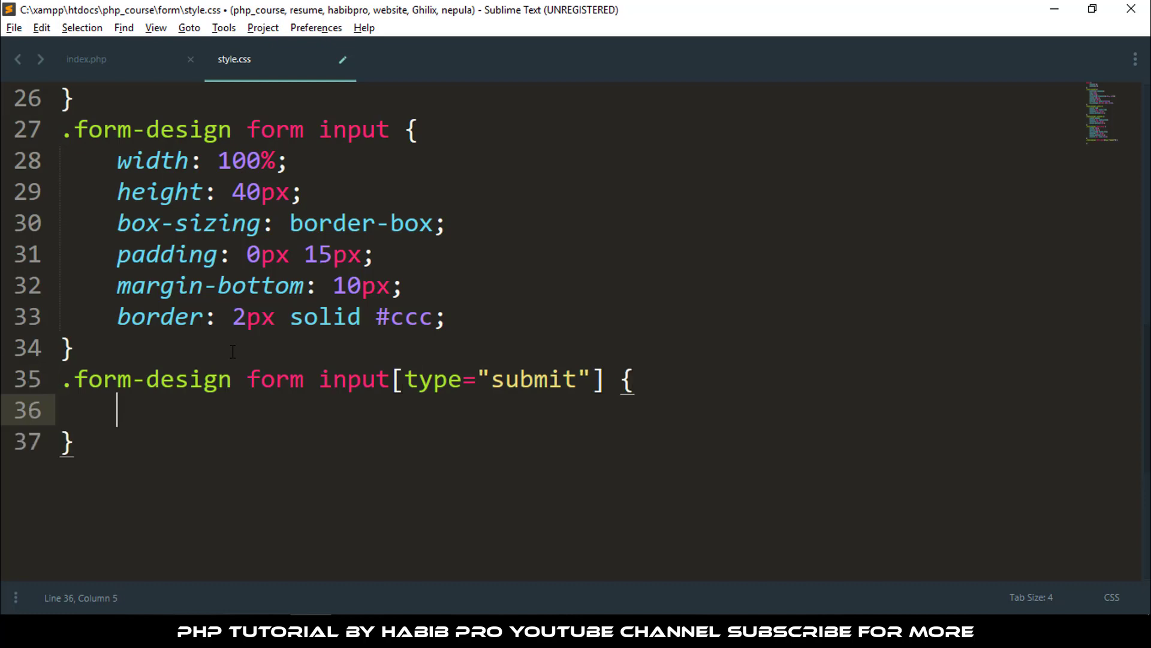
pyautogui.write('bgc')
pyautogui.press('Return')
pyautogui.write('2')
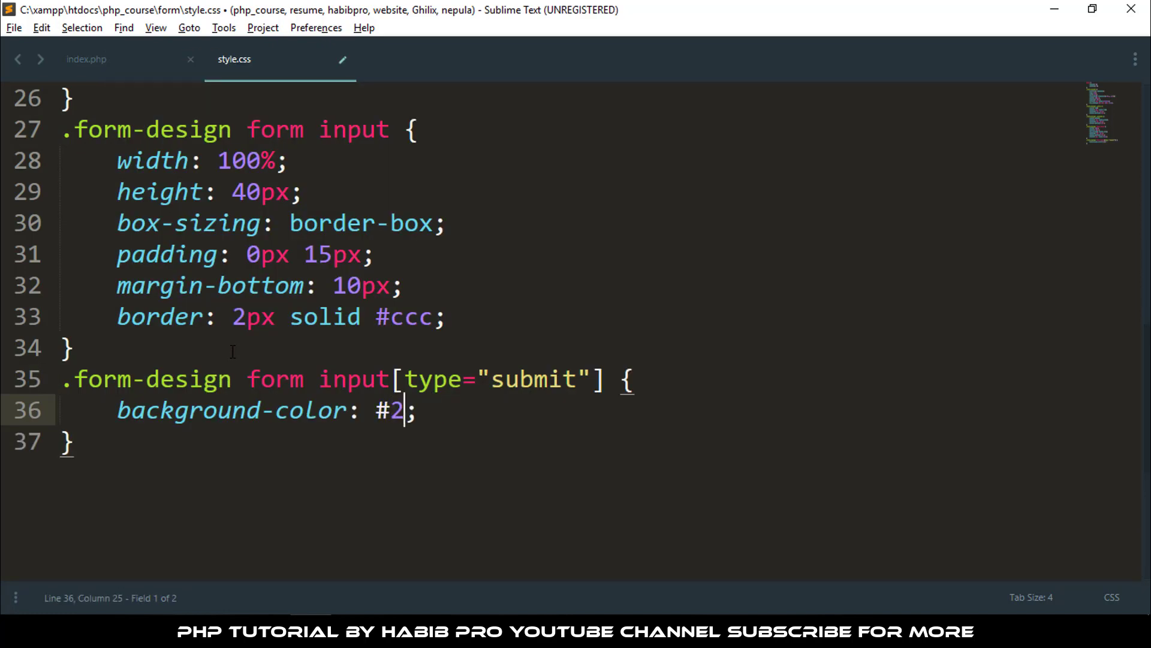
pyautogui.write('22')
pyautogui.press('Tab')
pyautogui.press('Return')
pyautogui.write('co')
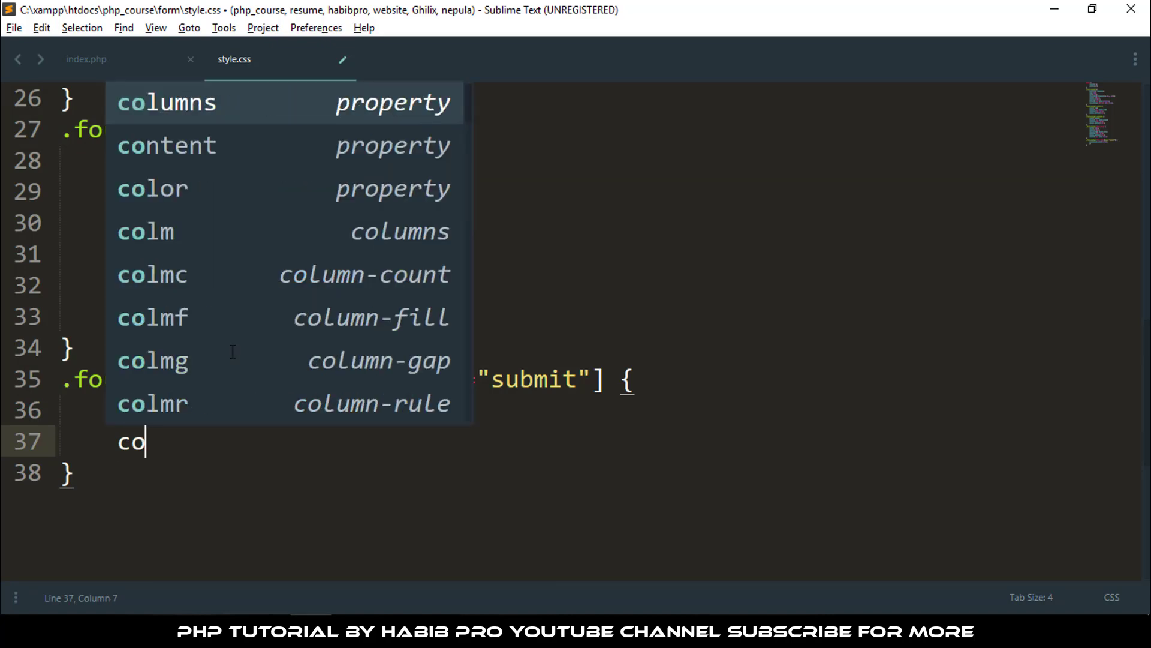
pyautogui.write('lor')
pyautogui.press('Return')
pyautogui.write('#f')
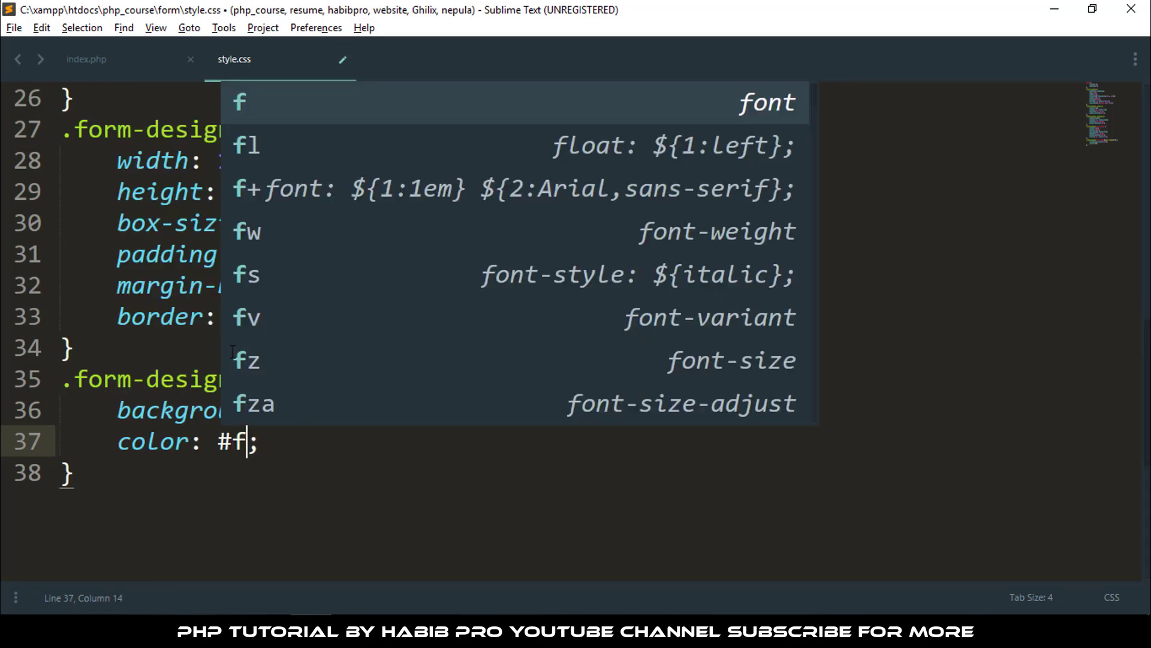
pyautogui.write('ff')
pyautogui.hotkey('ctrl', 's')
# Step: Add border: 0 to the submit button and reload the page
pyautogui.press('Return')
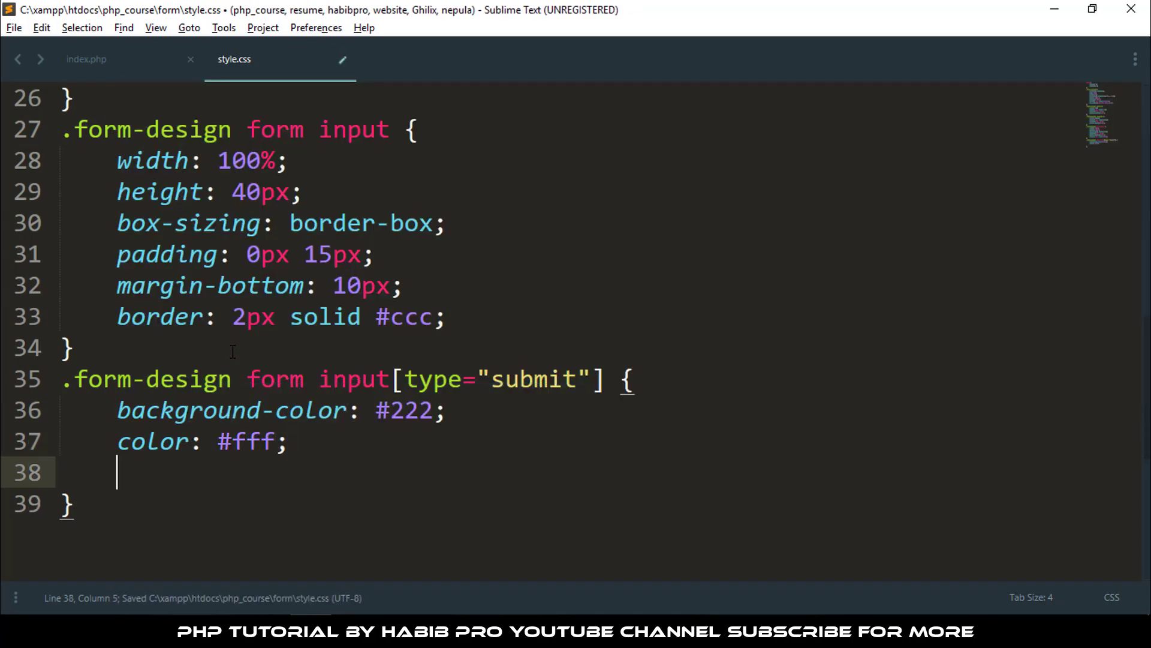
pyautogui.write('border')
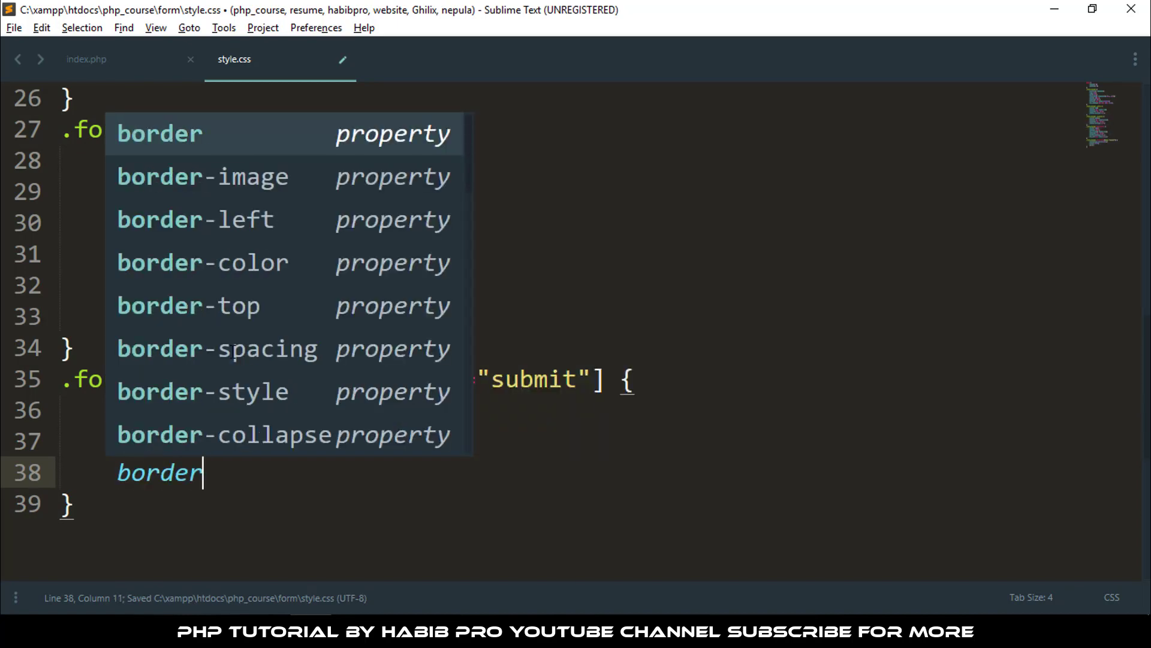
pyautogui.press('Return')
pyautogui.write('0px;')
pyautogui.hotkey('ctrl', 's')
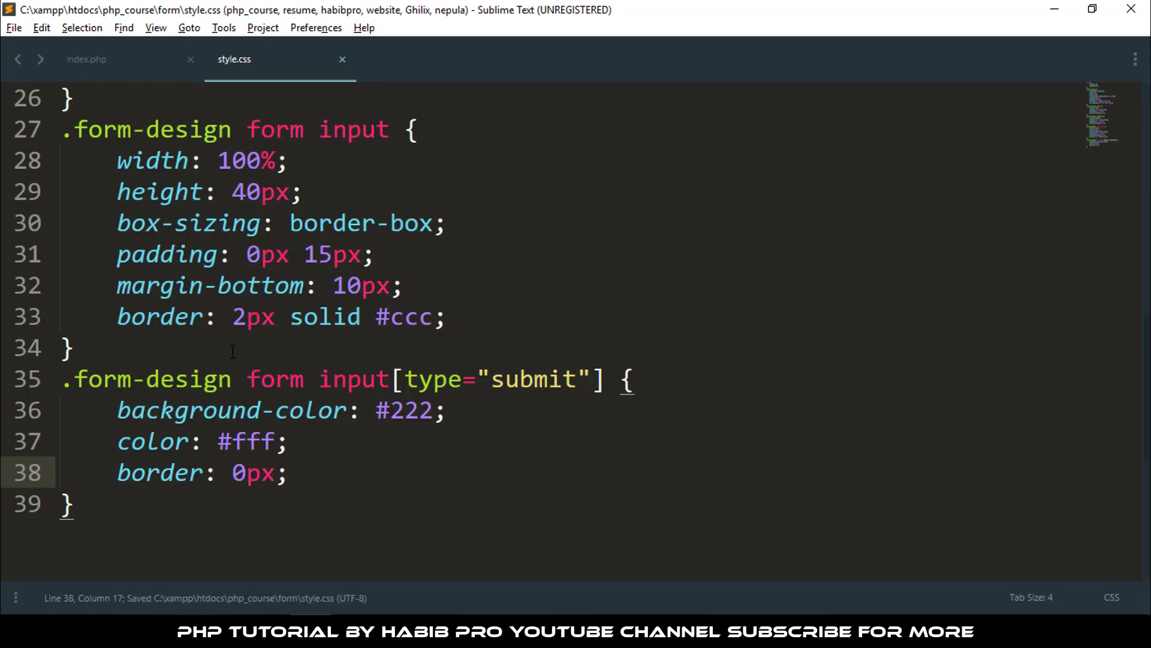
pyautogui.hotkey('alt', 'Tab')
pyautogui.press('F5')
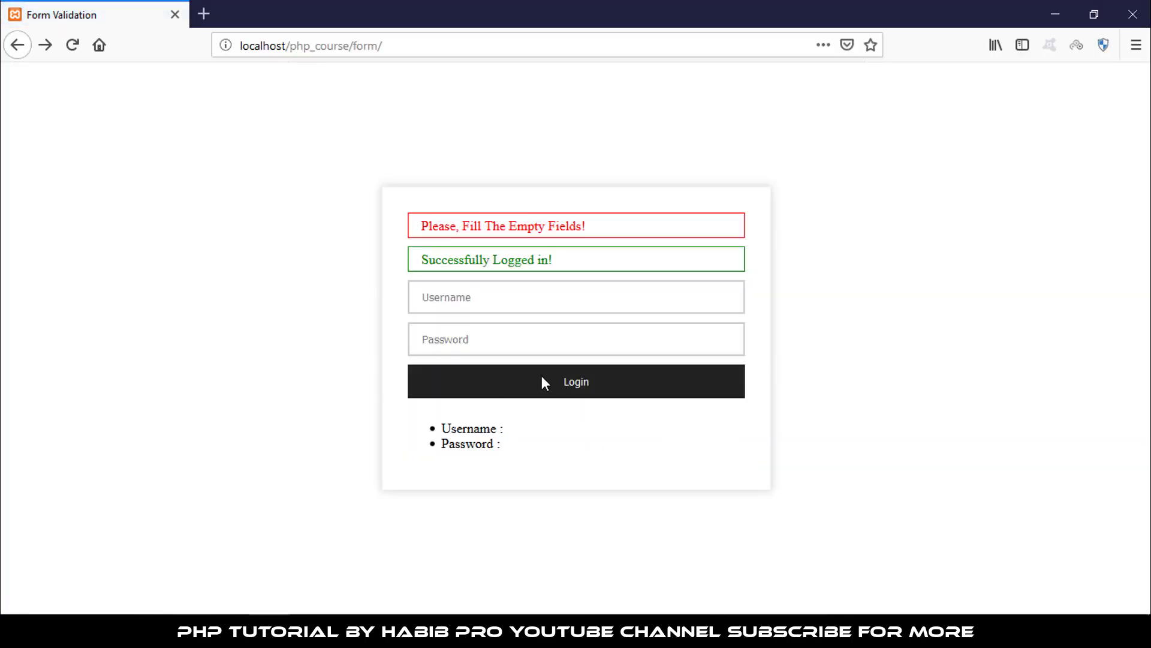
# Step: Add text-transform: uppercase to the submit button and save
pyautogui.hotkey('alt', 'Tab')
pyautogui.press('Return')
pyautogui.write('te')
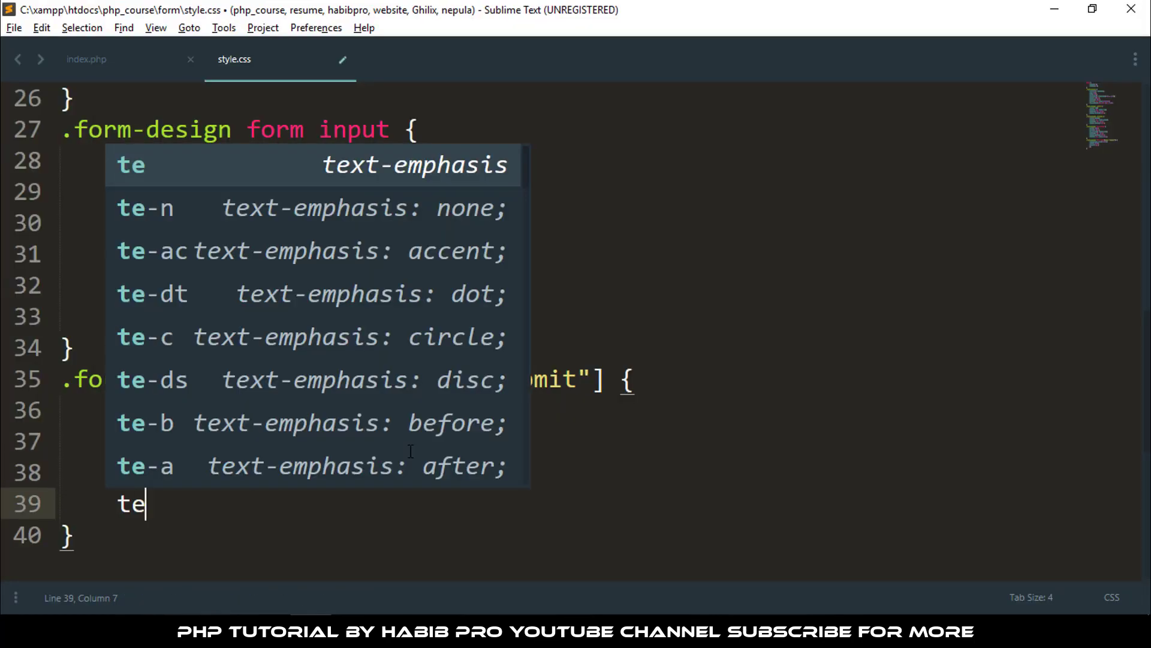
pyautogui.write('xt-t')
pyautogui.press('Return')
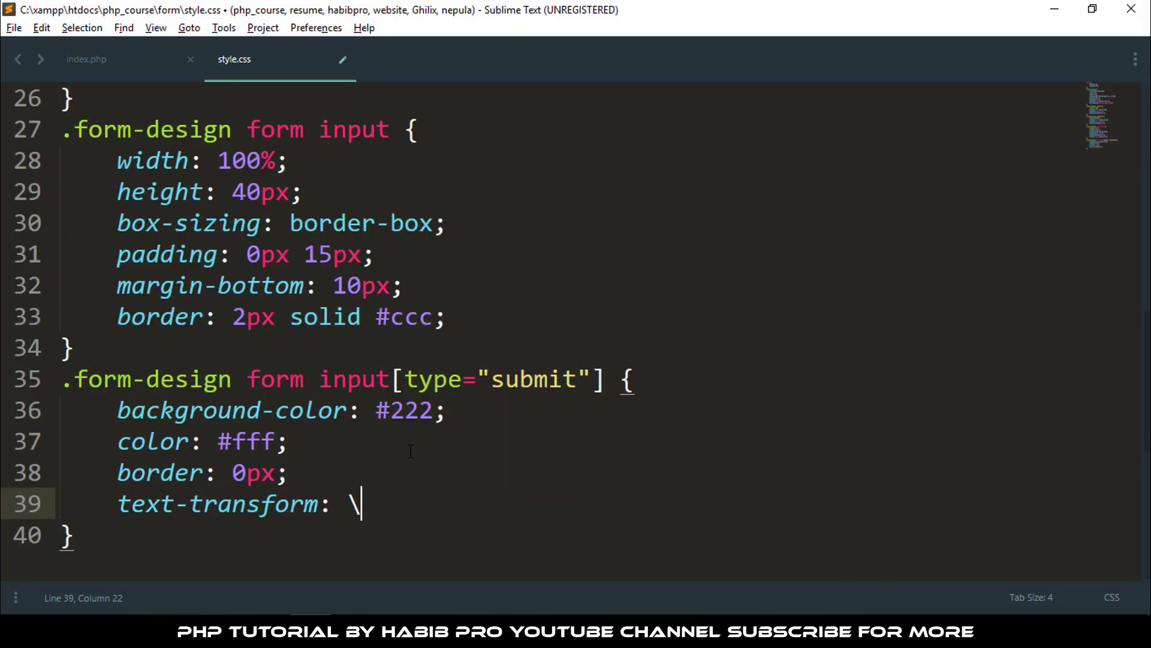
pyautogui.press('Delete')
pyautogui.write('up')
pyautogui.press('Return')
pyautogui.write(';')
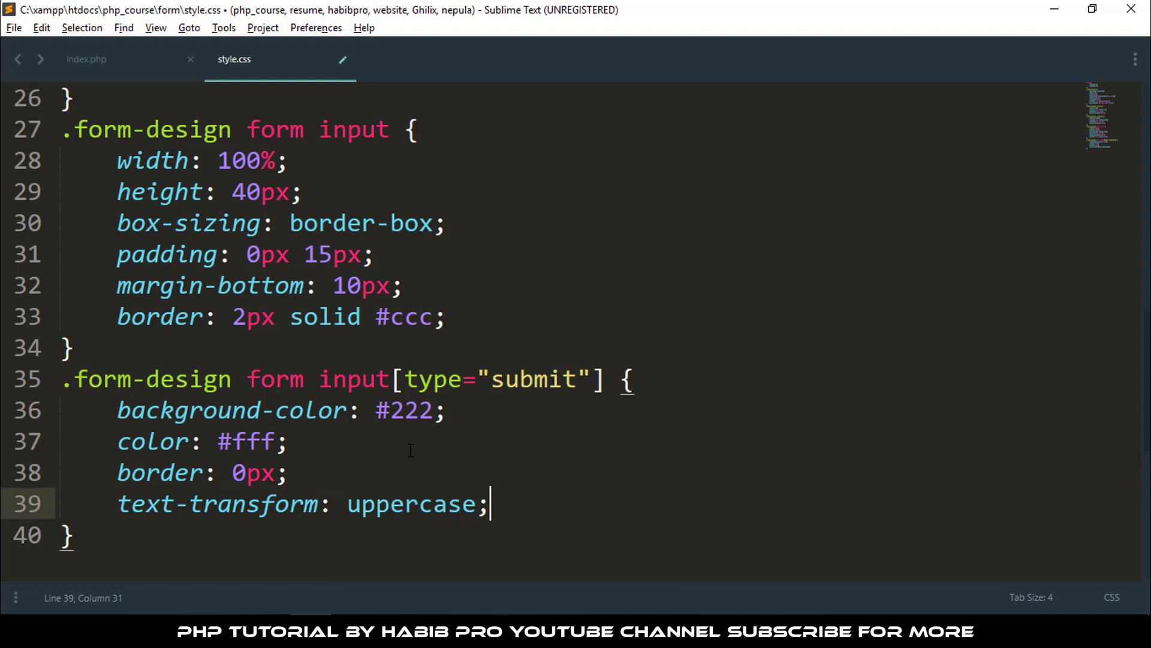
pyautogui.hotkey('ctrl', 's')
# Step: Set the button font-size to 16px and preview in Firefox
pyautogui.press('Return')
pyautogui.write('f')
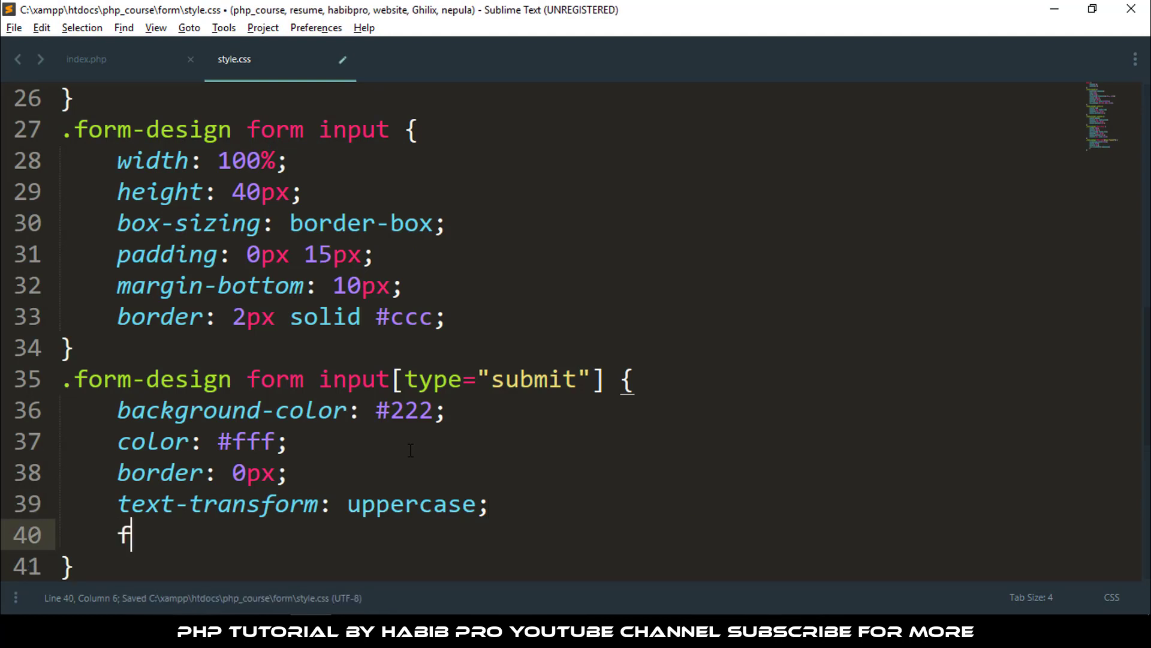
pyautogui.write('ont-s')
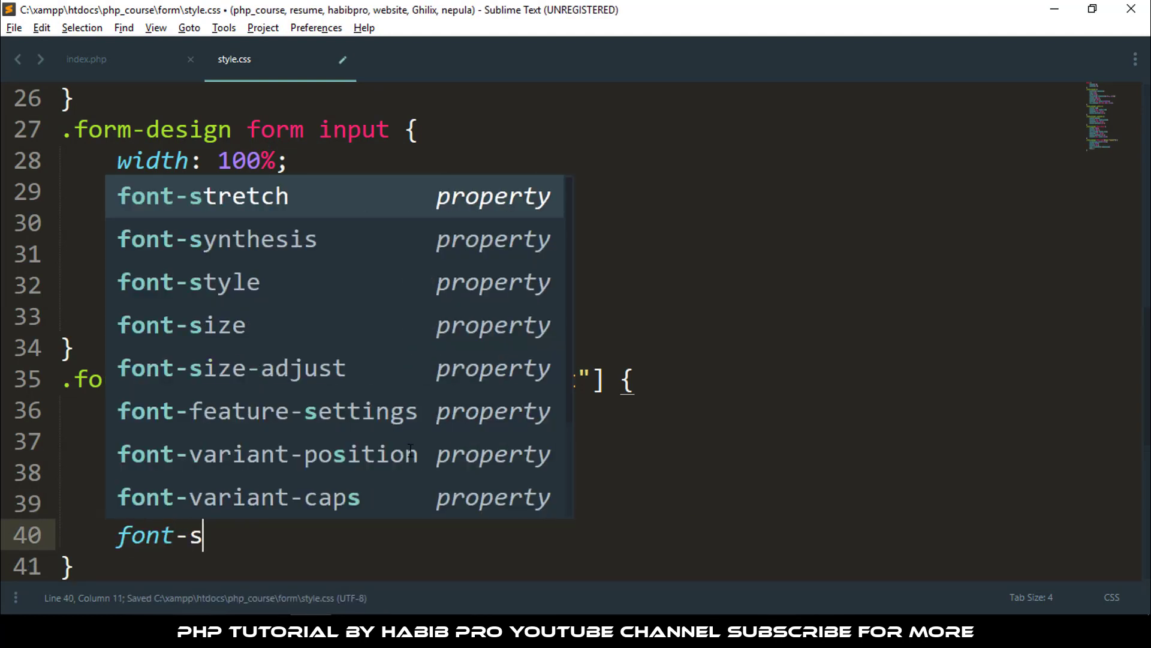
pyautogui.write('ize')
pyautogui.press('Return')
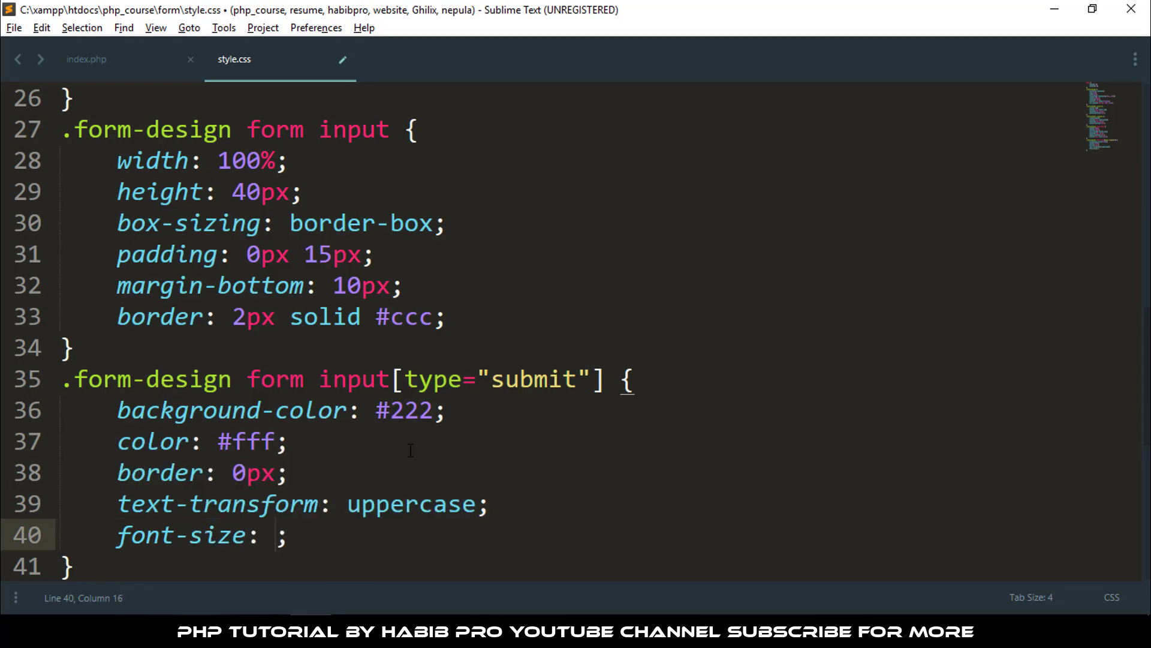
pyautogui.write('16px')
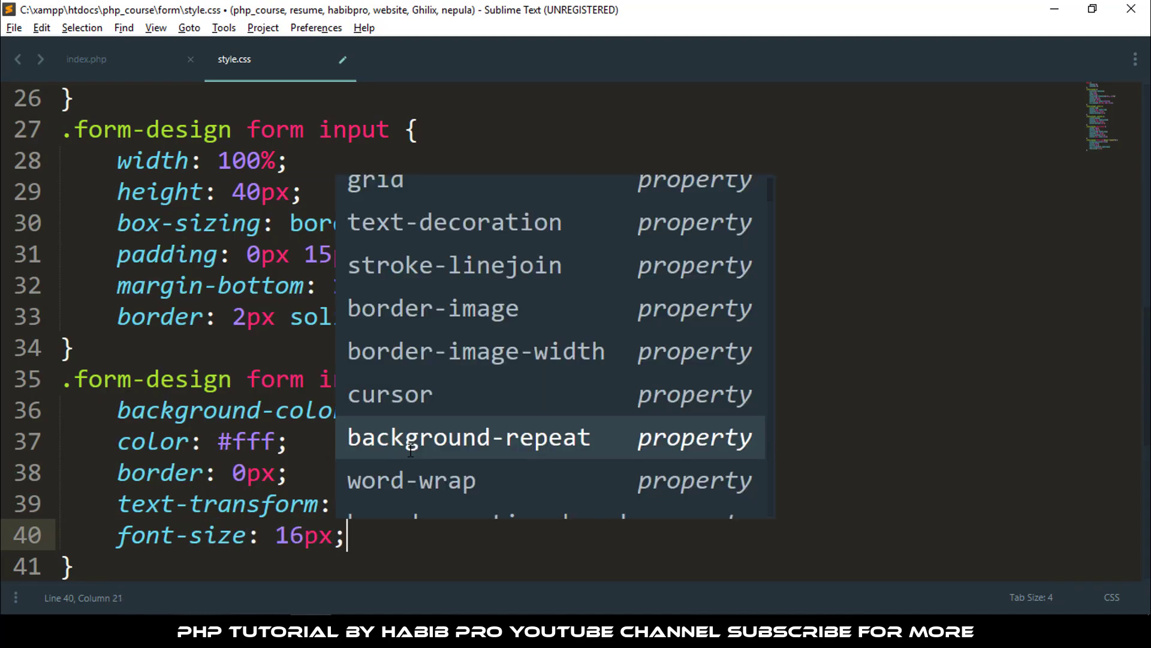
pyautogui.press('Right')
pyautogui.hotkey('ctrl', 's')
pyautogui.hotkey('alt', 'Tab')
pyautogui.press('F5')
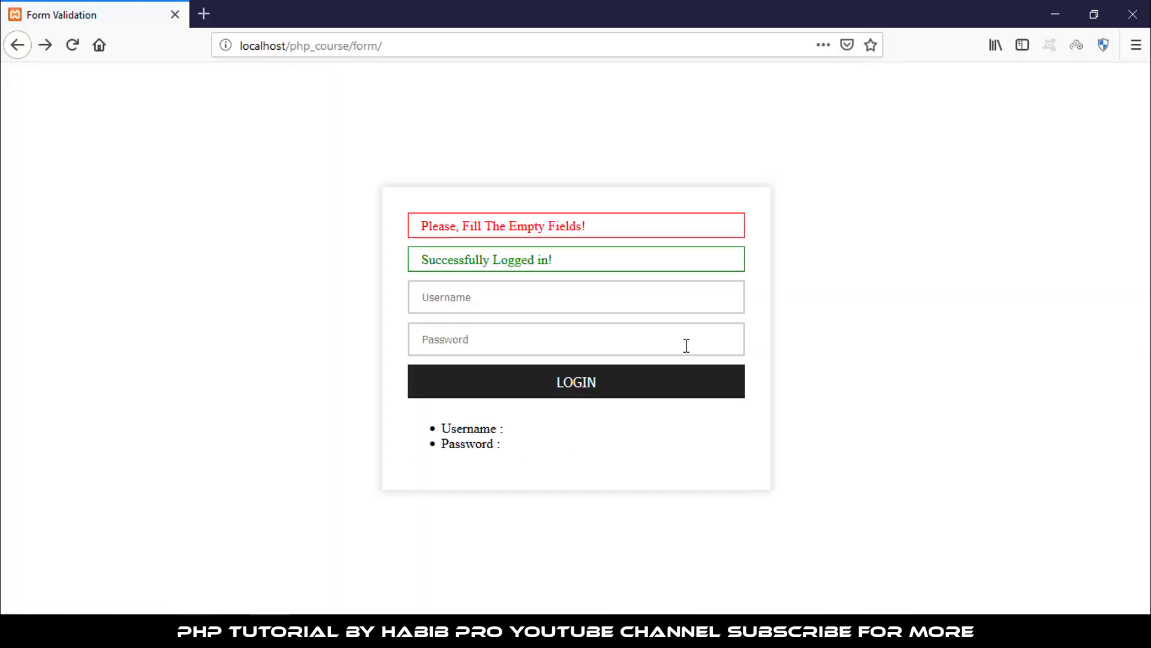
# Step: Add letter-spacing to the submit button and reload the page
pyautogui.hotkey('alt', 'Tab')
pyautogui.press('Return')
pyautogui.write('letter')
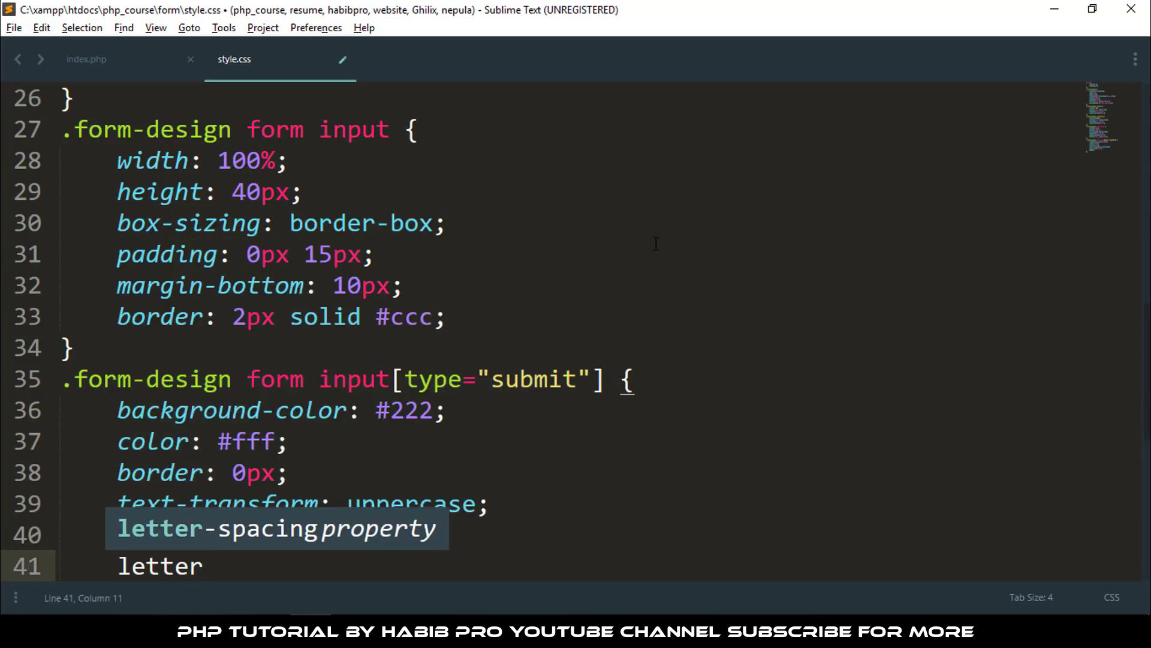
pyautogui.scroll(-1, 656, 243)
pyautogui.press('Return')
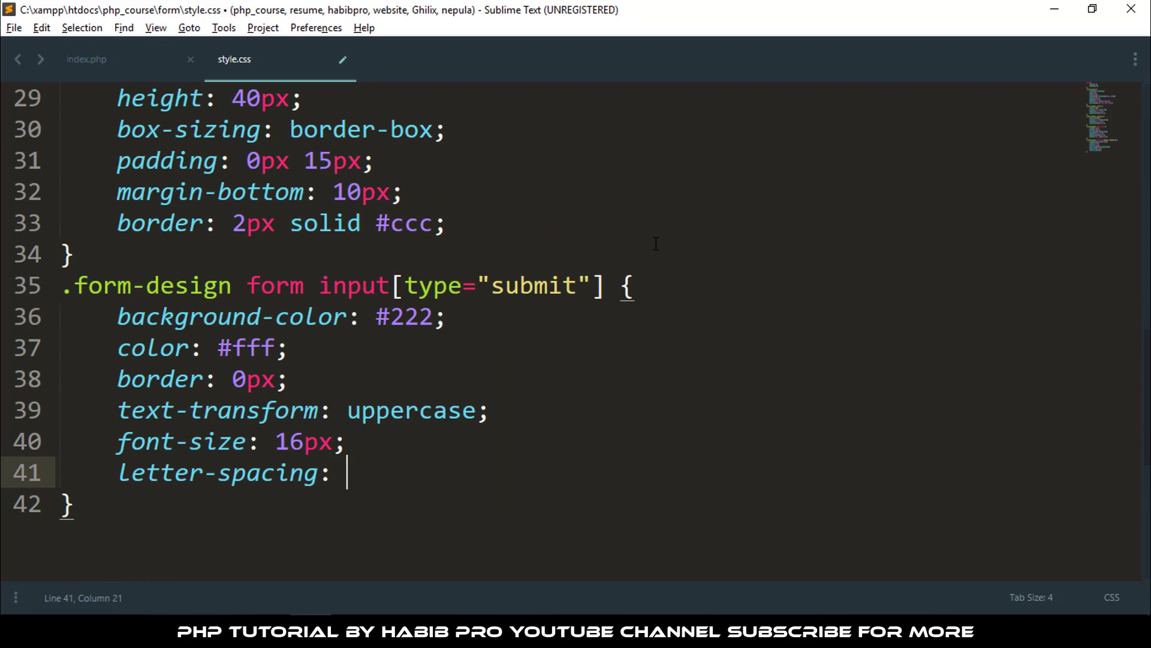
pyautogui.write('1px;')
pyautogui.hotkey('ctrl', 's')
pyautogui.hotkey('alt', 'Tab')
pyautogui.press('F5')
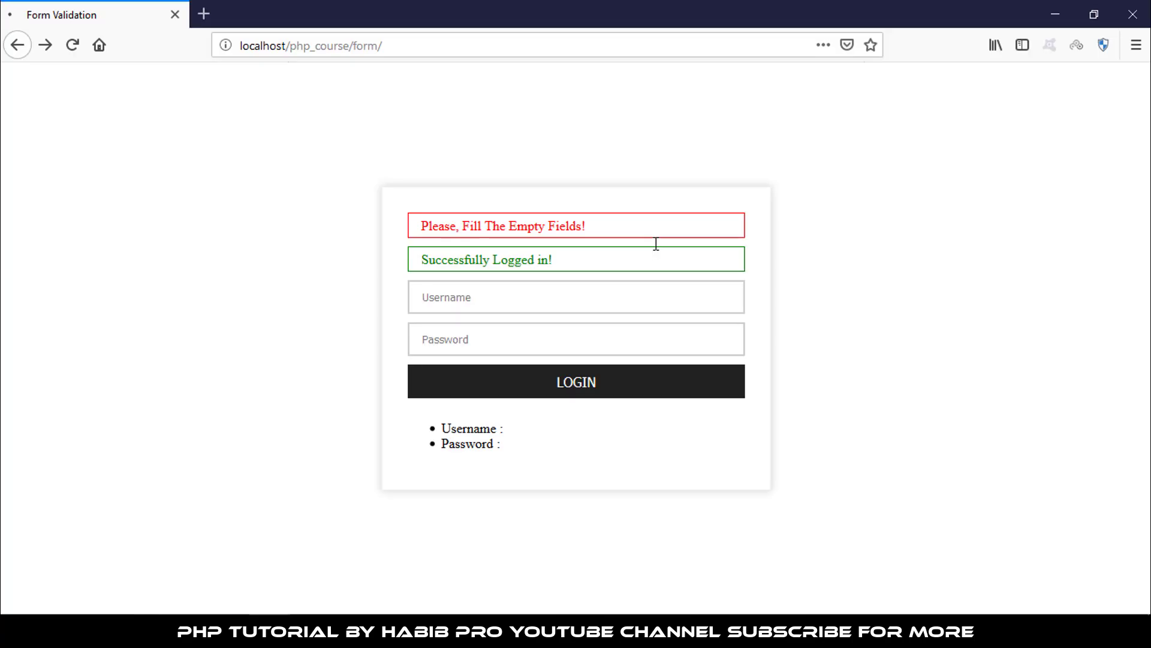
# Step: Revise the letter-spacing value to 2px, save, and recheck in Firefox
pyautogui.hotkey('alt', 'Tab')
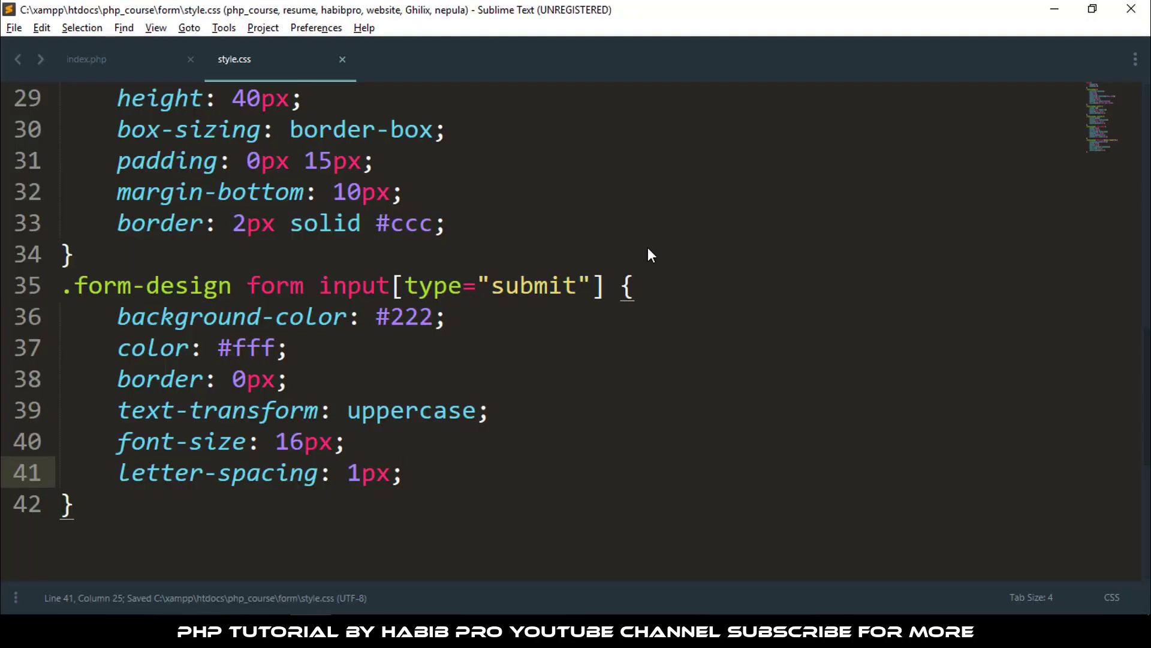
pyautogui.press('Left')
pyautogui.press('Left')
pyautogui.press('Left')
pyautogui.press('BackSpace')
pyautogui.write('2')
pyautogui.hotkey('ctrl', 's')
pyautogui.hotkey('alt', 'Tab')
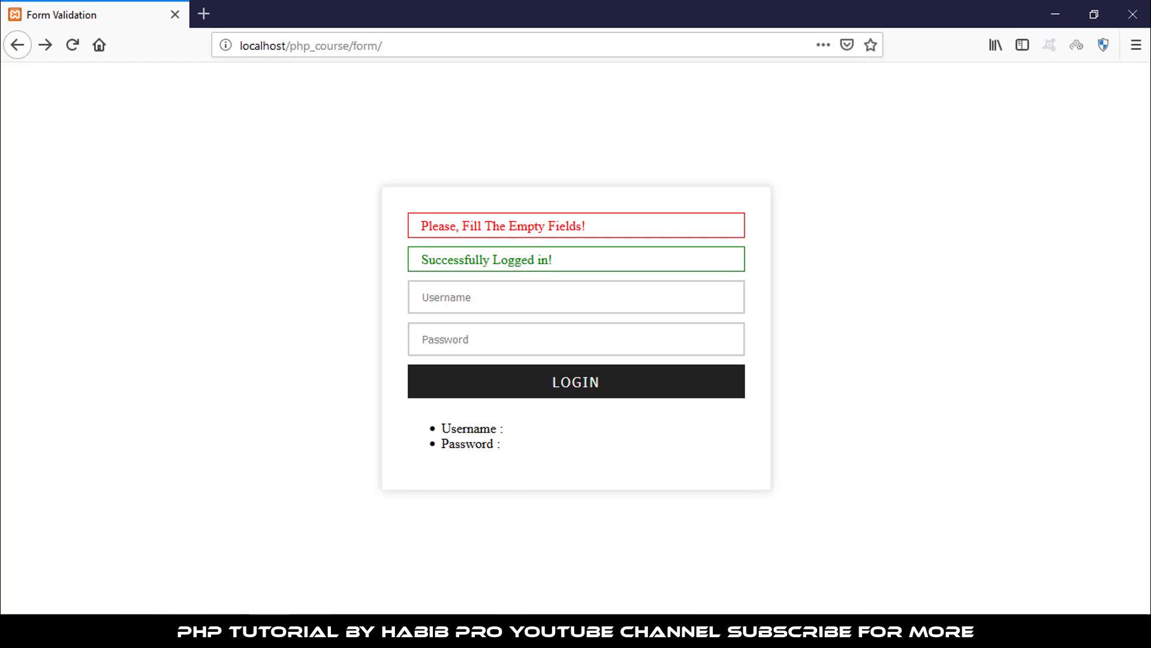
pyautogui.hotkey('alt', 'Tab')
pyautogui.press('Down')
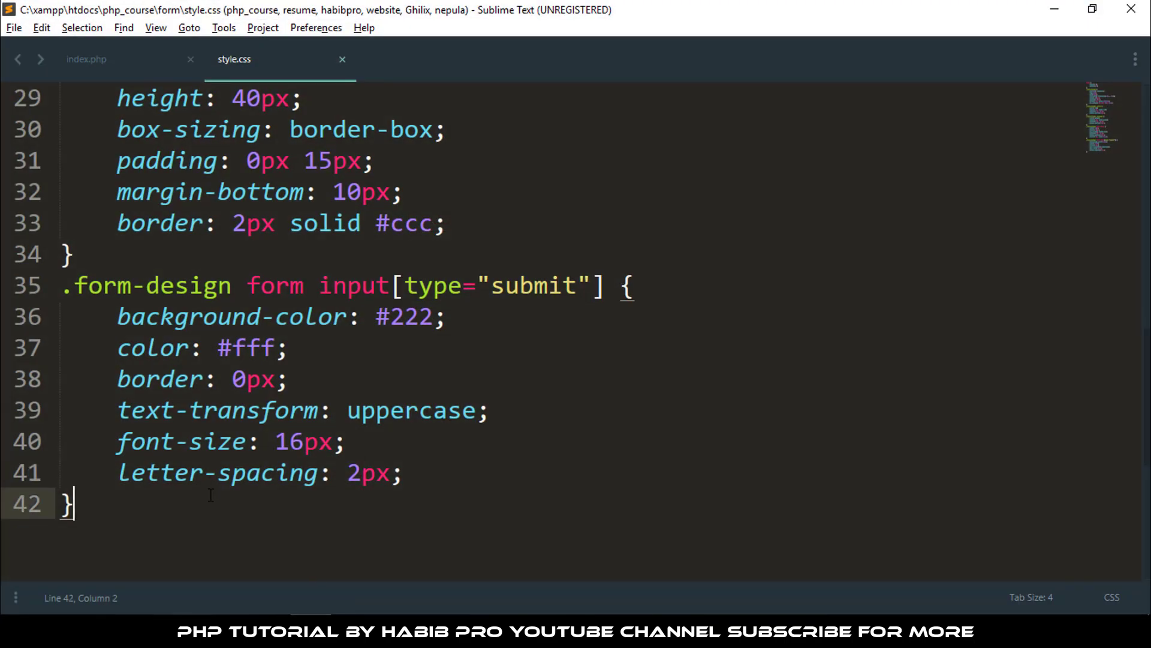
# Step: Add a .form-design ul rule with margin: 0 and padding: 0
pyautogui.press('Return')
pyautogui.write('.form')
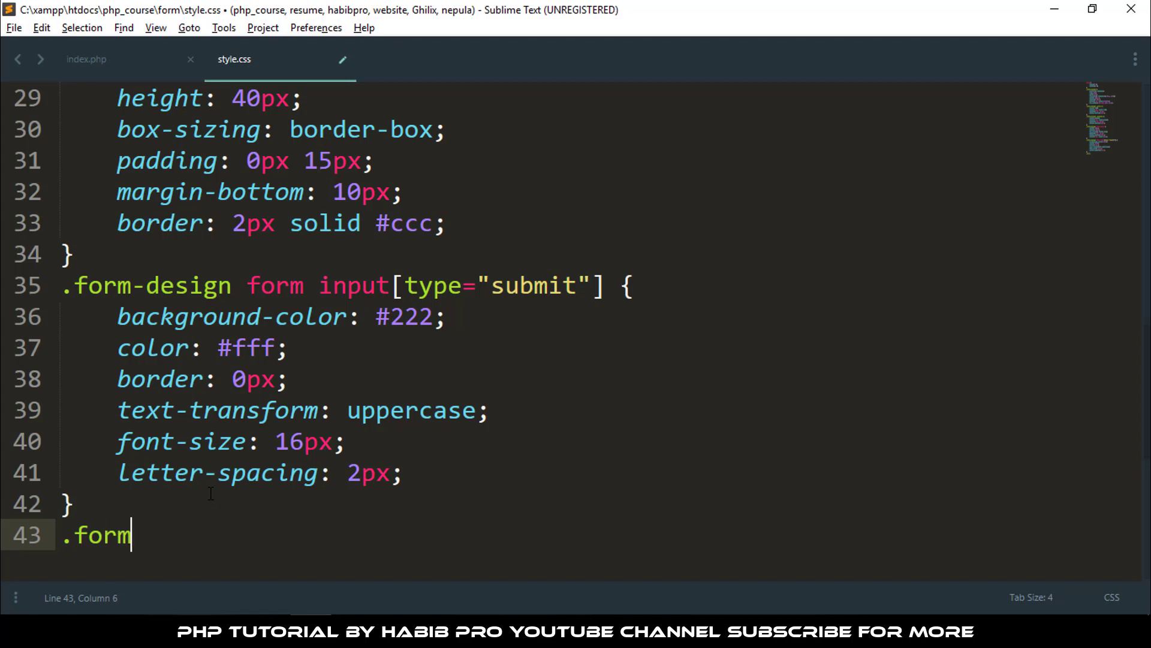
pyautogui.write('=d')
pyautogui.press('BackSpace')
pyautogui.press('BackSpace')
pyautogui.write('-design ')
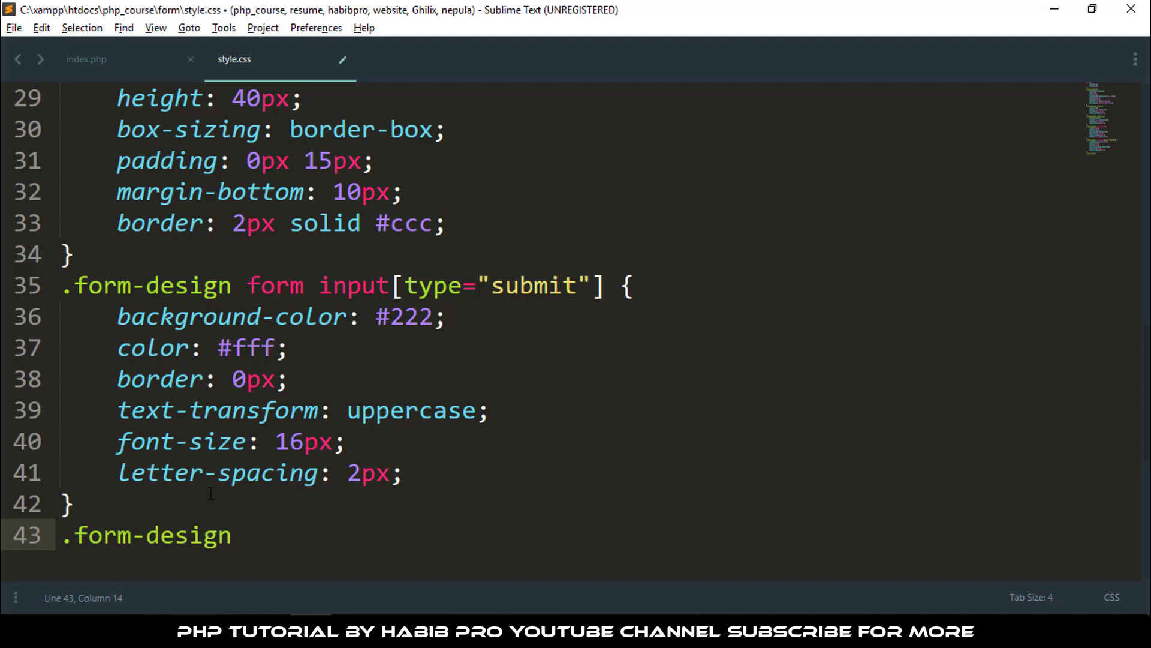
pyautogui.write('ul {')
pyautogui.press('Return')
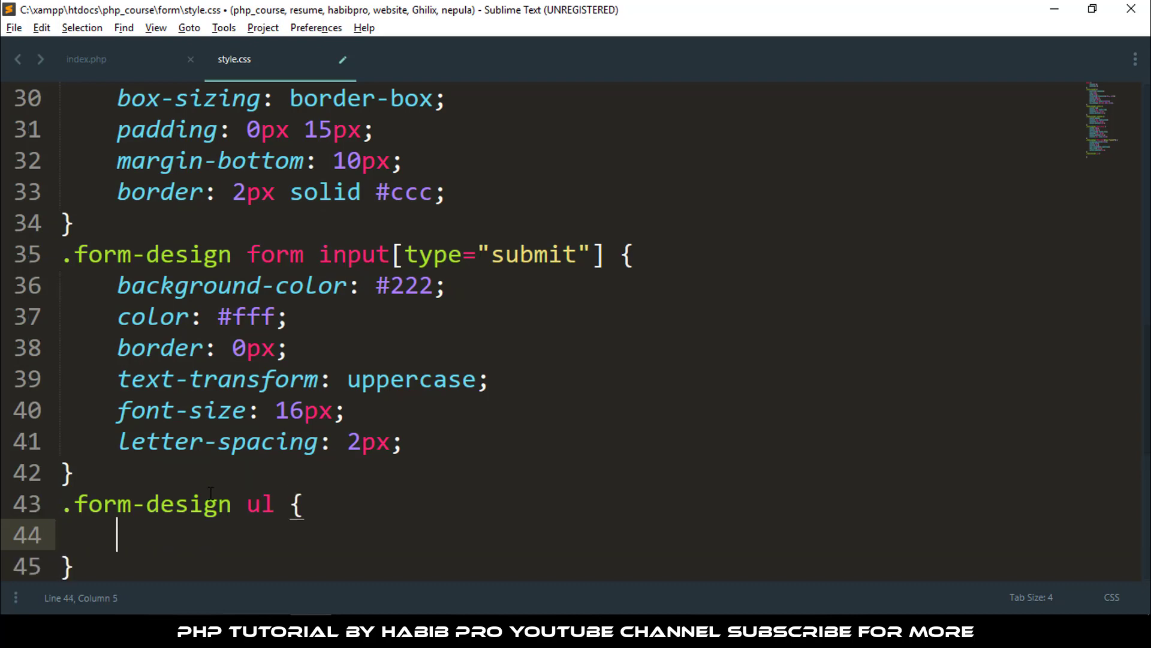
pyautogui.write('margin')
pyautogui.press('Tab')
pyautogui.write('0')
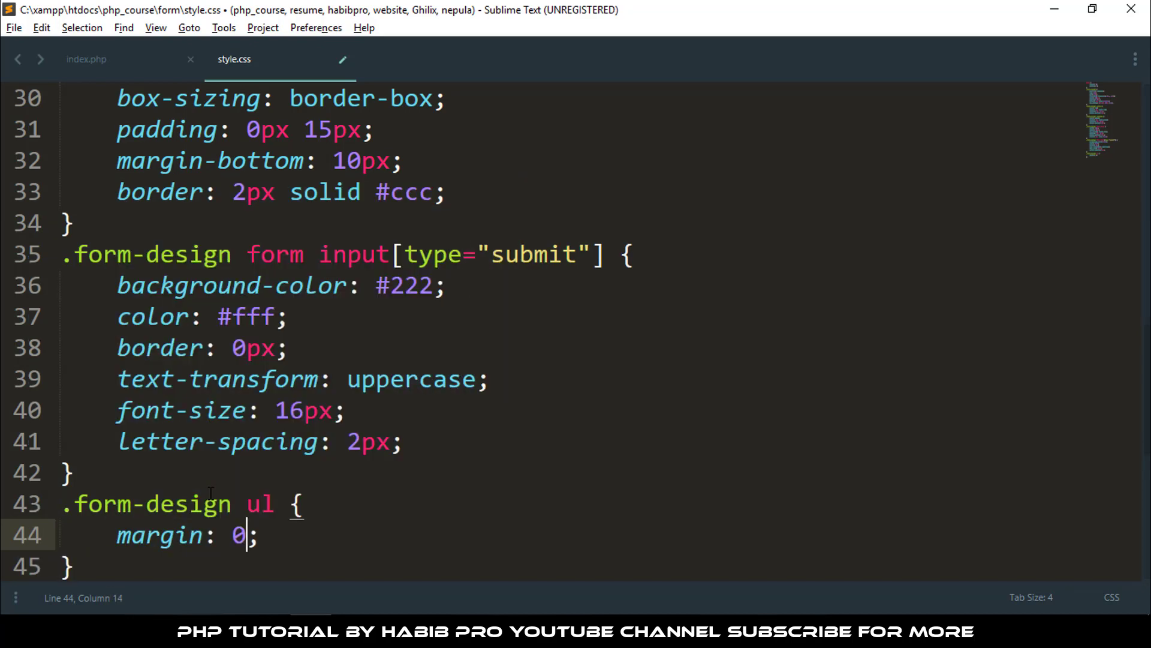
pyautogui.press('Return')
pyautogui.write('padding')
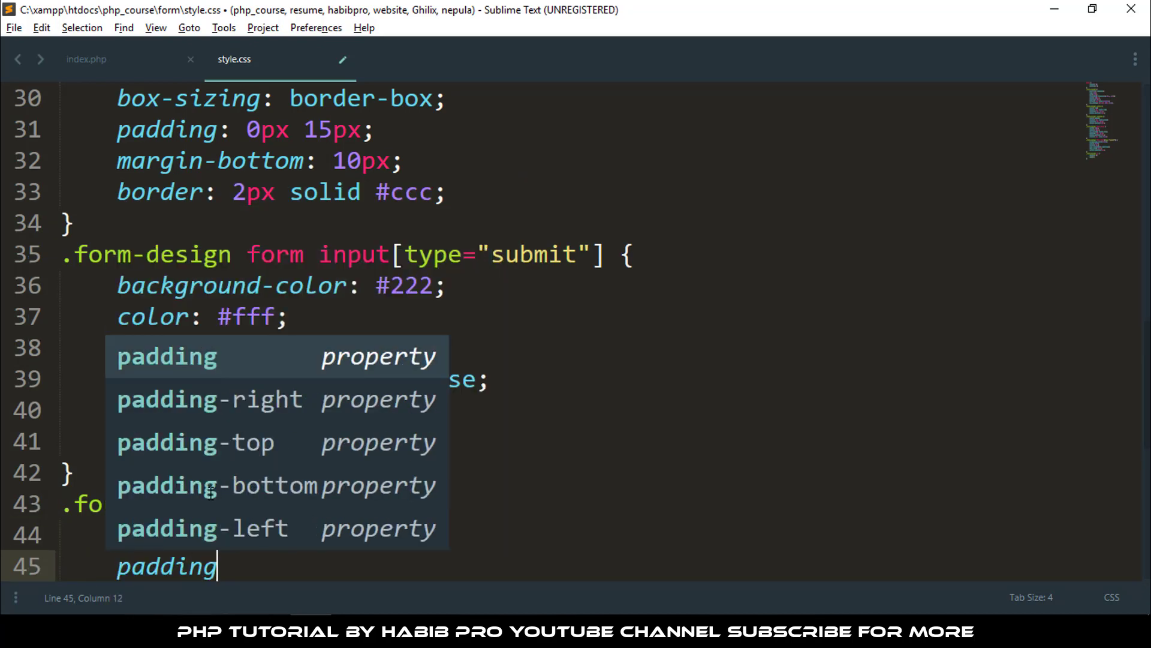
pyautogui.press('Tab')
pyautogui.write('0')
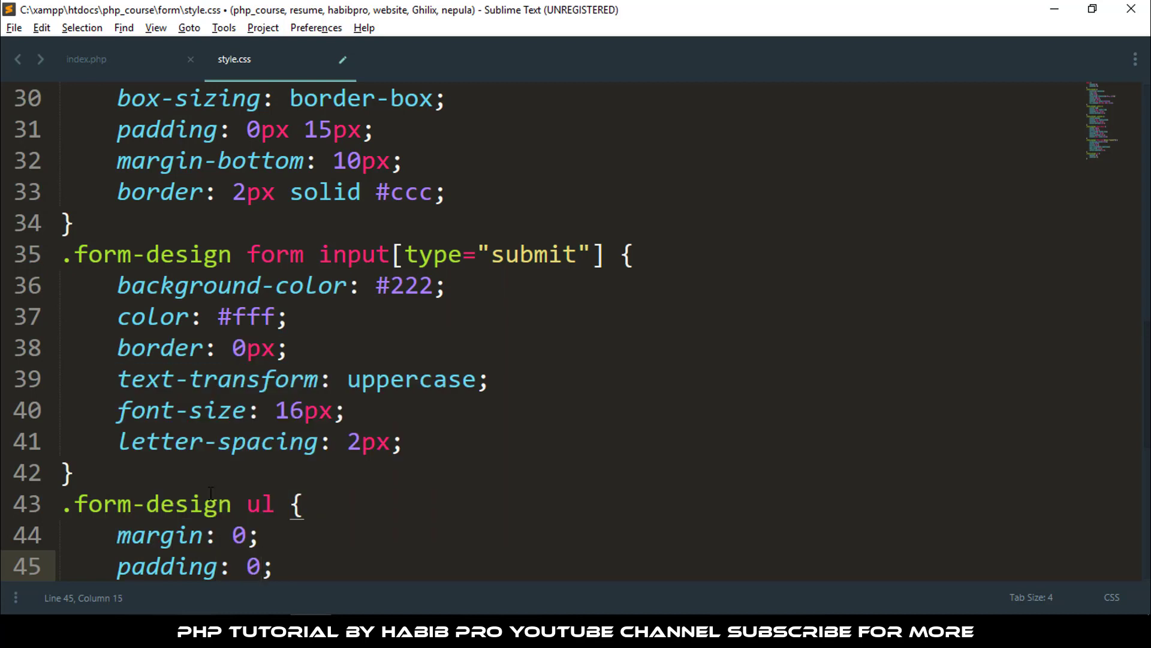
# Step: Add .form-design ul li with list-style-type: none and save
pyautogui.press('Down')
pyautogui.press('Return')
pyautogui.write('.form-design ')
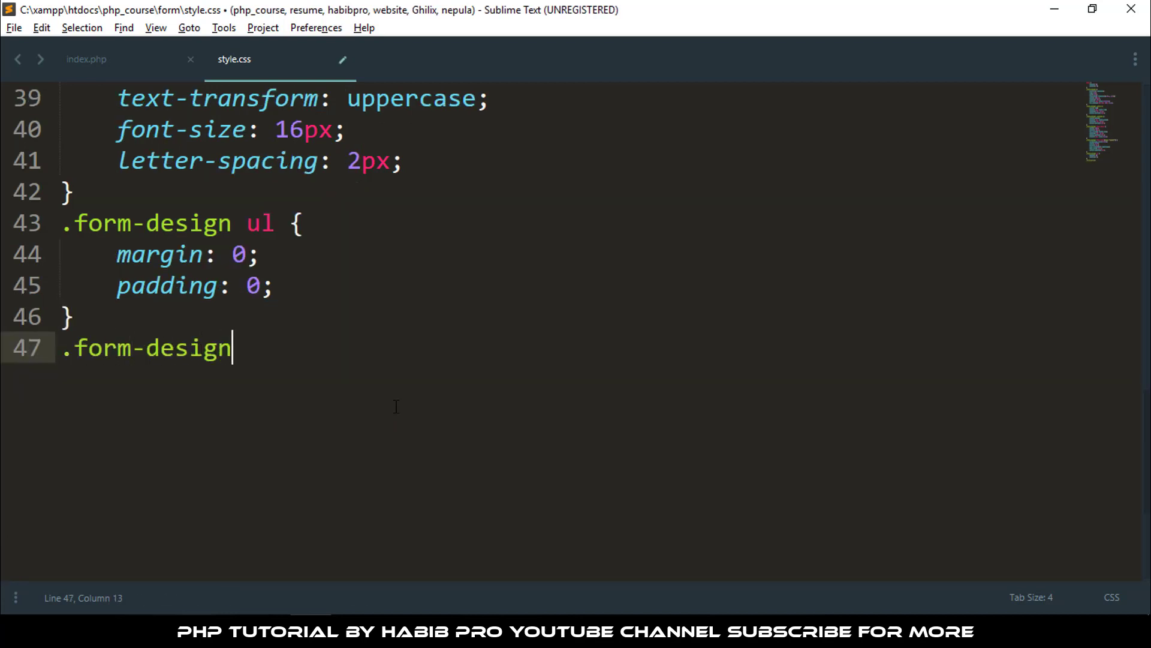
pyautogui.write('ul')
pyautogui.write(' li {')
pyautogui.press('Return')
pyautogui.write('lk')
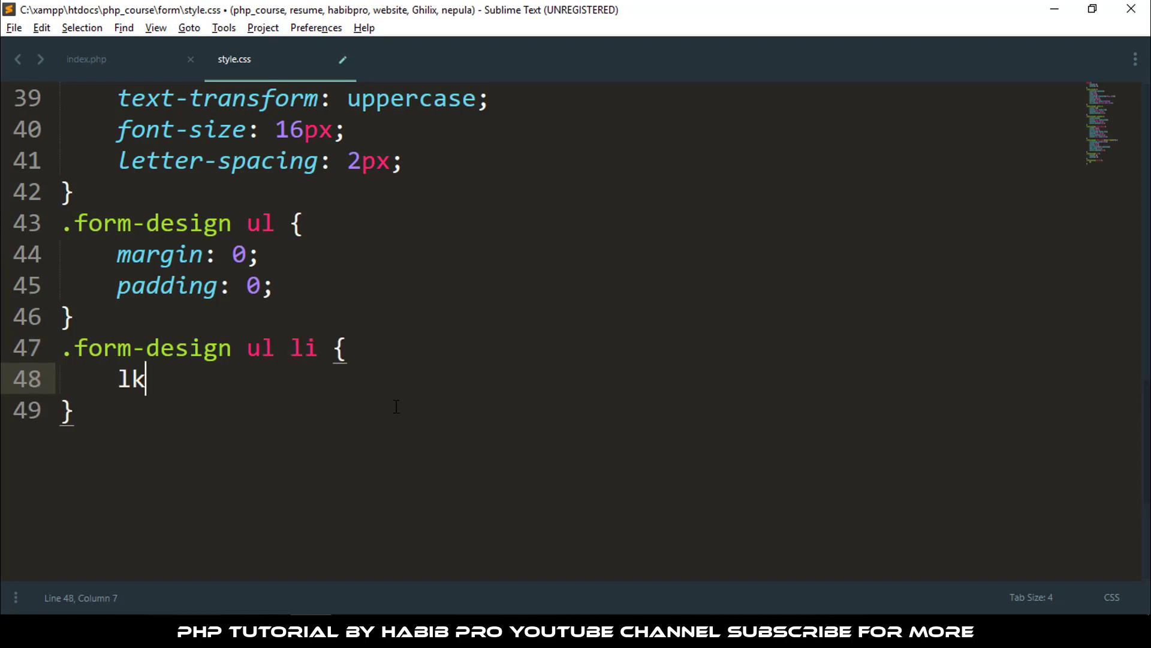
pyautogui.write('is')
pyautogui.press('BackSpace')
pyautogui.press('BackSpace')
pyautogui.press('BackSpace')
pyautogui.write('ist')
pyautogui.press('Return')
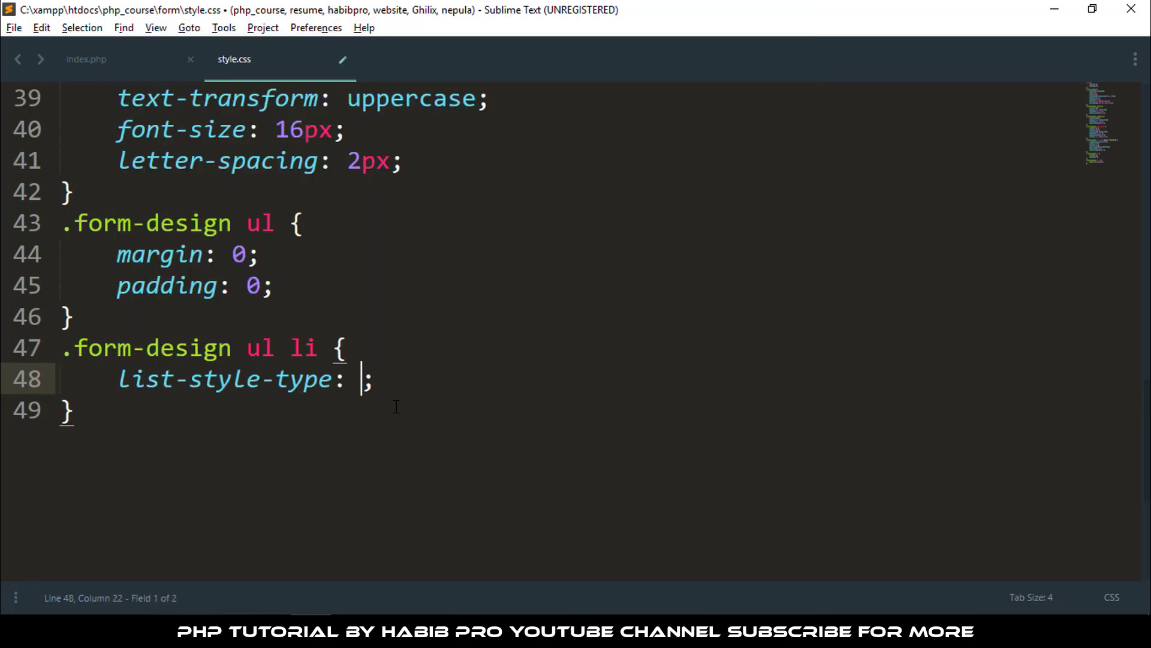
pyautogui.write('noe')
pyautogui.press('Return')
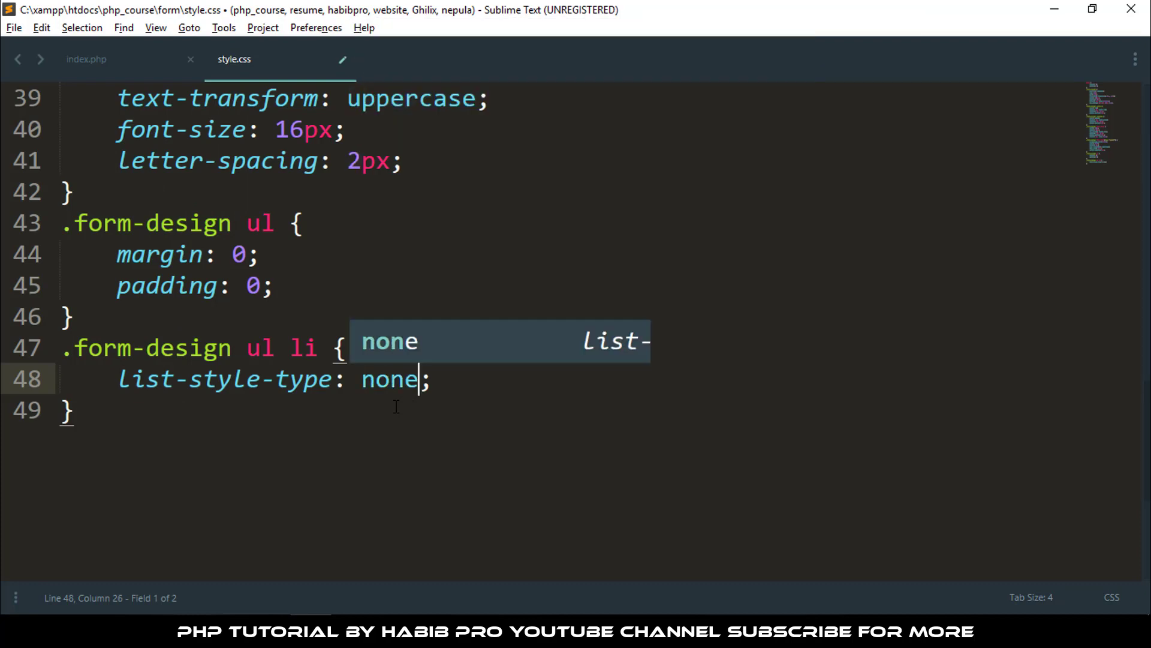
pyautogui.hotkey('ctrl', 's')
# Step: Check the page, then add font-size: 16px to the list items
pyautogui.hotkey('alt', 'Tab')
pyautogui.press('F5')
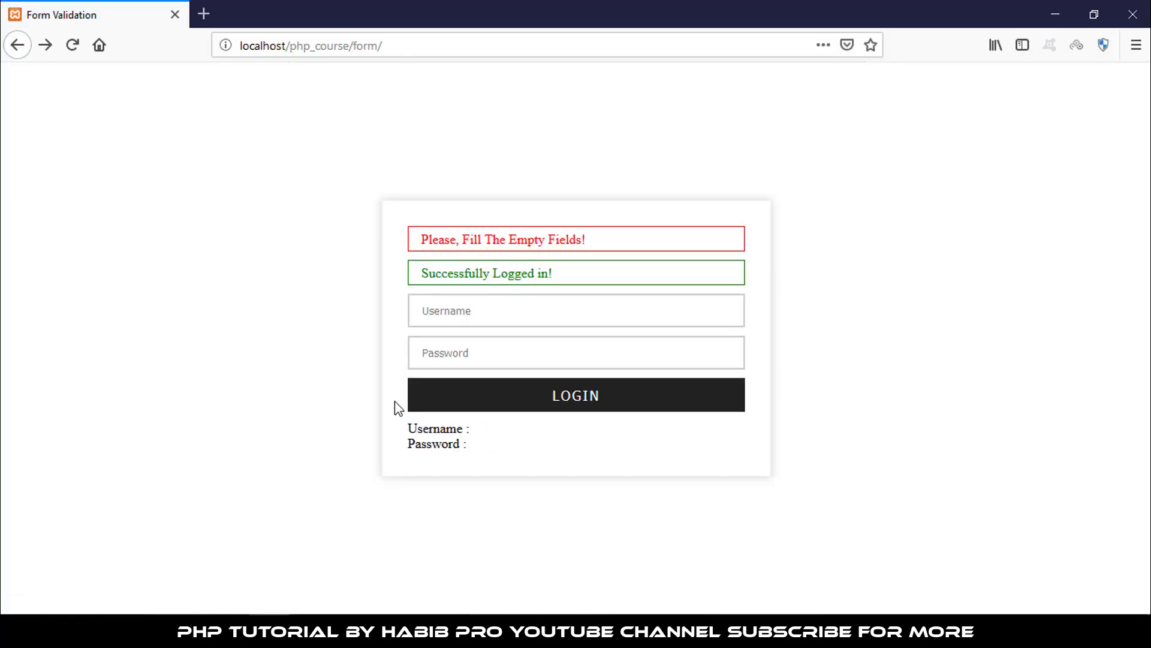
pyautogui.hotkey('alt', 'Tab')
pyautogui.scroll(-1, 344, 402)
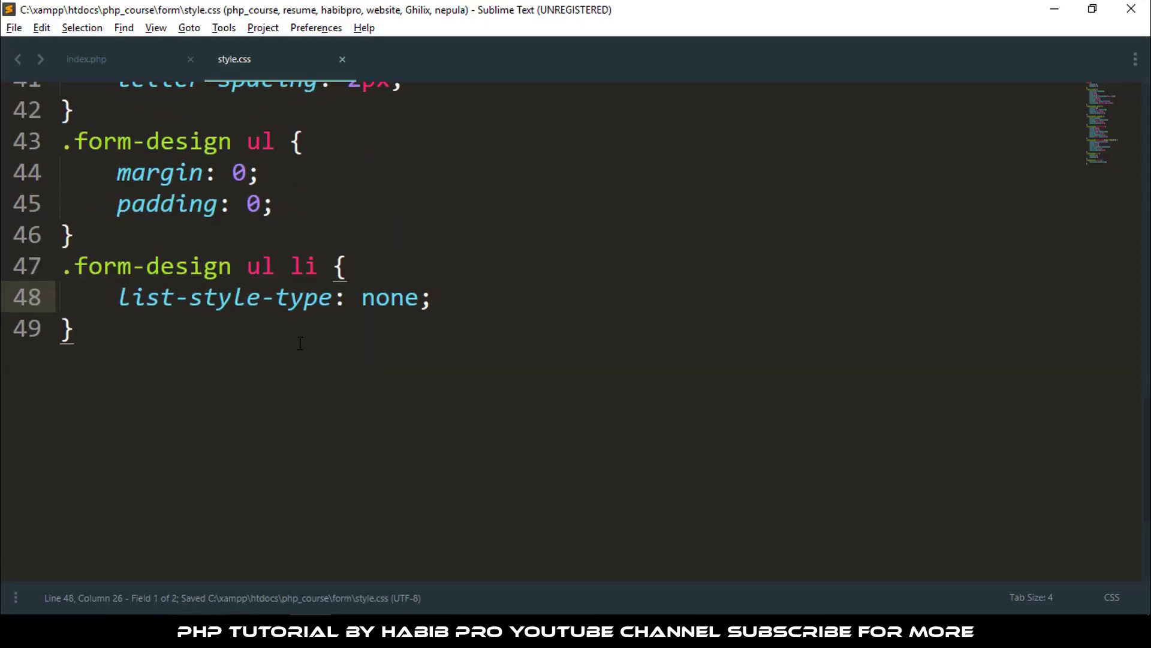
pyautogui.click(463, 286)
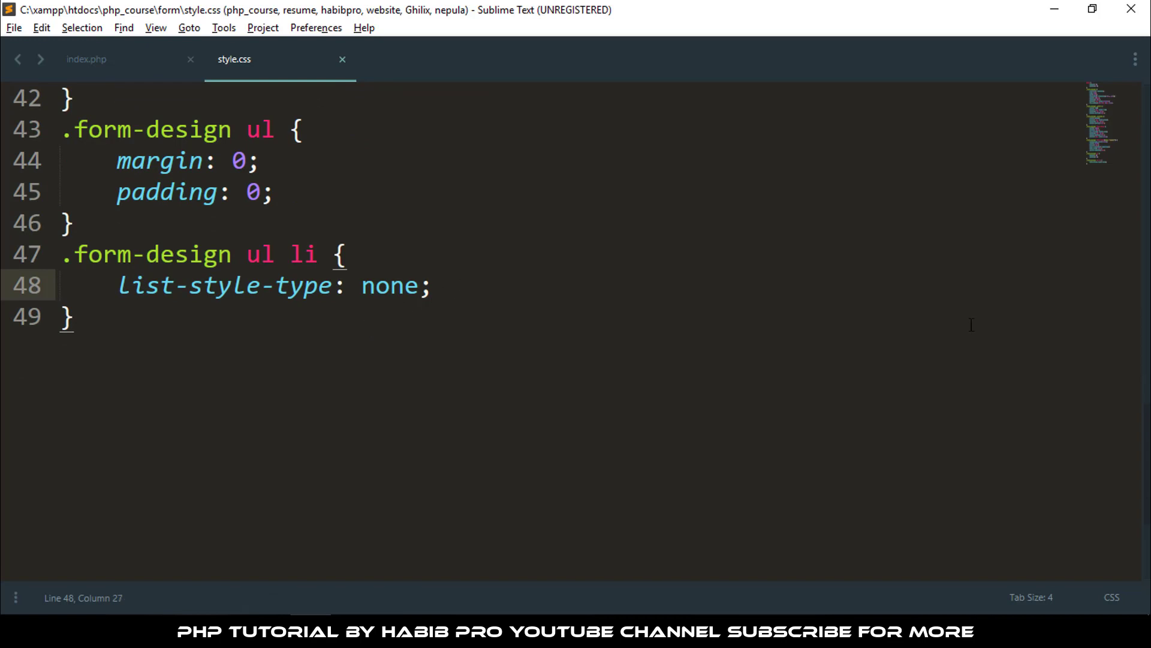
pyautogui.press('Return')
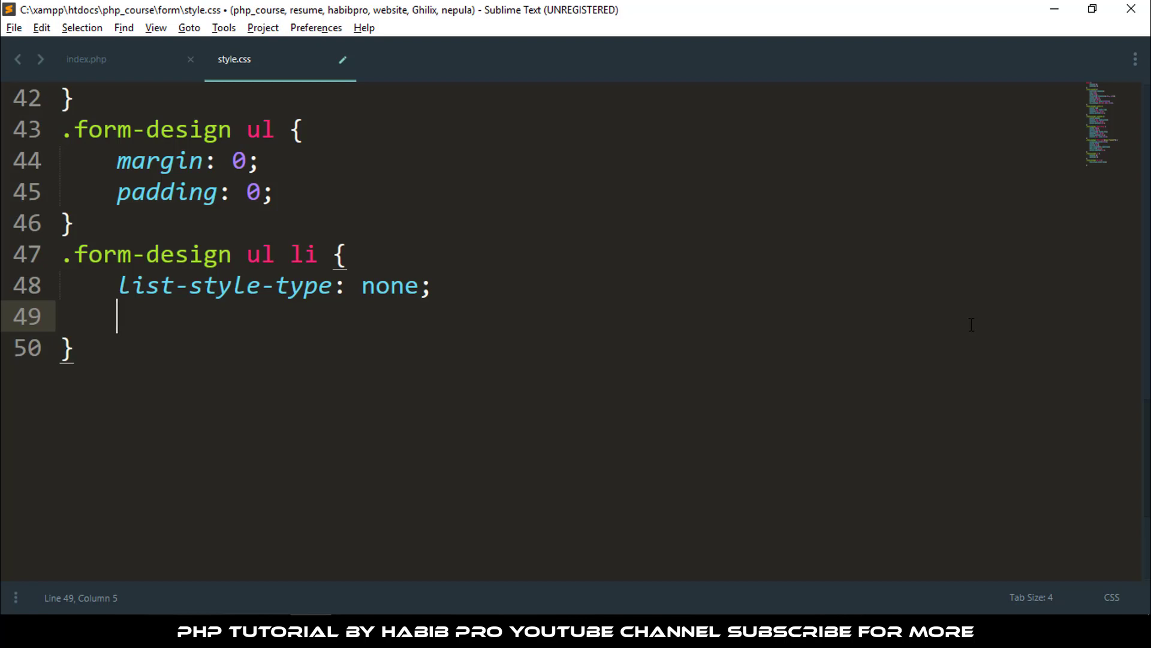
pyautogui.write('font-s')
pyautogui.press('Return')
pyautogui.hotkey('ctrl', 'z')
pyautogui.write('ize: 16')
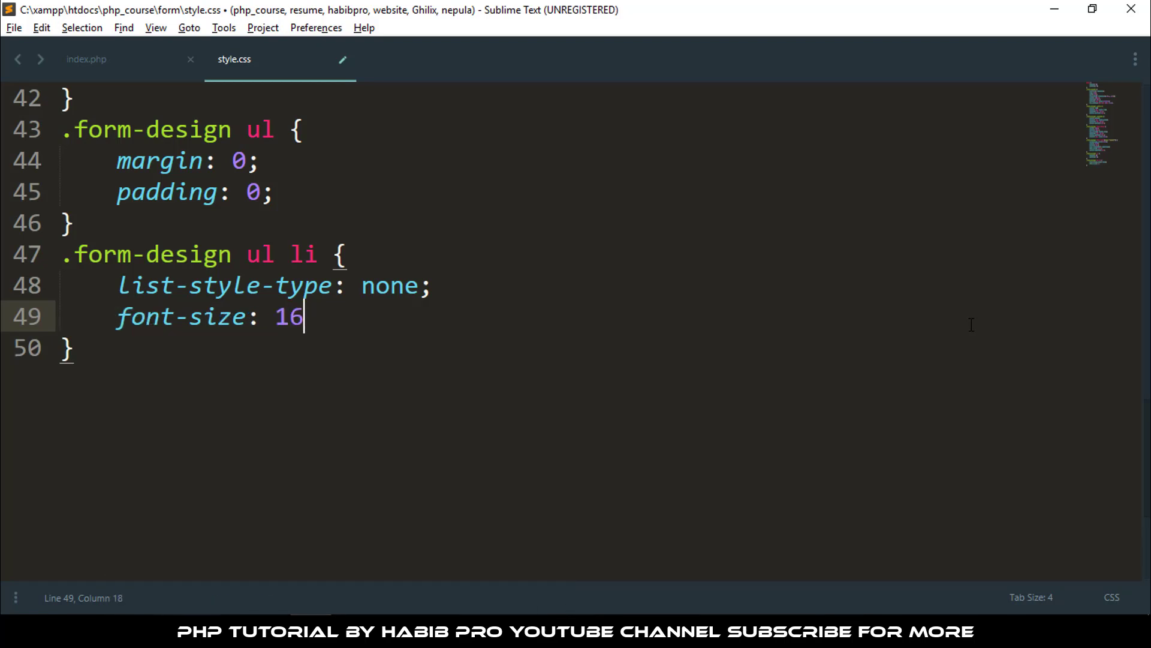
pyautogui.write('px;')
# Step: Add font-weight: bold, discard a stray extra property, and reload the page
pyautogui.press('Return')
pyautogui.write('font')
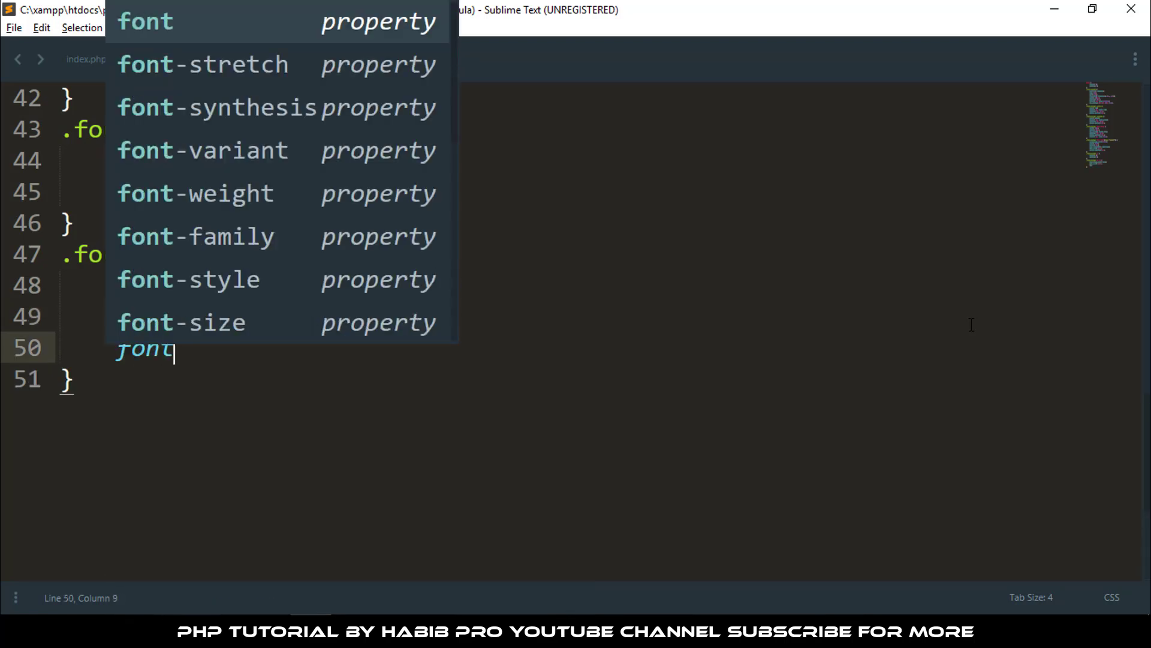
pyautogui.write('-w')
pyautogui.press('Return')
pyautogui.write('bodl')
pyautogui.press('BackSpace')
pyautogui.press('BackSpace')
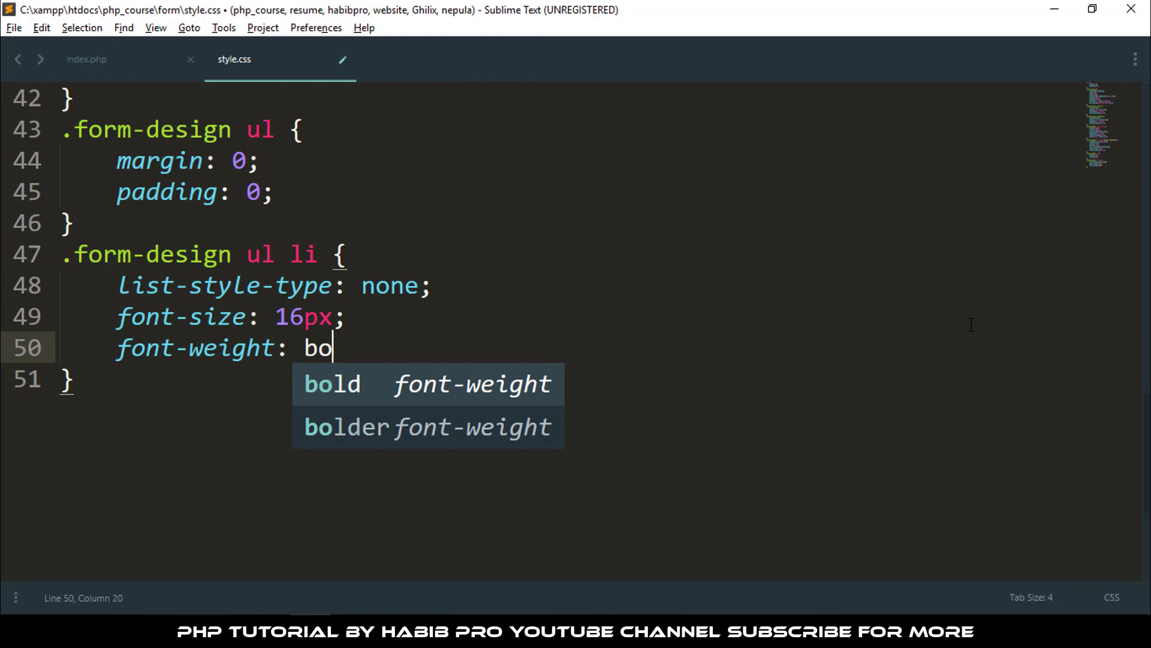
pyautogui.write('ld;')
pyautogui.hotkey('ctrl', 's')
pyautogui.press('Return')
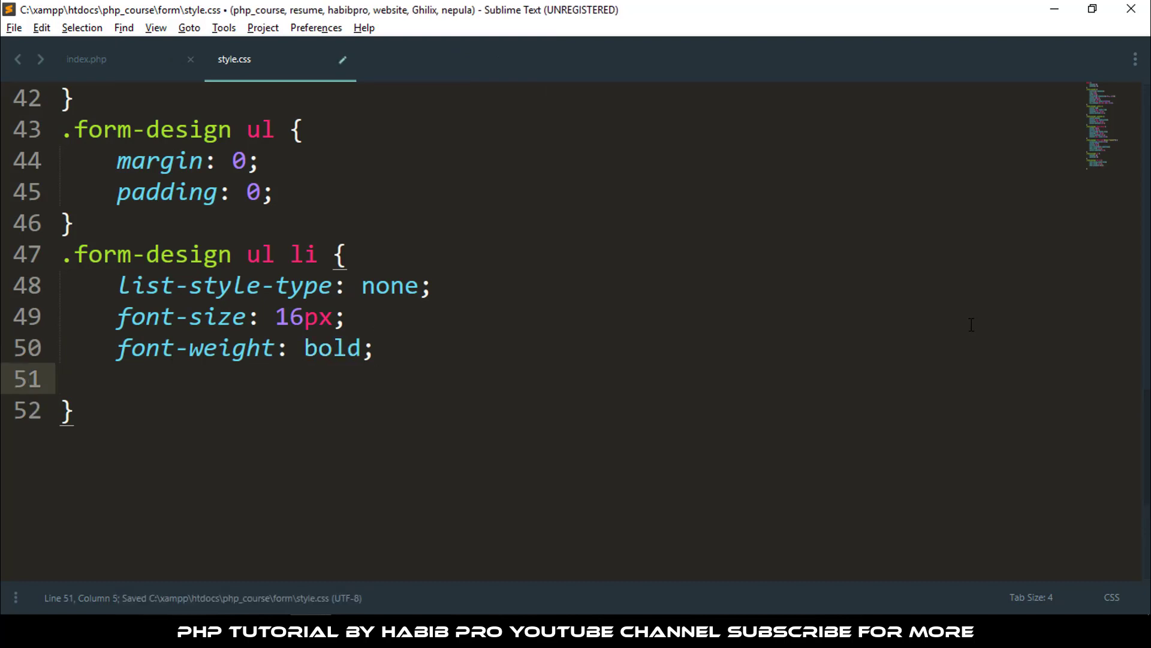
pyautogui.write('text')
pyautogui.press('BackSpace')
pyautogui.press('BackSpace')
pyautogui.press('BackSpace')
pyautogui.press('BackSpace')
pyautogui.press('BackSpace')
pyautogui.press('BackSpace')
pyautogui.hotkey('ctrl', 's')
pyautogui.hotkey('alt', 'Tab')
pyautogui.press('F5')
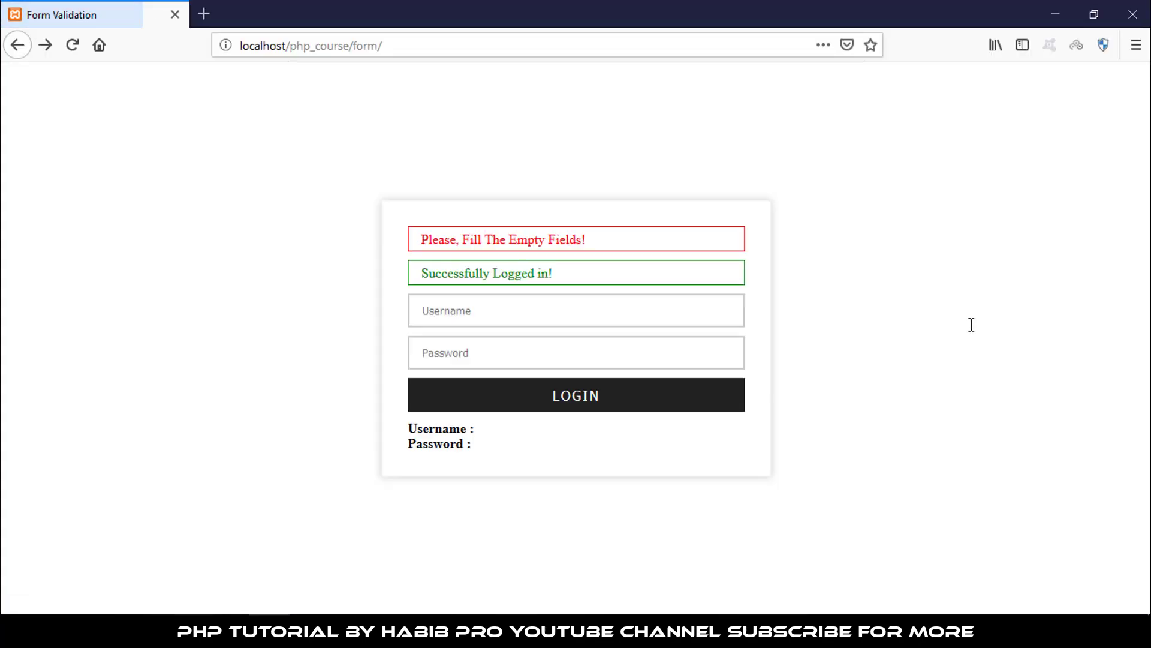
pyautogui.hotkey('alt', 'Tab')
# Step: Add padding: 5px 0px to the list items and verify in Firefox
pyautogui.press('Return')
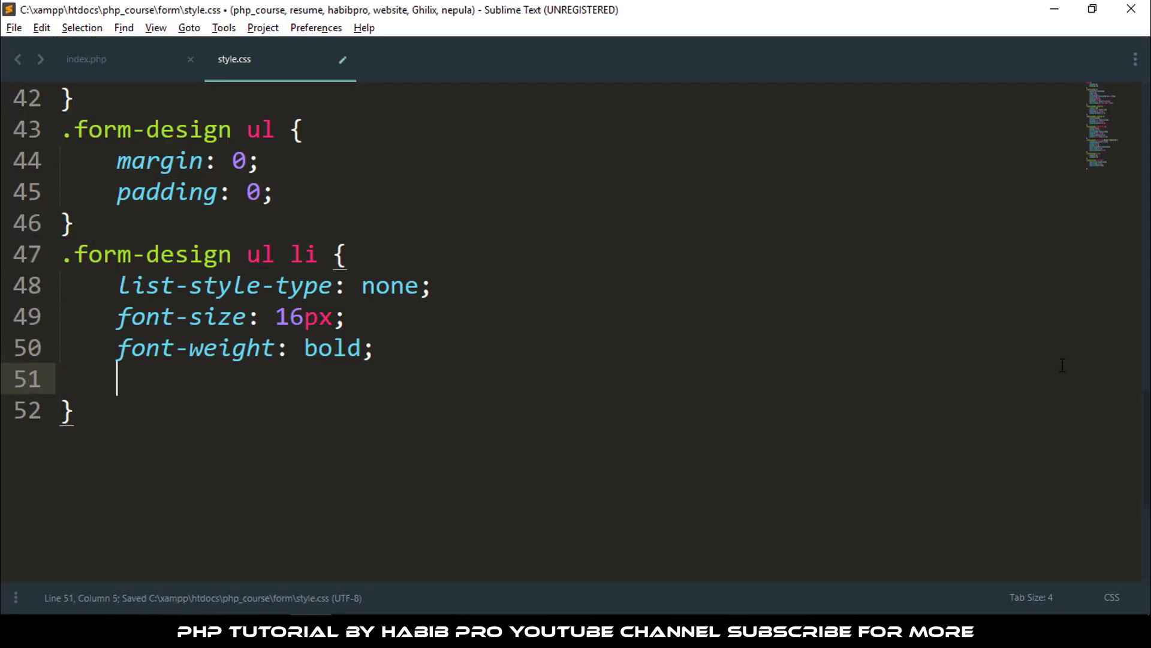
pyautogui.write('pa')
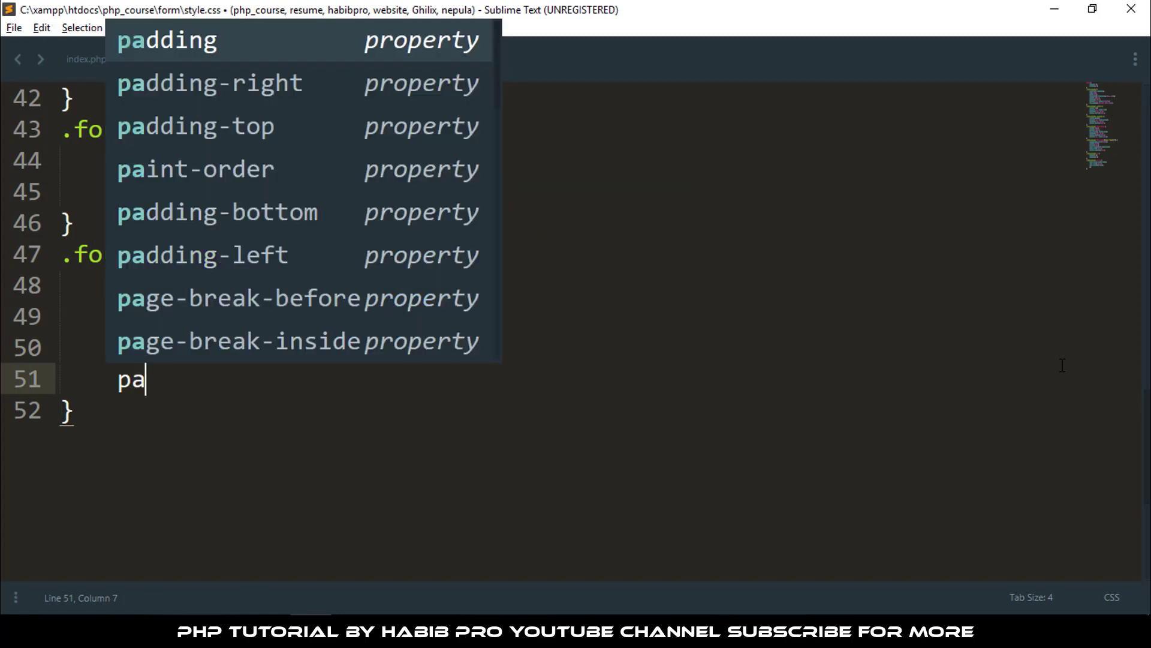
pyautogui.write('dding')
pyautogui.press('Tab')
pyautogui.write('5')
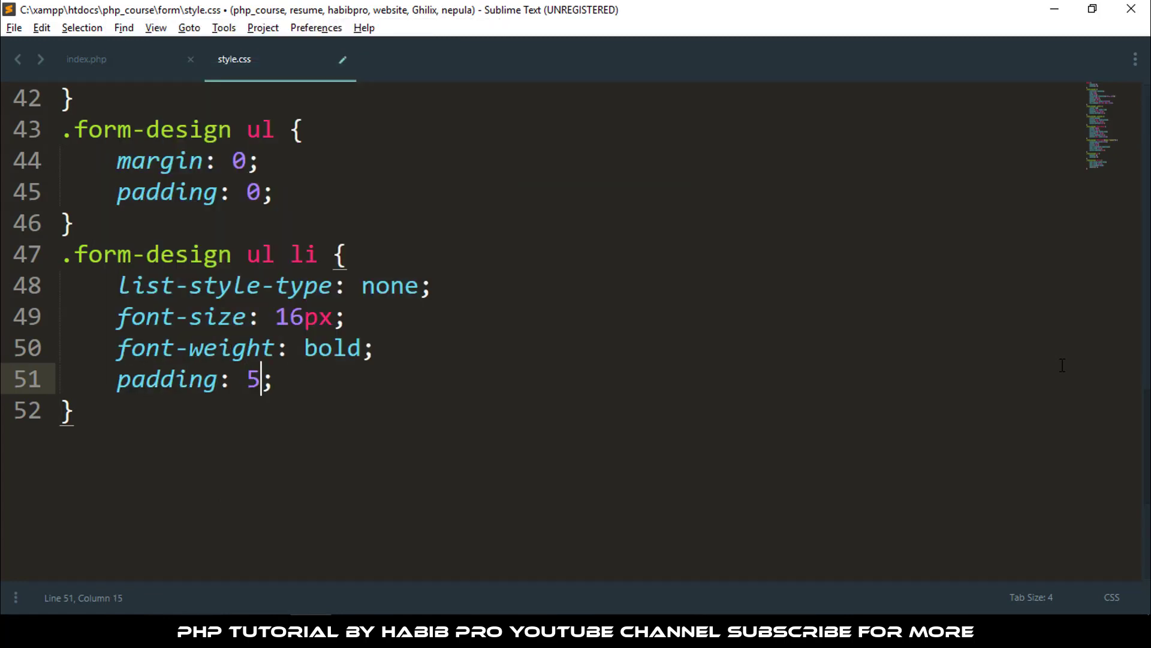
pyautogui.write('px')
pyautogui.press('Tab')
pyautogui.press('Left')
pyautogui.hotkey('ctrl', 's')
pyautogui.hotkey('alt', 'Tab')
pyautogui.press('F5')
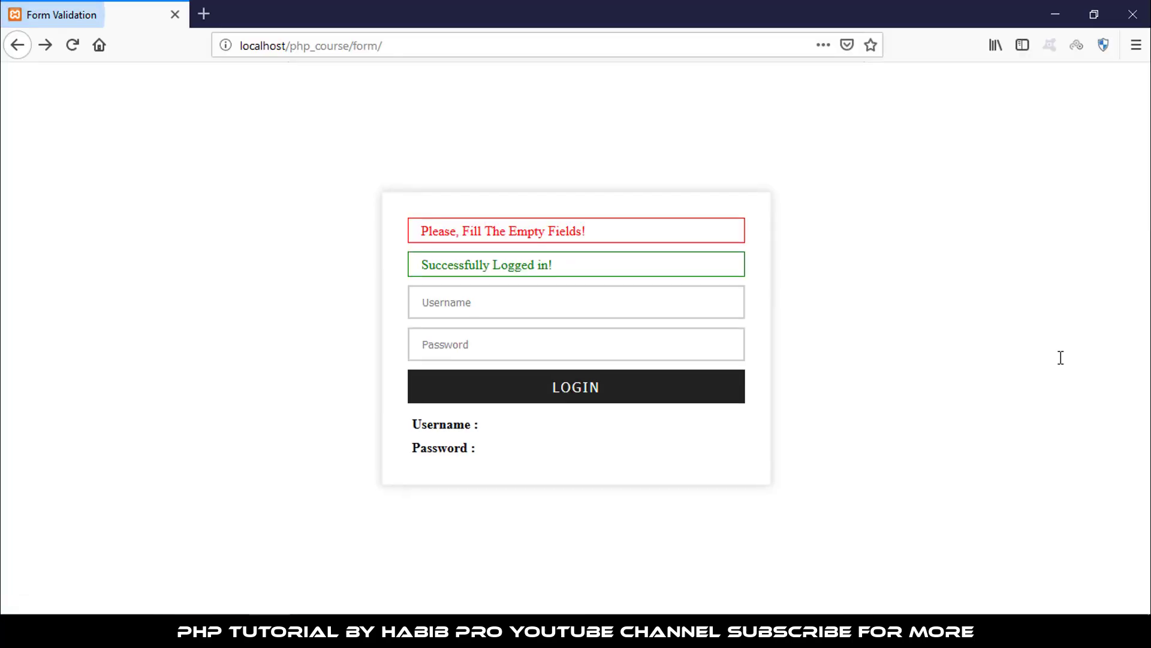
pyautogui.hotkey('alt', 'Tab')
pyautogui.write('0p')
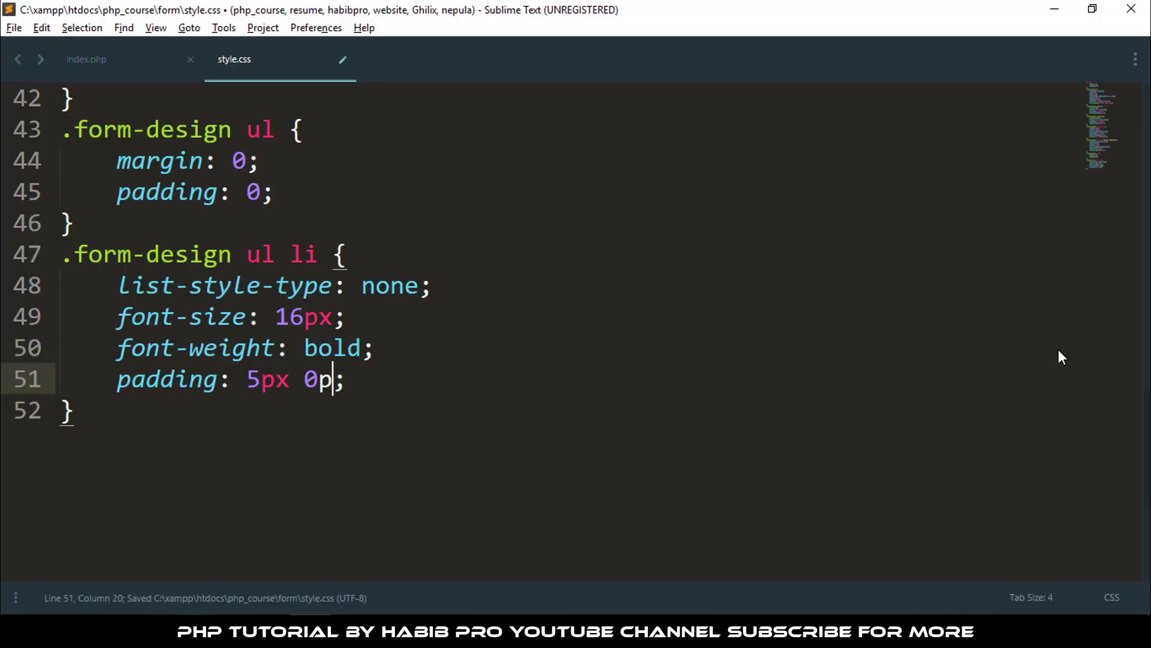
pyautogui.write('x')
pyautogui.hotkey('ctrl', 's')
pyautogui.hotkey('alt', 'Tab')
pyautogui.press('F5')
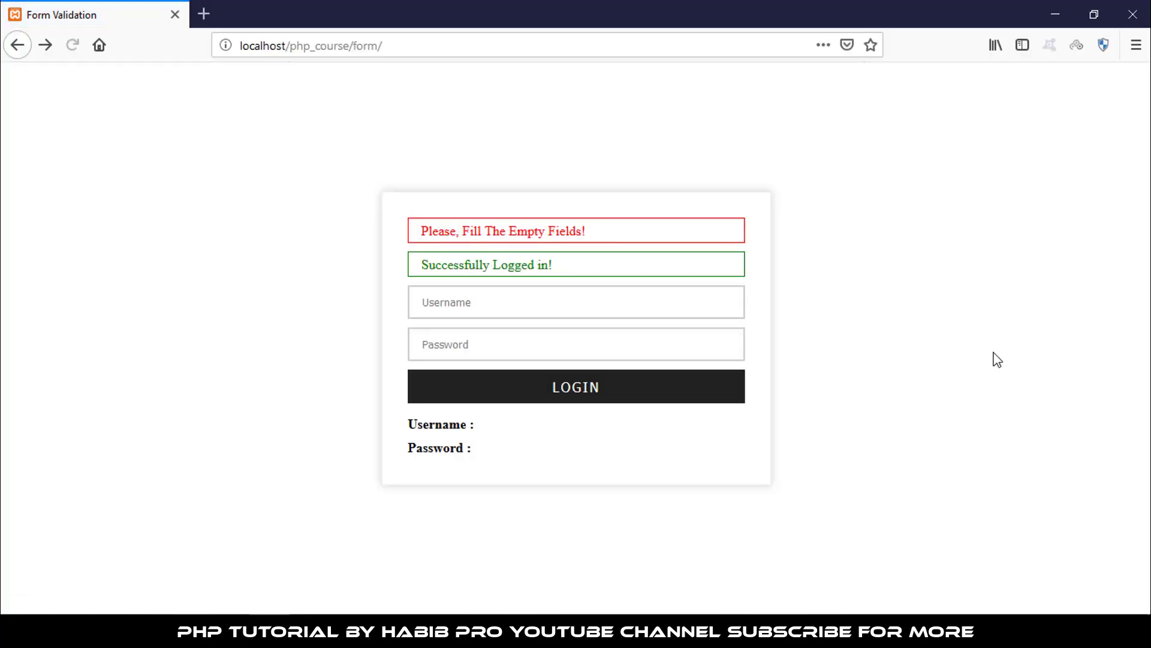